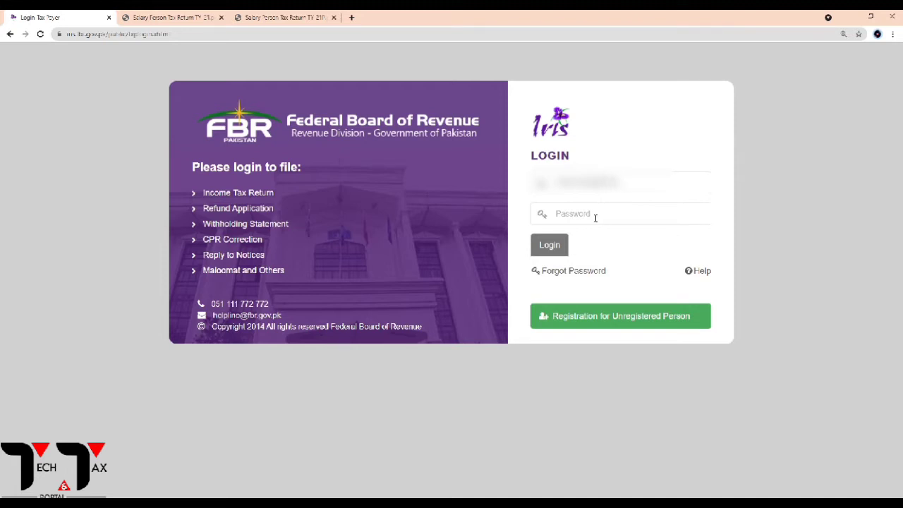
# Log into the IRIS taxpayer account with the saved password and open the Declaration menu.
pyautogui.click(596, 218)
pyautogui.hotkey('ctrl', 'v')
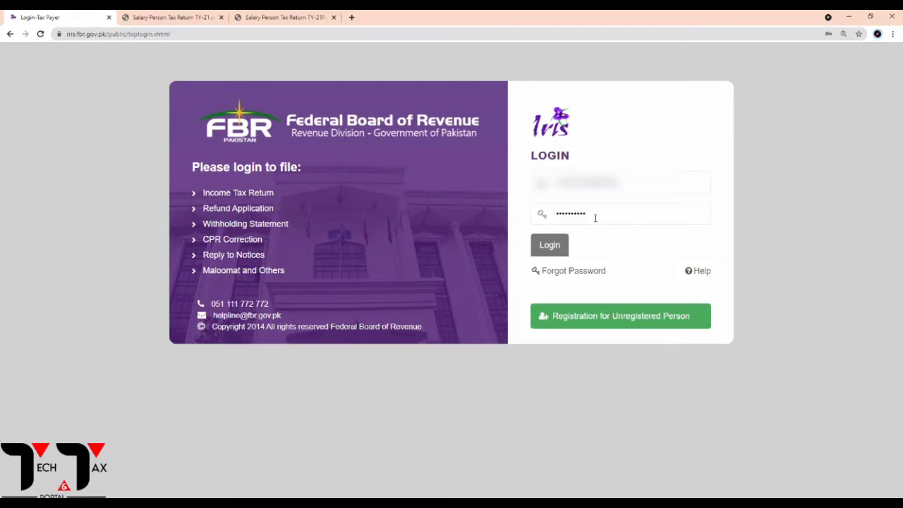
pyautogui.click(549, 249)
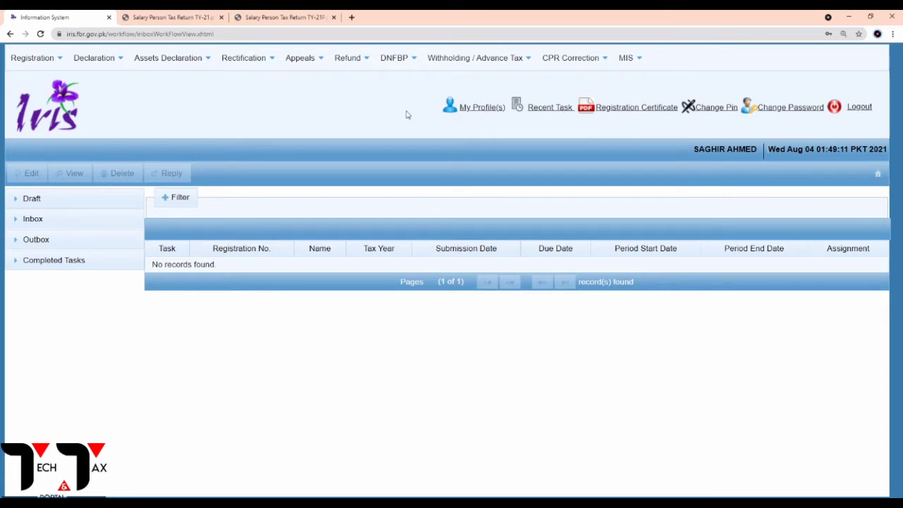
pyautogui.click(99, 62)
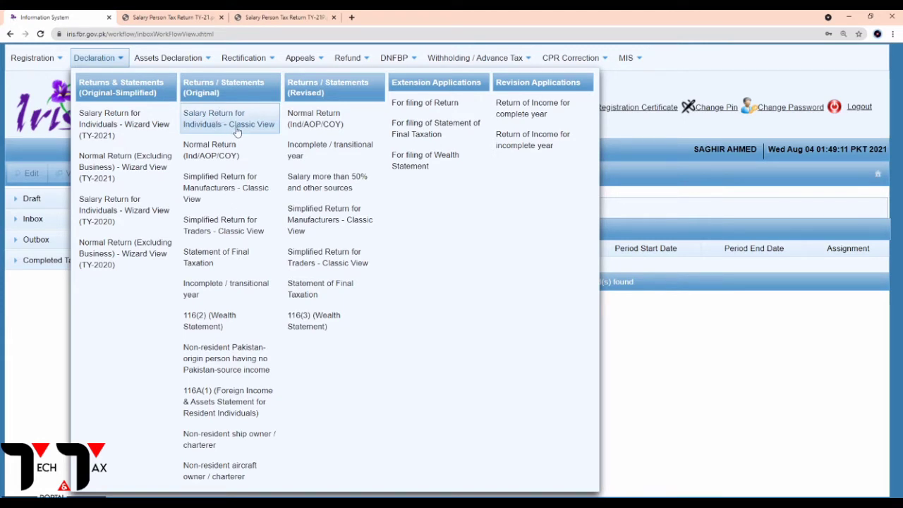
# Start a Salary Return for Individuals for the 01-Jul-2020 to 30-Jun-2021 period.
pyautogui.click(237, 133)
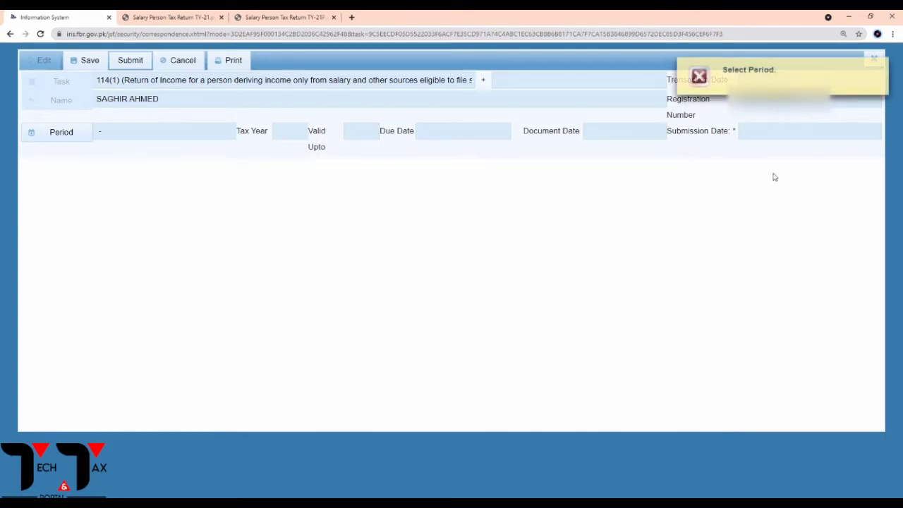
pyautogui.click(61, 132)
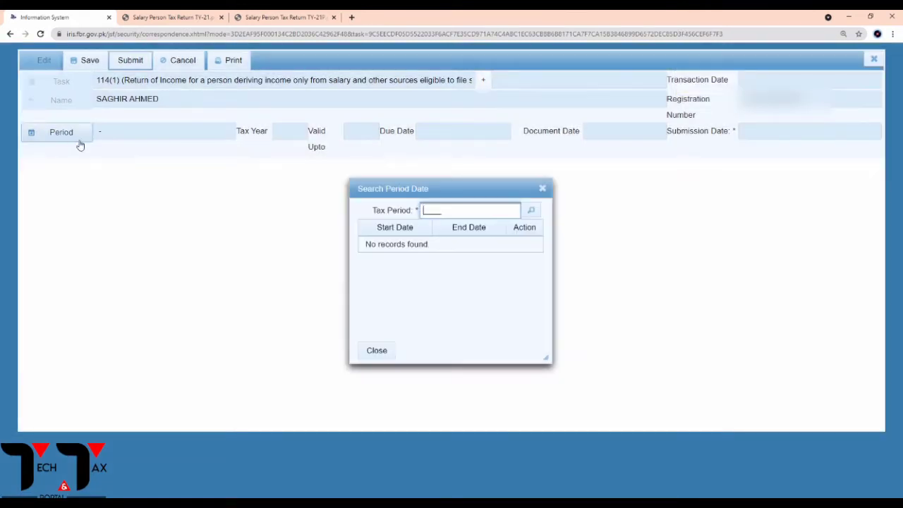
pyautogui.write('2021')
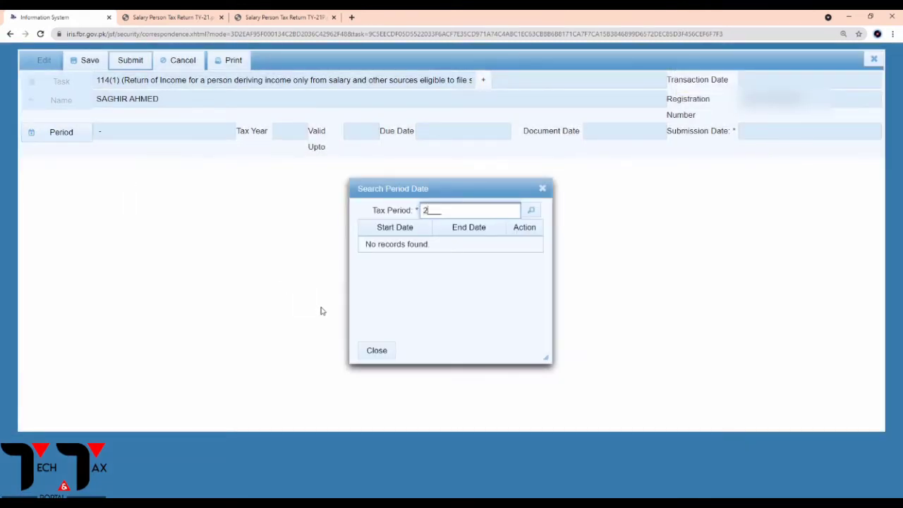
pyautogui.click(532, 211)
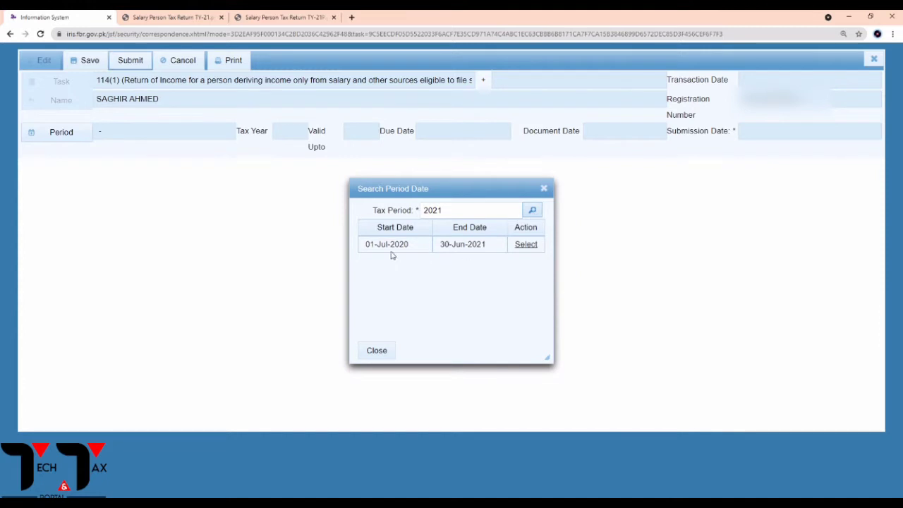
pyautogui.click(526, 247)
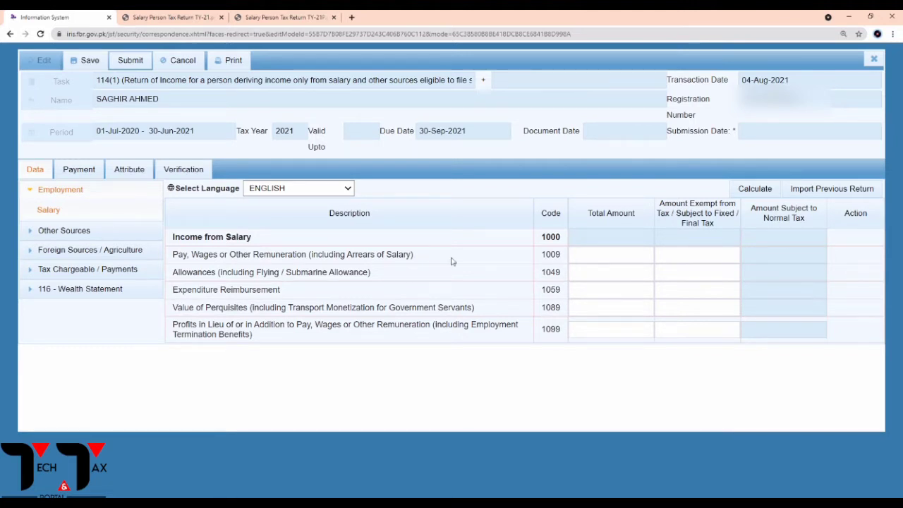
# Expand Employment to show the Salary table and inspect the Pay, Wages row, code 1009.
pyautogui.click(36, 196)
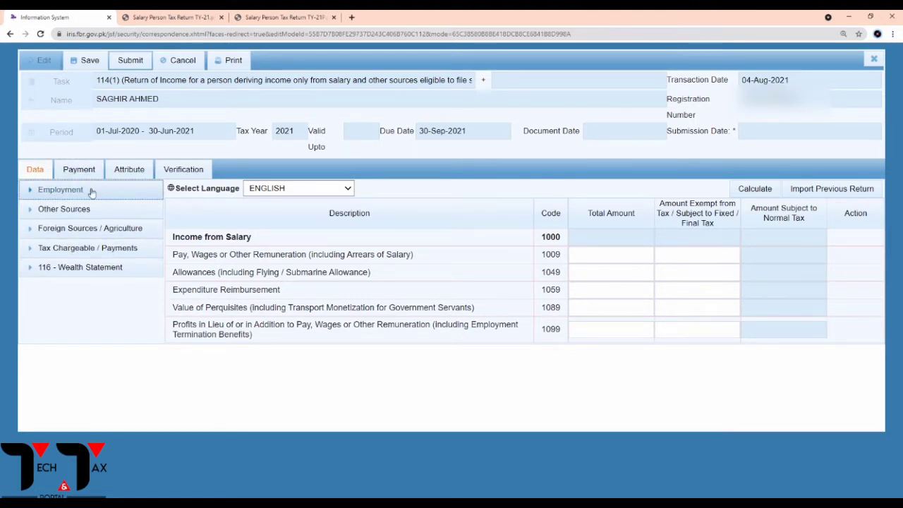
pyautogui.click(34, 195)
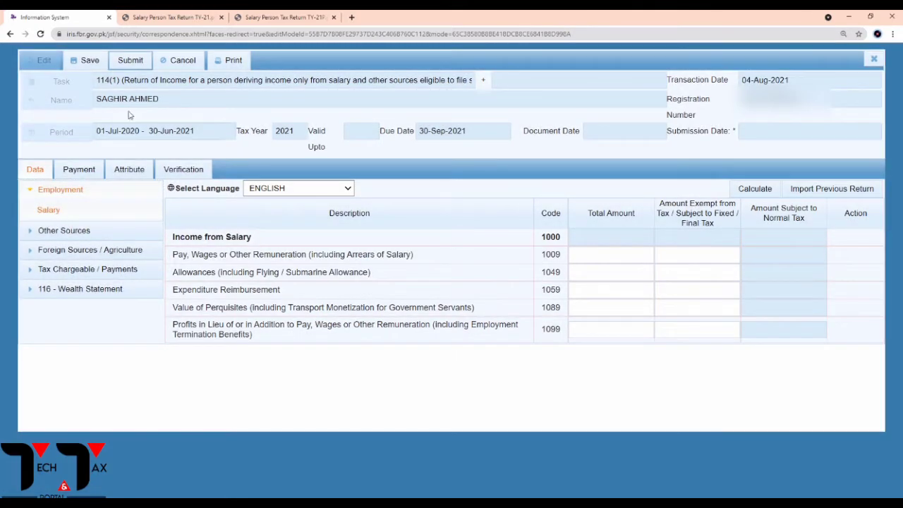
pyautogui.moveTo(179, 259); pyautogui.dragTo(328, 260)
pyautogui.click(268, 270)
pyautogui.click(613, 258)
pyautogui.click(521, 161)
# Bring up the Salary Income PDF zoomed to 125%.
pyautogui.click(304, 19)
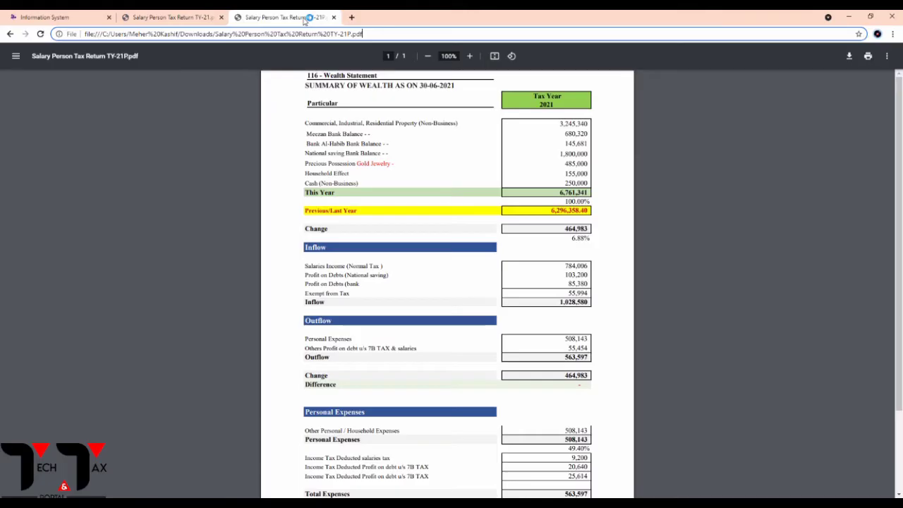
pyautogui.click(201, 17)
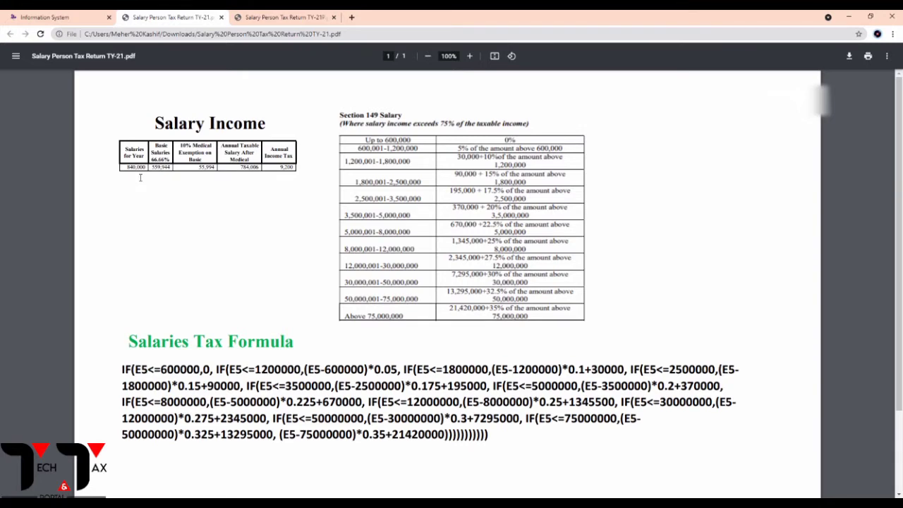
pyautogui.click(469, 56)
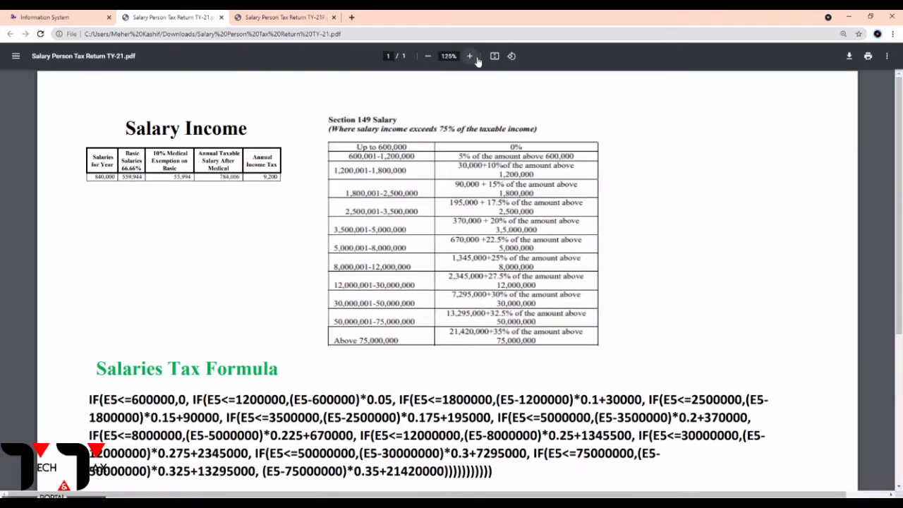
pyautogui.click(470, 56)
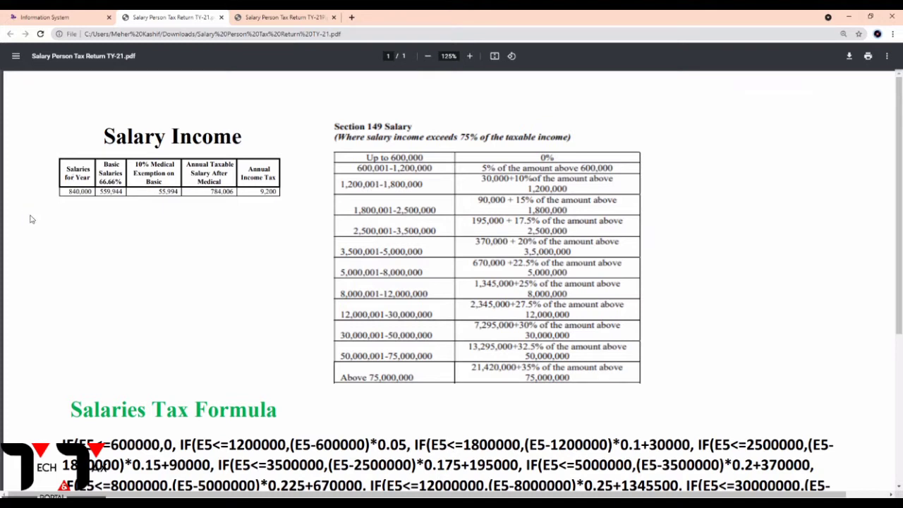
# Highlight the 840,000 salary, 784,006 taxable salary and 9,200 annual tax figures.
pyautogui.moveTo(68, 195); pyautogui.dragTo(96, 197)
pyautogui.click(101, 208)
pyautogui.moveTo(210, 196)
pyautogui.mouseDown()
pyautogui.moveTo(234, 197)
pyautogui.moveTo(221, 197)
pyautogui.mouseUp()
pyautogui.click(228, 204)
pyautogui.click(222, 206)
pyautogui.moveTo(260, 196); pyautogui.dragTo(273, 199)
pyautogui.click(263, 212)
pyautogui.scroll(-5, 311, 233)
pyautogui.scroll(4, 310, 234)
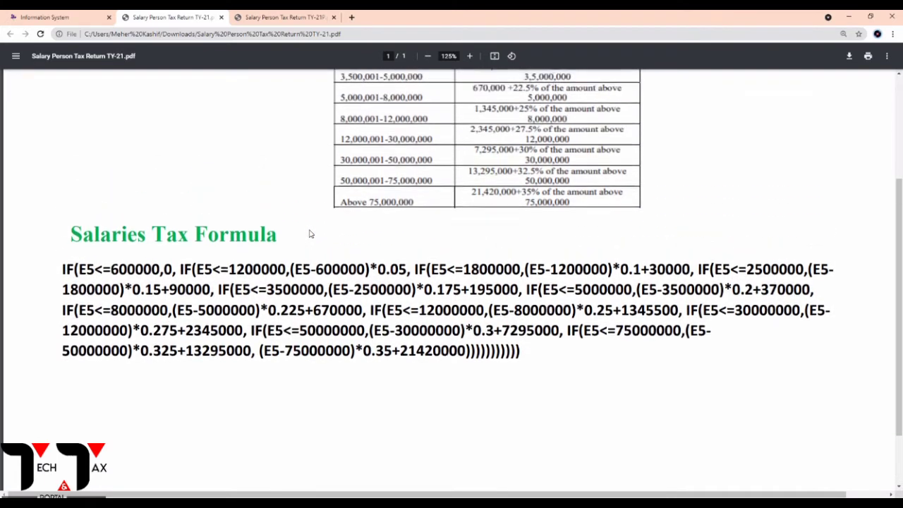
pyautogui.scroll(-1, 264, 199)
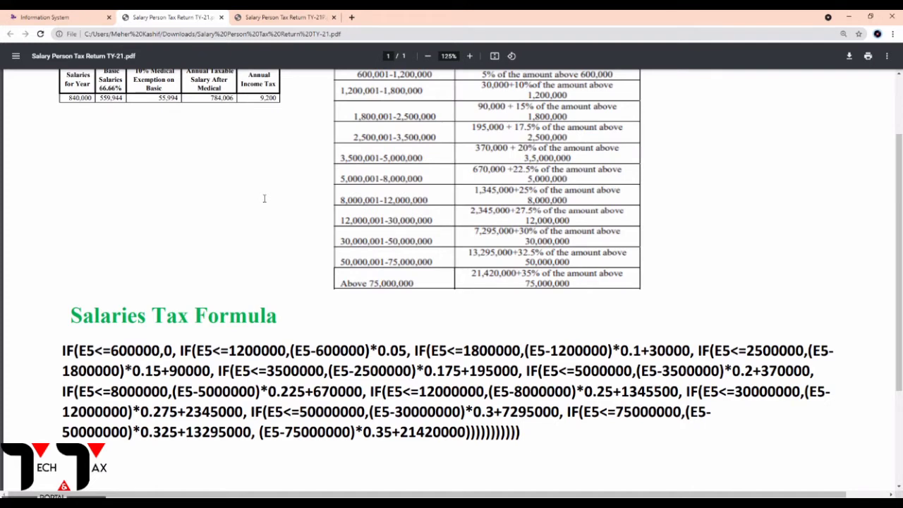
pyautogui.moveTo(528, 436); pyautogui.dragTo(62, 351)
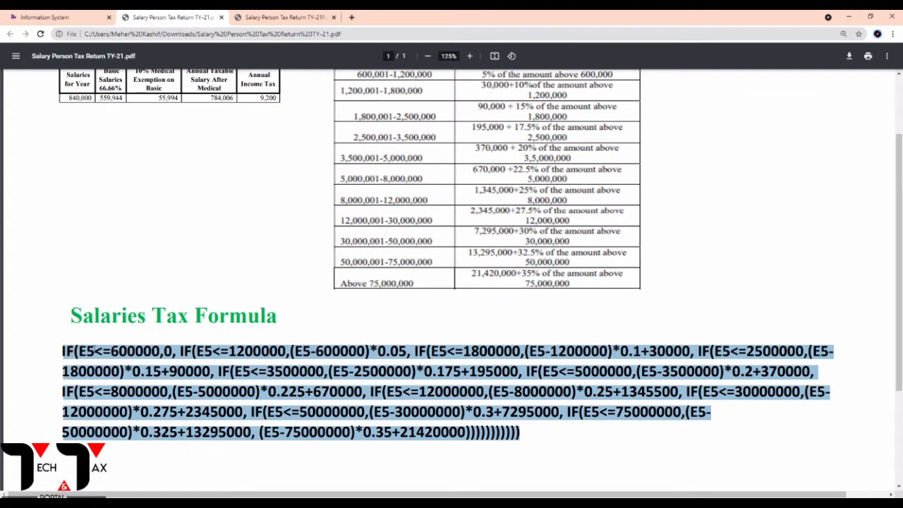
pyautogui.click(238, 302)
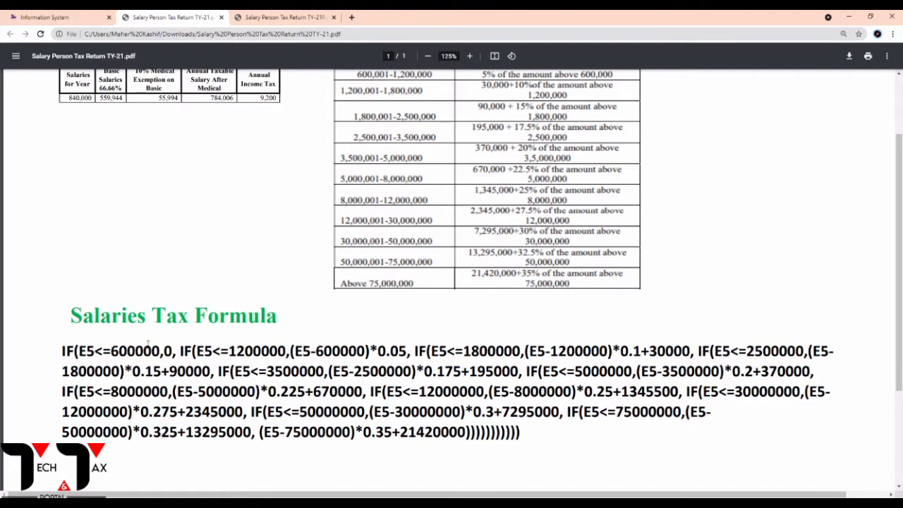
pyautogui.scroll(1, 211, 252)
pyautogui.scroll(-2, 152, 389)
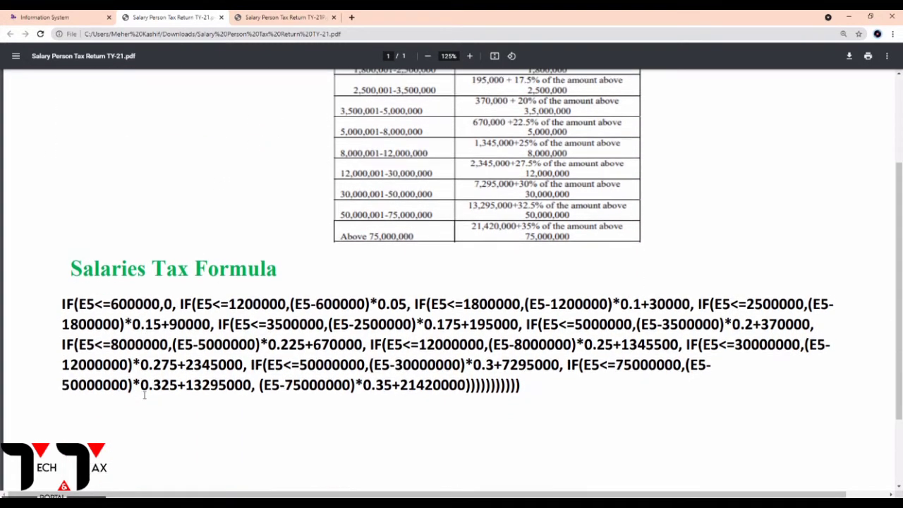
pyautogui.scroll(1, 292, 388)
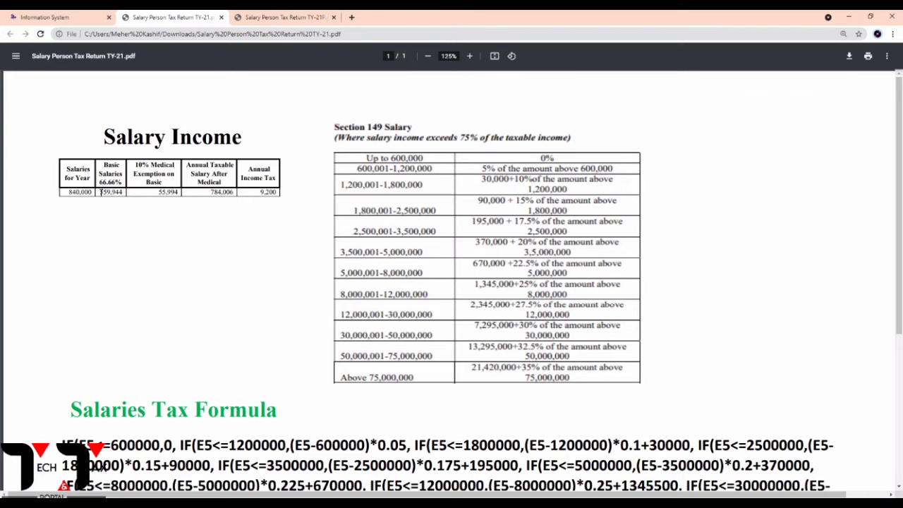
pyautogui.moveTo(214, 197); pyautogui.dragTo(223, 198)
pyautogui.click(229, 205)
pyautogui.moveTo(262, 197); pyautogui.dragTo(277, 195)
pyautogui.click(271, 215)
# Enter 840,000 total pay and 55,994 exempt for code 1009, then calculate to get 784,006 taxable.
pyautogui.click(64, 17)
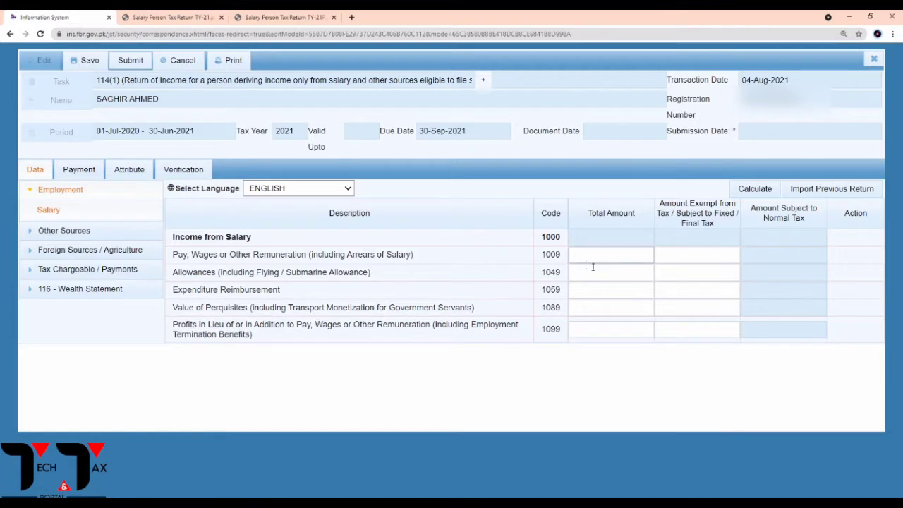
pyautogui.click(595, 259)
pyautogui.write('840000')
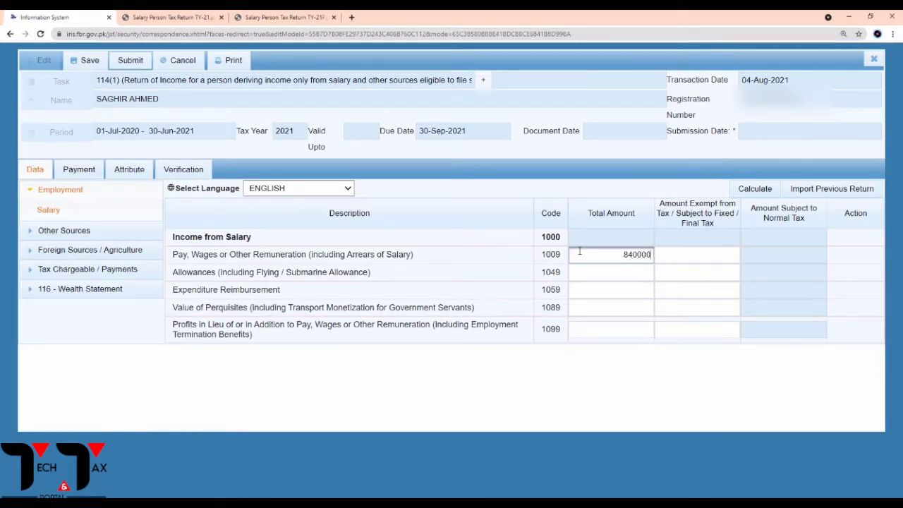
pyautogui.click(683, 257)
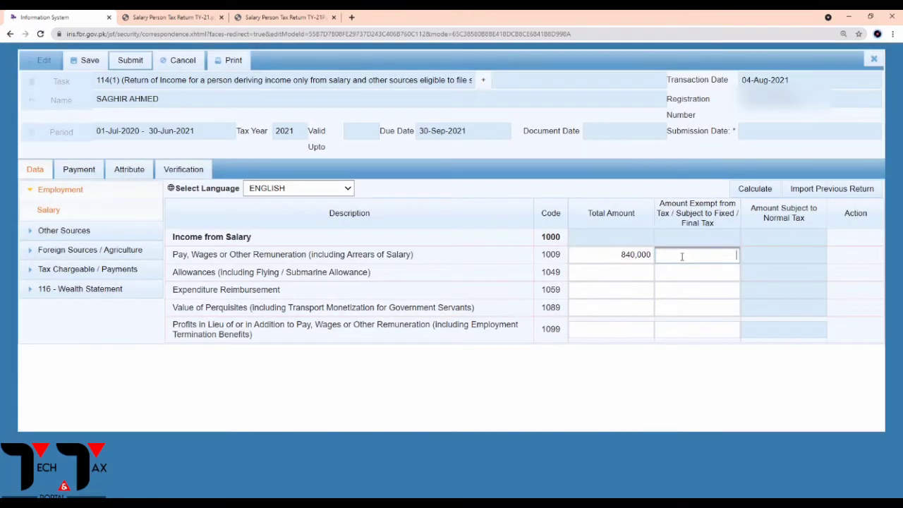
pyautogui.click(205, 15)
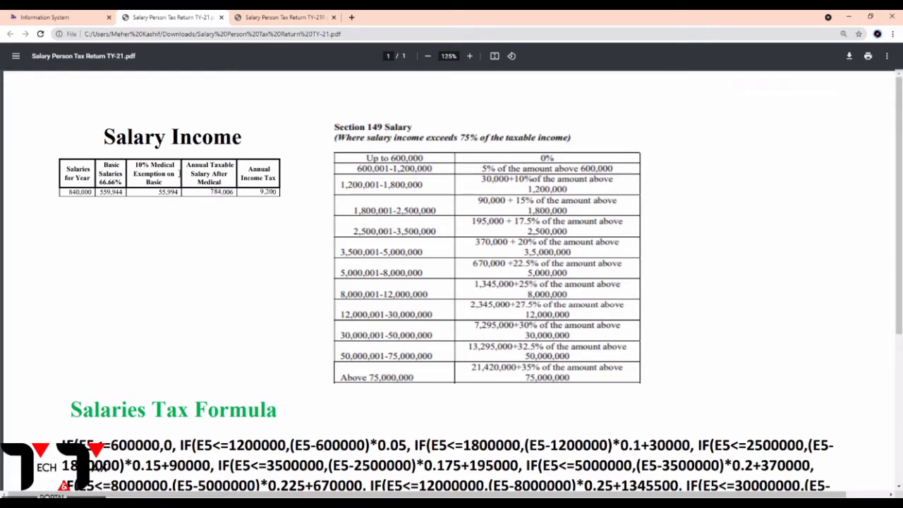
pyautogui.click(71, 17)
pyautogui.write('55')
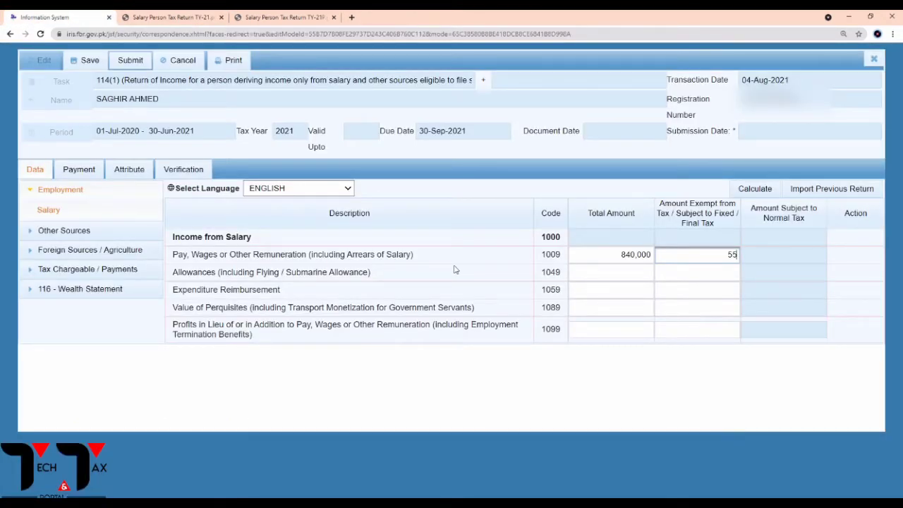
pyautogui.write('994')
pyautogui.click(749, 194)
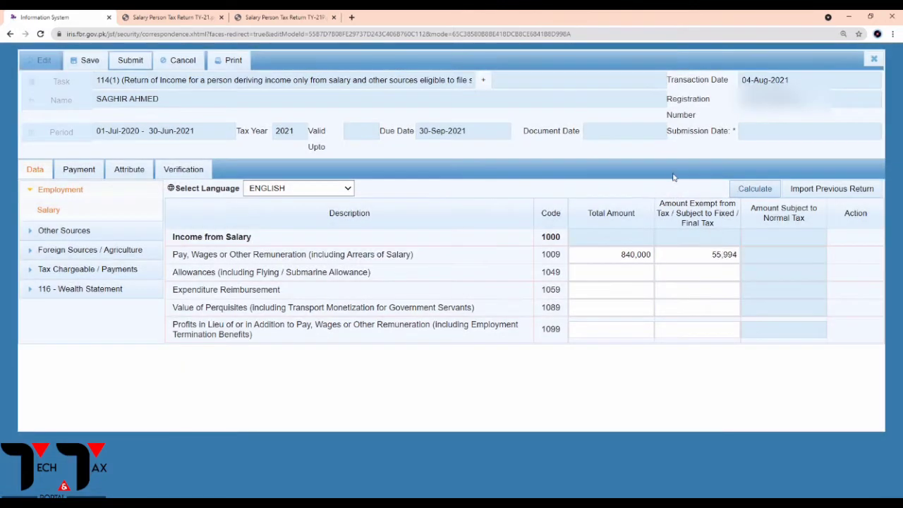
pyautogui.click(748, 192)
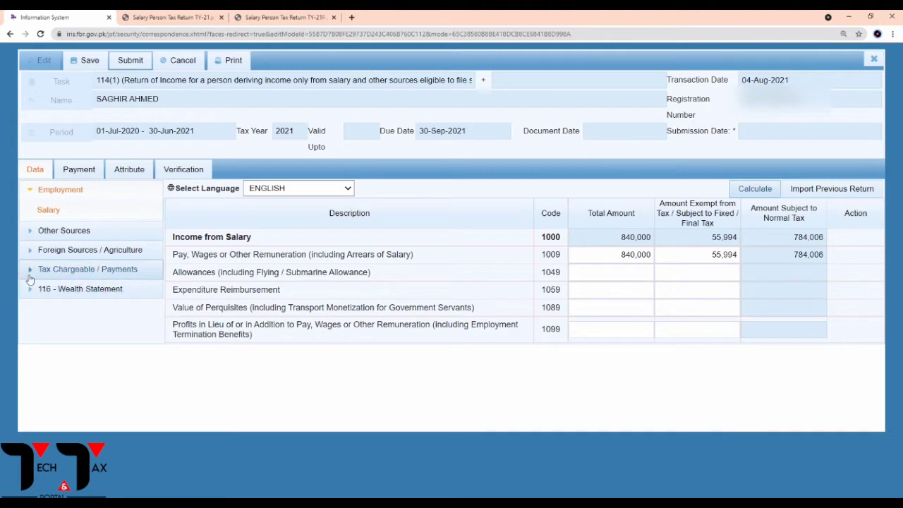
# Expand Tax Chargeable / Payments and the reduced tax rows to find Profit on debt u/s 7B.
pyautogui.click(82, 273)
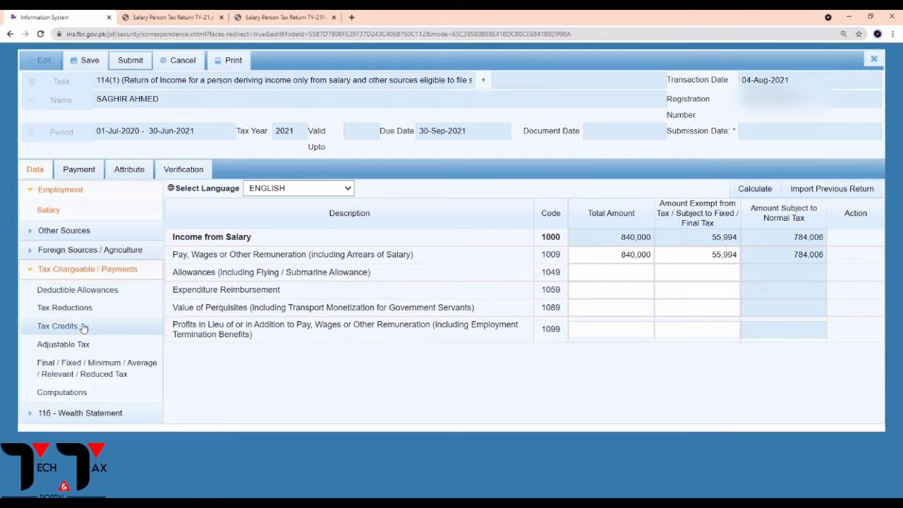
pyautogui.click(82, 373)
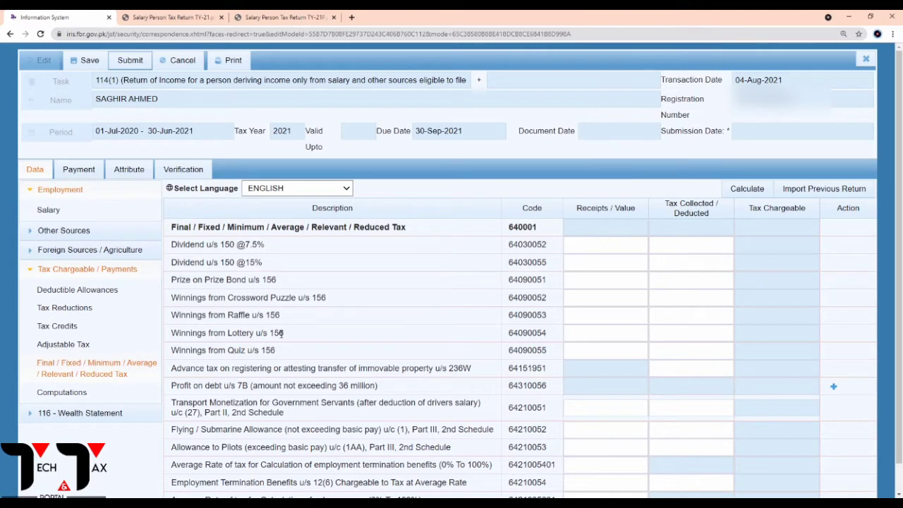
pyautogui.scroll(-1, 359, 348)
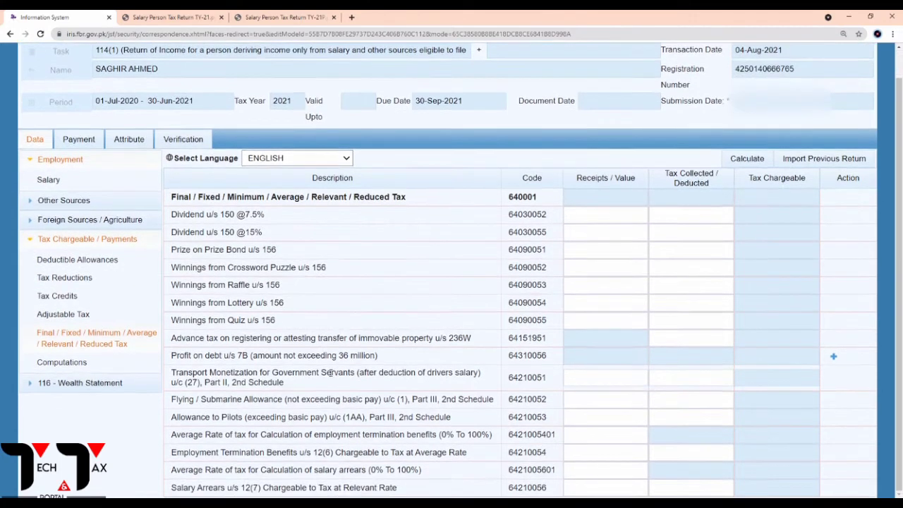
pyautogui.hotkey('ctrl', 'f')
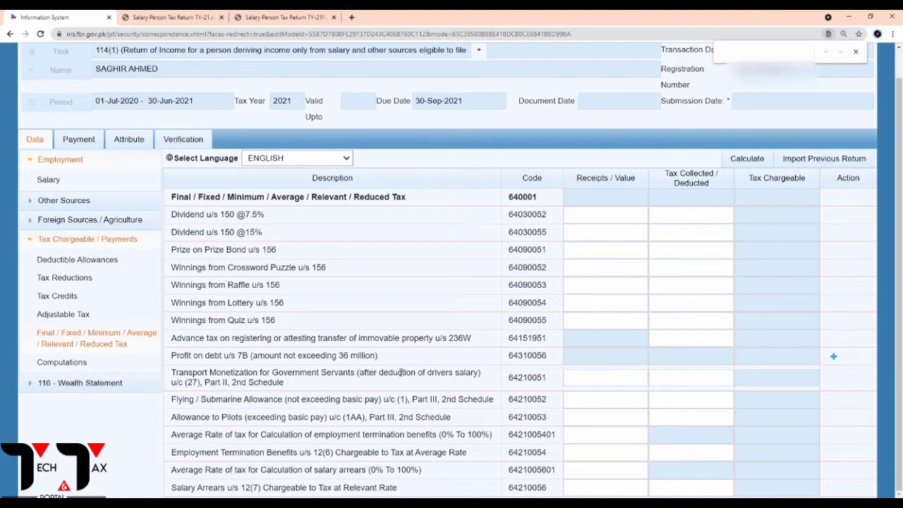
pyautogui.write('profit')
pyautogui.press('BackSpace')
pyautogui.click(611, 357)
# Add a Profit on debt entry with investment 'National Saving' and contents 'Certificate'.
pyautogui.click(834, 355)
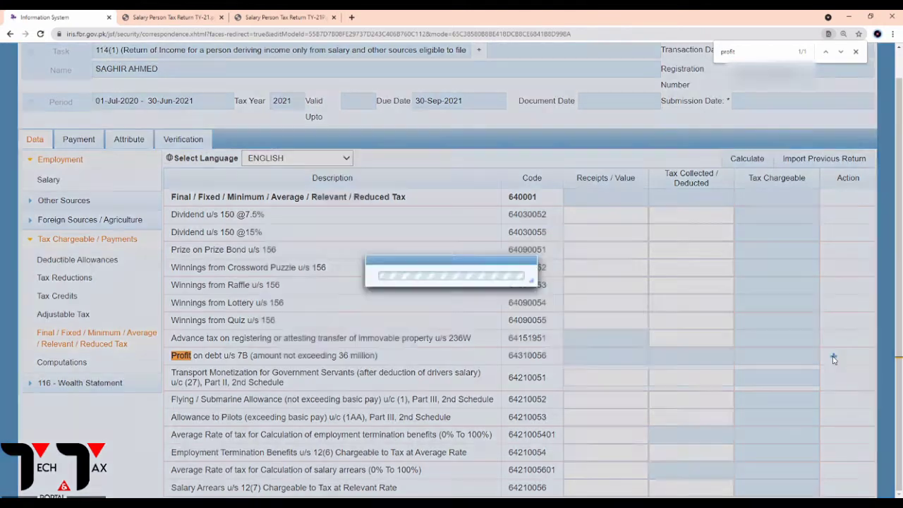
pyautogui.click(397, 221)
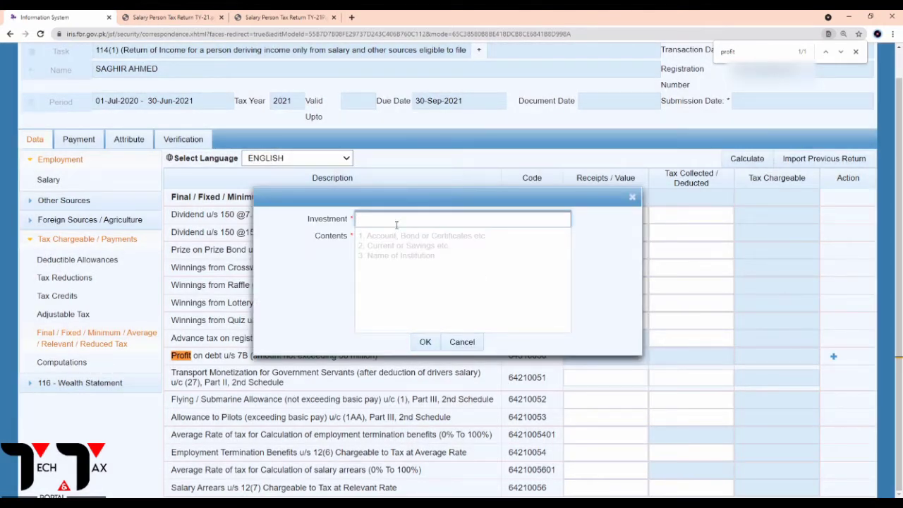
pyautogui.write('National Saving')
pyautogui.click(380, 238)
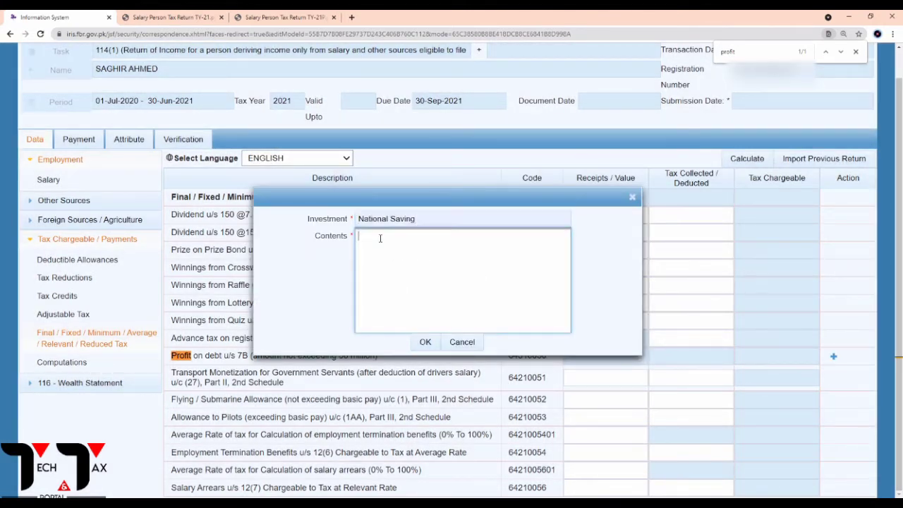
pyautogui.write('Certificate')
pyautogui.click(425, 341)
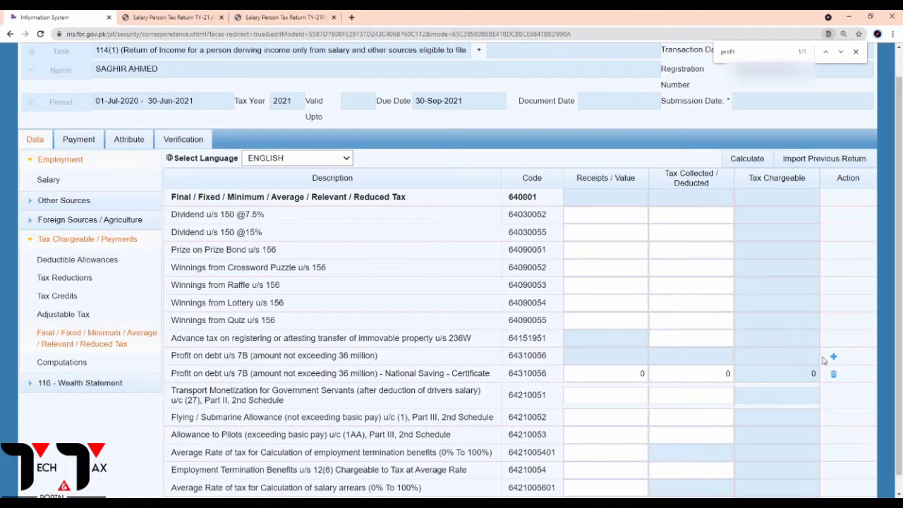
# Start another Profit on debt entry and enter 'Mbl' as the investment name.
pyautogui.click(835, 359)
pyautogui.click(377, 221)
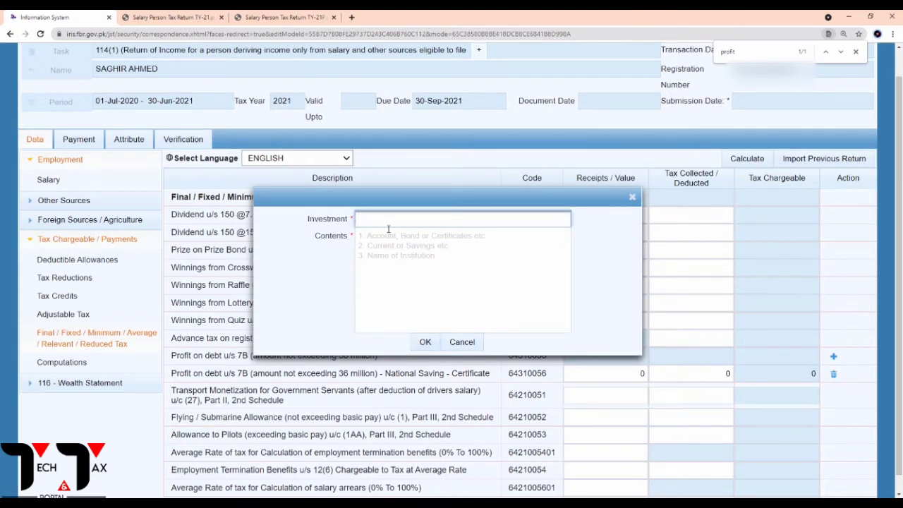
pyautogui.write('11')
pyautogui.press('BackSpace')
pyautogui.write('123411111')
pyautogui.press('BackSpace')
pyautogui.press('BackSpace')
pyautogui.press('BackSpace')
pyautogui.press('BackSpace')
pyautogui.press('BackSpace')
pyautogui.press('BackSpace')
pyautogui.press('BackSpace')
pyautogui.press('BackSpace')
pyautogui.press('BackSpace')
pyautogui.write('Mbl')
pyautogui.press('BackSpace')
pyautogui.write('lance')
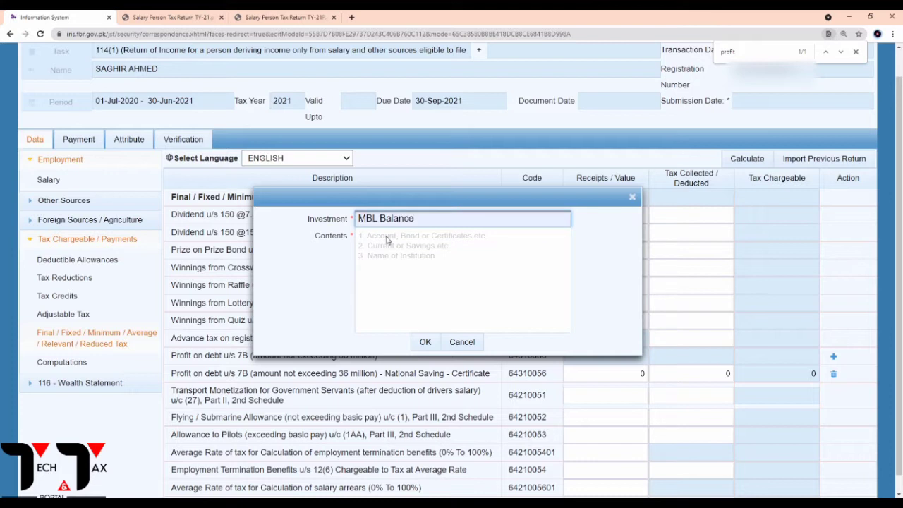
# Enter 'Profit' as the contents and confirm the Mbl - Profit entry.
pyautogui.click(474, 248)
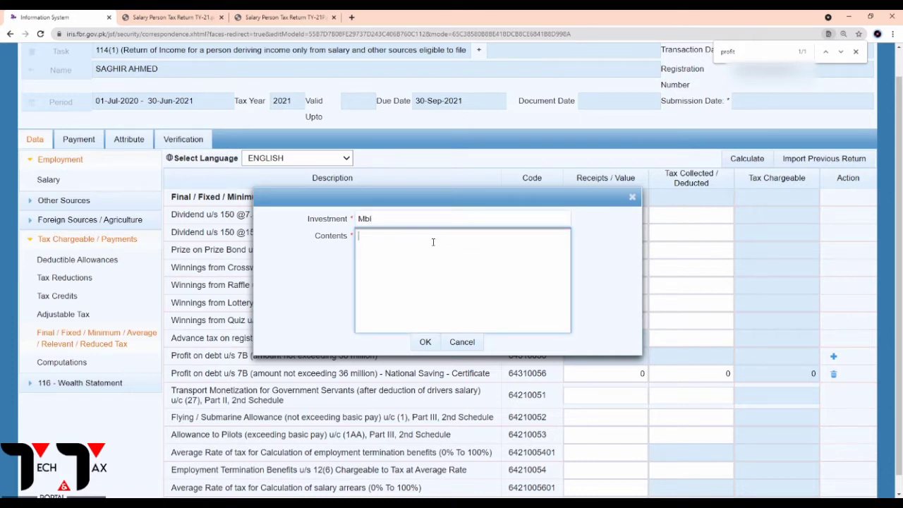
pyautogui.write('Balan')
pyautogui.press('BackSpace')
pyautogui.press('BackSpace')
pyautogui.press('BackSpace')
pyautogui.press('BackSpace')
pyautogui.press('BackSpace')
pyautogui.write('Prog')
pyautogui.press('BackSpace')
pyautogui.write('fit')
pyautogui.click(425, 342)
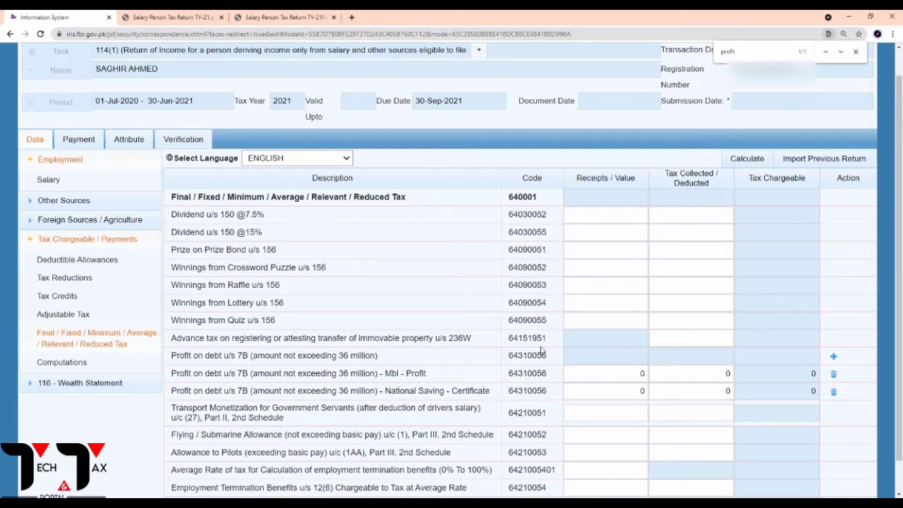
# Zoom the wealth statement PDF to 175% and highlight the 103,200 National saving profit under Inflow.
pyautogui.click(286, 17)
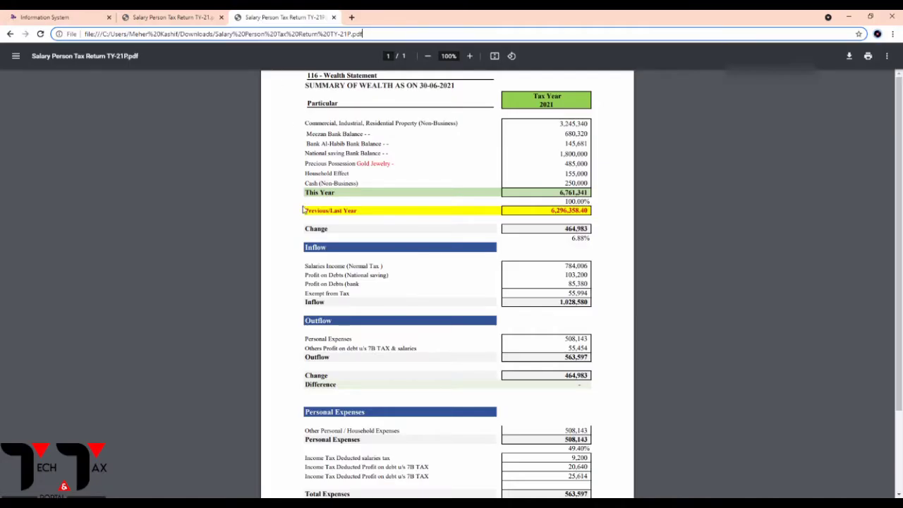
pyautogui.scroll(-3, 338, 317)
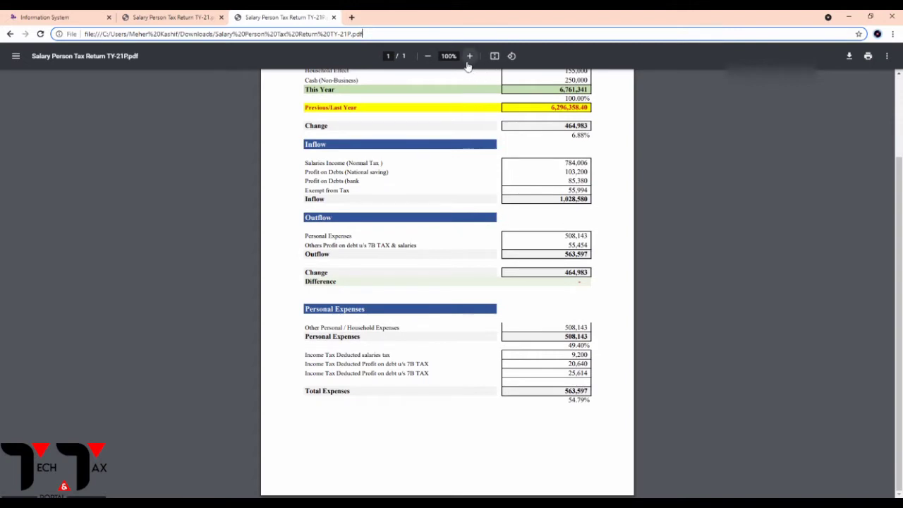
pyautogui.click(471, 57)
pyautogui.click(470, 57)
pyautogui.click(470, 57)
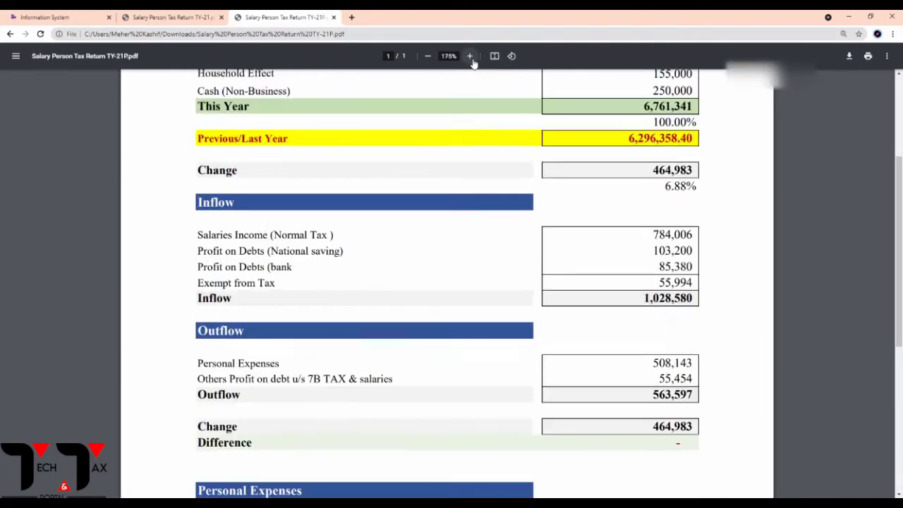
pyautogui.scroll(-3, 492, 272)
pyautogui.scroll(1, 492, 272)
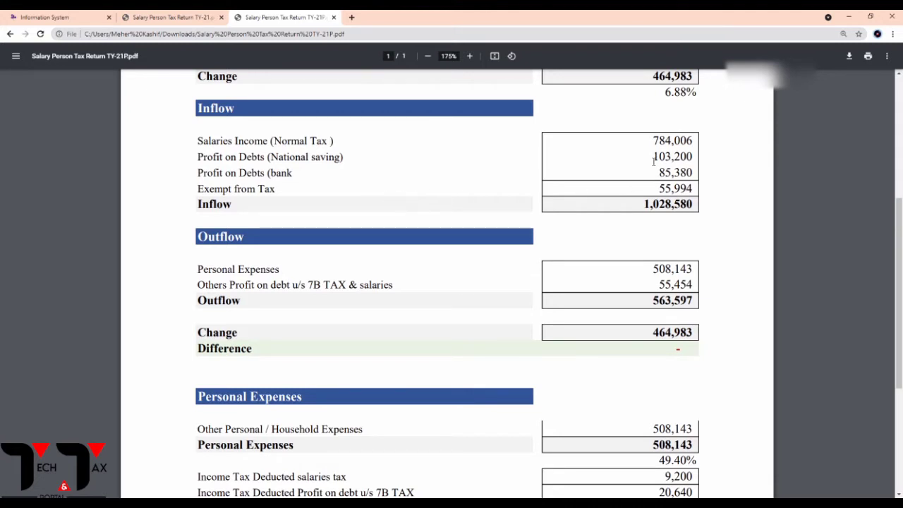
pyautogui.moveTo(654, 158); pyautogui.dragTo(688, 160)
pyautogui.click(646, 163)
pyautogui.moveTo(656, 158); pyautogui.dragTo(698, 164)
pyautogui.hotkey('ctrl', 'c')
# Paste 103,200 into the National Saving receipts and recalculate, giving 15,480 tax chargeable.
pyautogui.click(137, 17)
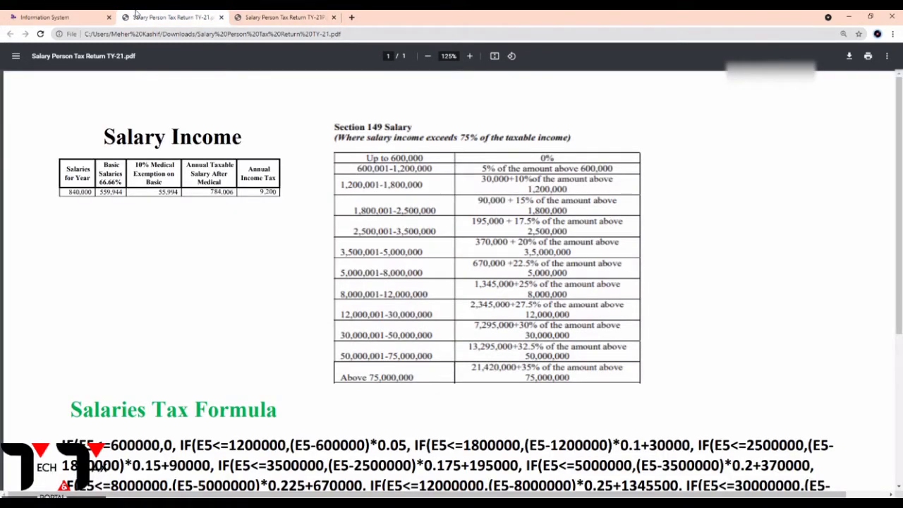
pyautogui.click(78, 17)
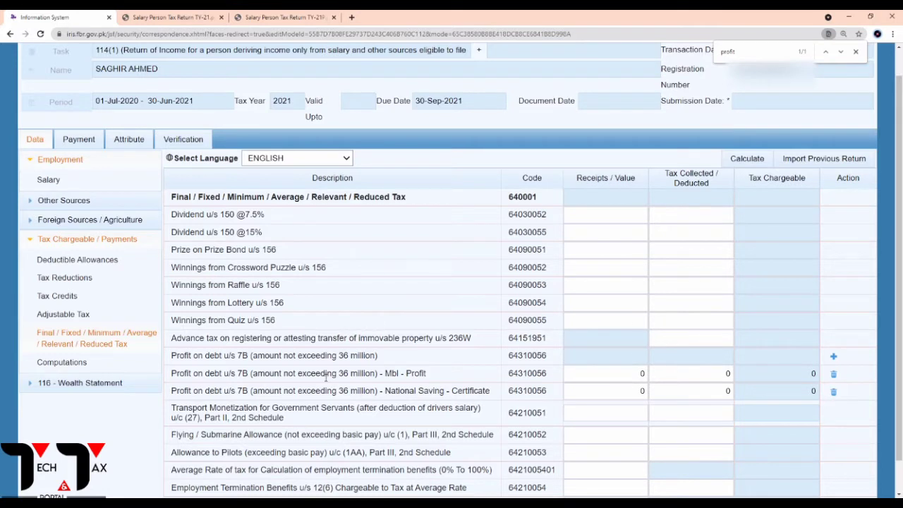
pyautogui.click(602, 392)
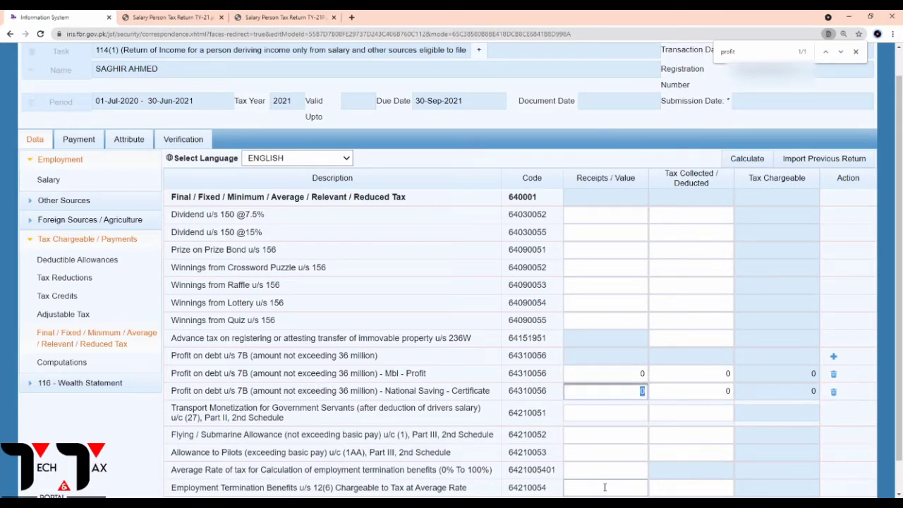
pyautogui.hotkey('ctrl', 'v')
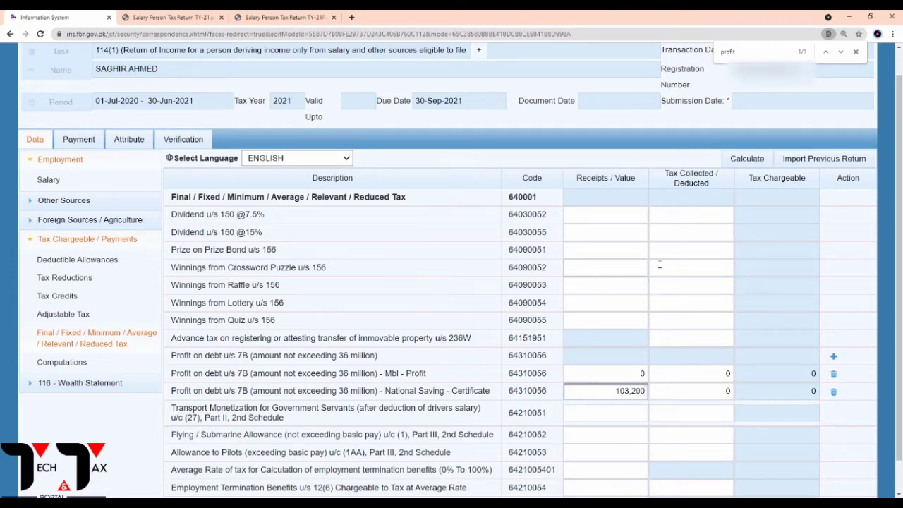
pyautogui.click(749, 159)
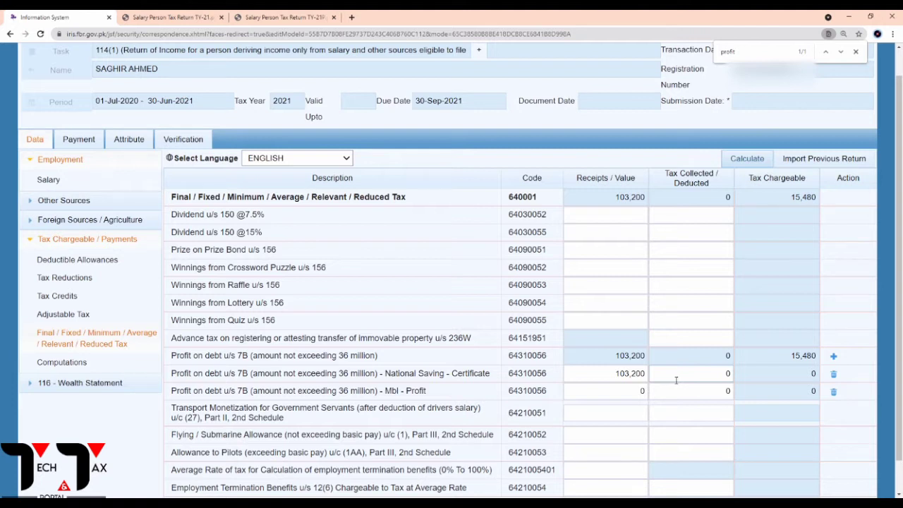
pyautogui.click(717, 374)
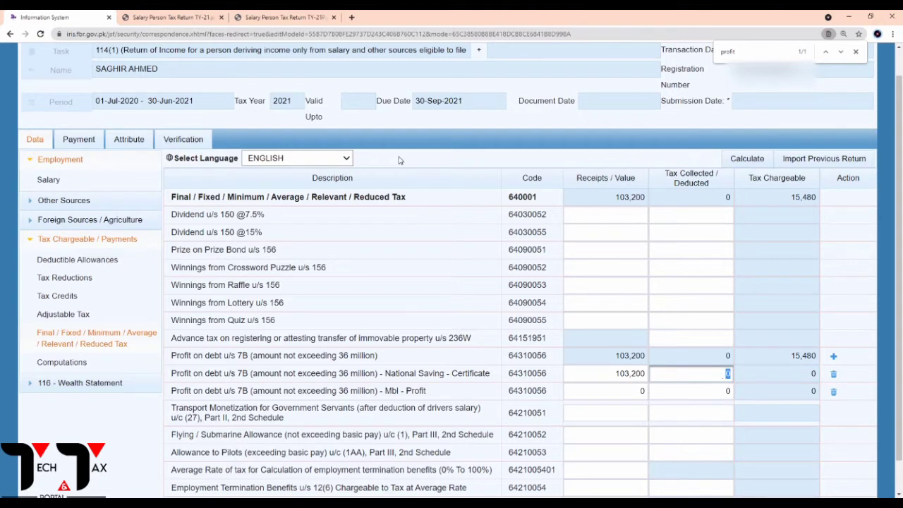
# Copy 20,640 from the wealth statement into National Saving tax deducted and recalculate.
pyautogui.click(279, 17)
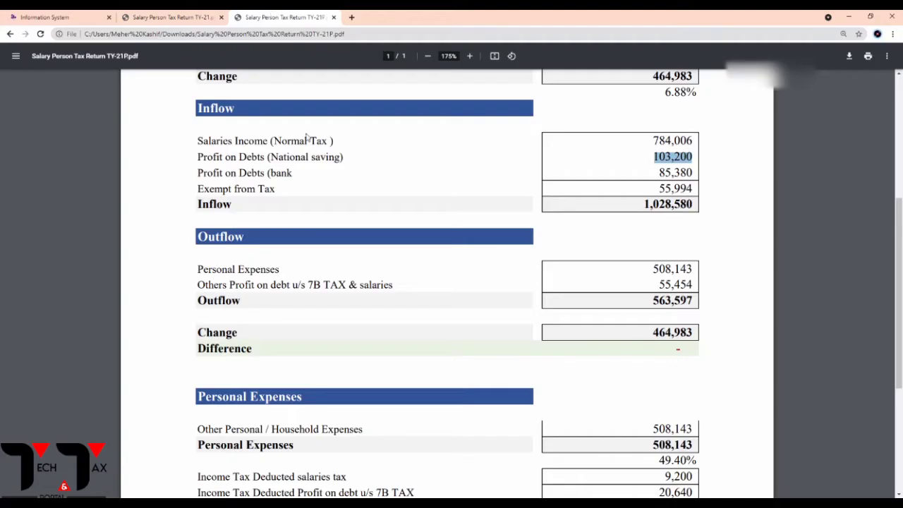
pyautogui.scroll(-3, 480, 317)
pyautogui.moveTo(655, 264); pyautogui.dragTo(693, 266)
pyautogui.hotkey('ctrl', 'c')
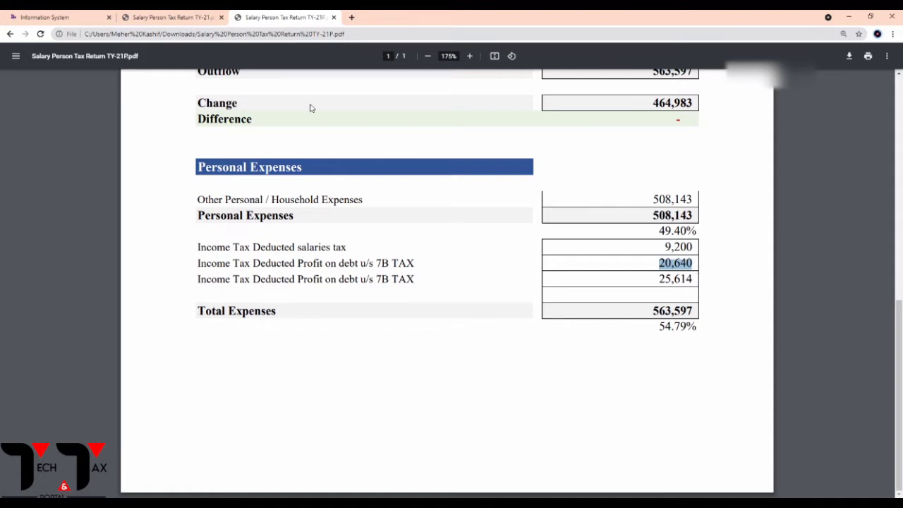
pyautogui.click(181, 19)
pyautogui.click(49, 16)
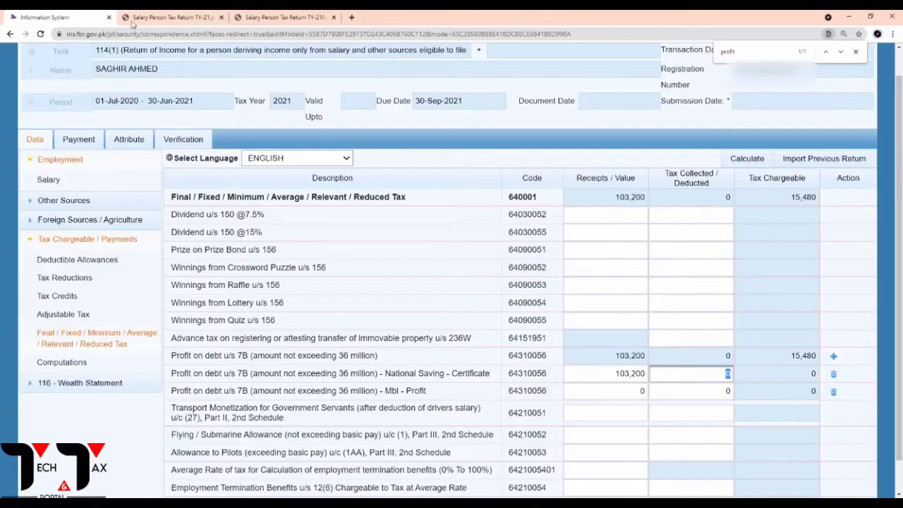
pyautogui.hotkey('ctrl', 'v')
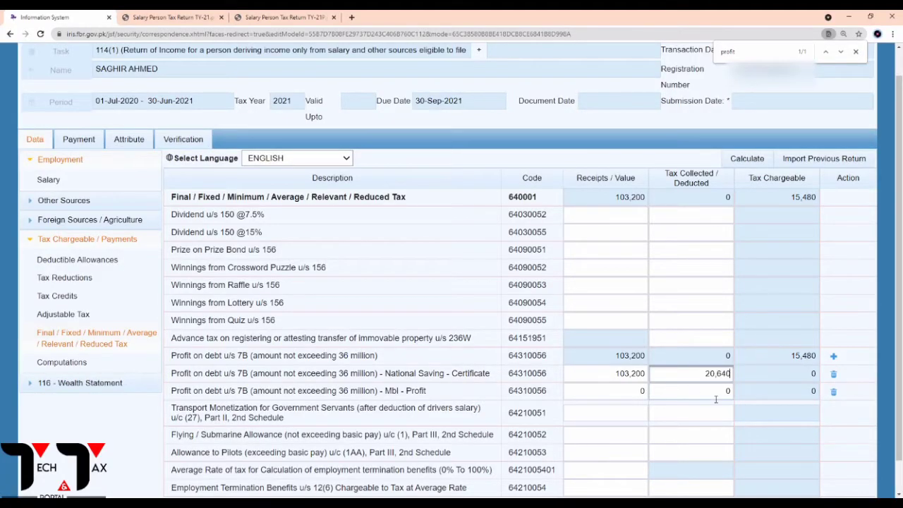
pyautogui.click(753, 161)
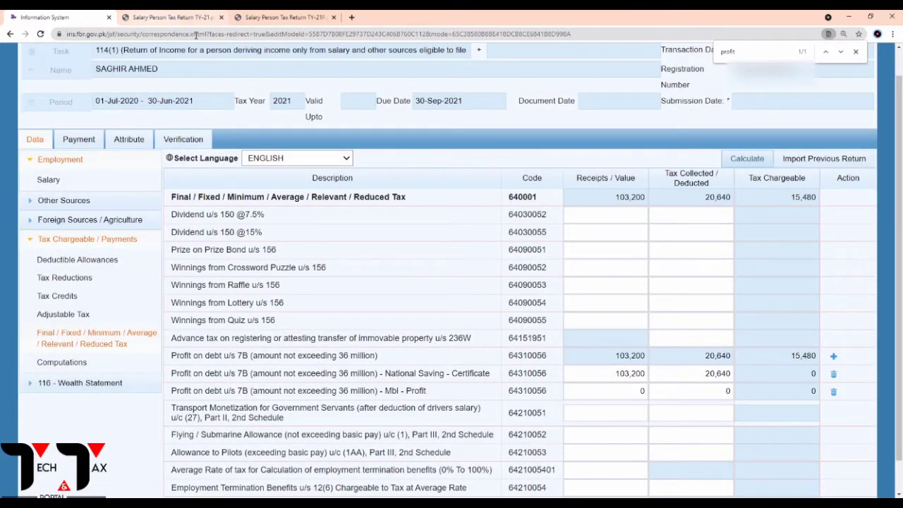
# Copy the 85,380 bank profit figure from the wealth statement PDF.
pyautogui.click(282, 19)
pyautogui.scroll(5, 429, 240)
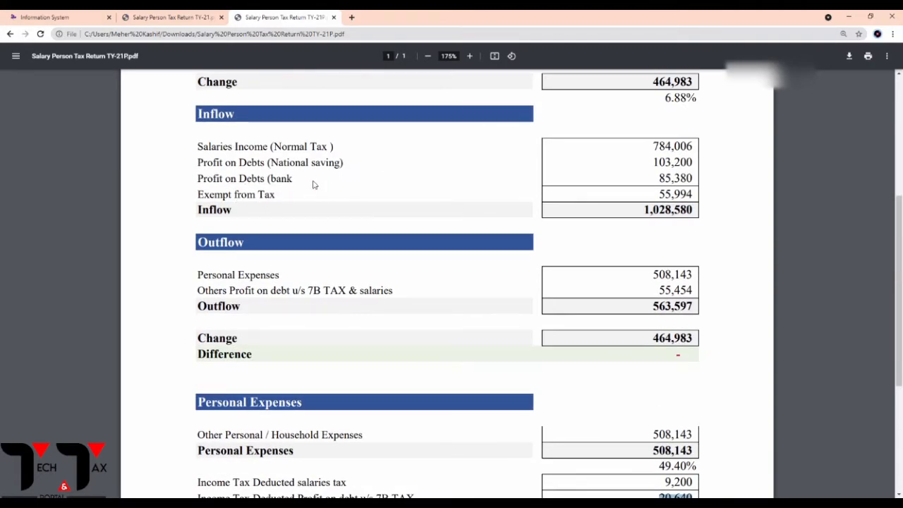
pyautogui.moveTo(655, 182); pyautogui.dragTo(694, 181)
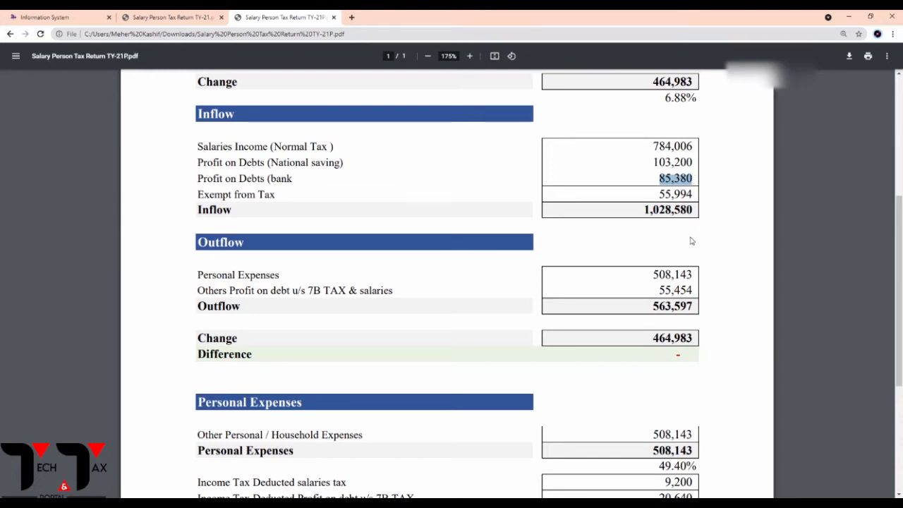
pyautogui.click(159, 18)
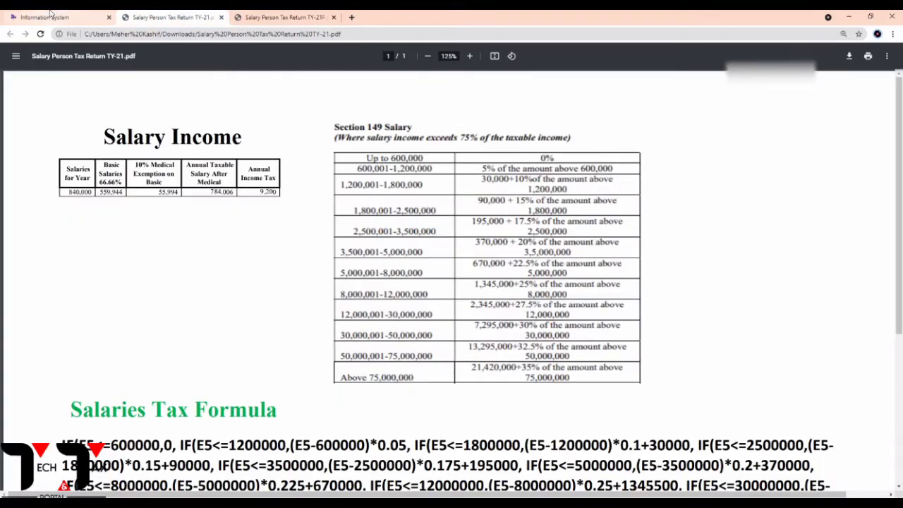
# Enter 85,380 as Mbl - Profit receipts and recalculate, bringing the total to 188,580.
pyautogui.click(98, 17)
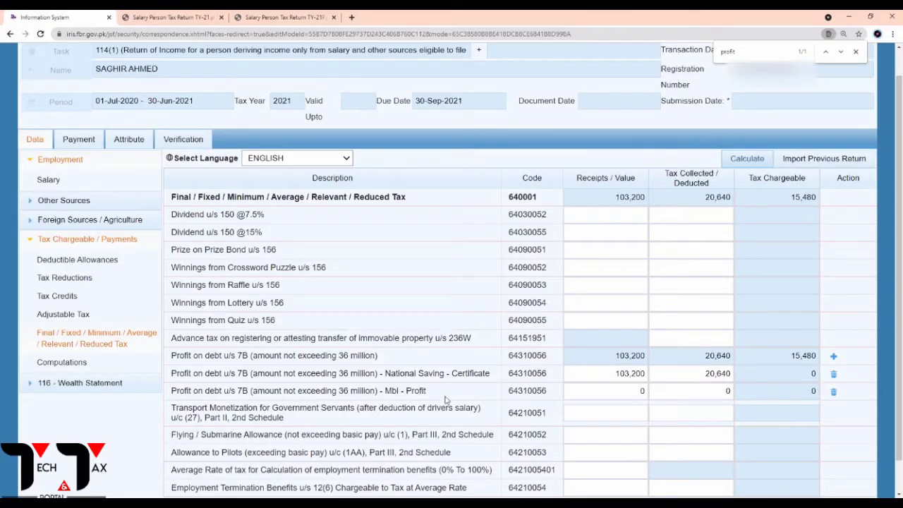
pyautogui.click(642, 390)
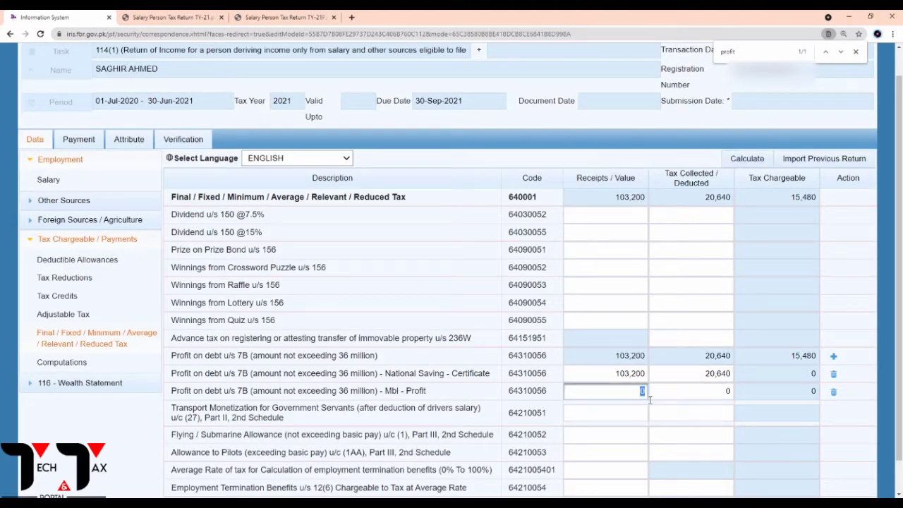
pyautogui.write('85380')
pyautogui.click(739, 165)
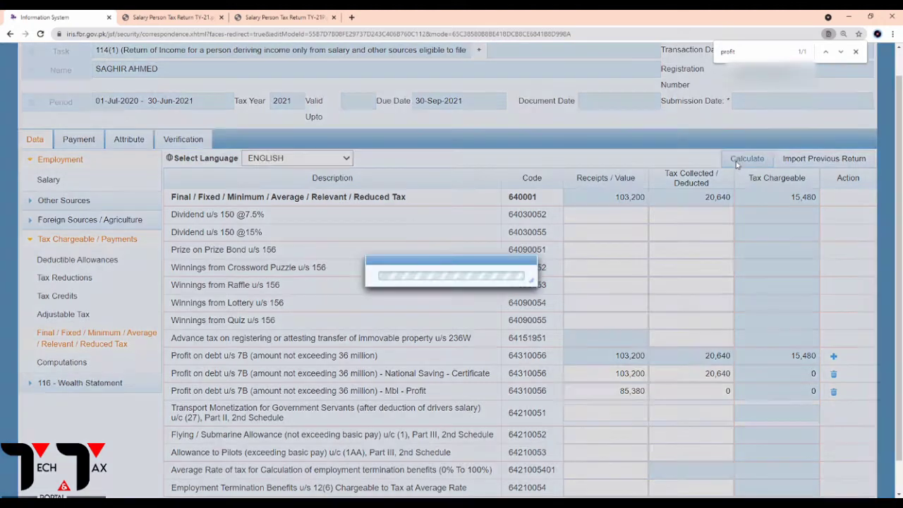
pyautogui.click(740, 165)
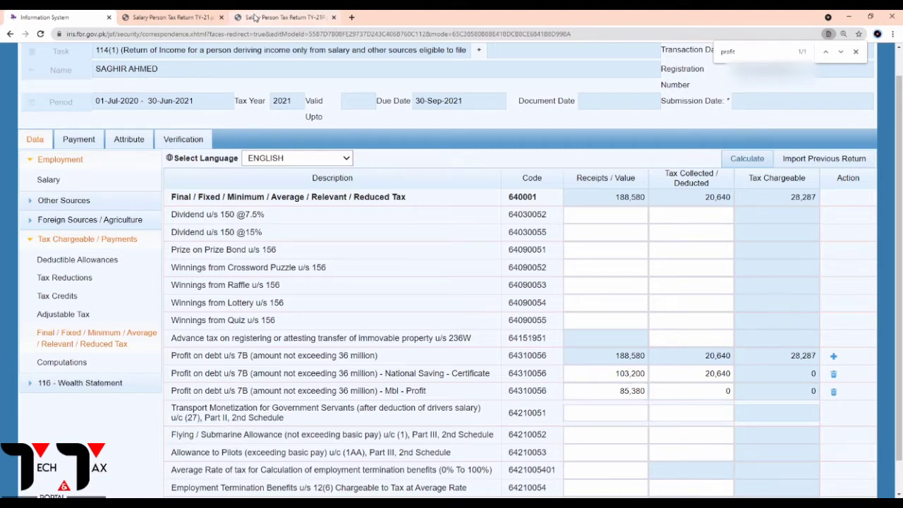
# Select the 25,614 figure in the wealth statement PDF.
pyautogui.click(254, 17)
pyautogui.click(648, 185)
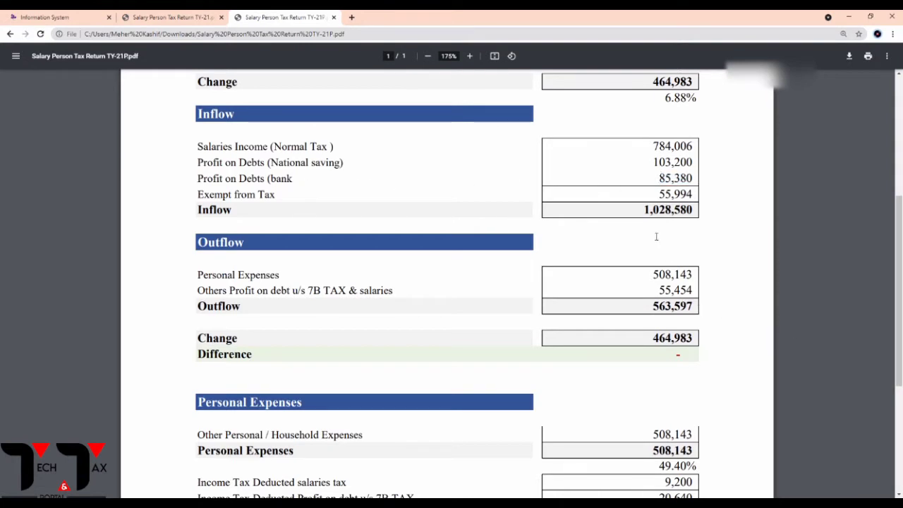
pyautogui.scroll(-3, 656, 236)
pyautogui.moveTo(657, 280); pyautogui.dragTo(706, 282)
pyautogui.hotkey('ctrl', 'c')
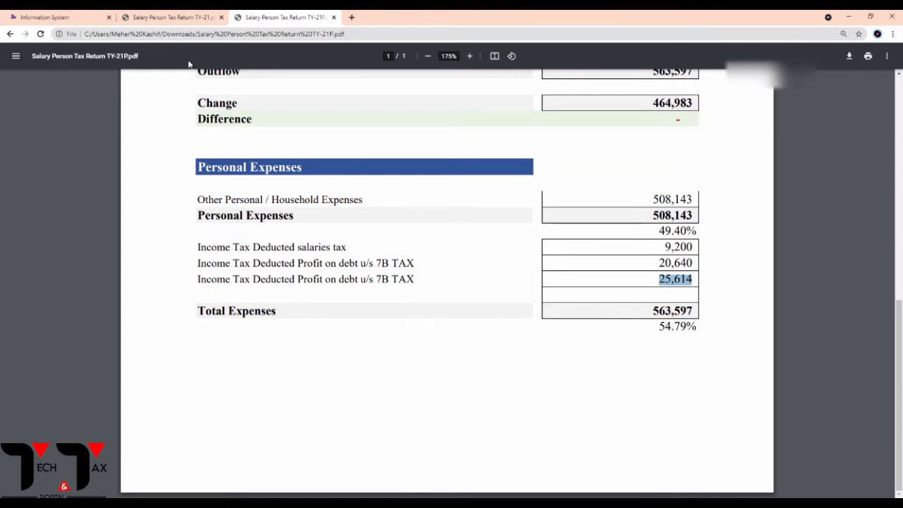
# Record 25,614 tax deducted on the Mbl profit on debt row and recalculate, giving a 46,254 total.
pyautogui.click(168, 20)
pyautogui.click(63, 17)
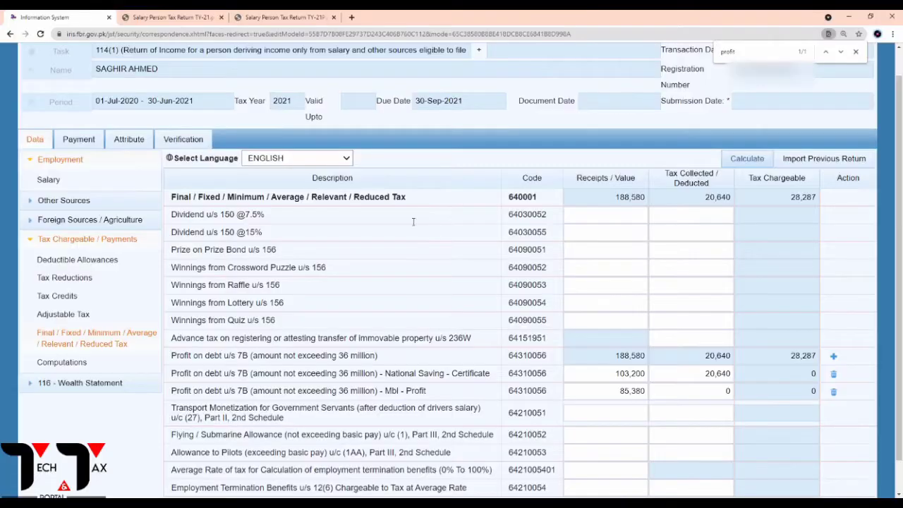
pyautogui.click(724, 391)
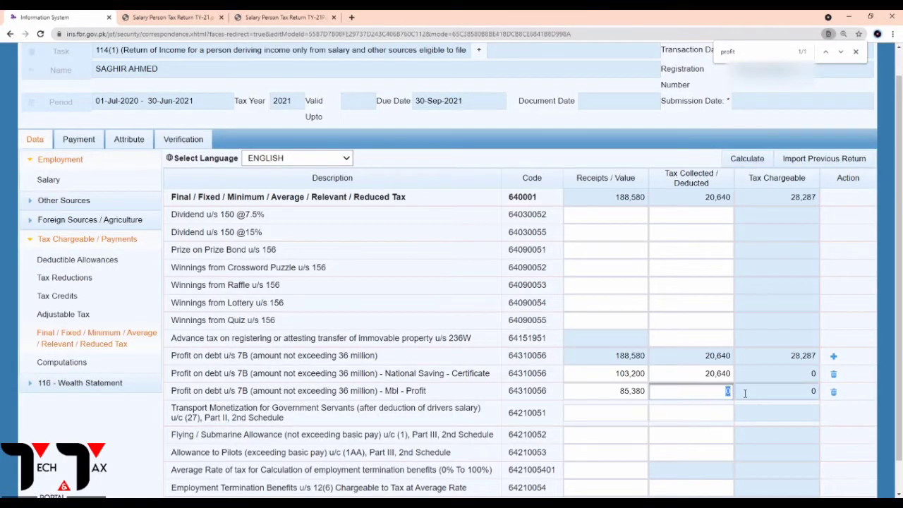
pyautogui.hotkey('ctrl', 'v')
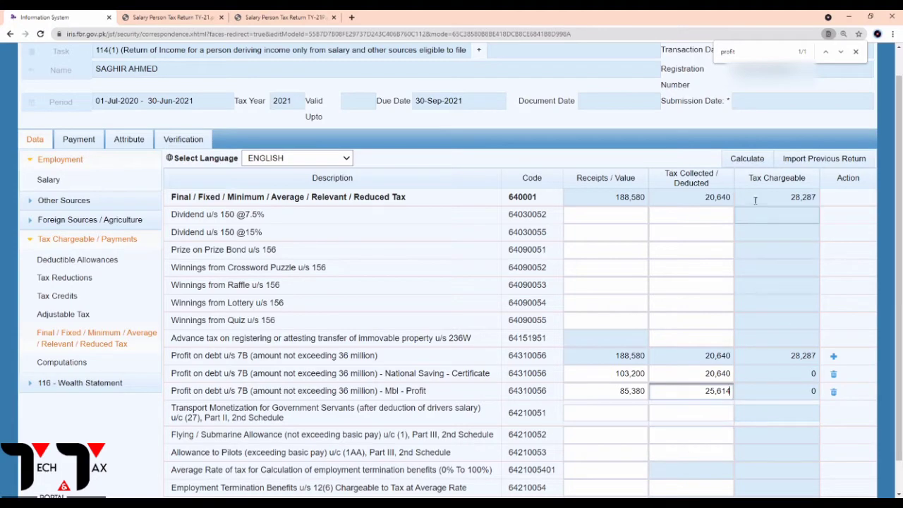
pyautogui.click(746, 159)
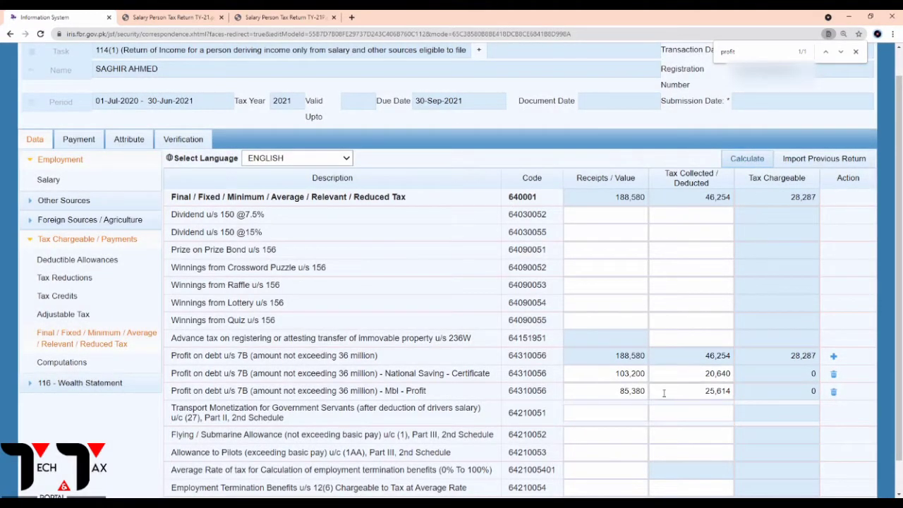
pyautogui.moveTo(616, 357); pyautogui.dragTo(649, 360)
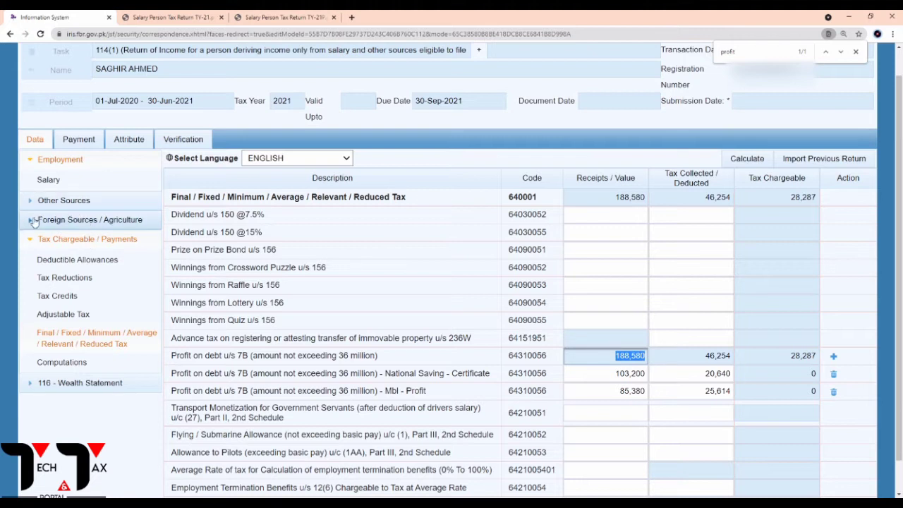
# Open the Other Sources receipts/deductions form and locate the Profit on Debt row.
pyautogui.click(30, 240)
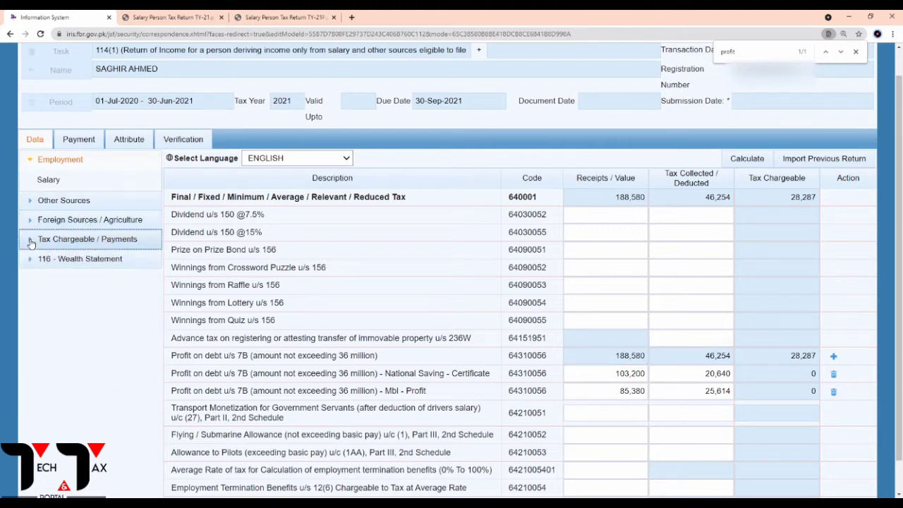
pyautogui.click(30, 161)
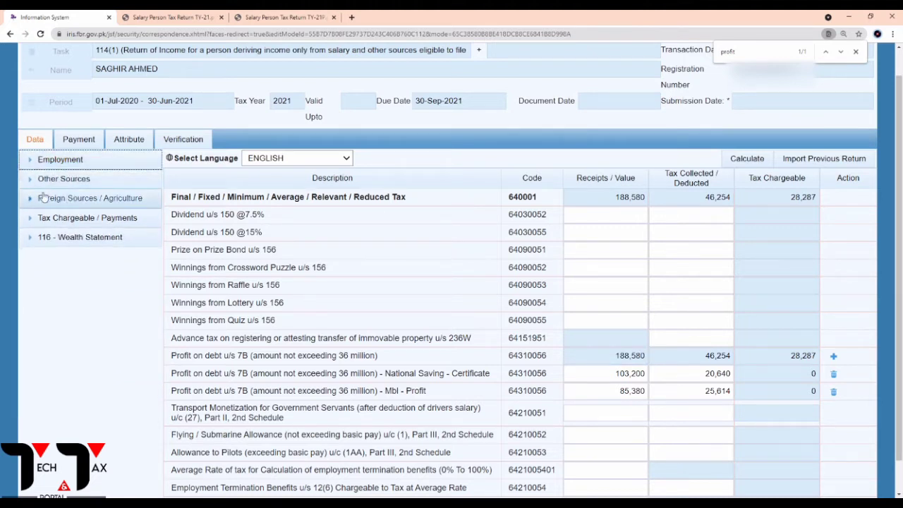
pyautogui.click(30, 180)
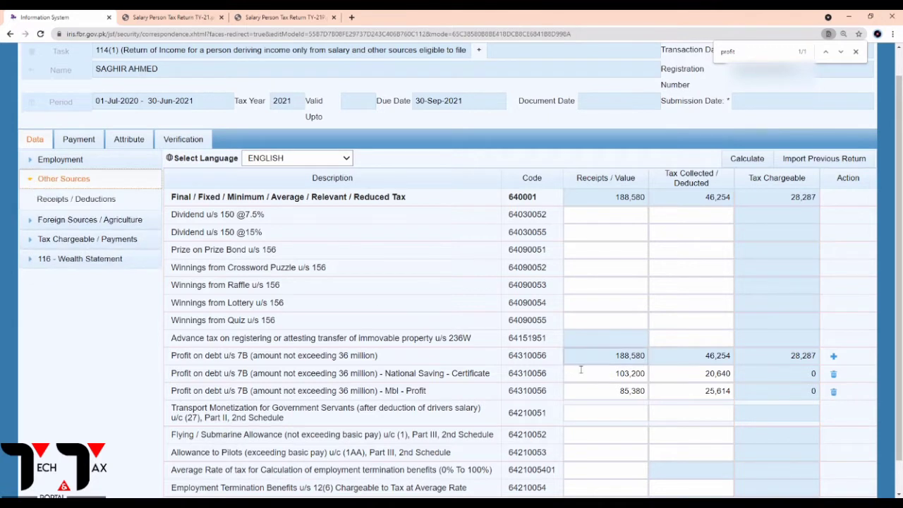
pyautogui.moveTo(613, 360); pyautogui.dragTo(650, 360)
pyautogui.hotkey('ctrl', 'c')
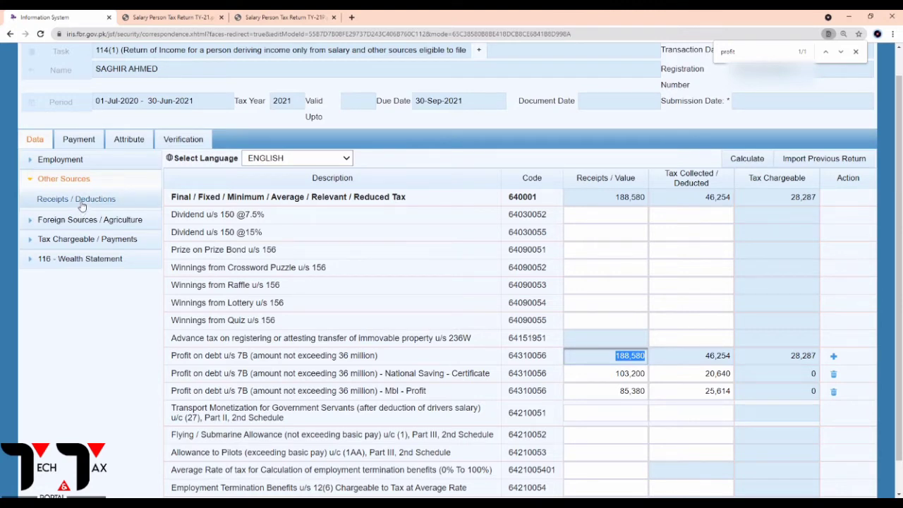
pyautogui.click(82, 204)
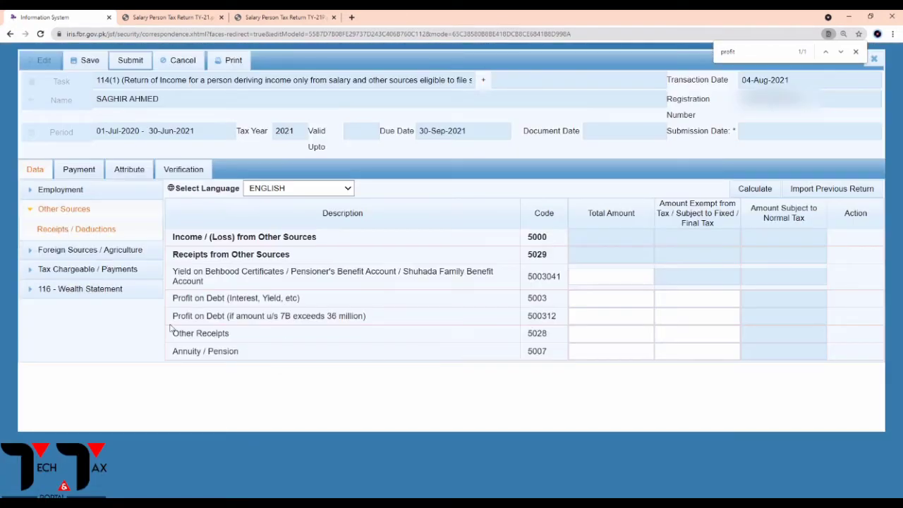
pyautogui.moveTo(173, 305); pyautogui.dragTo(269, 302)
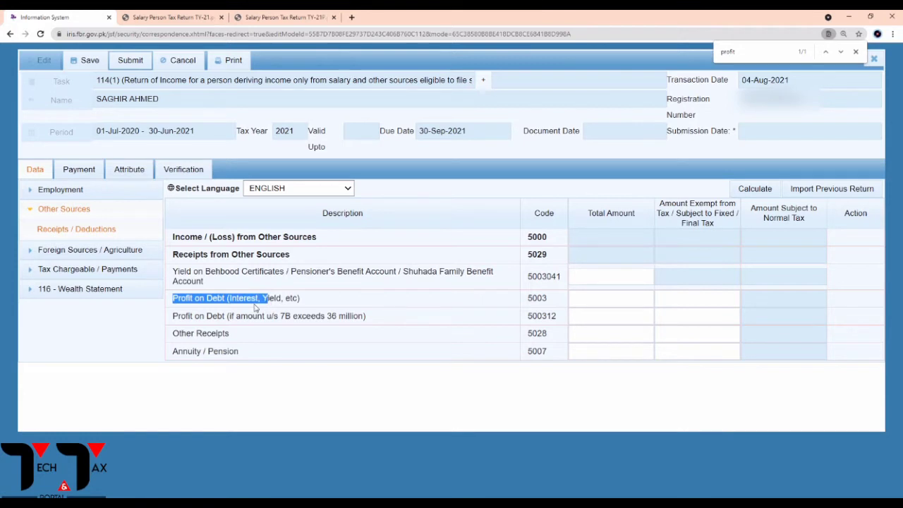
# Enter 188,580 as both Profit on Debt total and exempt amount (code 5003), then recalculate.
pyautogui.click(597, 303)
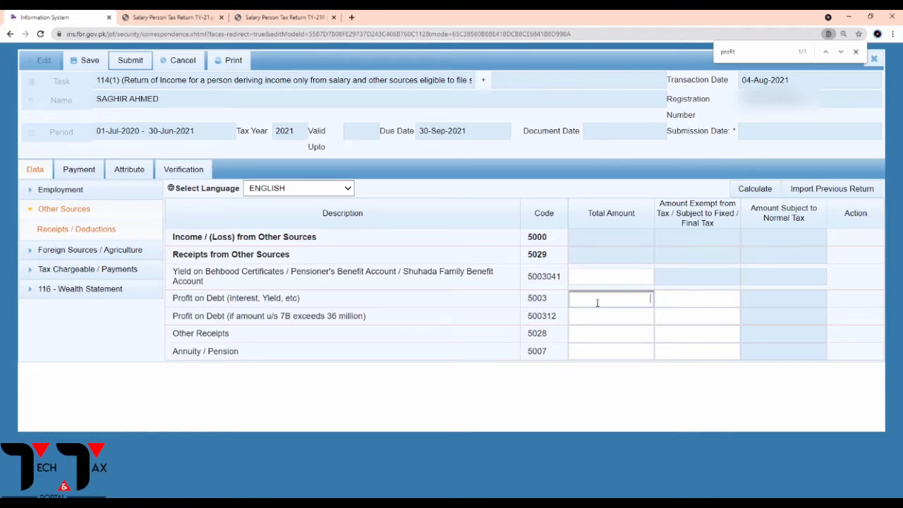
pyautogui.hotkey('ctrl', 'v')
pyautogui.click(691, 297)
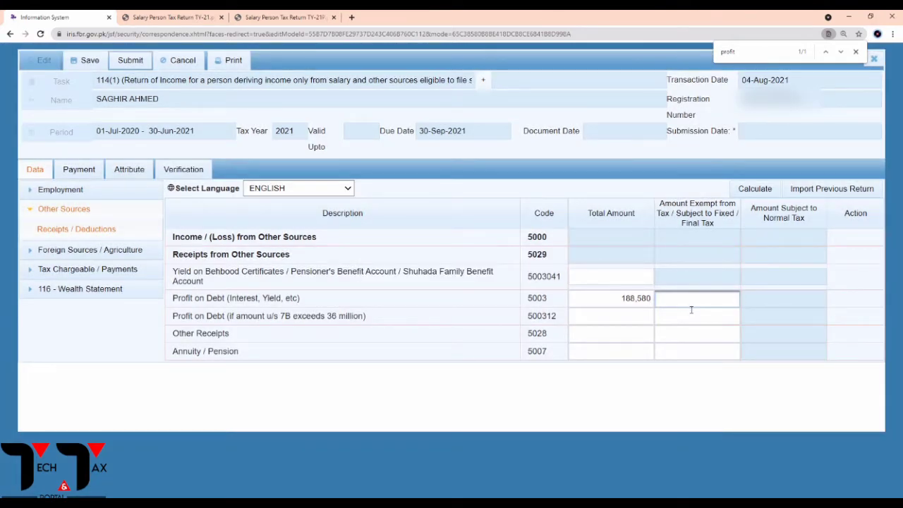
pyautogui.hotkey('ctrl', 'v')
pyautogui.click(753, 192)
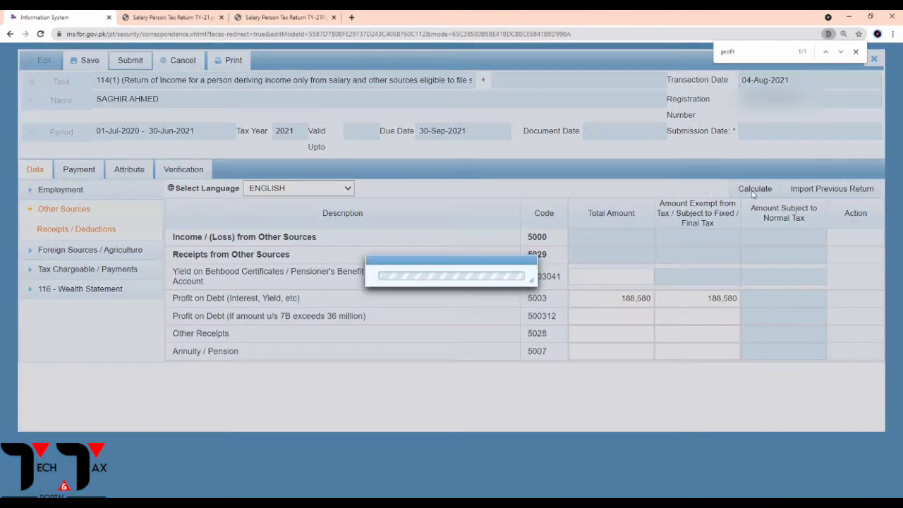
pyautogui.click(754, 190)
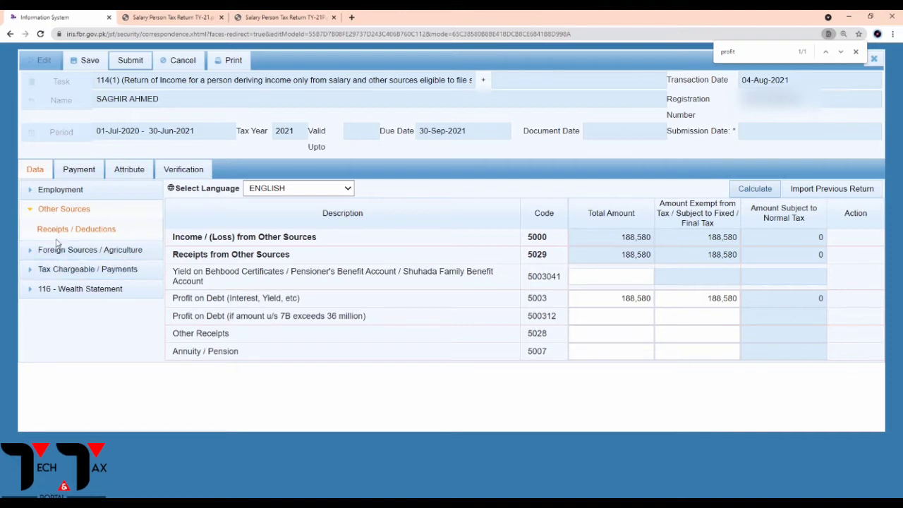
pyautogui.doubleClick(627, 300)
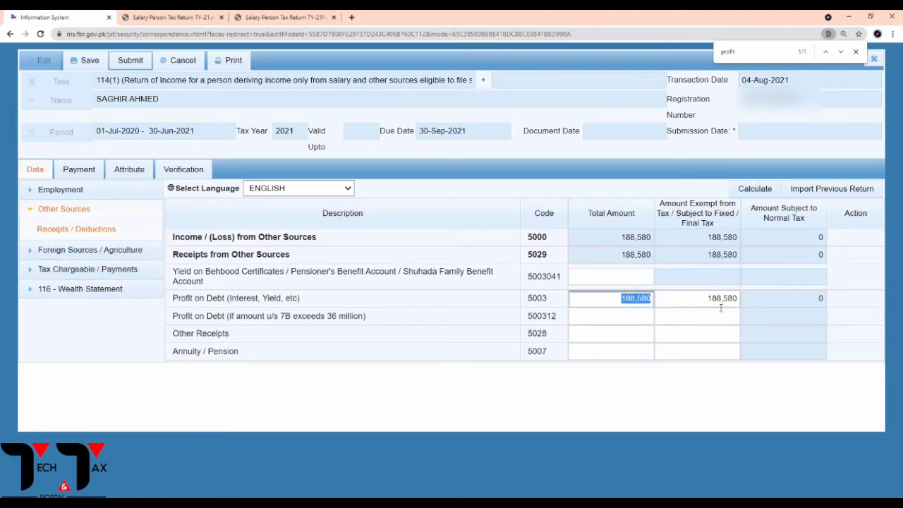
pyautogui.click(41, 276)
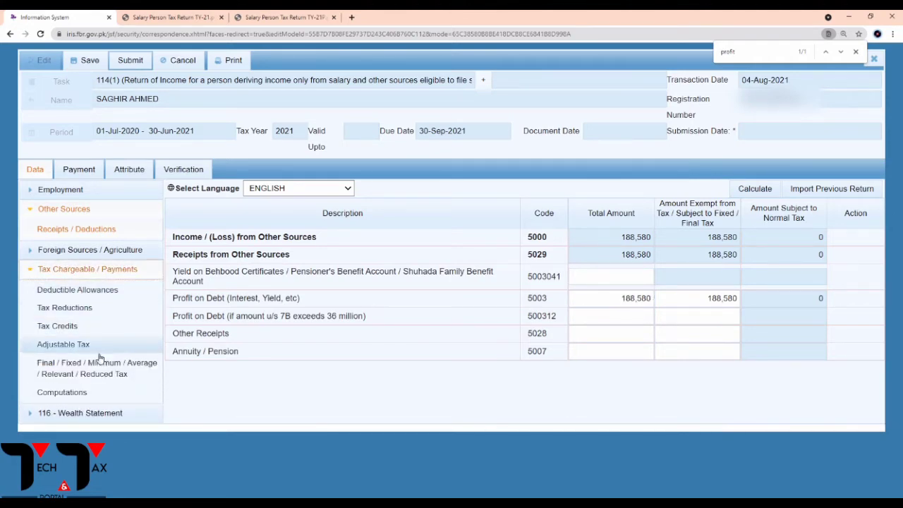
# Review the Final/Reduced Tax rows: 188,580 receipts, 46,254 deducted and 28,287 chargeable.
pyautogui.click(84, 368)
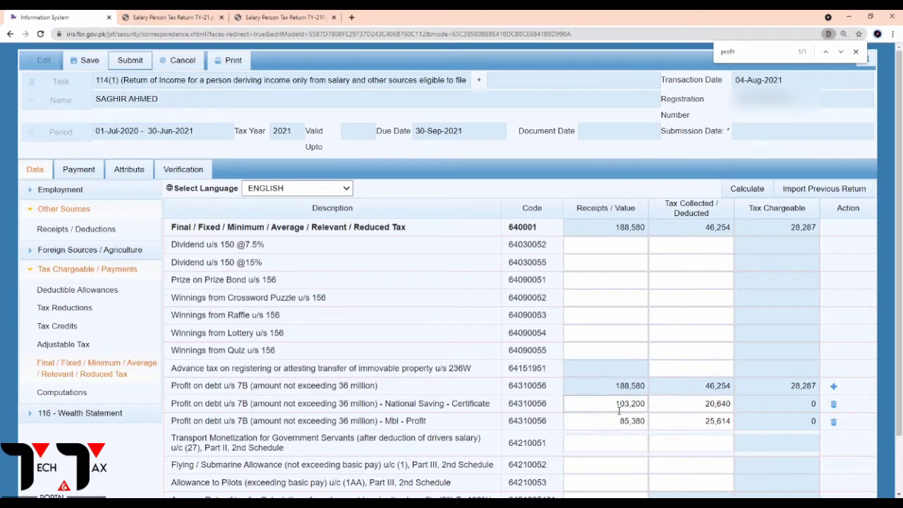
pyautogui.doubleClick(636, 405)
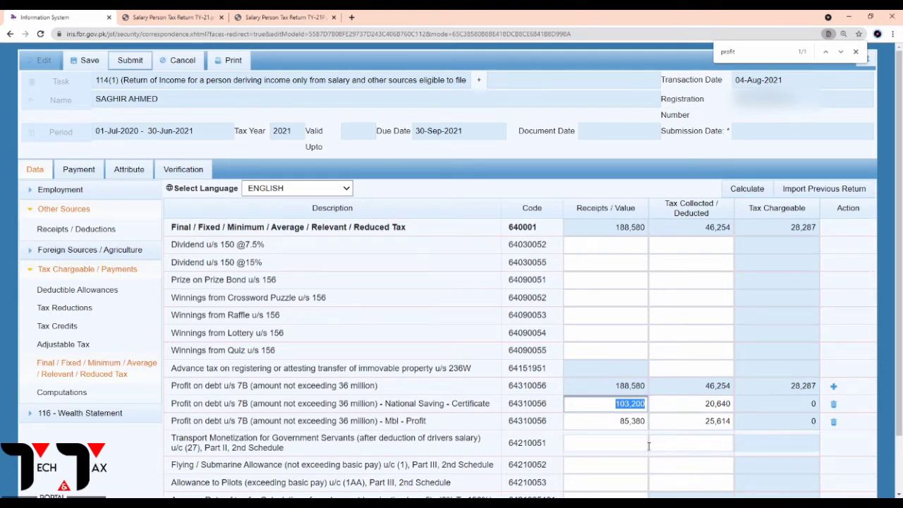
pyautogui.click(770, 421)
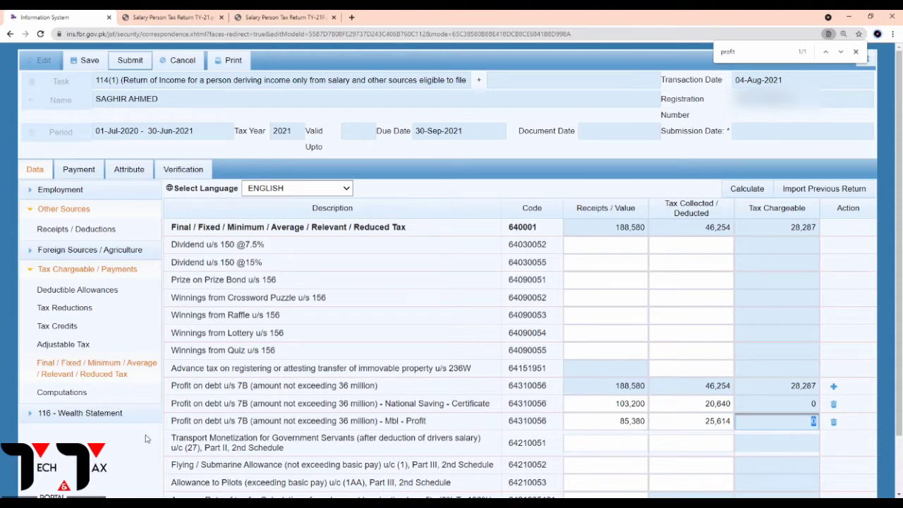
pyautogui.click(31, 275)
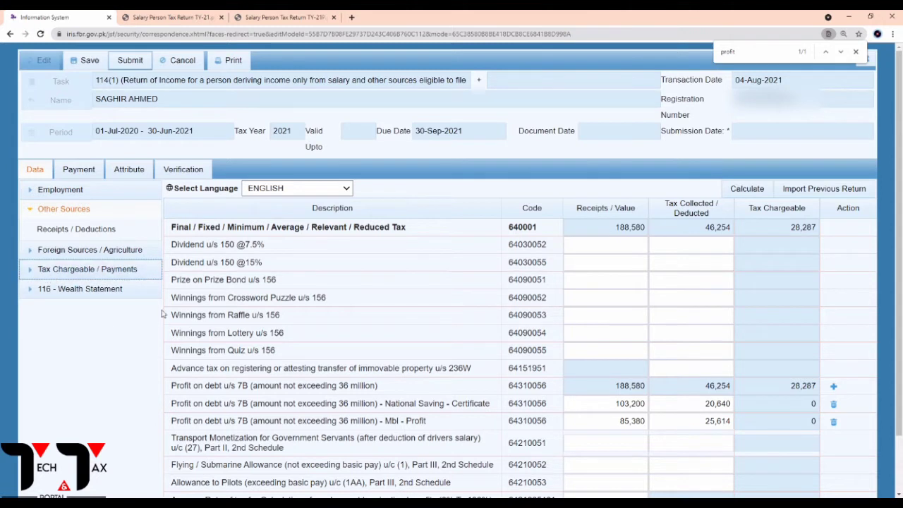
pyautogui.click(33, 289)
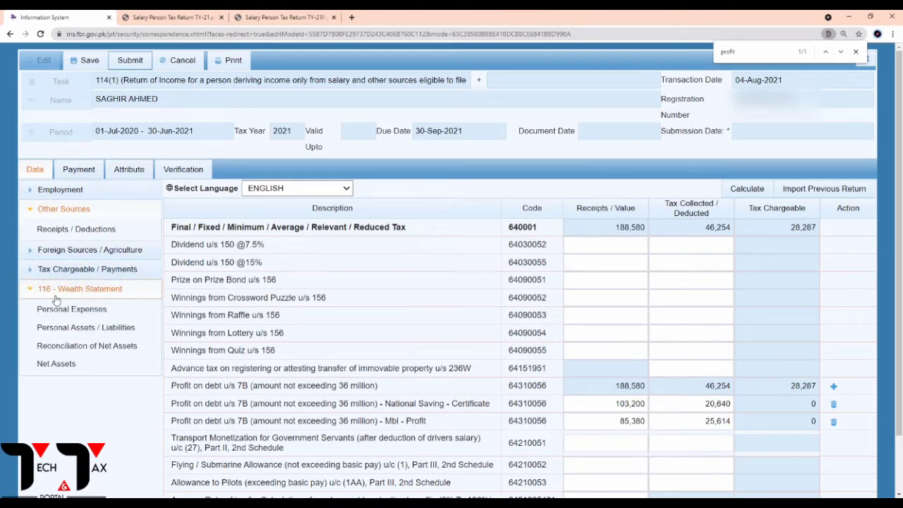
# Open the Personal Expenses form and find the 508,143 expenses figure in the tax return PDF.
pyautogui.click(57, 307)
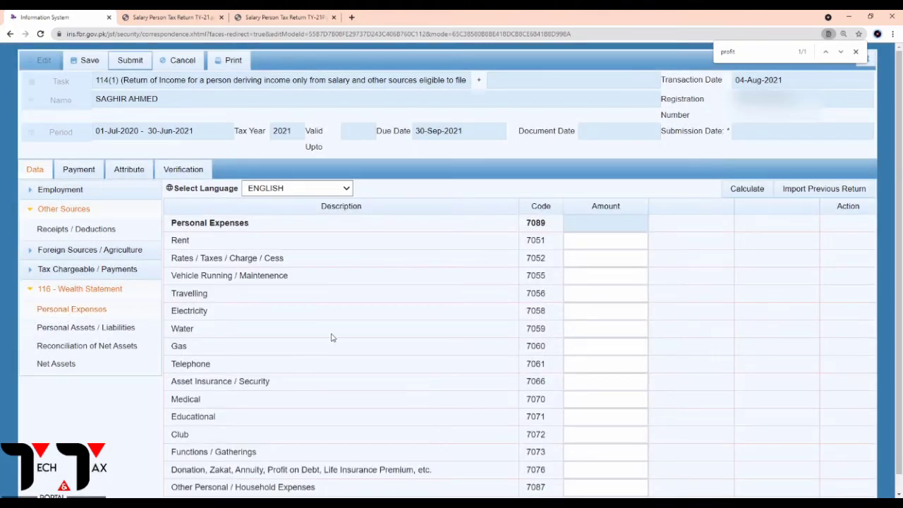
pyautogui.scroll(-1, 334, 336)
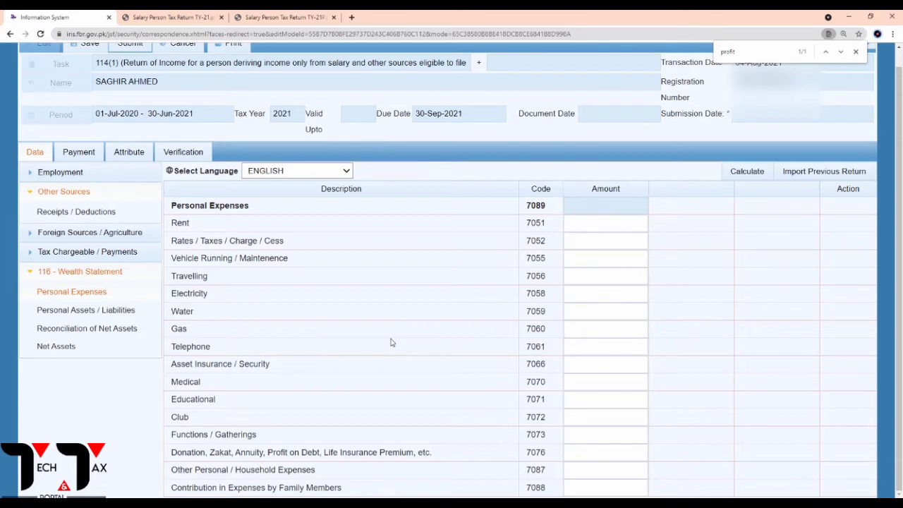
pyautogui.click(285, 16)
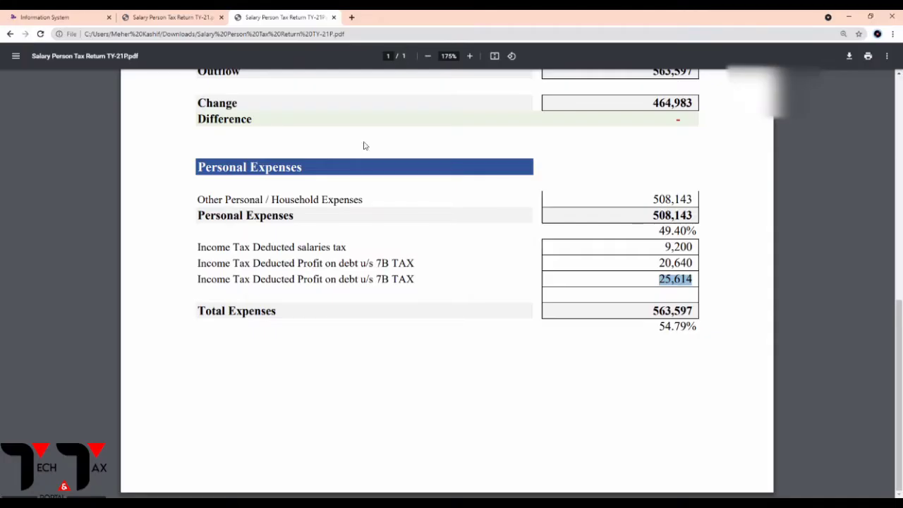
pyautogui.scroll(2, 551, 272)
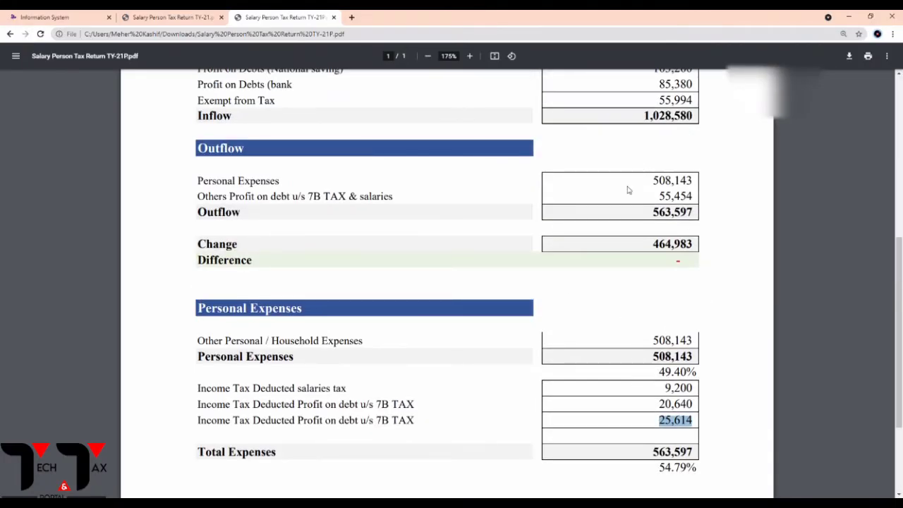
pyautogui.moveTo(652, 182); pyautogui.dragTo(693, 183)
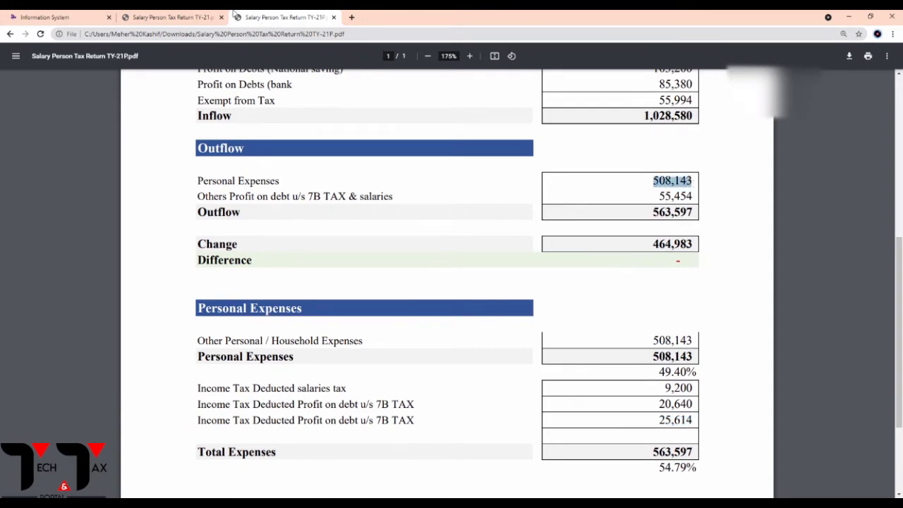
pyautogui.click(55, 15)
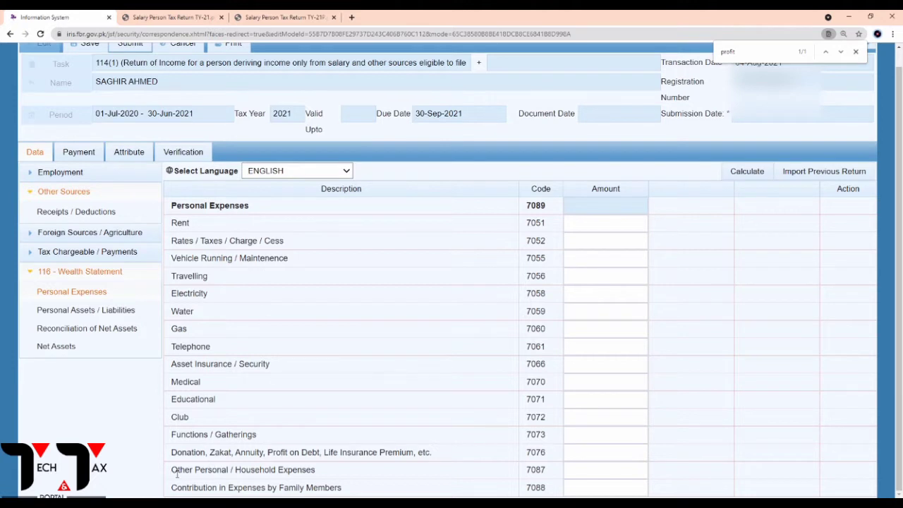
# Enter 508143 under Other Personal / Household Expenses (code 7087) and recalculate the total.
pyautogui.moveTo(176, 474); pyautogui.dragTo(336, 473)
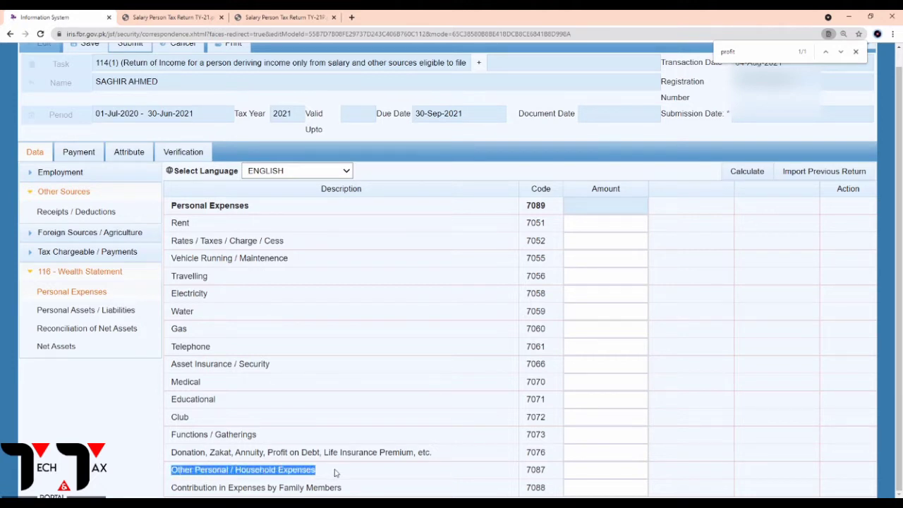
pyautogui.click(599, 471)
pyautogui.click(280, 16)
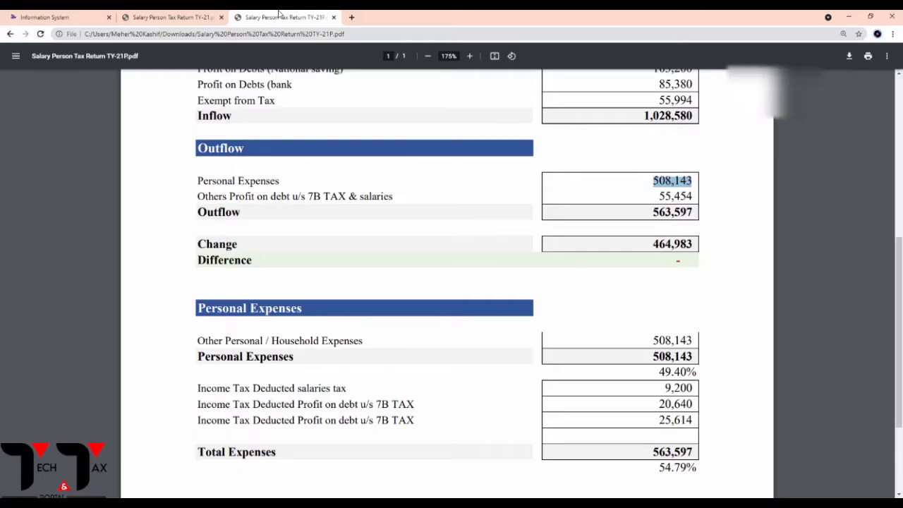
pyautogui.click(67, 17)
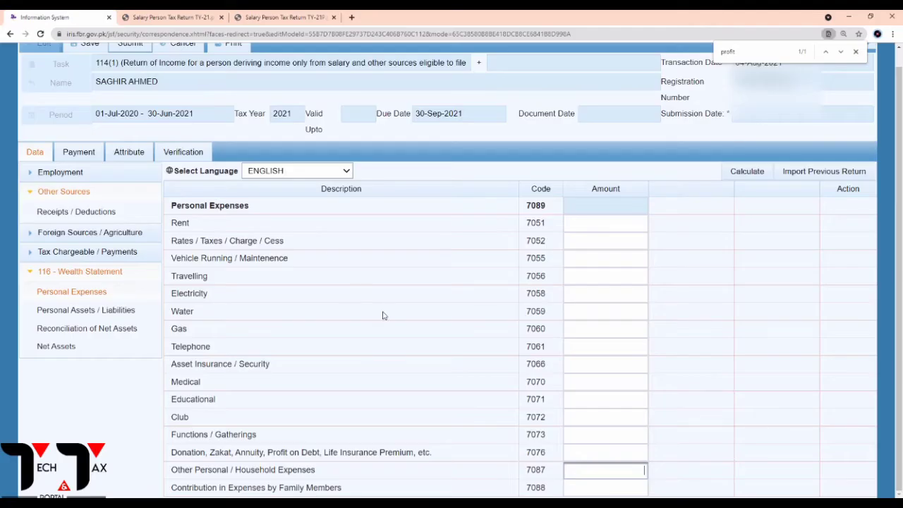
pyautogui.write('508143')
pyautogui.click(748, 173)
pyautogui.click(748, 174)
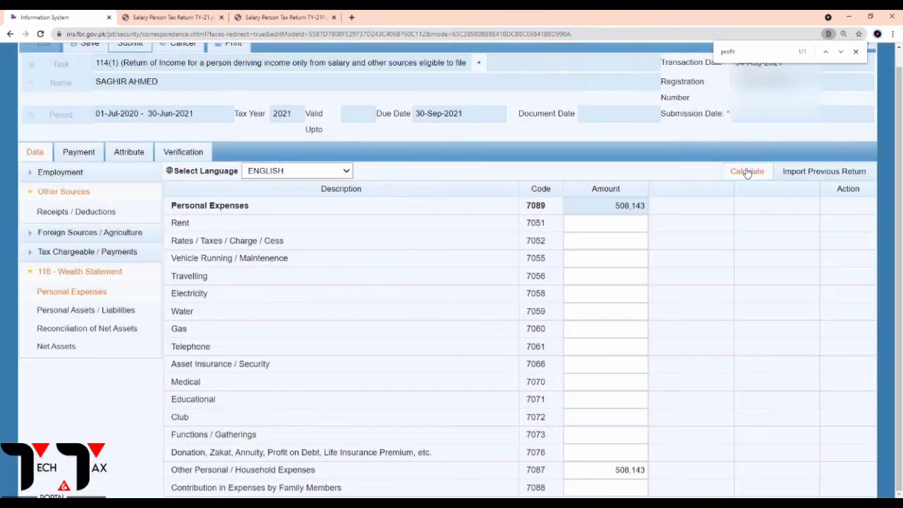
pyautogui.click(748, 173)
pyautogui.click(749, 175)
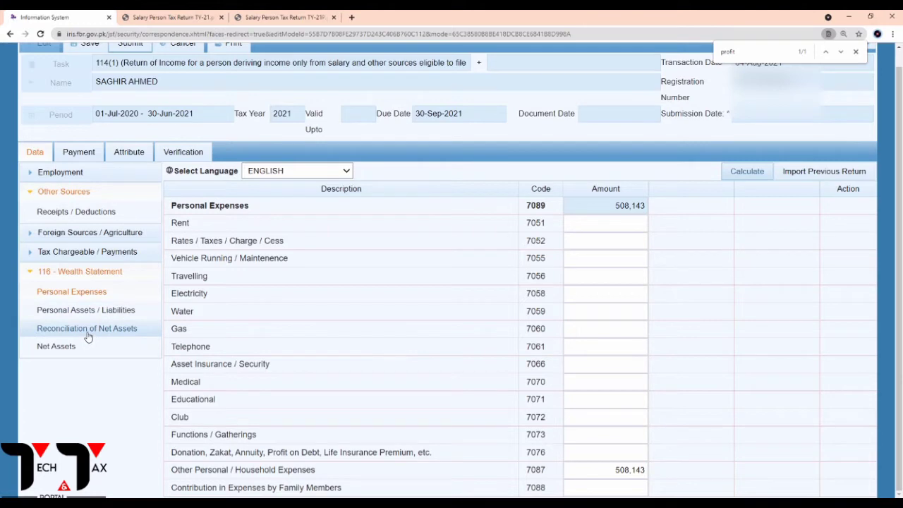
pyautogui.click(95, 312)
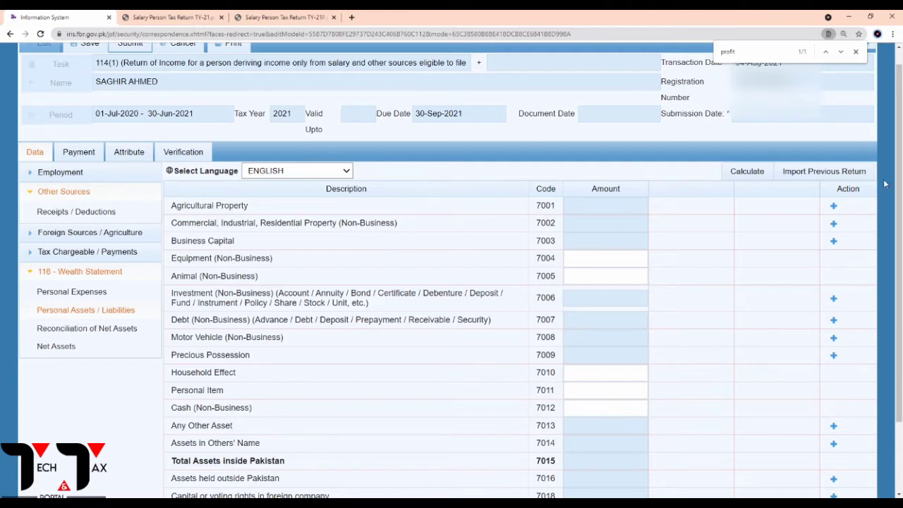
pyautogui.click(834, 224)
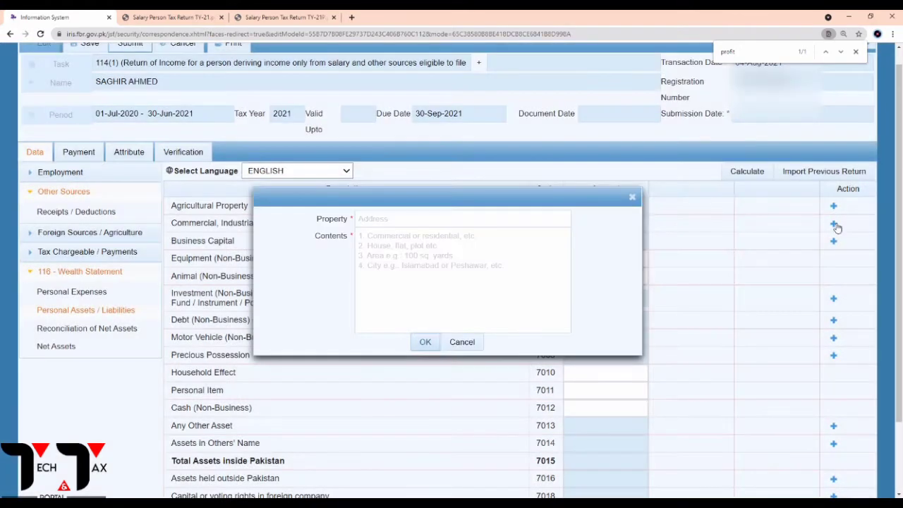
pyautogui.click(397, 220)
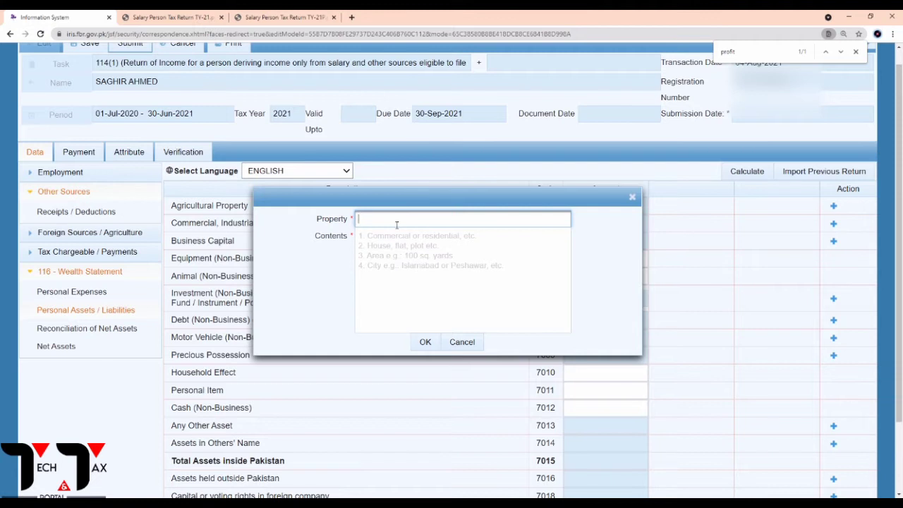
pyautogui.write('Dha')
pyautogui.click(402, 239)
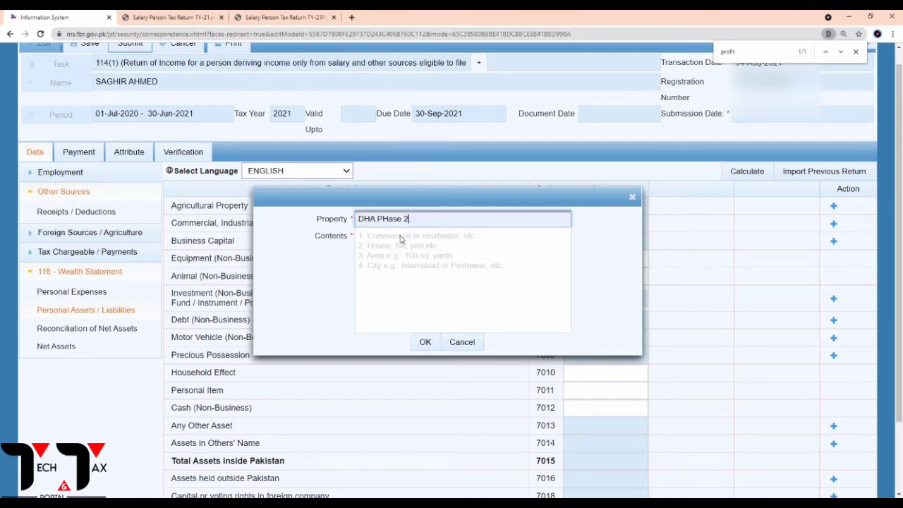
pyautogui.click(377, 246)
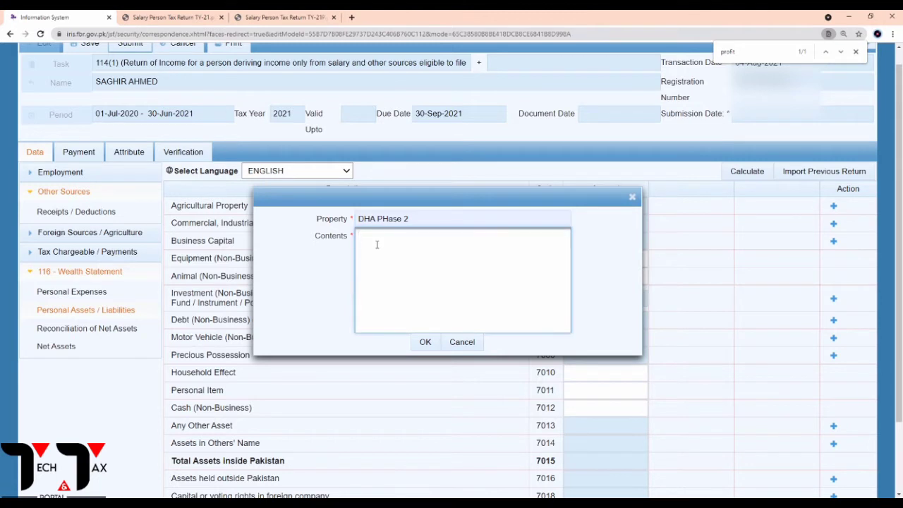
pyautogui.write('P')
pyautogui.write('ree 8')
pyautogui.click(426, 342)
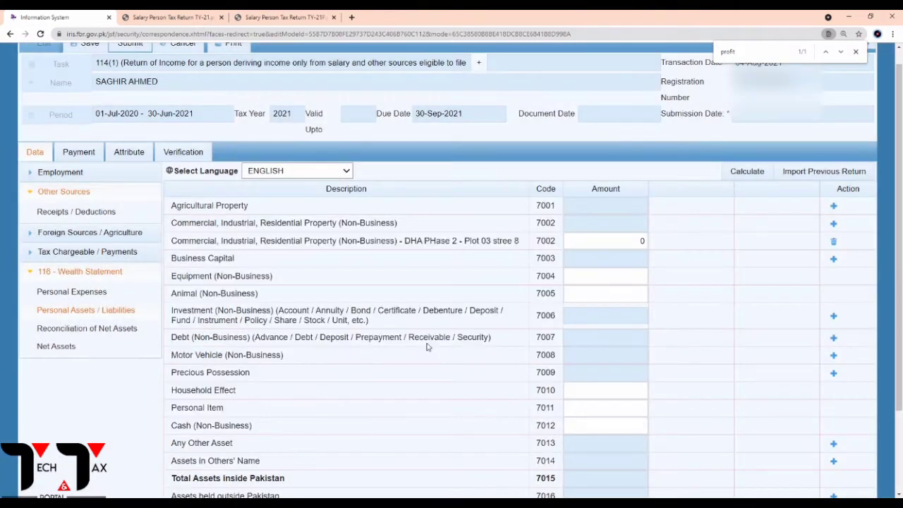
# Give the DHA property 3,245,340 from the PDF and recalculate total assets to 3,245,340.
pyautogui.doubleClick(605, 244)
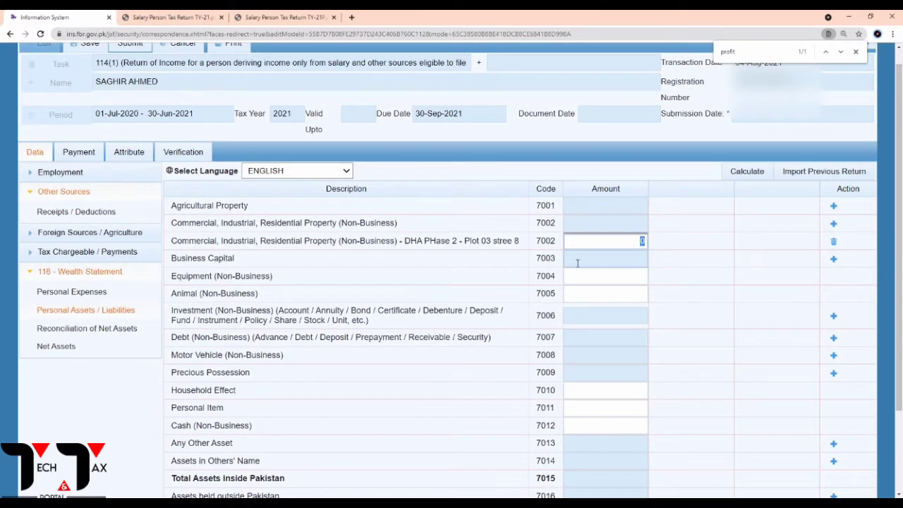
pyautogui.click(244, 17)
pyautogui.scroll(5, 557, 259)
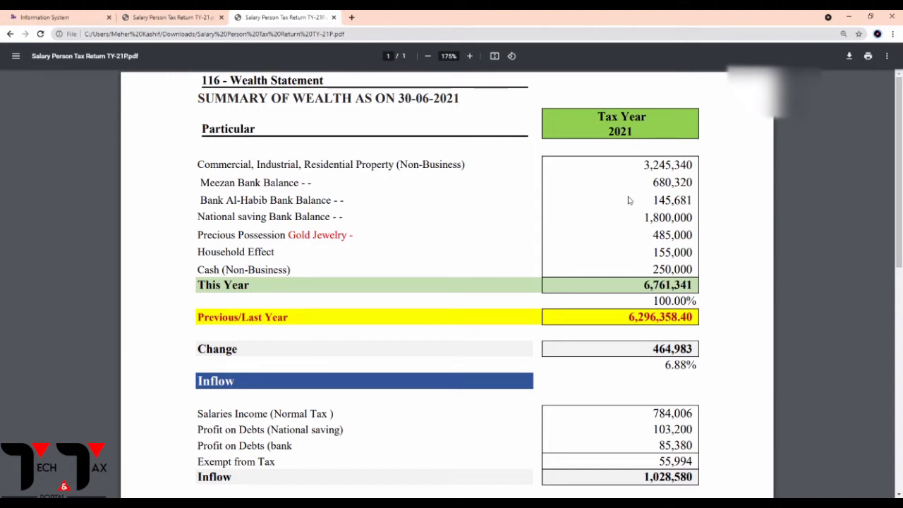
pyautogui.click(65, 14)
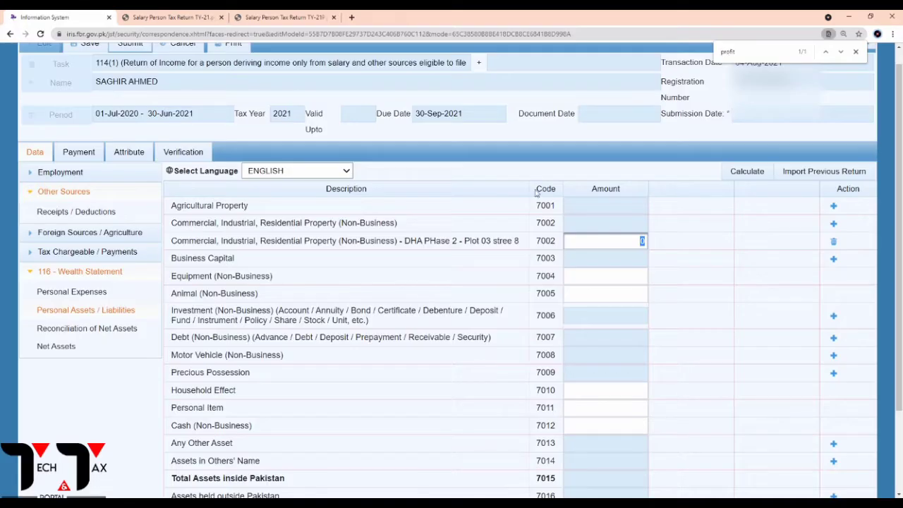
pyautogui.write('3245340')
pyautogui.click(738, 176)
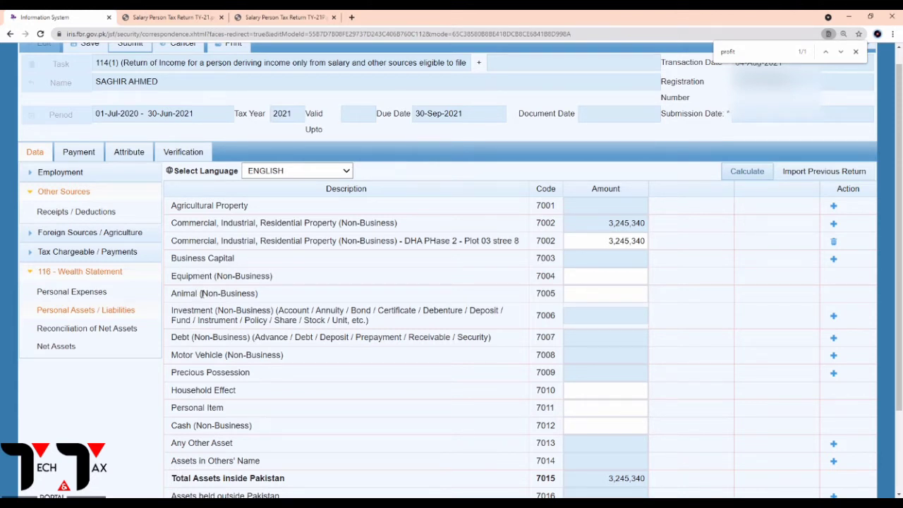
pyautogui.click(643, 279)
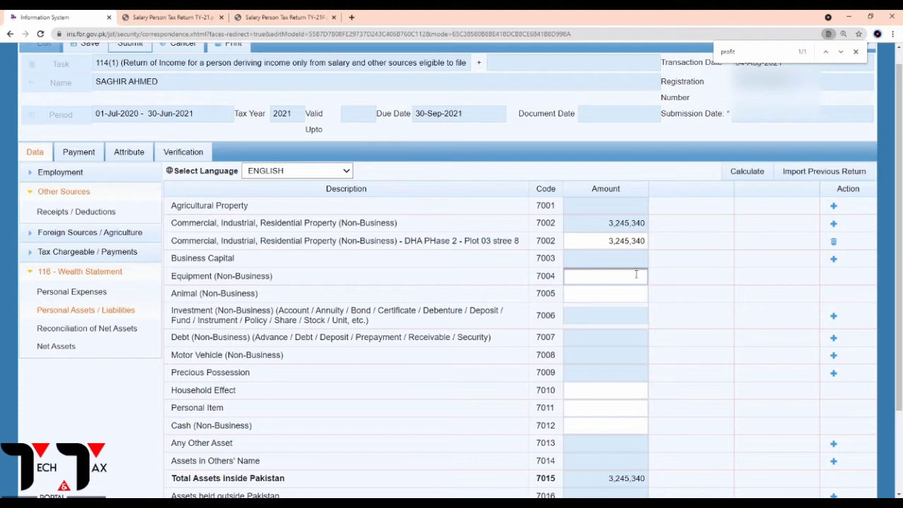
pyautogui.click(482, 310)
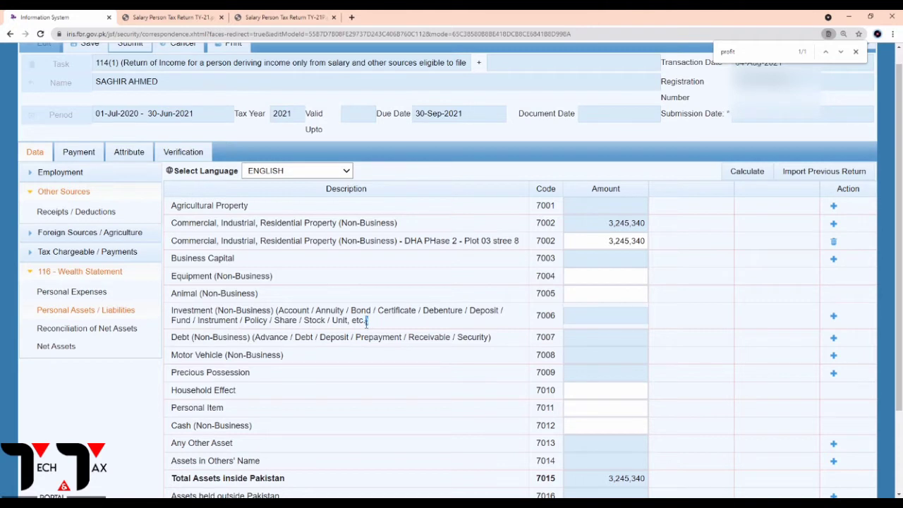
pyautogui.moveTo(367, 322); pyautogui.dragTo(316, 315)
pyautogui.click(383, 322)
# Add a code 7006 investment row named 'MBL Balance' with '.' as contents.
pyautogui.click(834, 316)
pyautogui.click(426, 225)
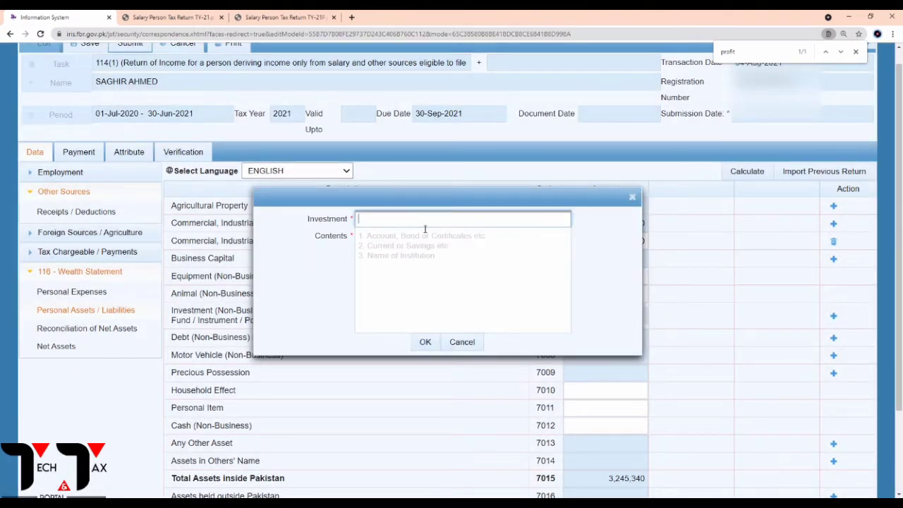
pyautogui.write('MBL Balance')
pyautogui.click(373, 244)
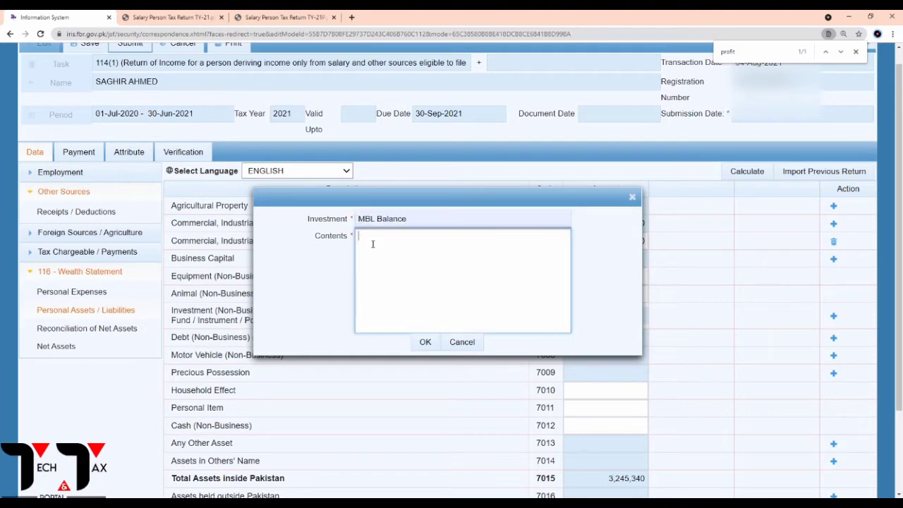
pyautogui.write('.')
pyautogui.click(425, 342)
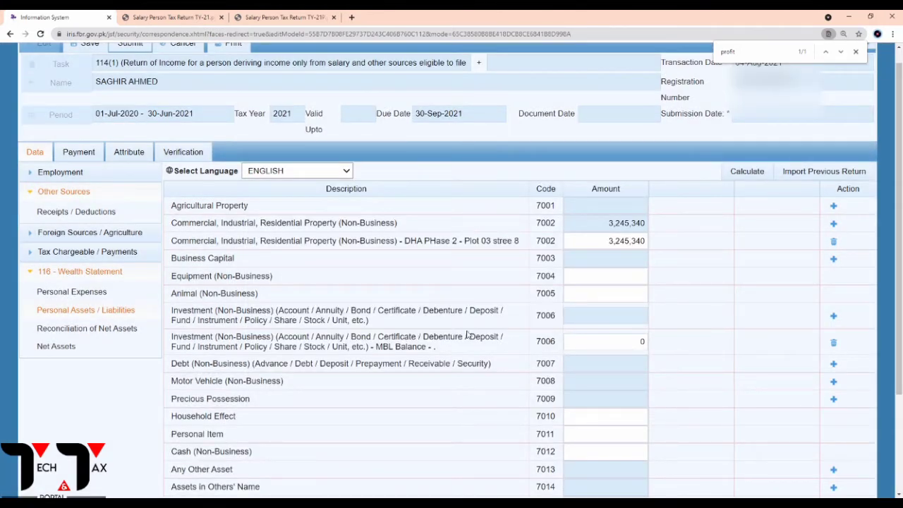
# Copy the 680,320 Meezan Bank balance from the PDF into MBL Balance's amount and recalculate.
pyautogui.click(283, 17)
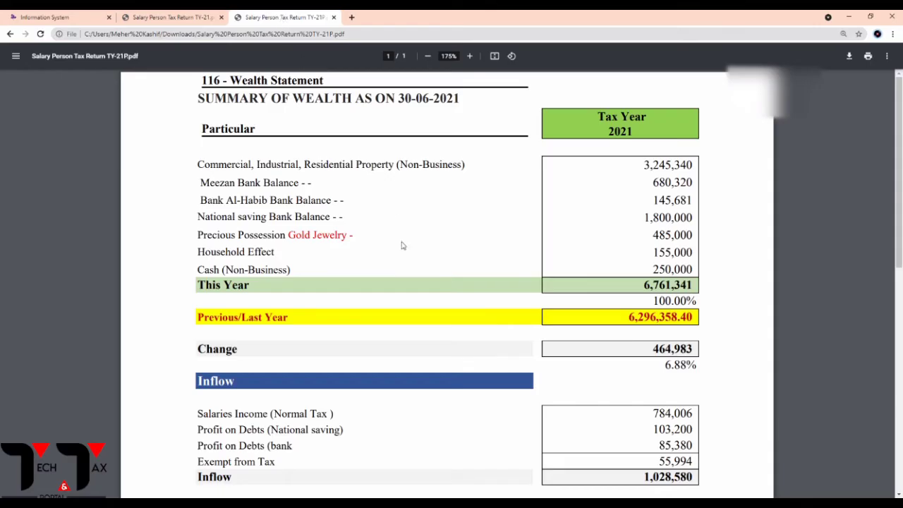
pyautogui.moveTo(652, 183); pyautogui.dragTo(705, 185)
pyautogui.hotkey('ctrl', 'c')
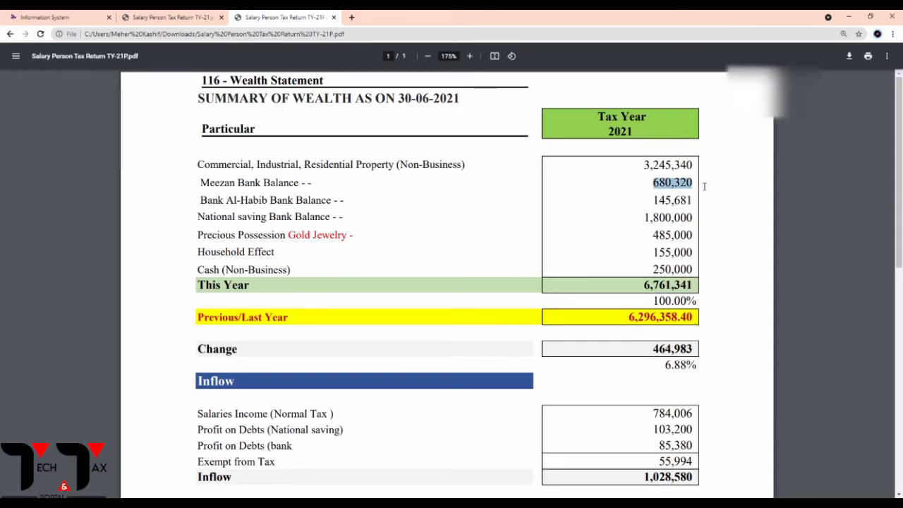
pyautogui.click(57, 17)
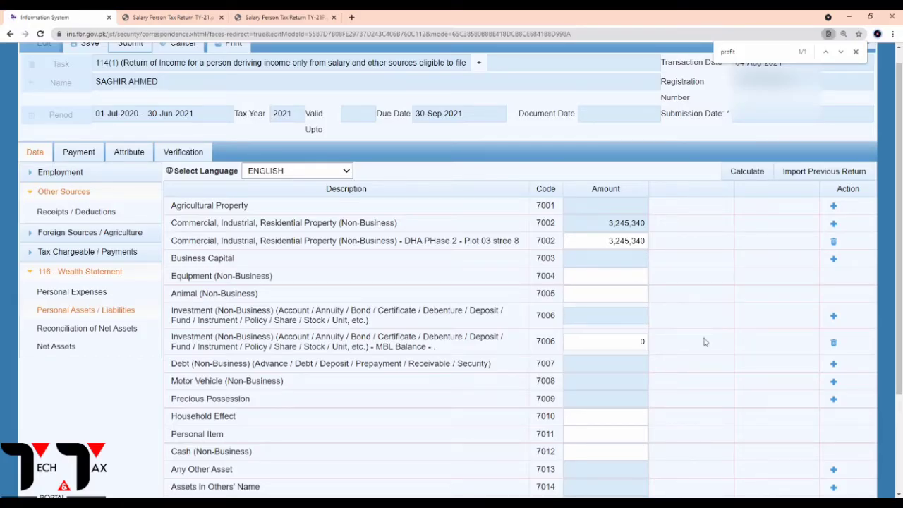
pyautogui.moveTo(586, 343); pyautogui.dragTo(662, 344)
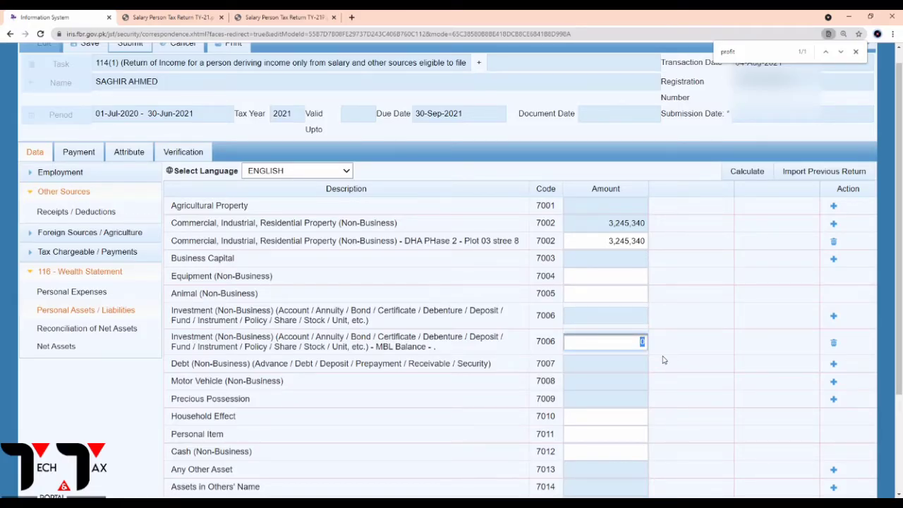
pyautogui.hotkey('ctrl', 'v')
pyautogui.click(748, 177)
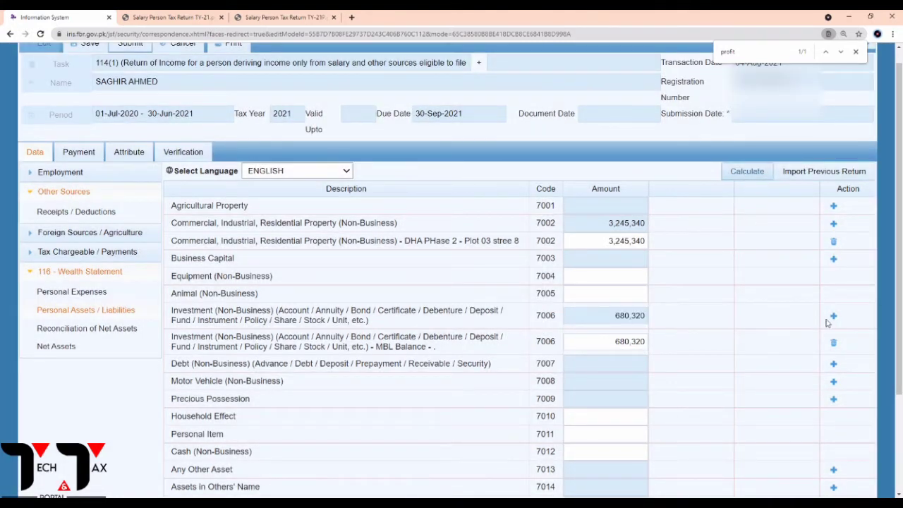
# Add another code 7006 investment row for Bank al Habib.
pyautogui.click(833, 318)
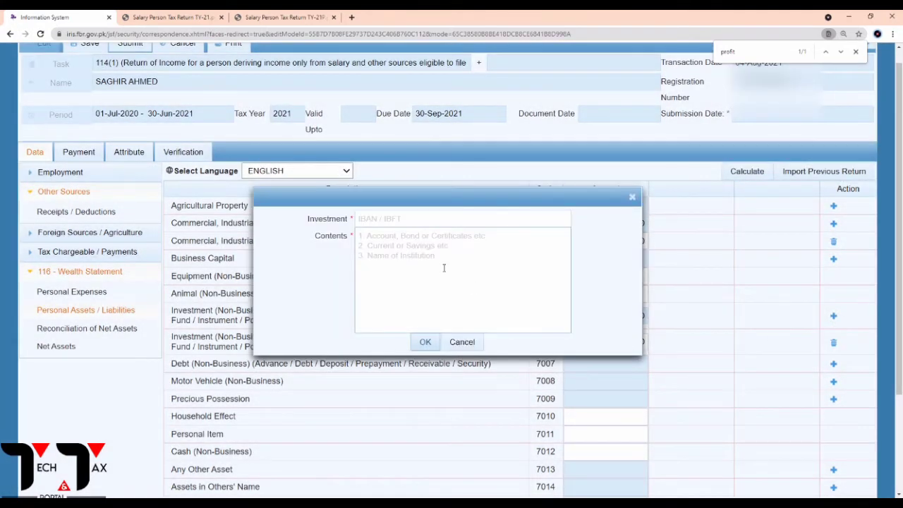
pyautogui.click(364, 220)
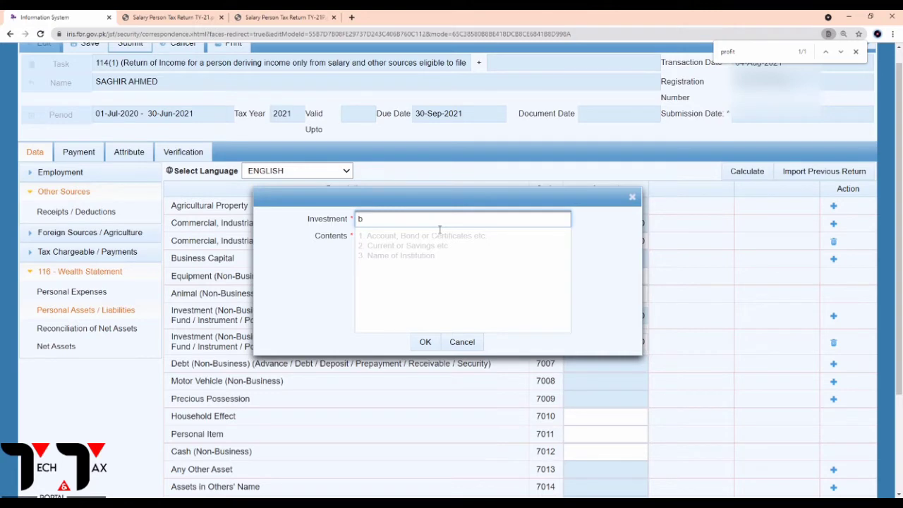
pyautogui.write('b')
pyautogui.click(409, 245)
pyautogui.click(387, 240)
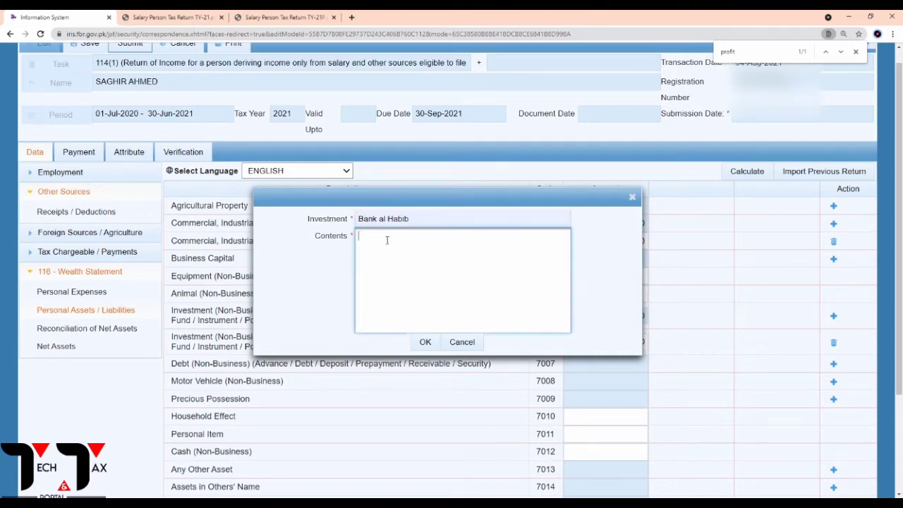
pyautogui.click(426, 342)
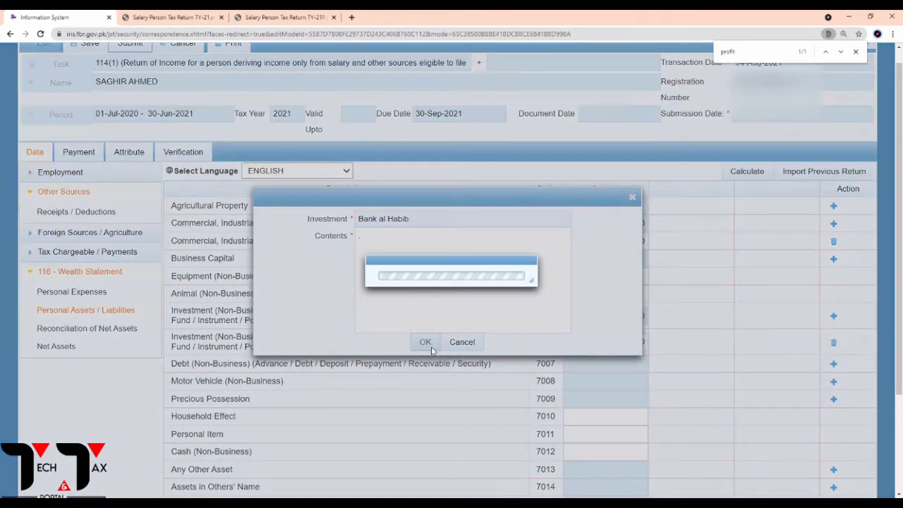
# Enter the 145,681 Bank Al-Habib balance from the PDF as its amount and recalculate.
pyautogui.click(288, 17)
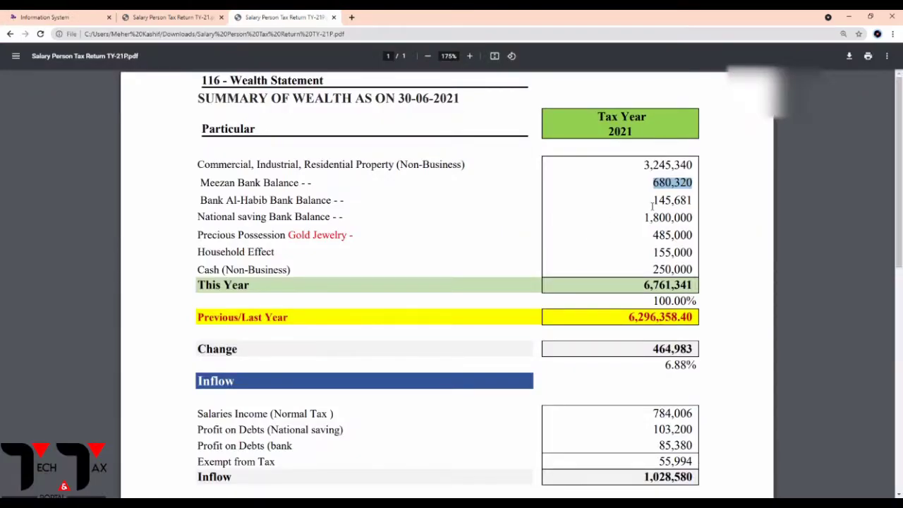
pyautogui.moveTo(652, 200); pyautogui.dragTo(693, 201)
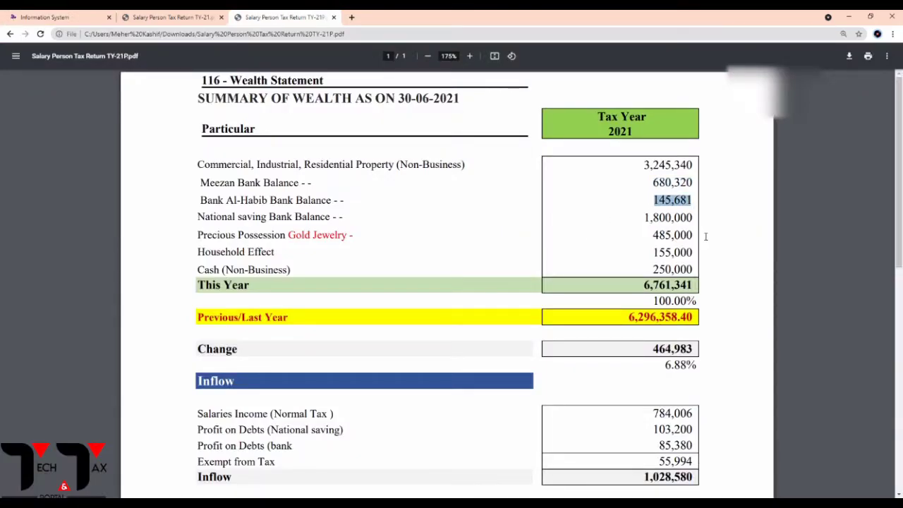
pyautogui.click(686, 225)
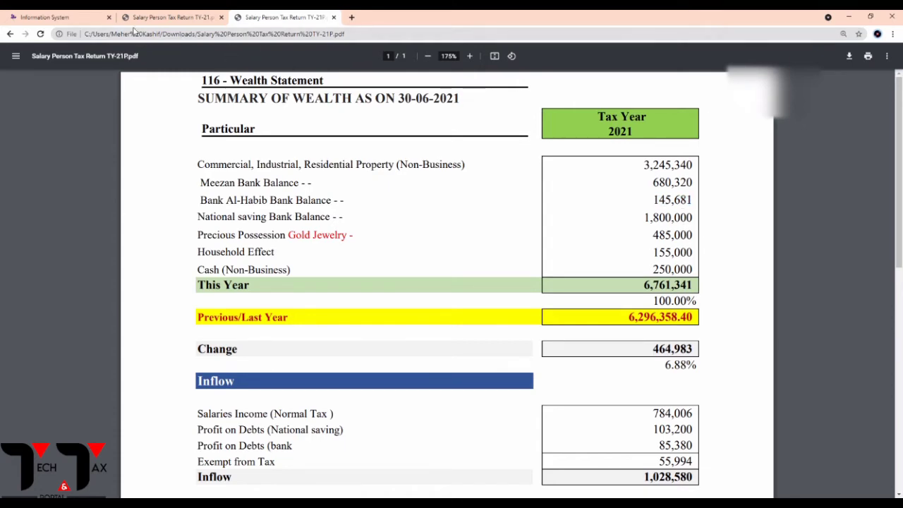
pyautogui.click(70, 17)
pyautogui.moveTo(637, 343); pyautogui.dragTo(652, 344)
pyautogui.write('145')
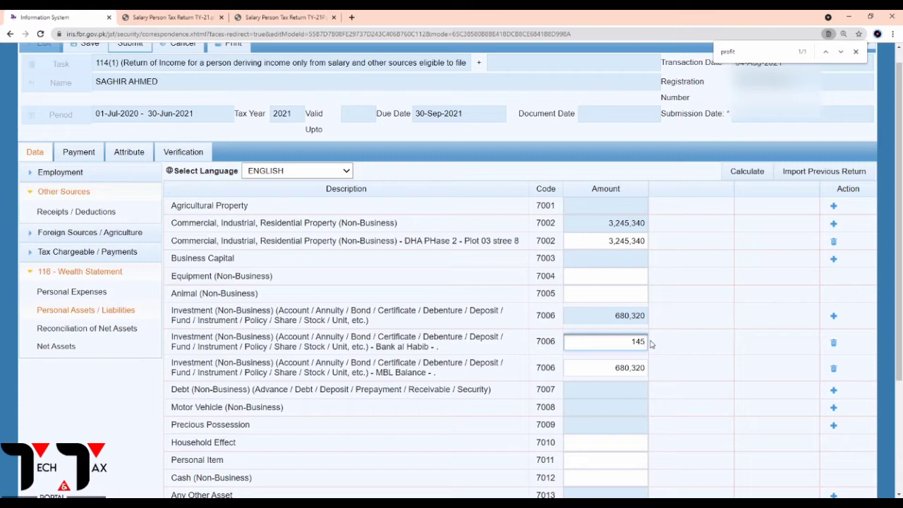
pyautogui.write('681')
pyautogui.click(738, 177)
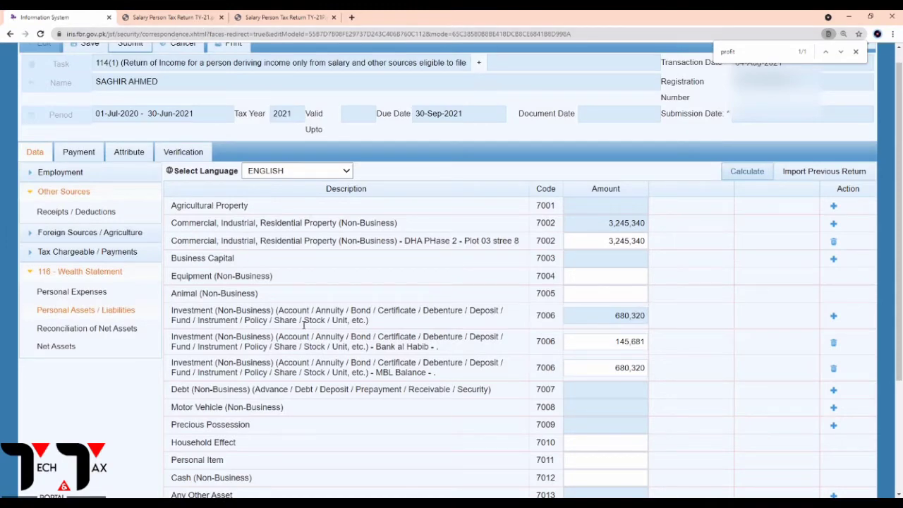
pyautogui.click(285, 16)
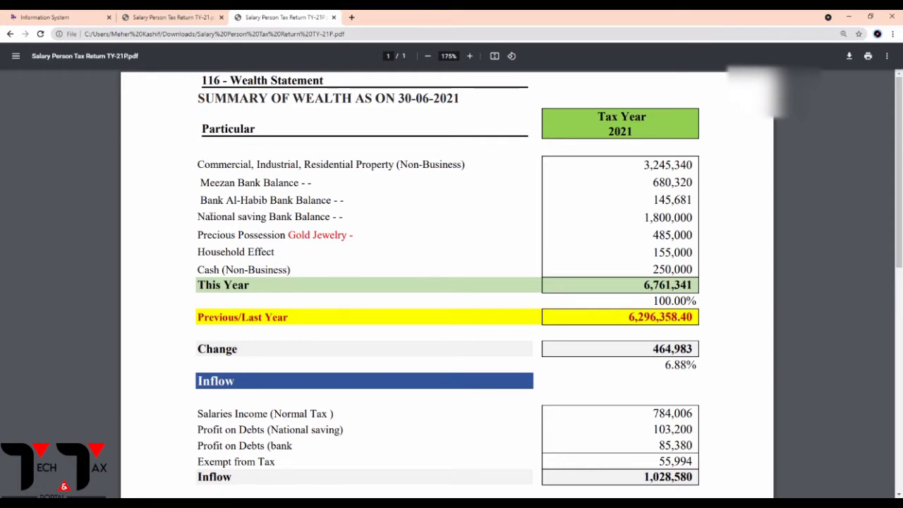
pyautogui.click(63, 14)
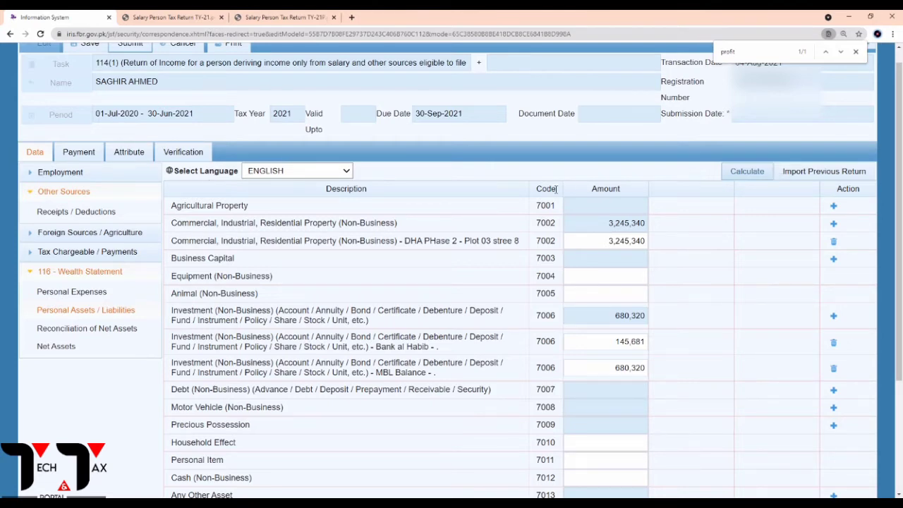
# Add a code 7006 investment row named 'National Saving'.
pyautogui.click(834, 316)
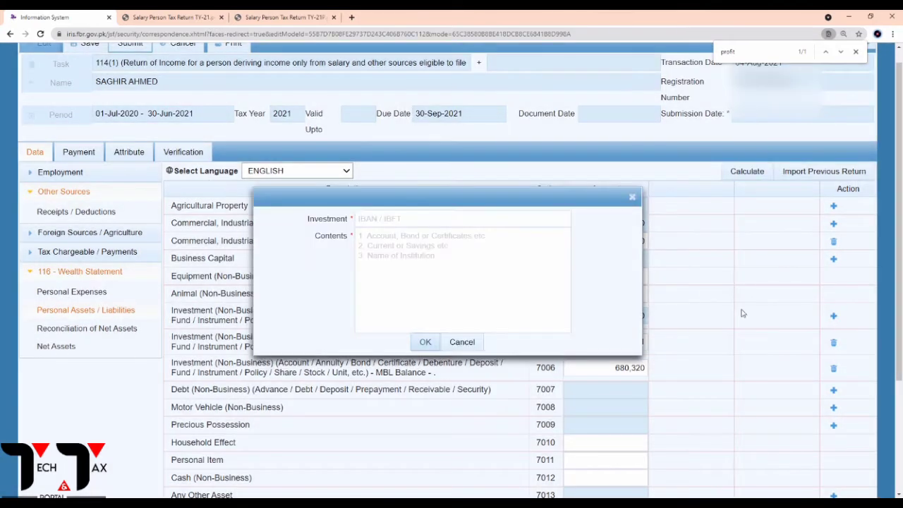
pyautogui.click(403, 223)
pyautogui.write('National Saving')
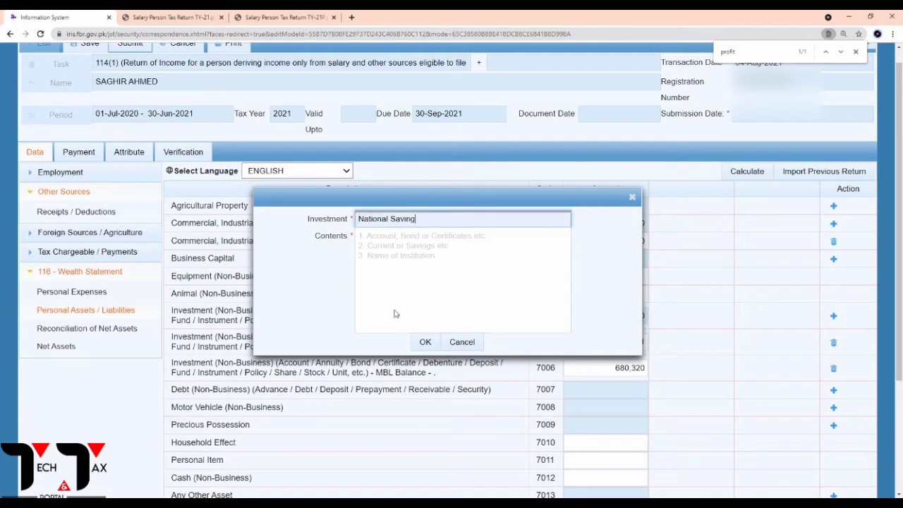
pyautogui.click(387, 244)
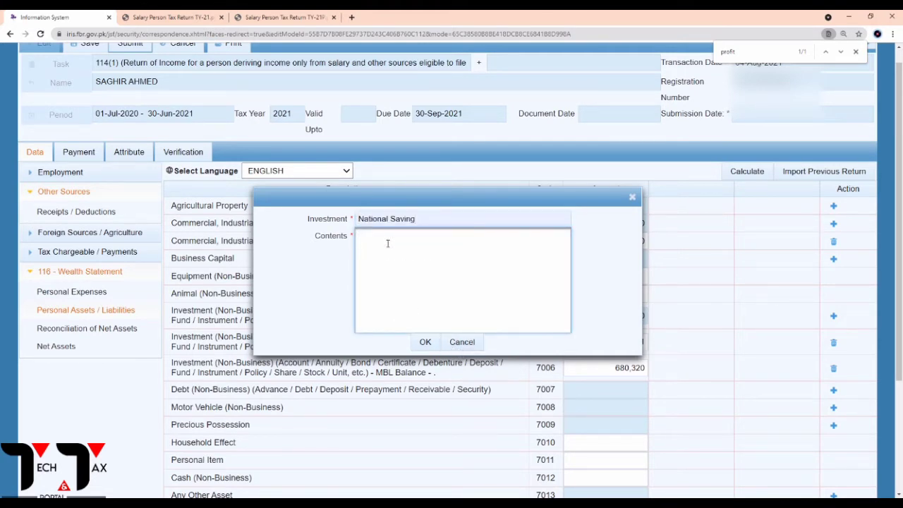
pyautogui.click(426, 342)
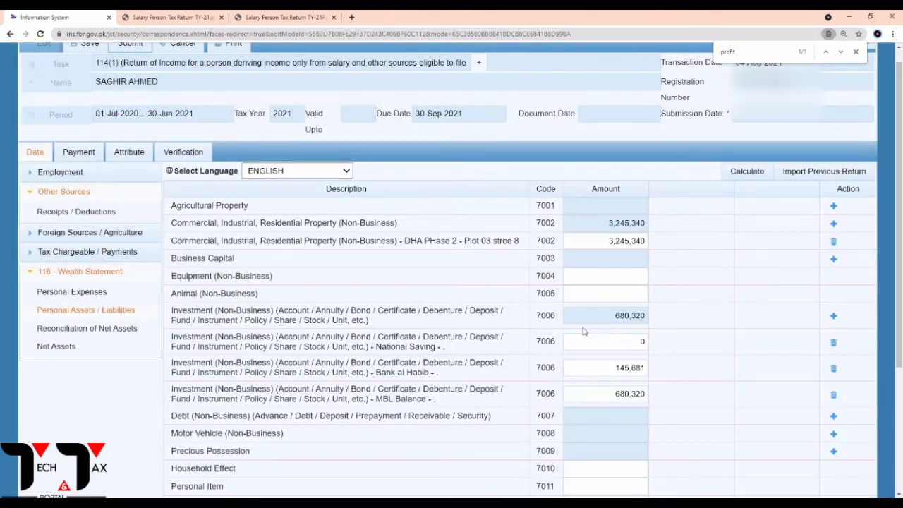
# Enter 1800000 as the National Saving amount and recalculate total assets to 5,871,341.
pyautogui.click(625, 343)
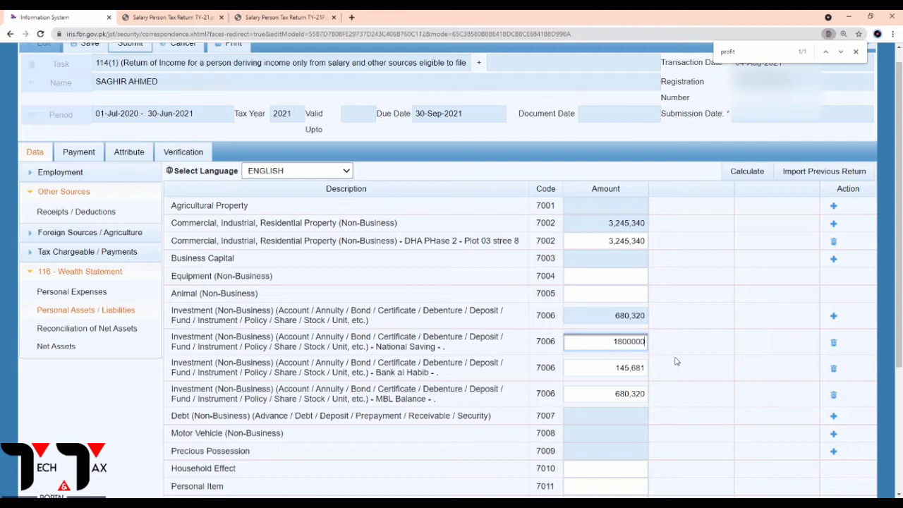
pyautogui.write('1800000')
pyautogui.click(745, 173)
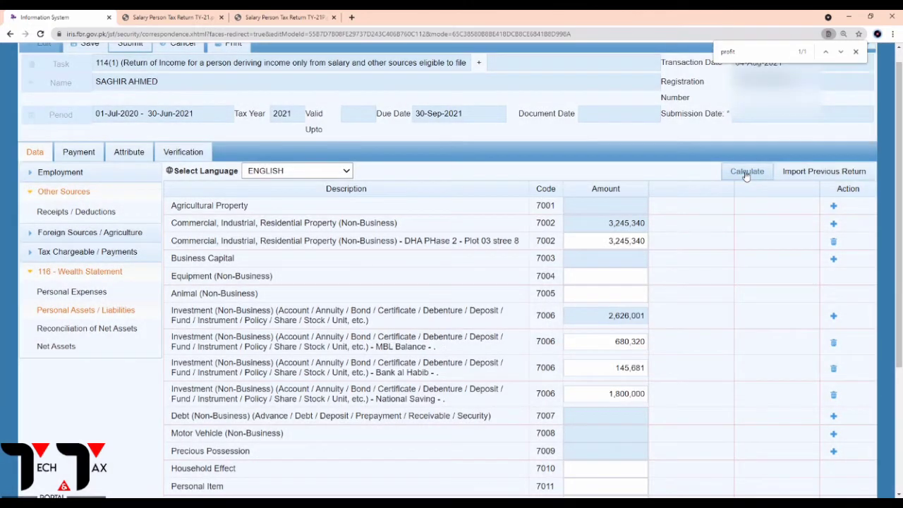
pyautogui.click(746, 174)
pyautogui.scroll(-3, 222, 374)
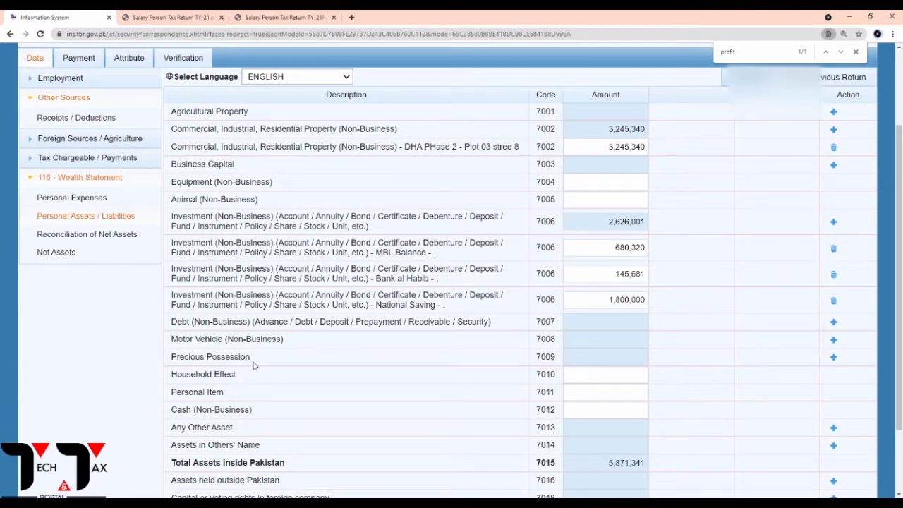
pyautogui.moveTo(177, 358); pyautogui.dragTo(535, 368)
pyautogui.click(560, 362)
# Add a Precious Possession (code 7009) row named 'Gold'.
pyautogui.click(835, 358)
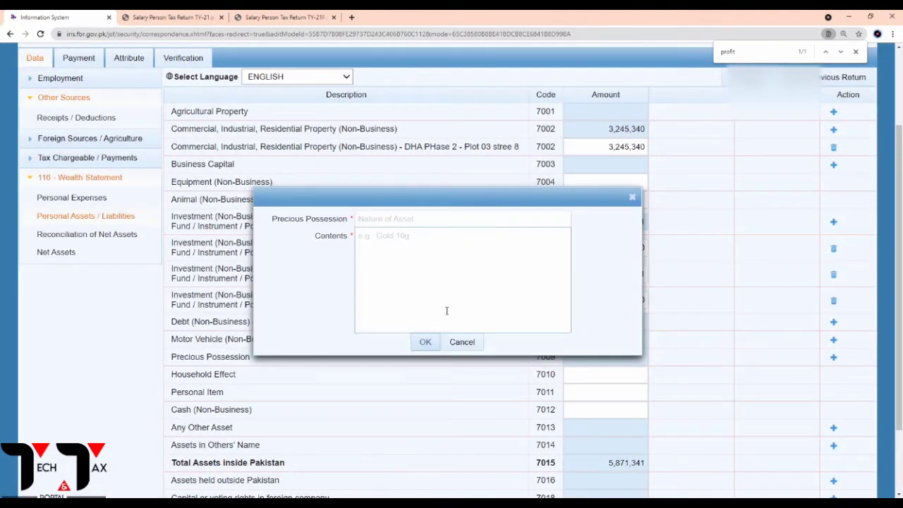
pyautogui.click(381, 222)
pyautogui.write('Gold')
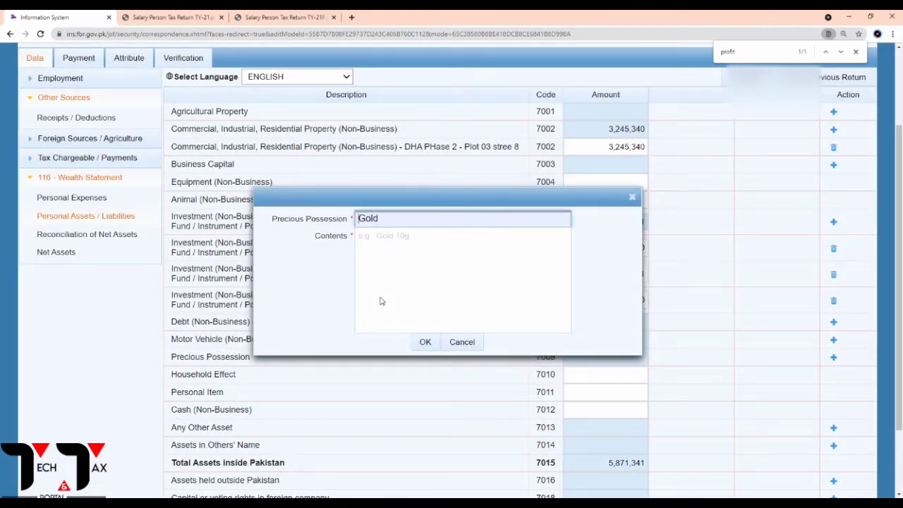
pyautogui.click(391, 241)
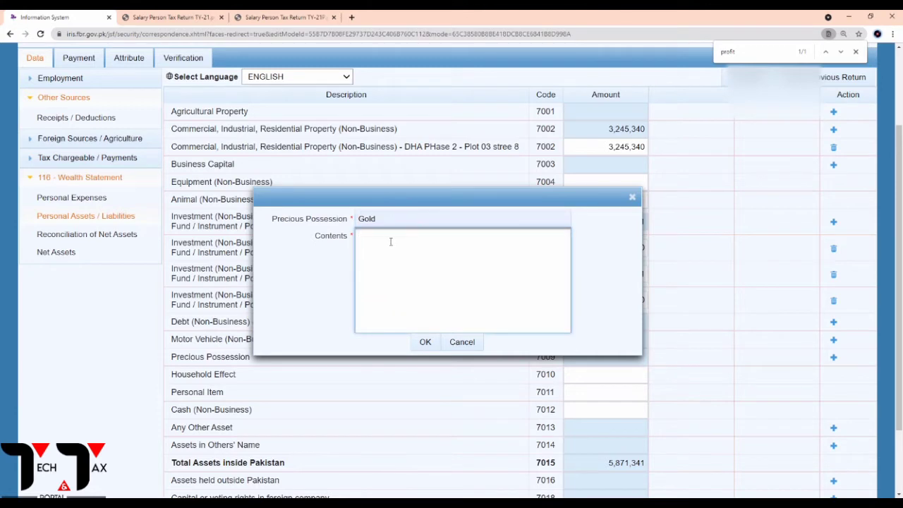
pyautogui.click(426, 341)
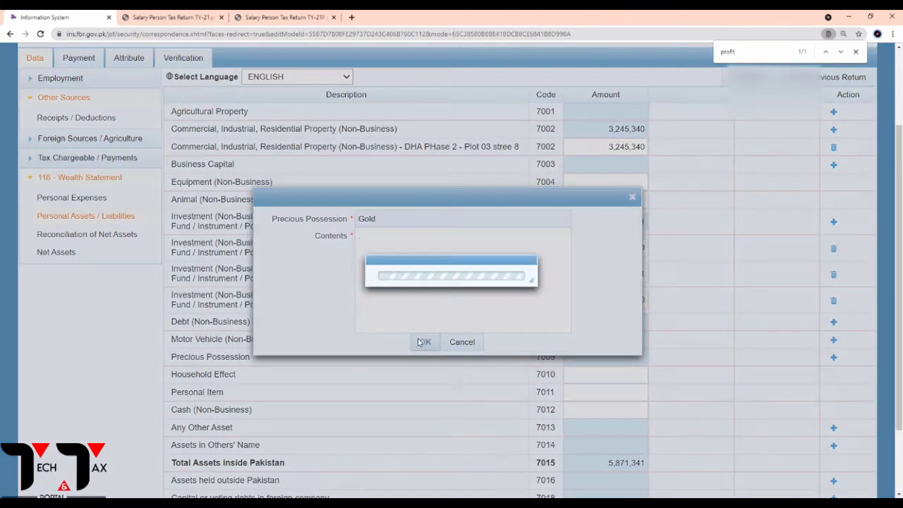
# Enter the 485,000 gold jewelry value from the wealth summary as the Gold row's amount.
pyautogui.click(283, 17)
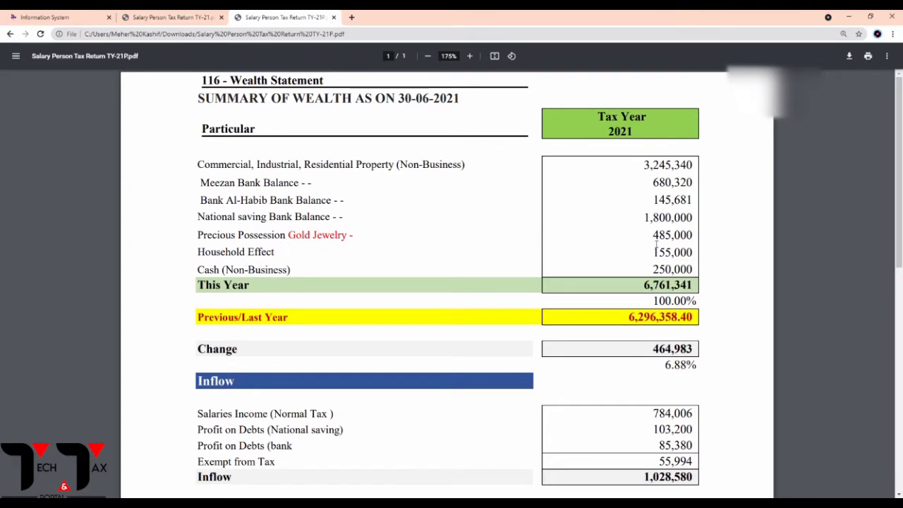
pyautogui.moveTo(651, 235); pyautogui.dragTo(697, 241)
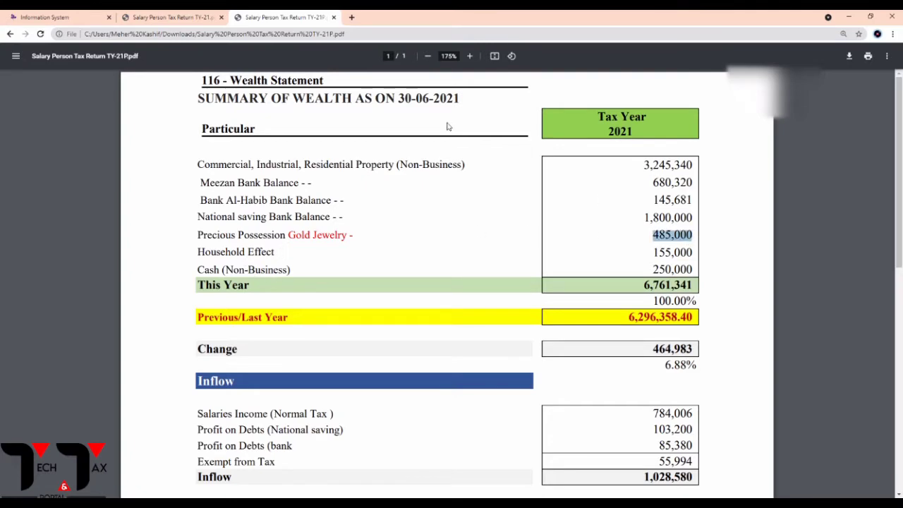
pyautogui.click(159, 14)
pyautogui.click(101, 15)
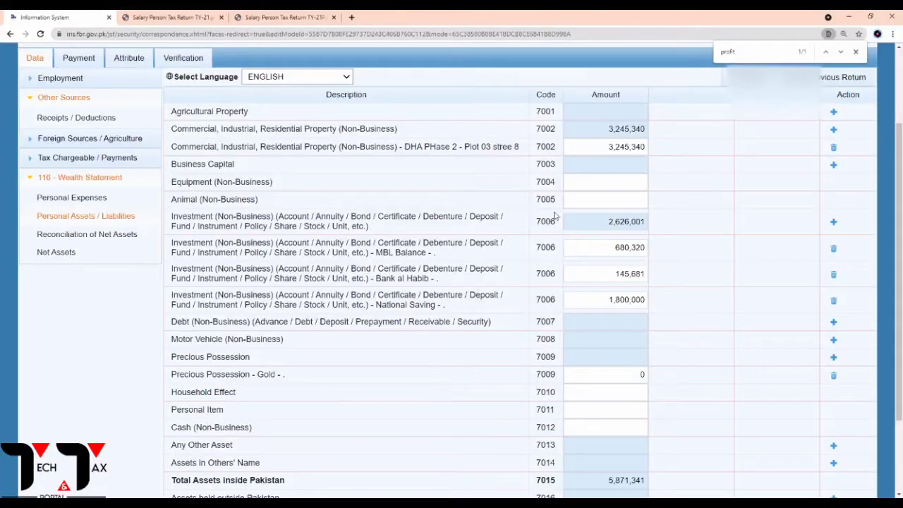
pyautogui.click(606, 376)
pyautogui.write('4850000')
pyautogui.moveTo(172, 396); pyautogui.dragTo(244, 396)
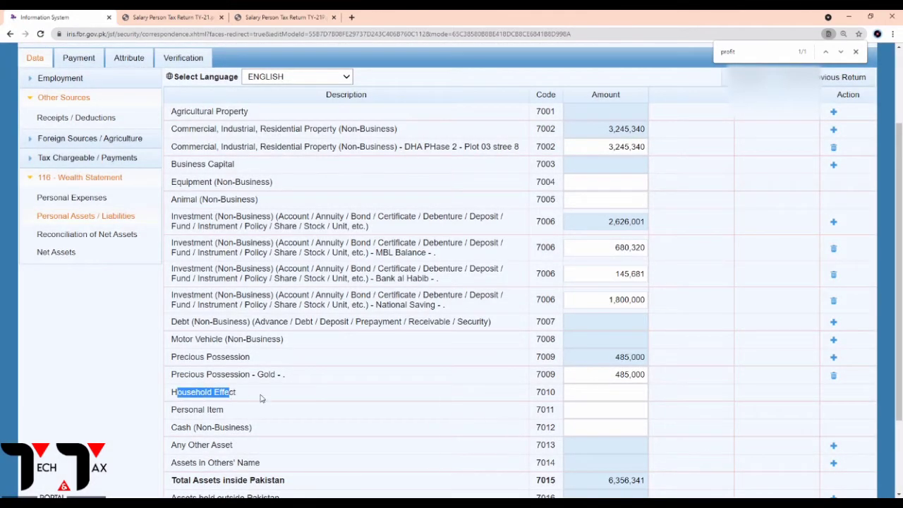
# Enter 155,000 as Household Effect (7010), checked against the wealth summary PDF.
pyautogui.click(261, 398)
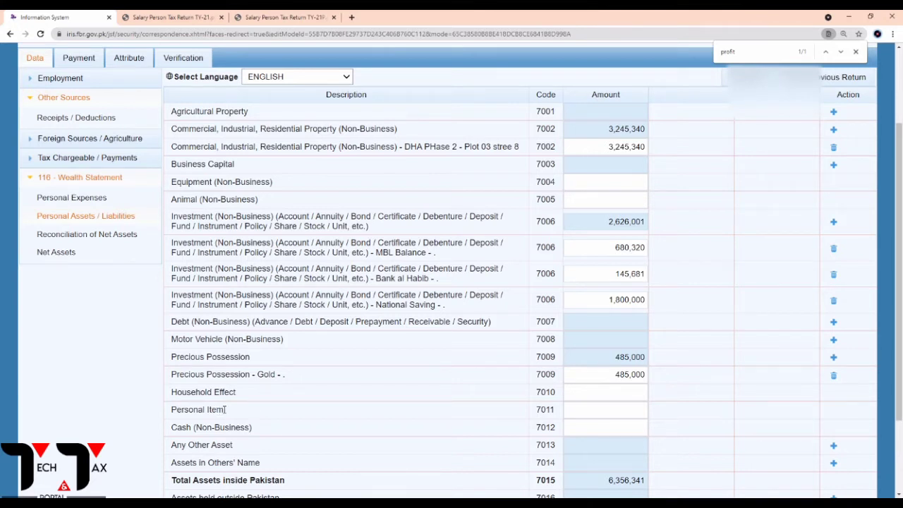
pyautogui.click(592, 396)
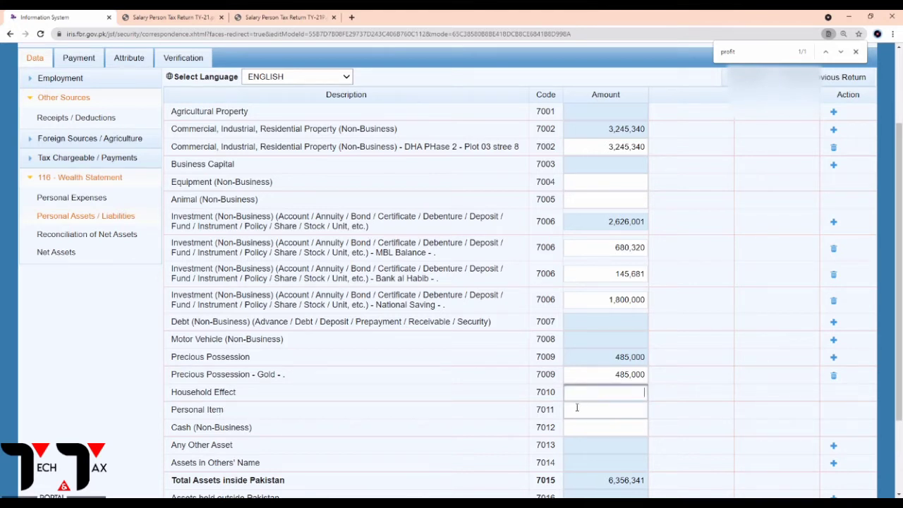
pyautogui.click(288, 12)
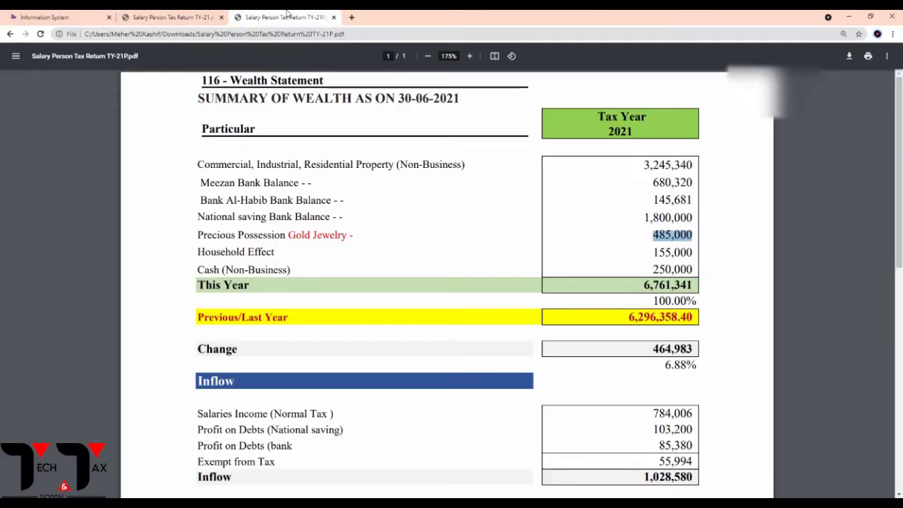
pyautogui.click(656, 251)
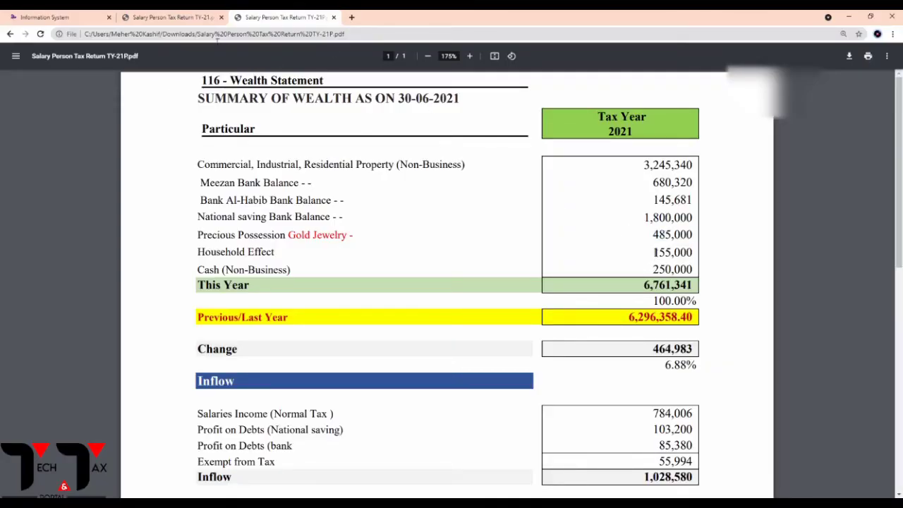
pyautogui.click(175, 17)
pyautogui.click(96, 12)
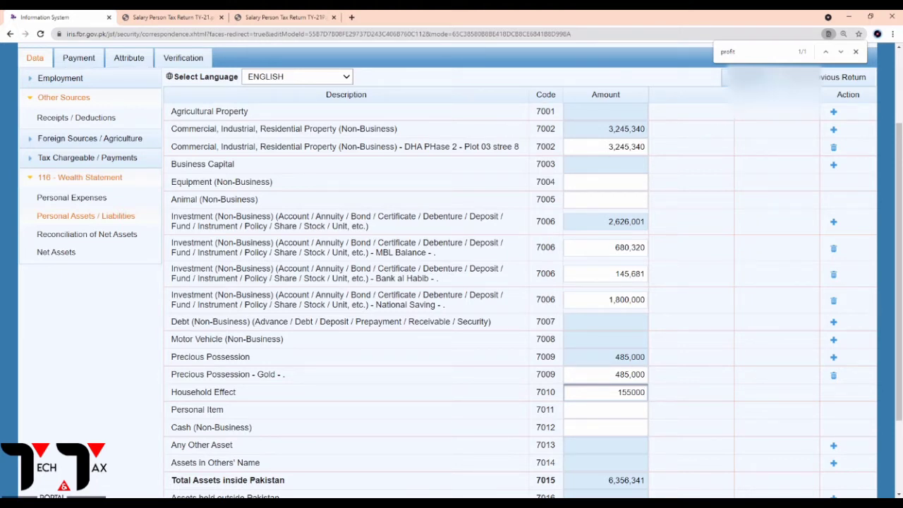
pyautogui.click(758, 77)
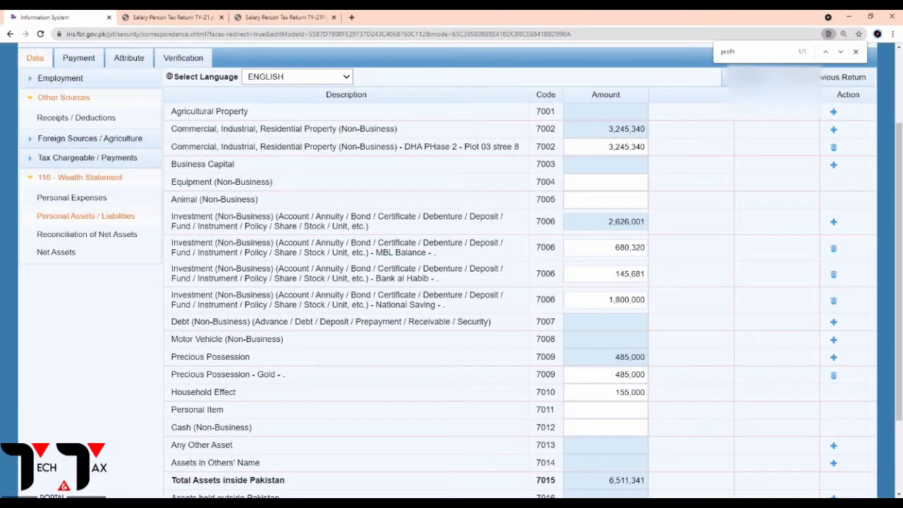
# Enter 250,000 as Cash (Non-Business) (7012), bringing total assets to 6,761,341.
pyautogui.click(274, 14)
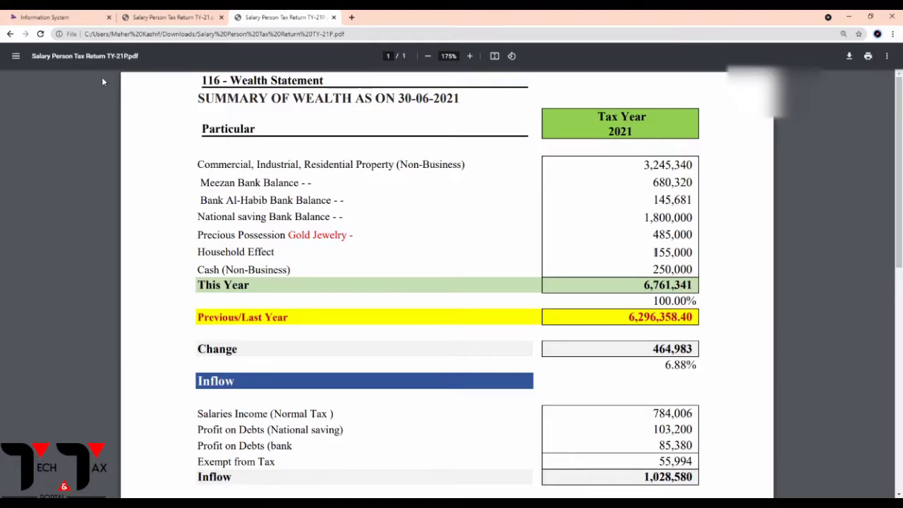
pyautogui.click(48, 19)
pyautogui.click(614, 429)
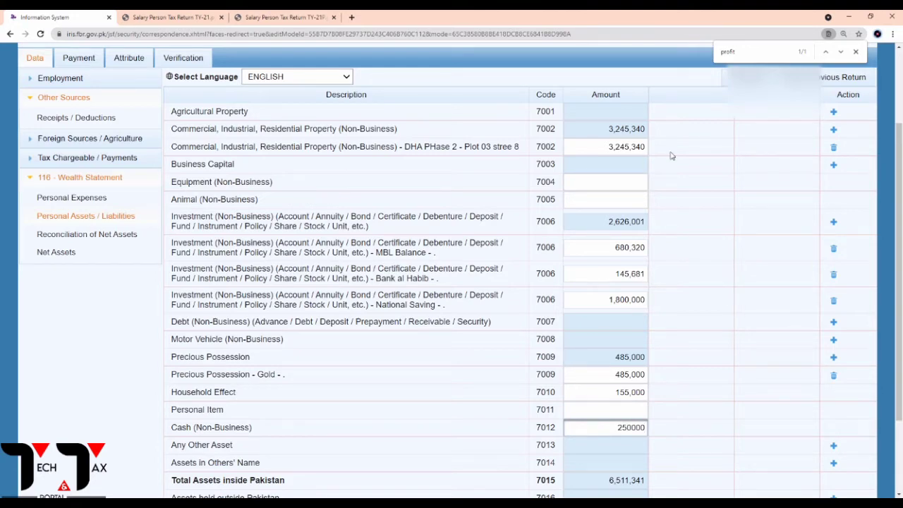
pyautogui.press('Tab')
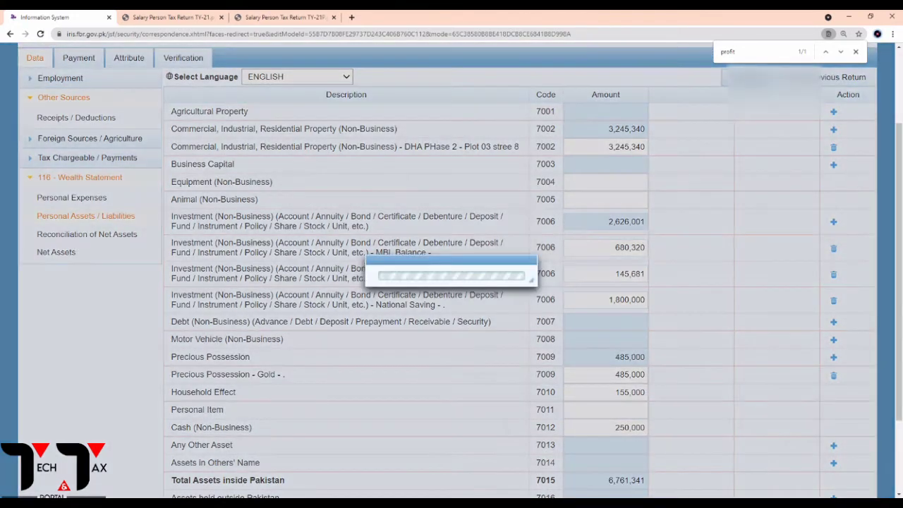
pyautogui.scroll(-3, 664, 177)
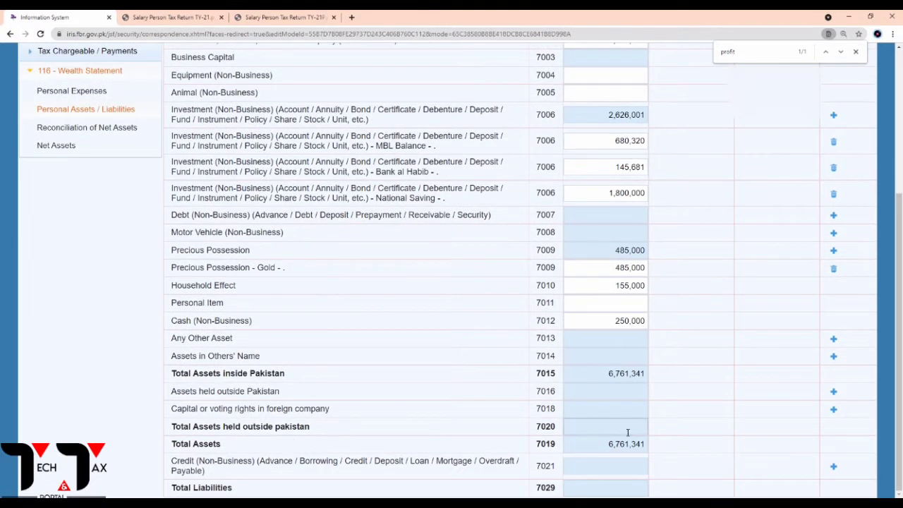
# Match total assets of 6,761,341 against the PDF summary, then open Reconciliation of Net Assets.
pyautogui.doubleClick(602, 445)
pyautogui.click(271, 17)
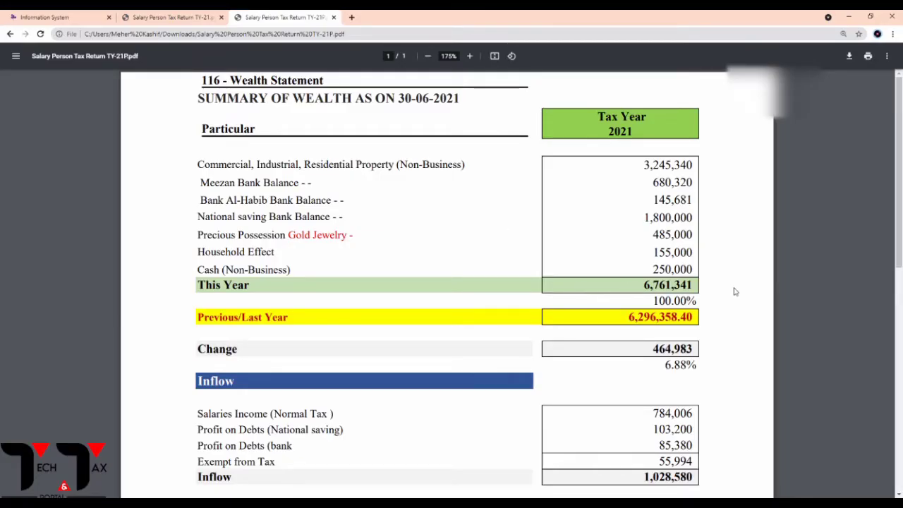
pyautogui.click(43, 17)
pyautogui.scroll(10, 431, 303)
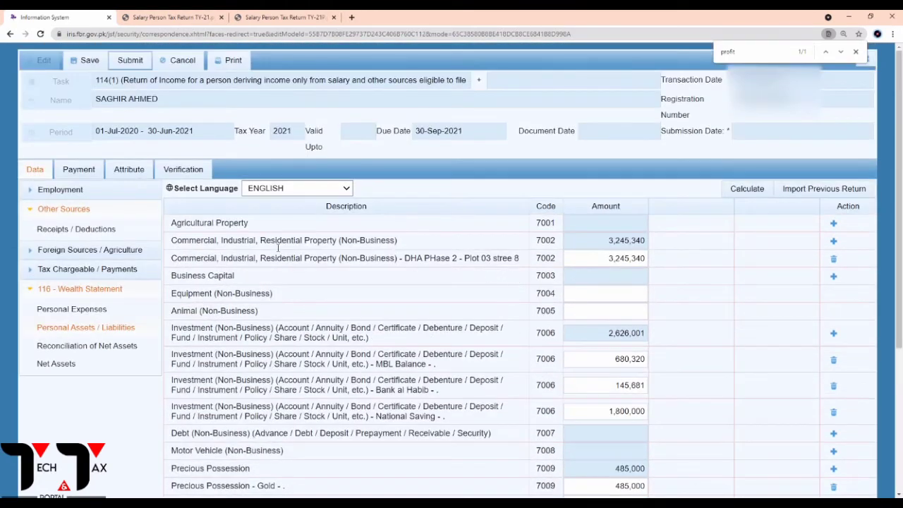
pyautogui.click(80, 350)
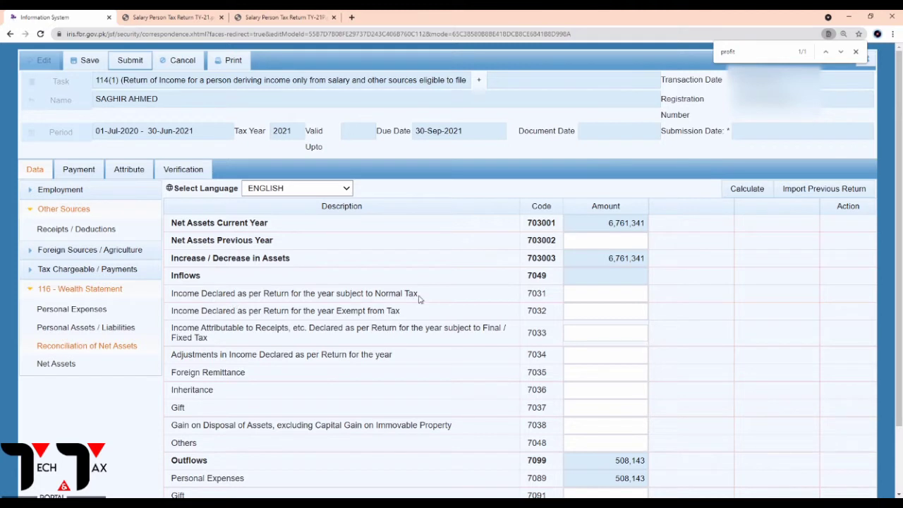
# Review Computations exempt amounts 55,994 and 188,580, then move to the Adjustable Tax page.
pyautogui.moveTo(419, 296); pyautogui.dragTo(307, 297)
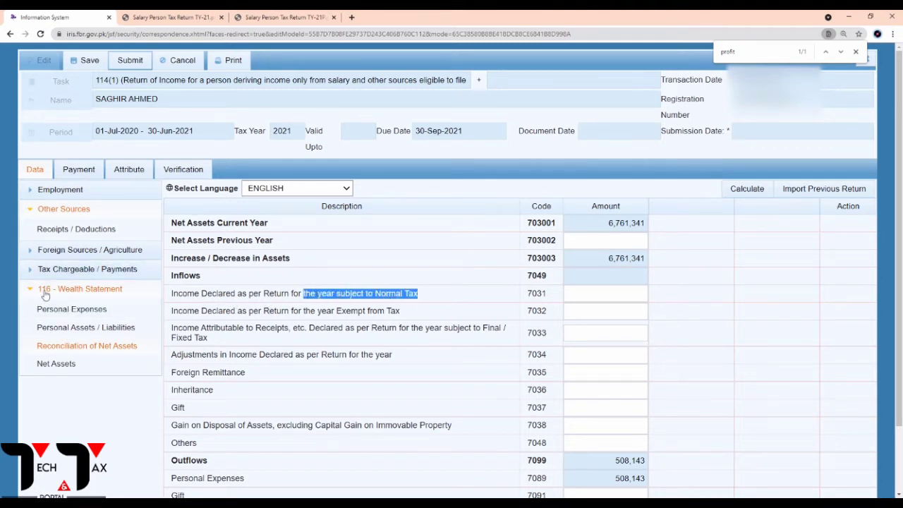
pyautogui.click(70, 272)
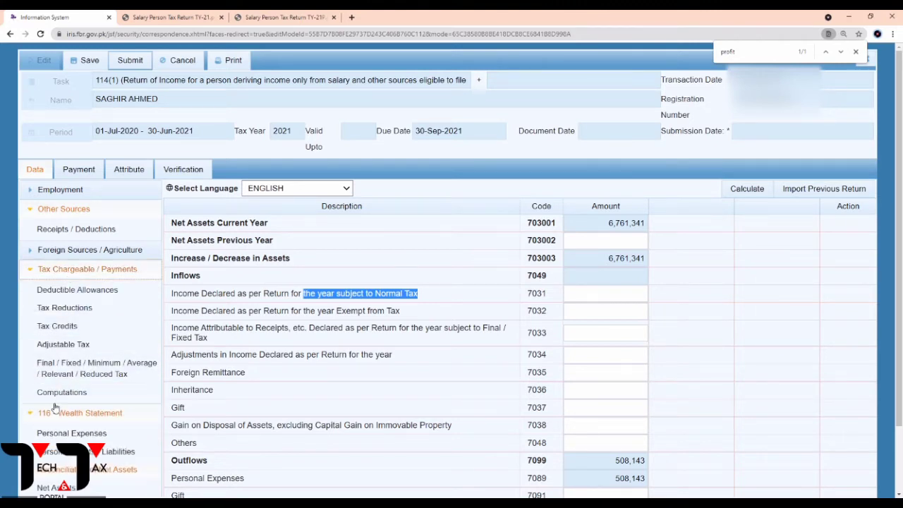
pyautogui.click(59, 393)
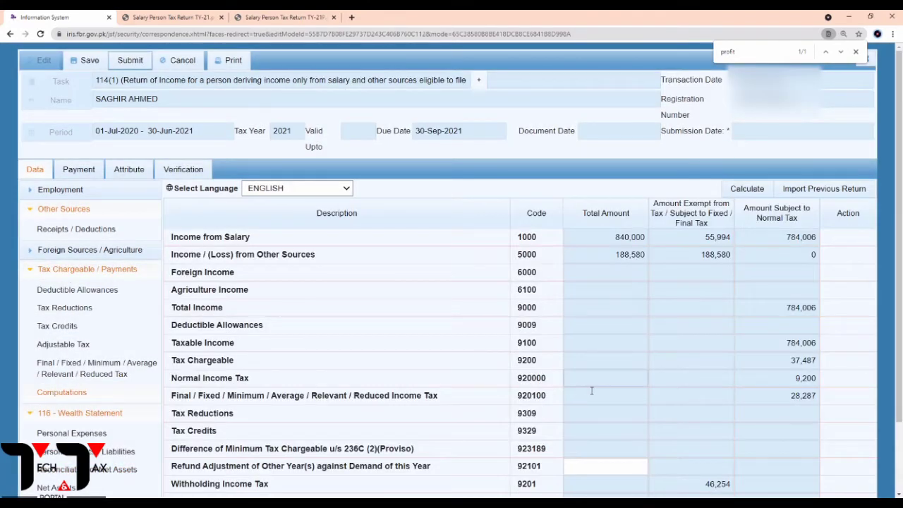
pyautogui.scroll(-1, 603, 389)
pyautogui.scroll(1, 600, 390)
pyautogui.scroll(-1, 735, 284)
pyautogui.scroll(1, 735, 283)
pyautogui.click(702, 237)
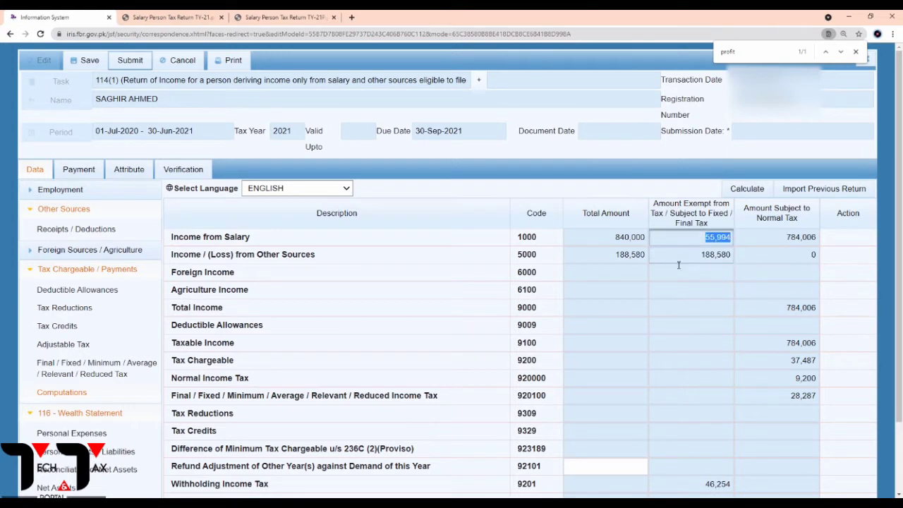
pyautogui.click(683, 257)
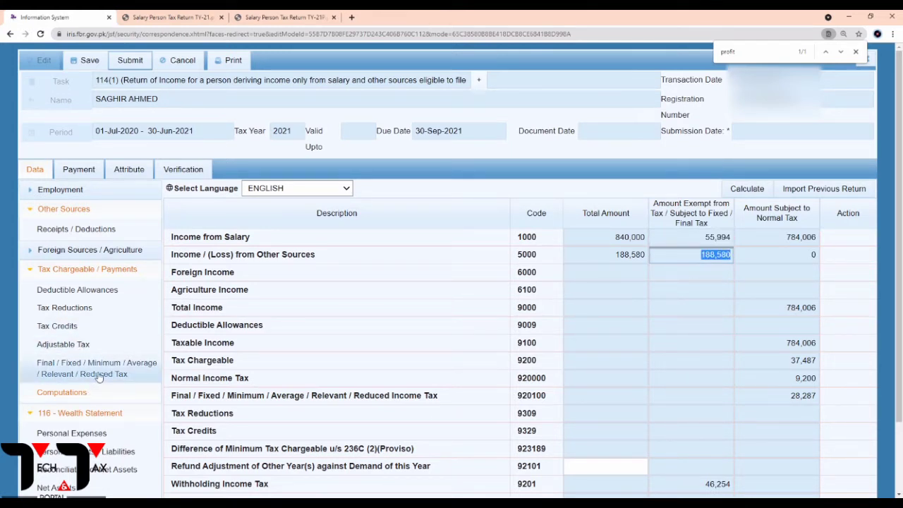
pyautogui.click(798, 240)
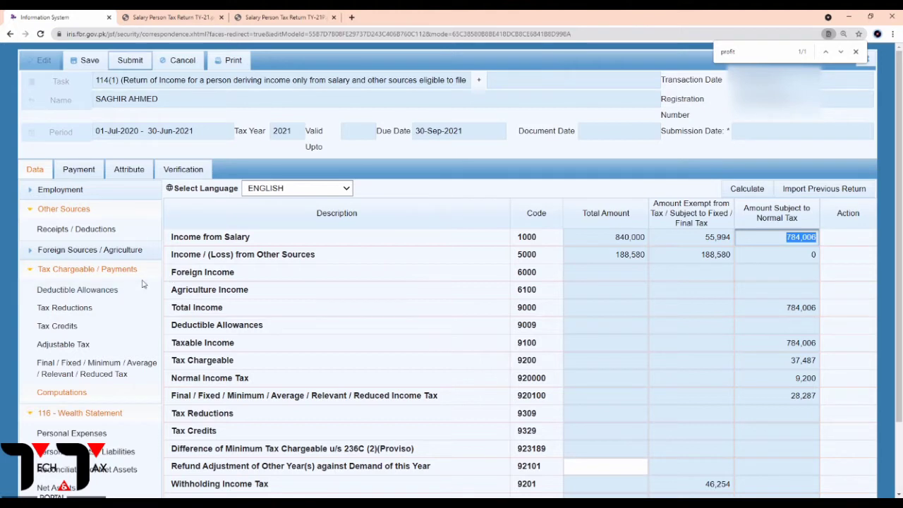
pyautogui.click(66, 346)
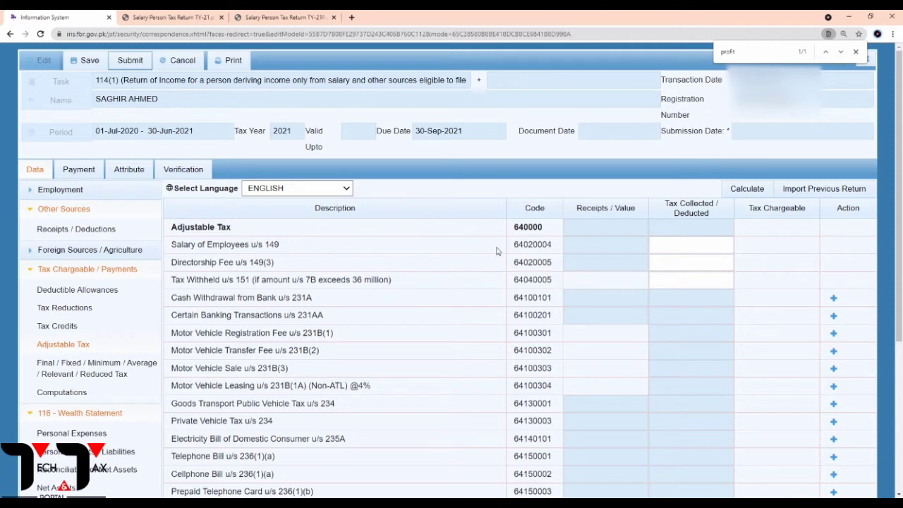
# Record 9,200 salary tax deducted u/s 149, recalculate, and open Computations.
pyautogui.click(717, 244)
pyautogui.click(317, 15)
pyautogui.click(182, 15)
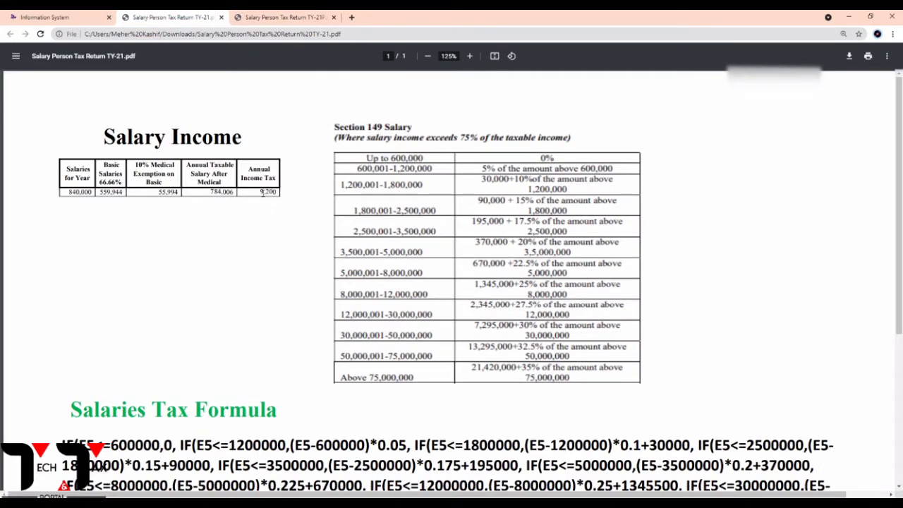
pyautogui.click(78, 17)
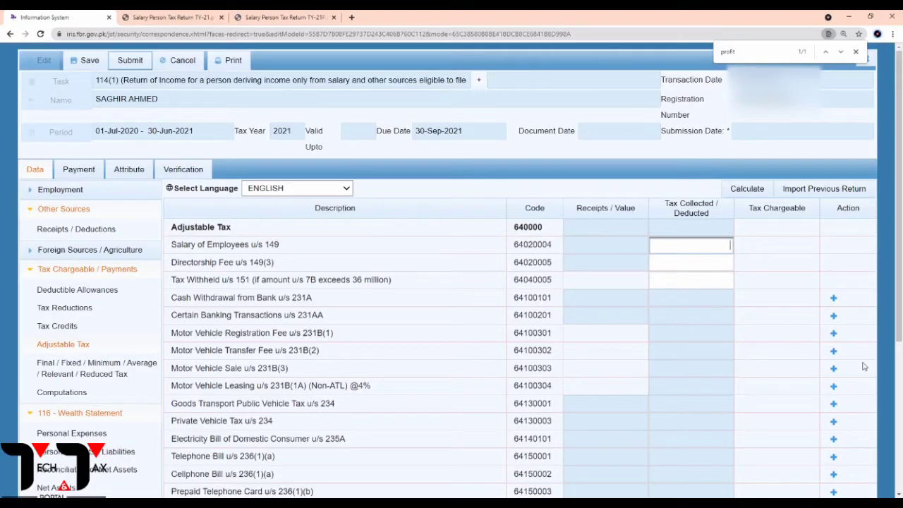
pyautogui.write('9200')
pyautogui.click(745, 193)
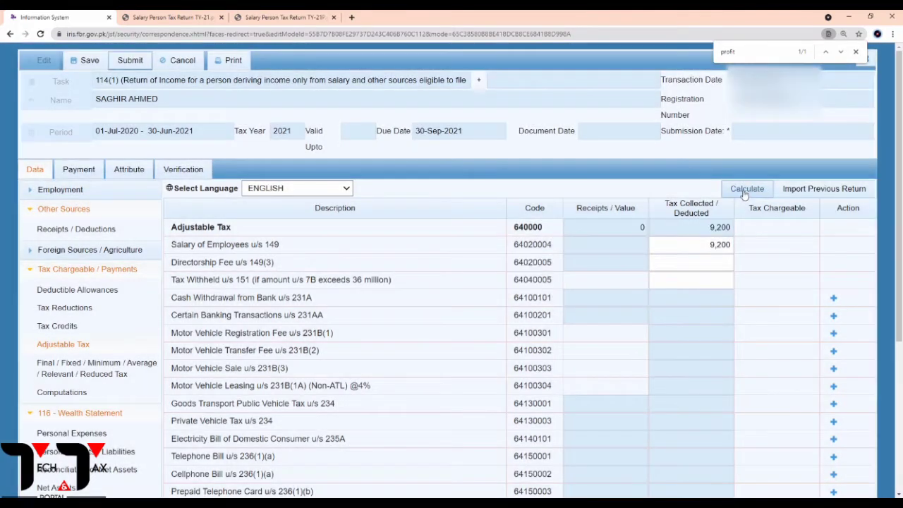
pyautogui.click(744, 195)
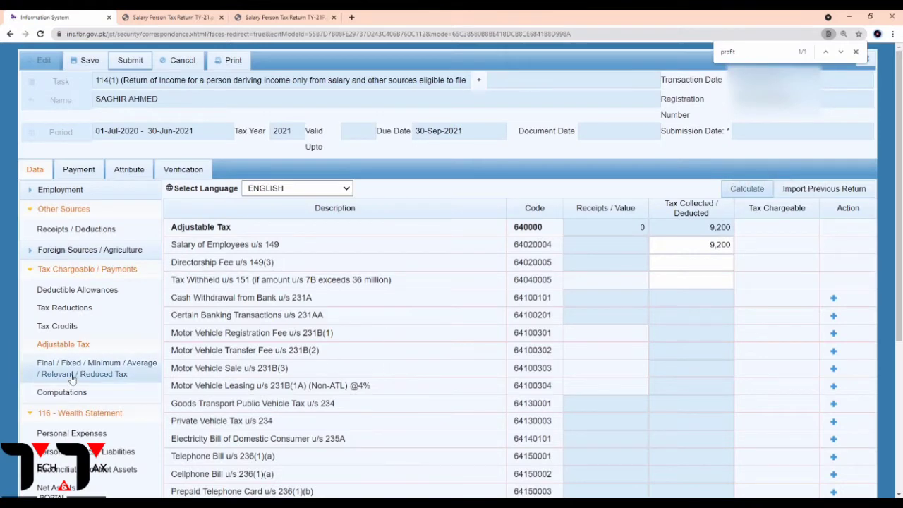
pyautogui.click(68, 400)
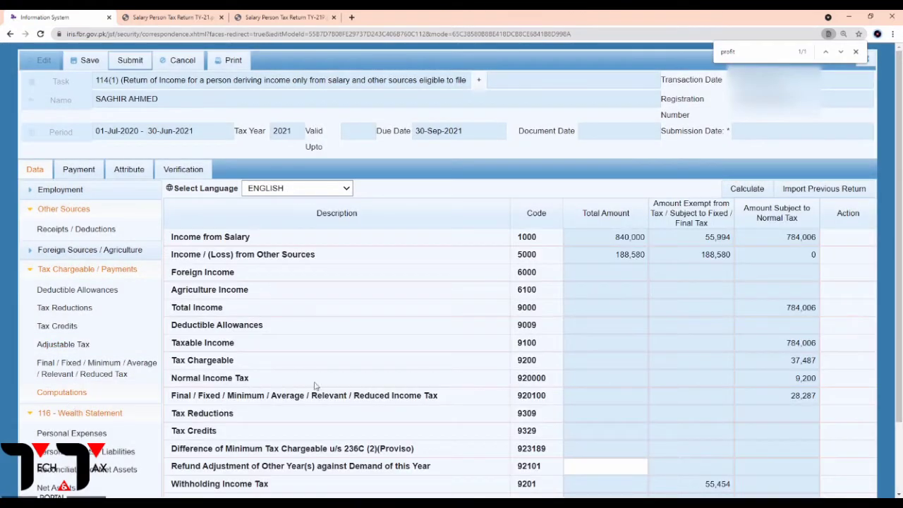
# Check final tax 28,287, tax chargeable 37,487 and withholding 55,454 in Computations.
pyautogui.scroll(-1, 642, 317)
pyautogui.scroll(2, 655, 322)
pyautogui.scroll(-1, 655, 323)
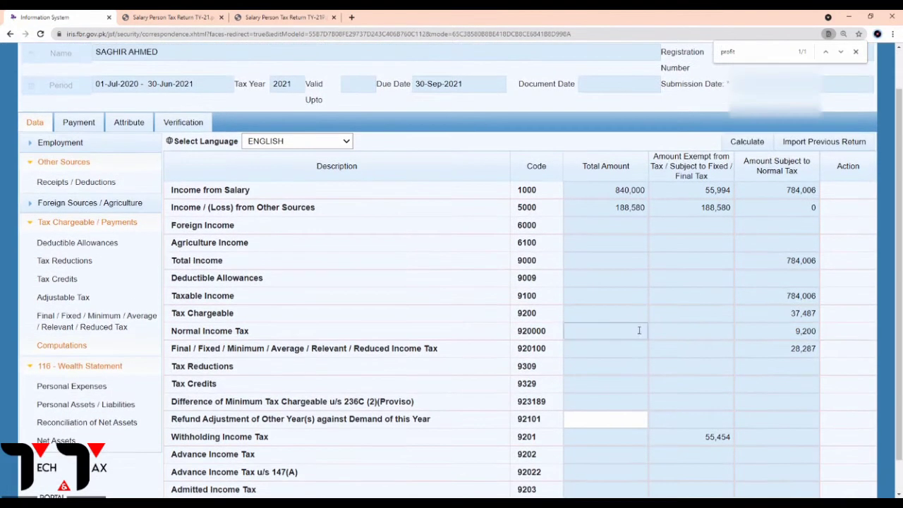
pyautogui.moveTo(796, 334); pyautogui.dragTo(813, 315)
pyautogui.doubleClick(802, 357)
pyautogui.click(799, 366)
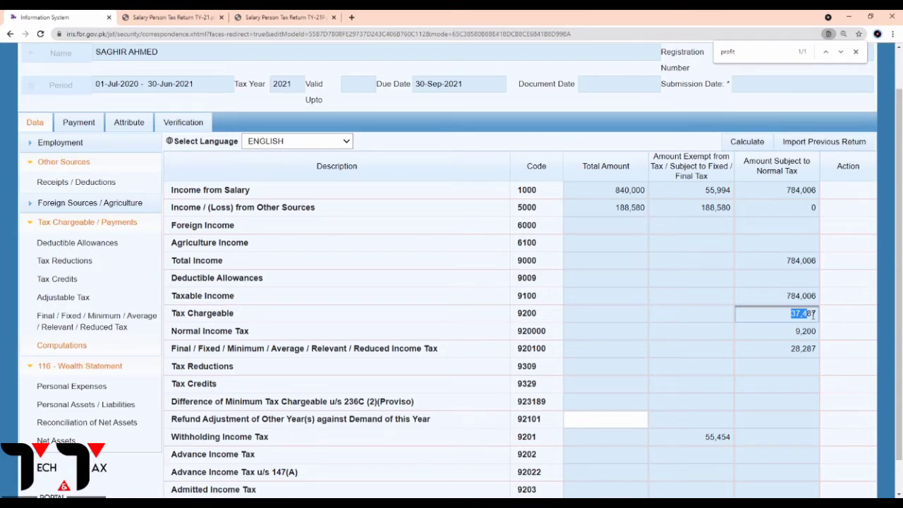
pyautogui.moveTo(813, 314); pyautogui.dragTo(861, 316)
pyautogui.scroll(-1, 827, 307)
pyautogui.moveTo(701, 400); pyautogui.dragTo(735, 402)
pyautogui.click(742, 414)
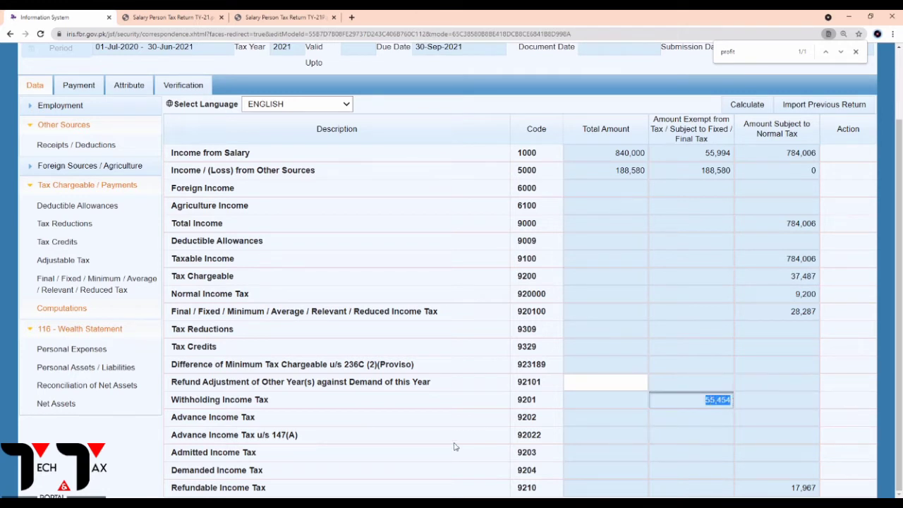
# Check refundable 17,967, exempt 188,580 and normal-tax income 784,006, then open Reconciliation of Net Assets.
pyautogui.moveTo(251, 488); pyautogui.dragTo(816, 497)
pyautogui.click(811, 475)
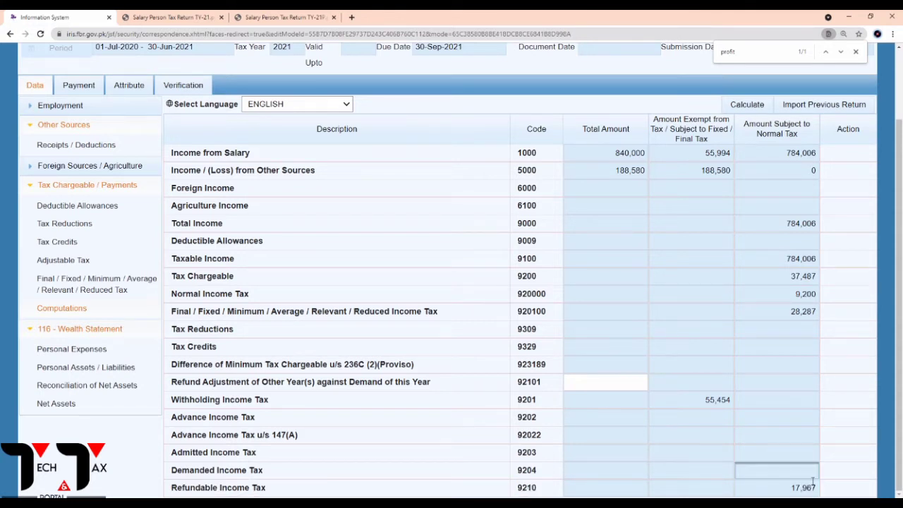
pyautogui.doubleClick(800, 489)
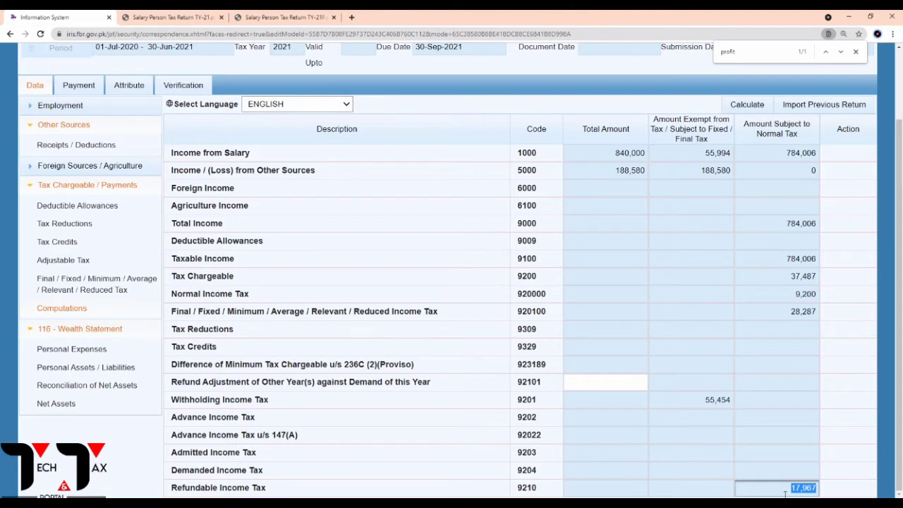
pyautogui.click(786, 493)
pyautogui.moveTo(172, 454); pyautogui.dragTo(271, 456)
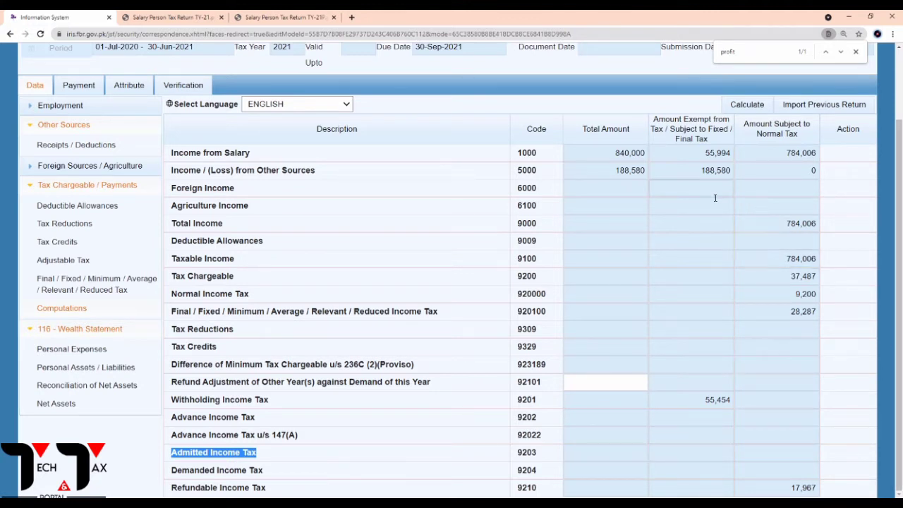
pyautogui.click(704, 176)
pyautogui.click(720, 205)
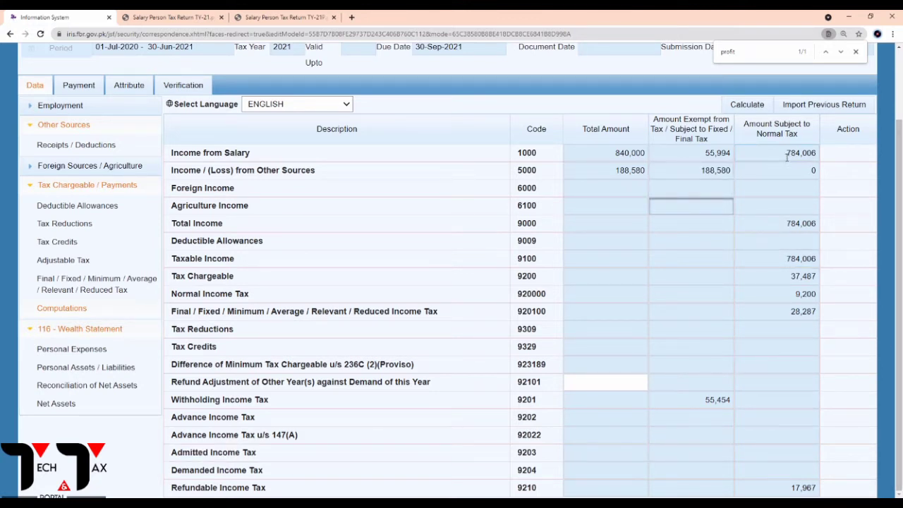
pyautogui.moveTo(787, 156); pyautogui.dragTo(823, 156)
pyautogui.hotkey('ctrl', 'c')
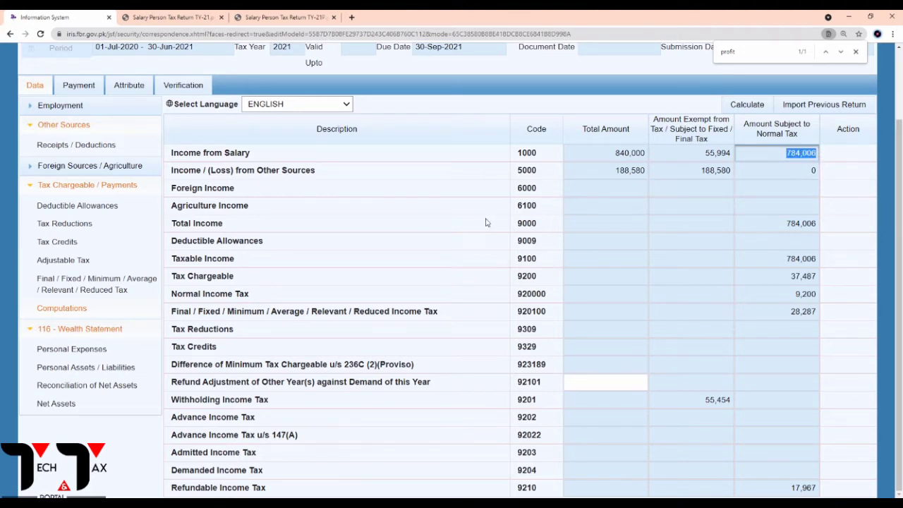
pyautogui.click(74, 391)
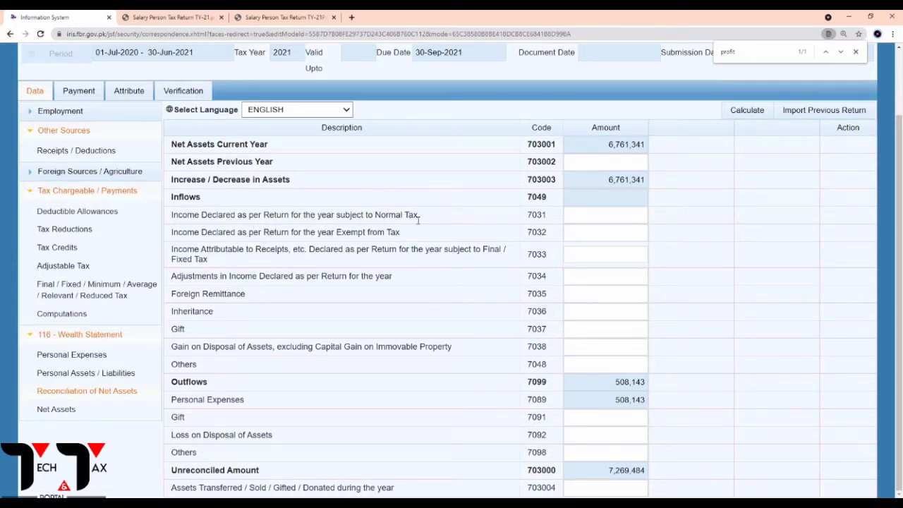
pyautogui.moveTo(421, 220); pyautogui.dragTo(380, 219)
# Paste 784,006 into code 7031 and 55,994 into code 7032, then open Final/Fixed Tax.
pyautogui.click(589, 220)
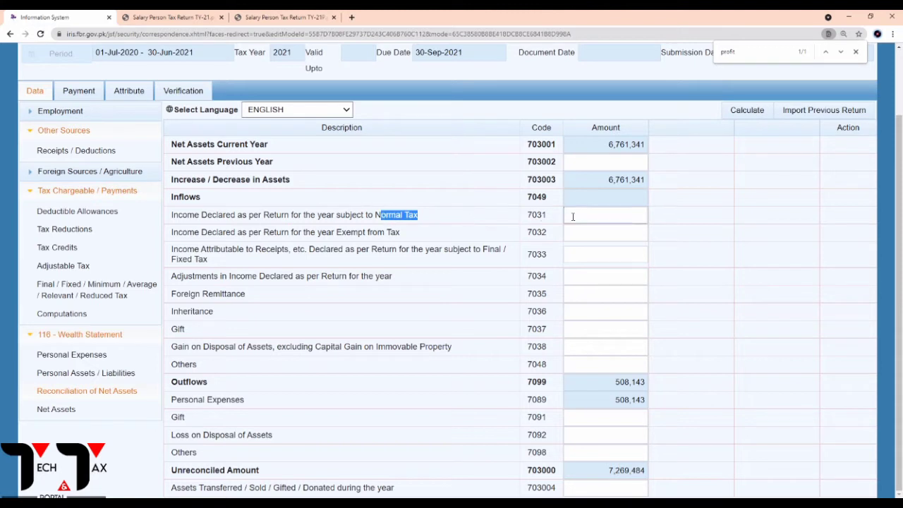
pyautogui.hotkey('ctrl', 'v')
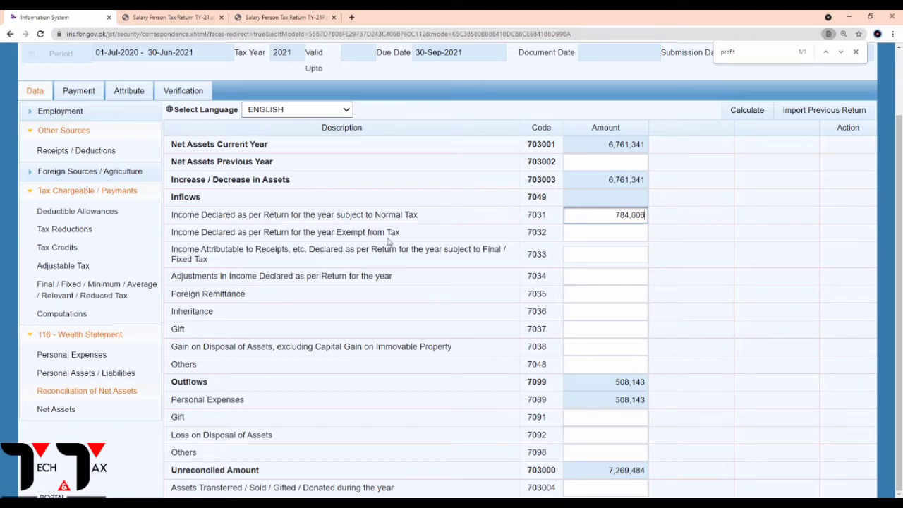
pyautogui.click(85, 313)
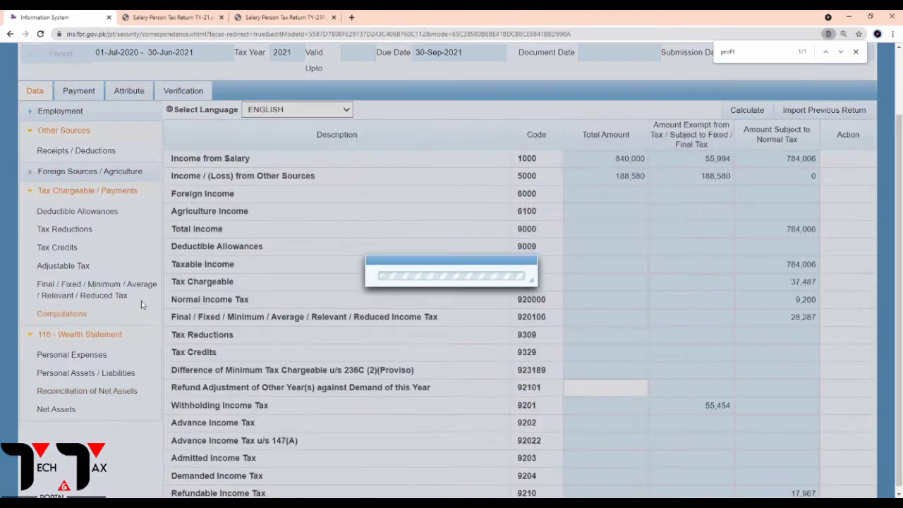
pyautogui.moveTo(701, 165); pyautogui.dragTo(749, 163)
pyautogui.hotkey('ctrl', 'c')
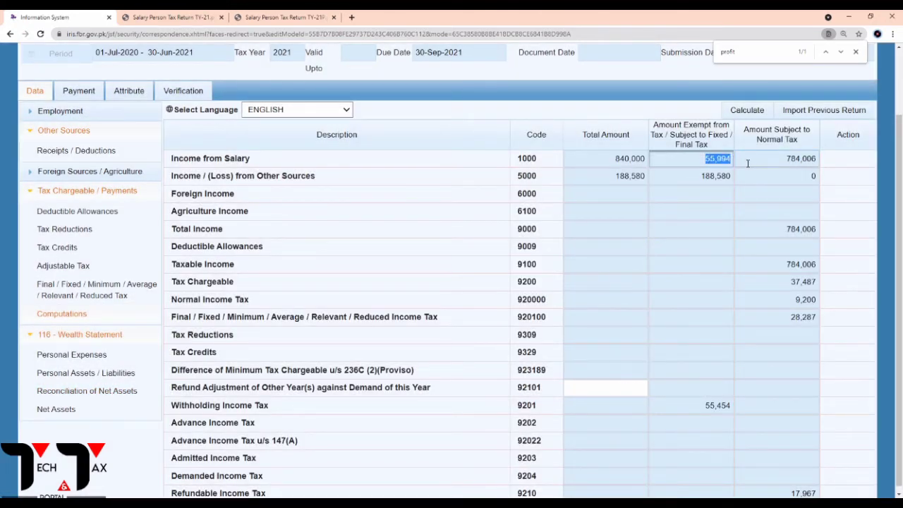
pyautogui.click(78, 392)
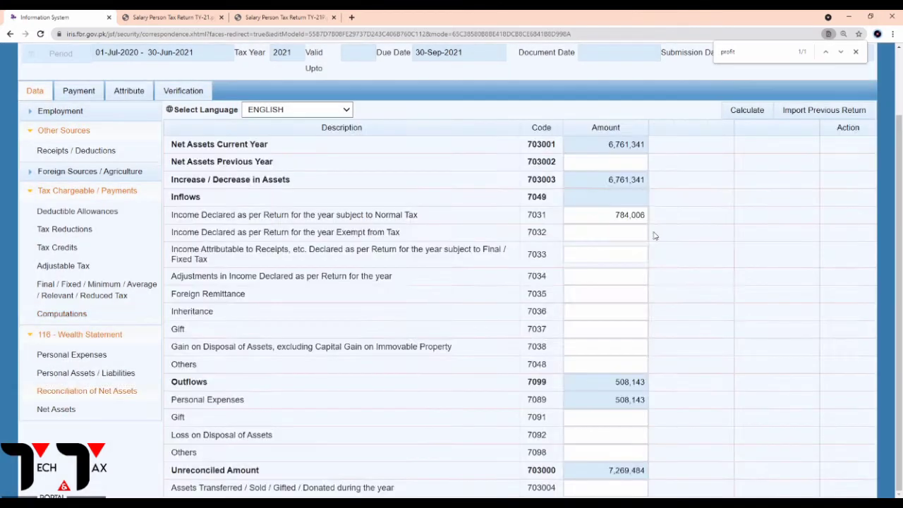
pyautogui.click(617, 241)
pyautogui.hotkey('ctrl', 'v')
pyautogui.click(678, 245)
pyautogui.click(79, 295)
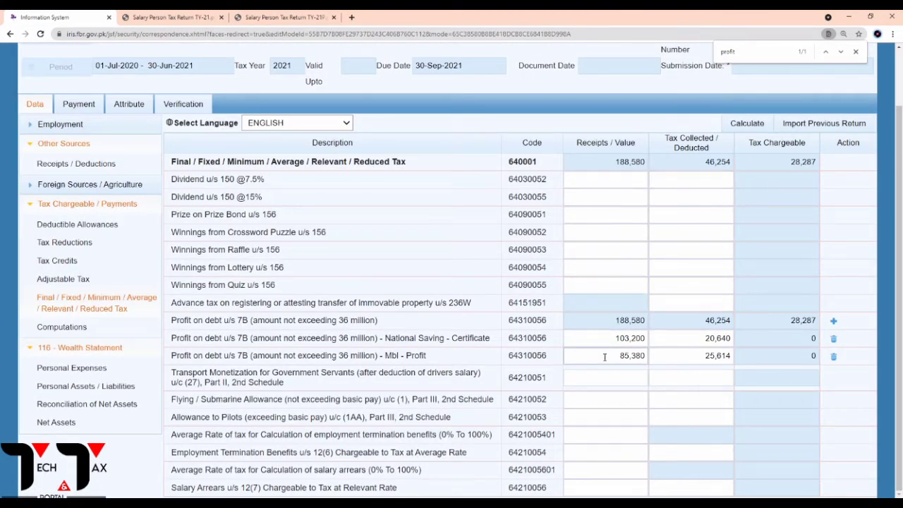
# Paste 188,580 final-tax income into code 7033 and recalculate so inflows total 244,574.
pyautogui.click(63, 328)
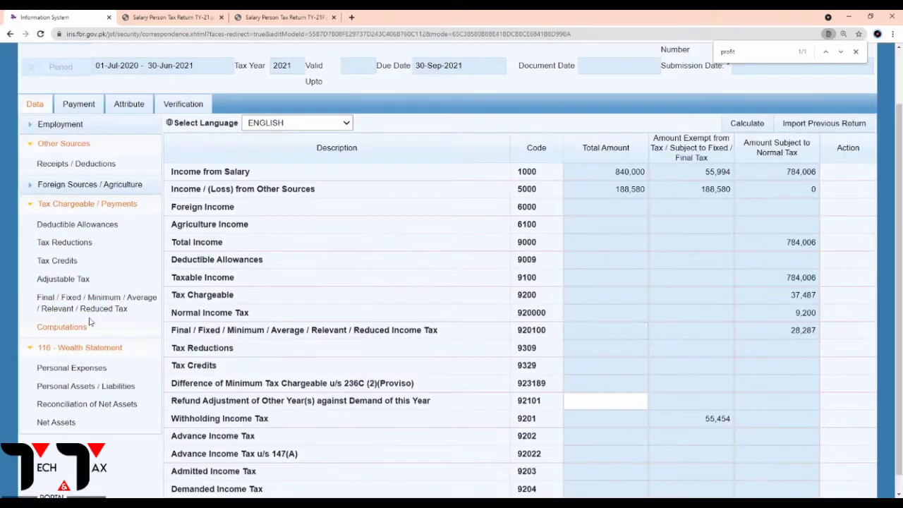
pyautogui.moveTo(701, 189); pyautogui.dragTo(738, 189)
pyautogui.hotkey('ctrl', 'c')
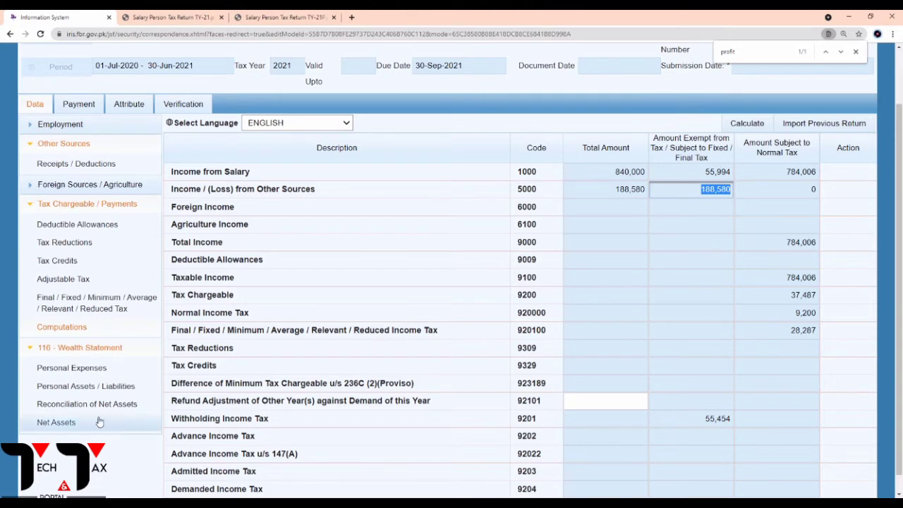
pyautogui.click(82, 404)
pyautogui.click(614, 268)
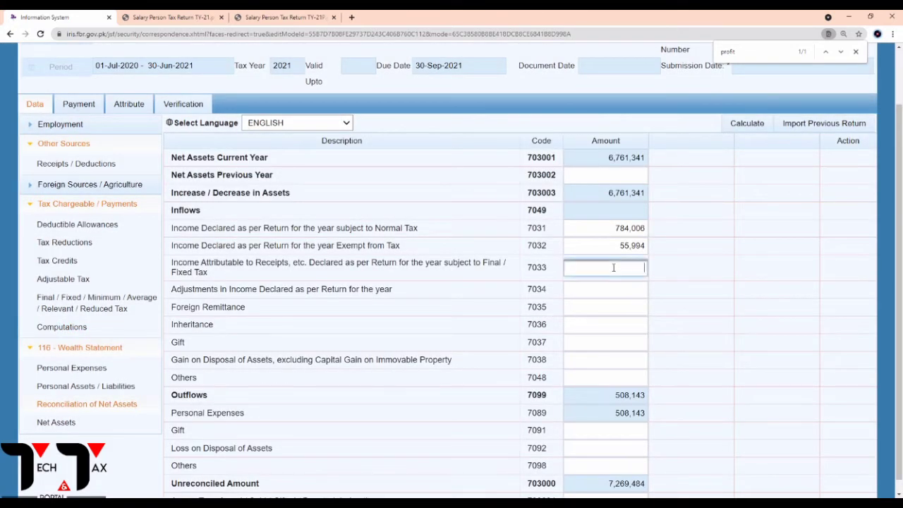
pyautogui.hotkey('ctrl', 'v')
pyautogui.click(747, 124)
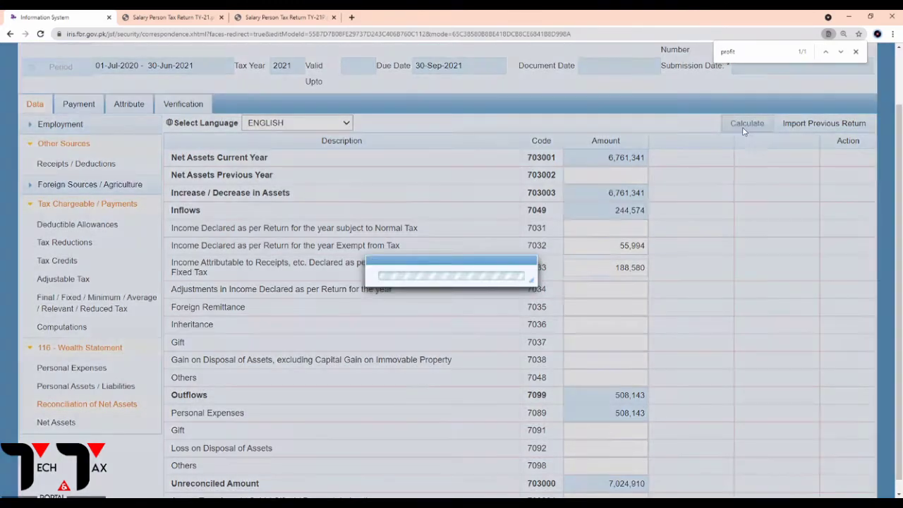
pyautogui.click(746, 130)
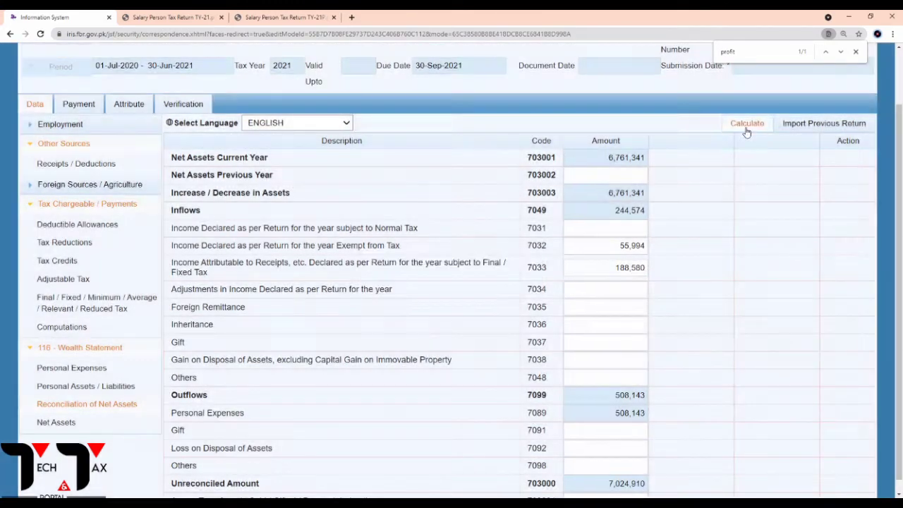
pyautogui.click(747, 131)
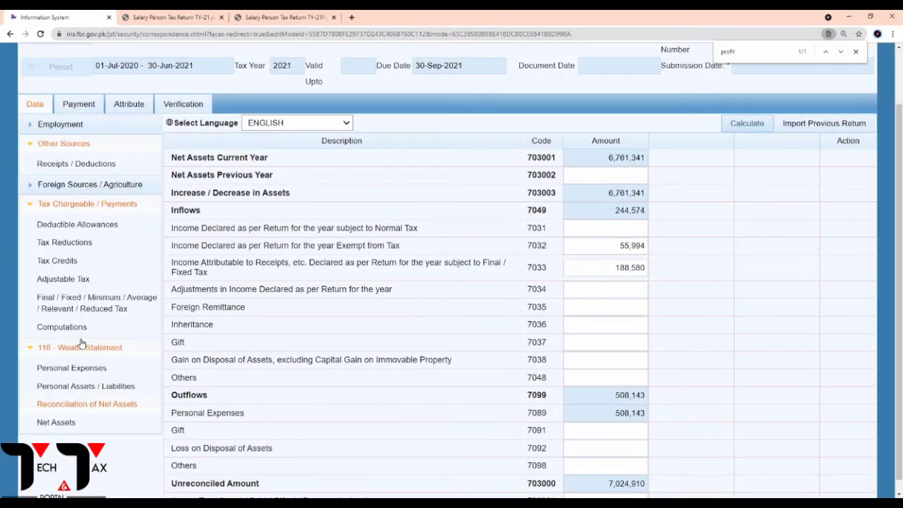
# Copy the 55,454 withholding tax figure from Computations.
pyautogui.click(62, 326)
pyautogui.scroll(-1, 549, 345)
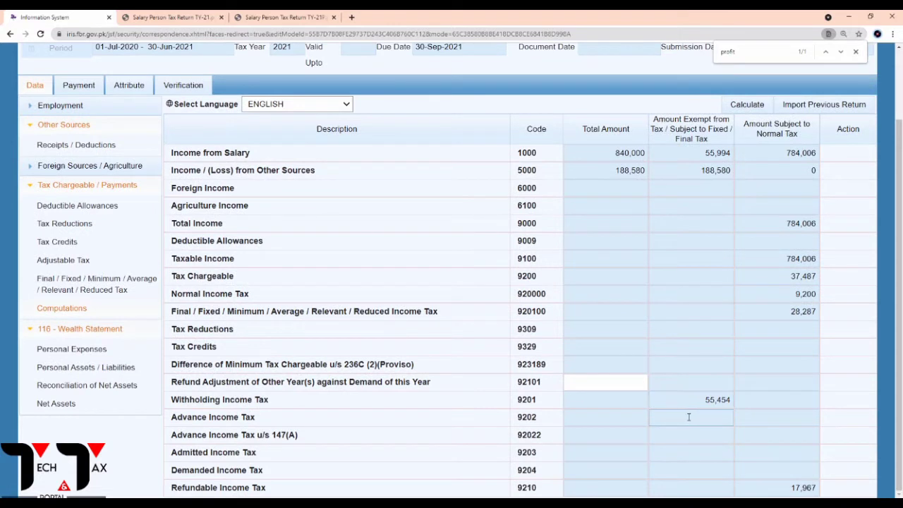
pyautogui.moveTo(694, 404); pyautogui.dragTo(736, 401)
pyautogui.hotkey('ctrl', 'c')
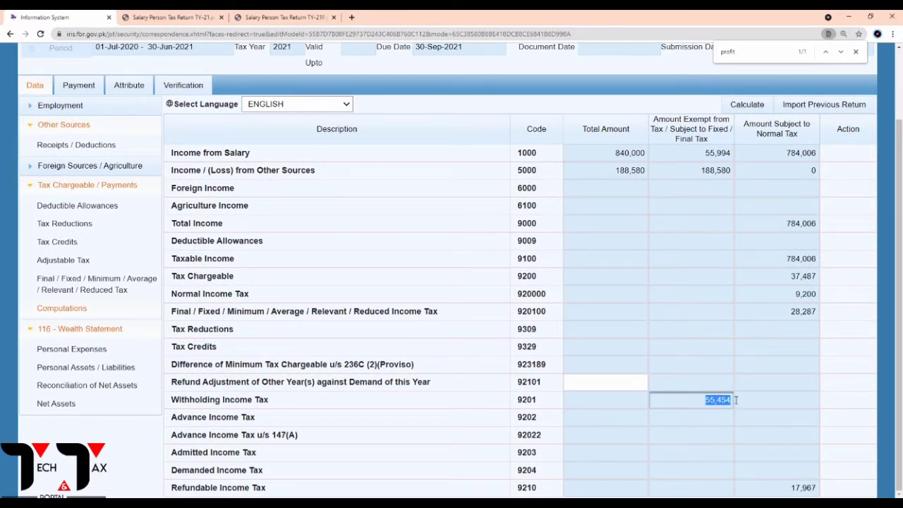
# Paste 55,454 as Others outflow (7098) and recalculate, bringing outflows to 563,597.
pyautogui.click(70, 387)
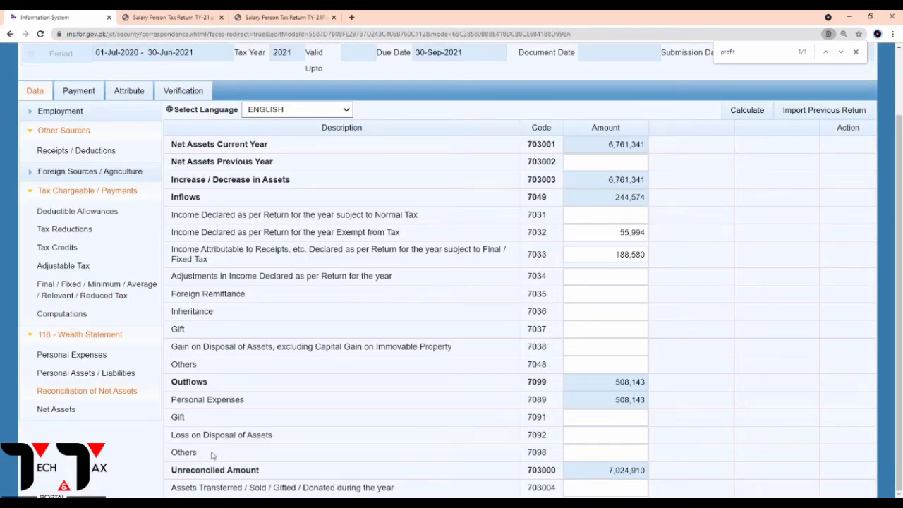
pyautogui.click(638, 457)
pyautogui.hotkey('ctrl', 'v')
pyautogui.click(756, 114)
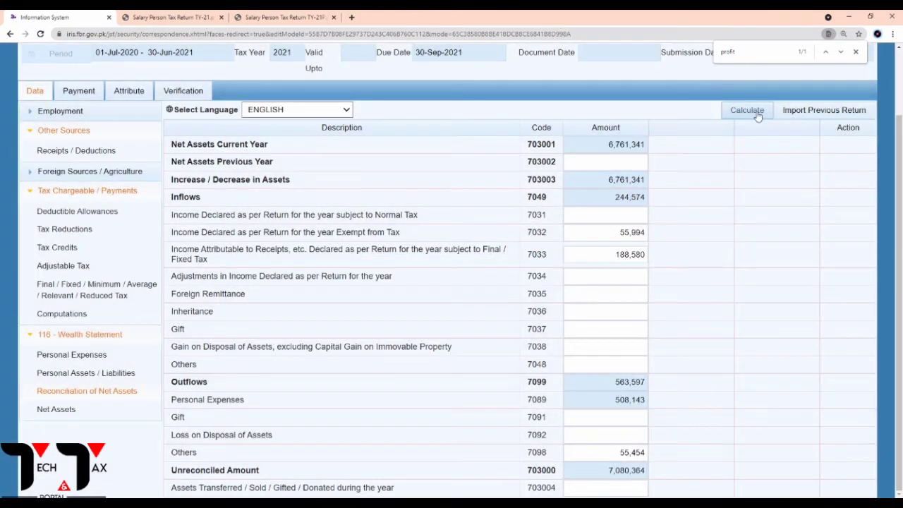
pyautogui.click(757, 115)
pyautogui.click(757, 115)
pyautogui.click(758, 115)
pyautogui.click(757, 115)
pyautogui.click(757, 115)
# Re-enter 784006 normal-tax income, recalculate, and copy the 6,296,358 unreconciled amount.
pyautogui.click(631, 220)
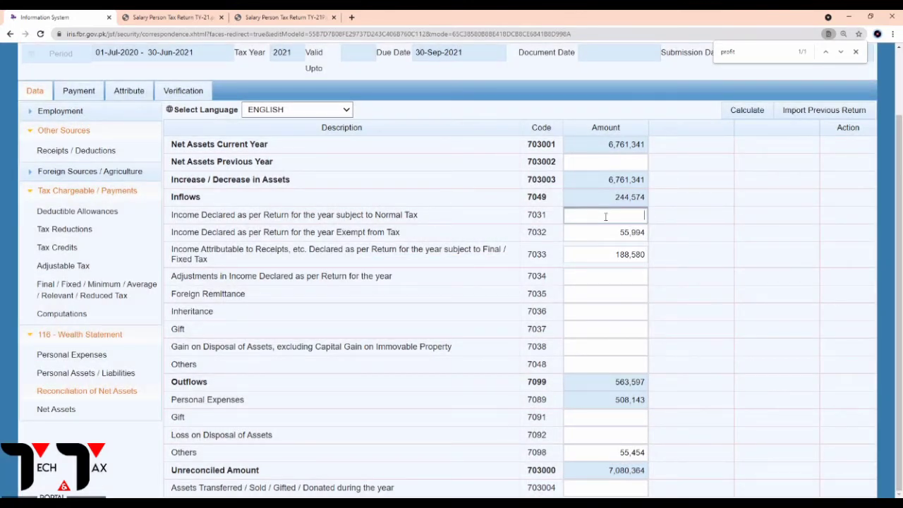
pyautogui.write('784006')
pyautogui.click(744, 113)
pyautogui.click(743, 113)
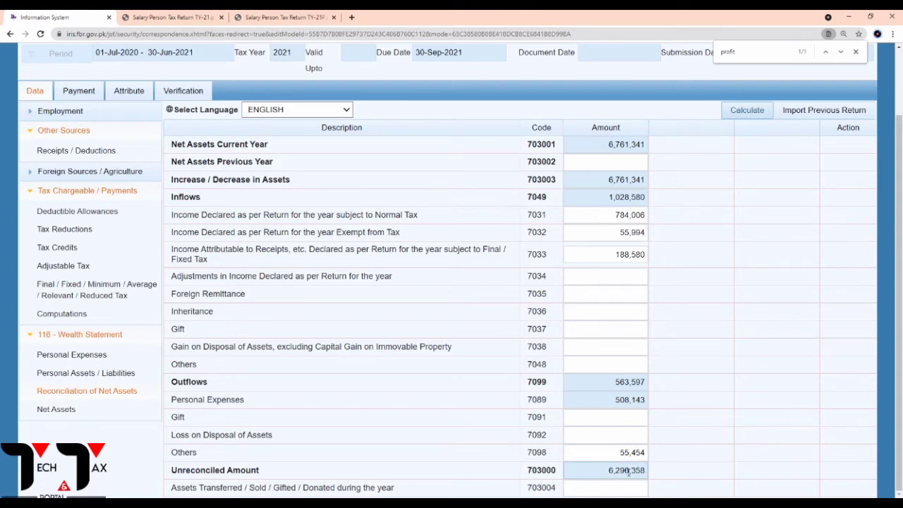
pyautogui.moveTo(607, 477); pyautogui.dragTo(646, 471)
pyautogui.hotkey('ctrl', 'c')
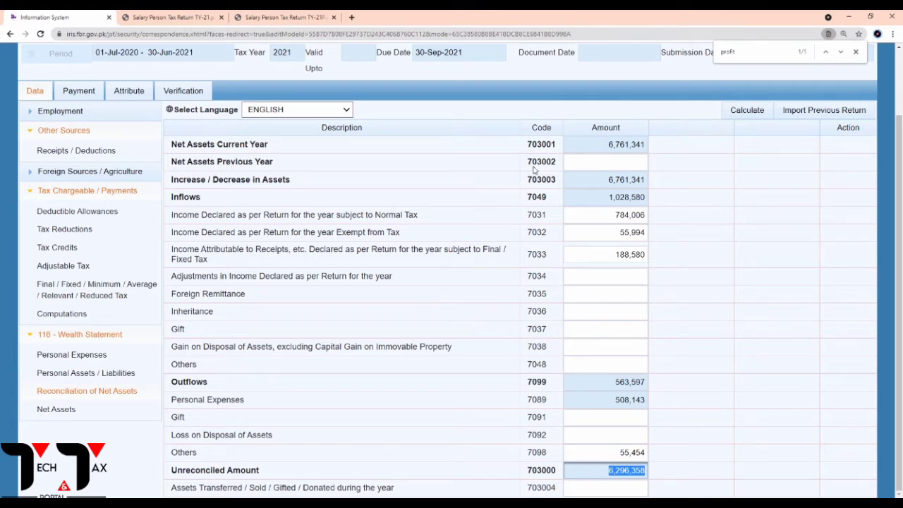
# Paste 6,296,358 into Net Assets Previous Year (703002) and recalculate to zero unreconciled amount.
pyautogui.click(620, 165)
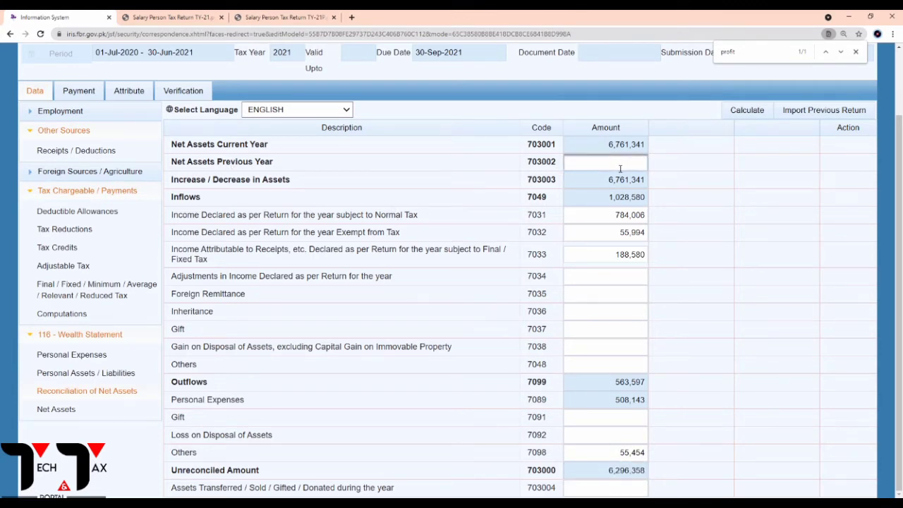
pyautogui.hotkey('ctrl', 'v')
pyautogui.click(669, 163)
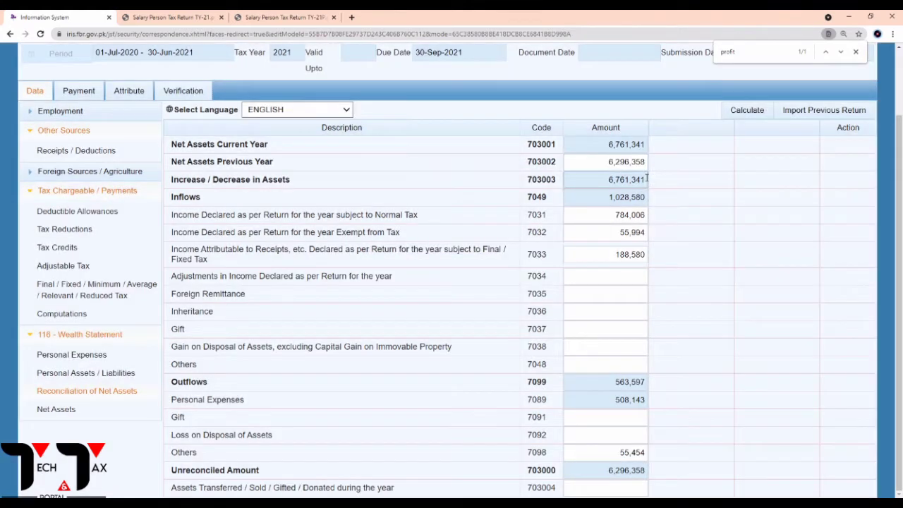
pyautogui.click(741, 112)
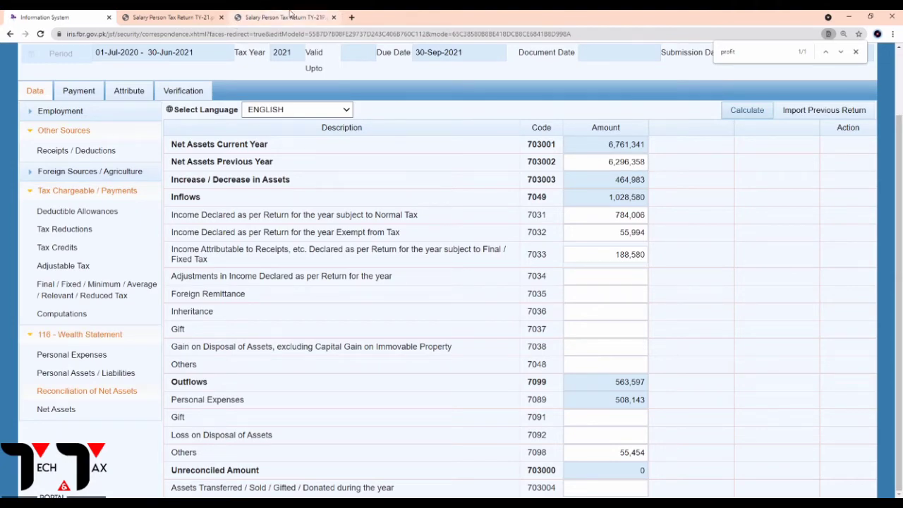
pyautogui.click(289, 13)
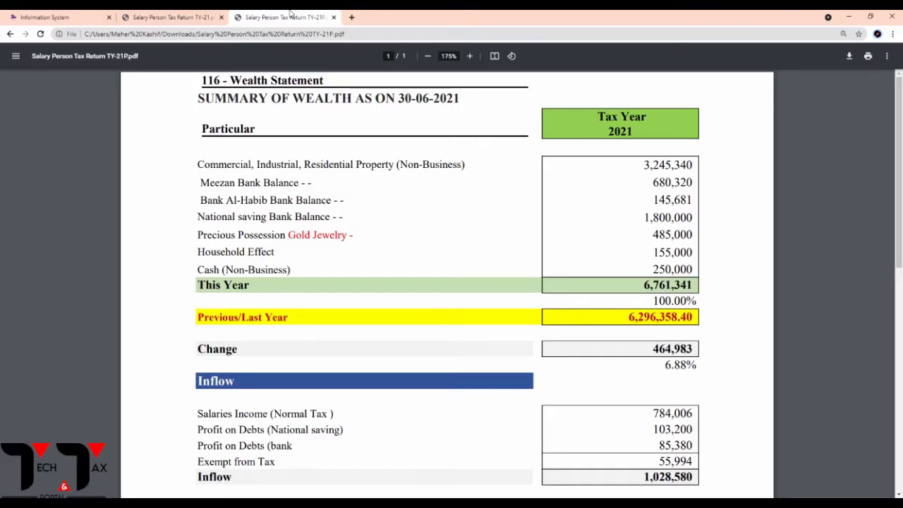
pyautogui.click(76, 14)
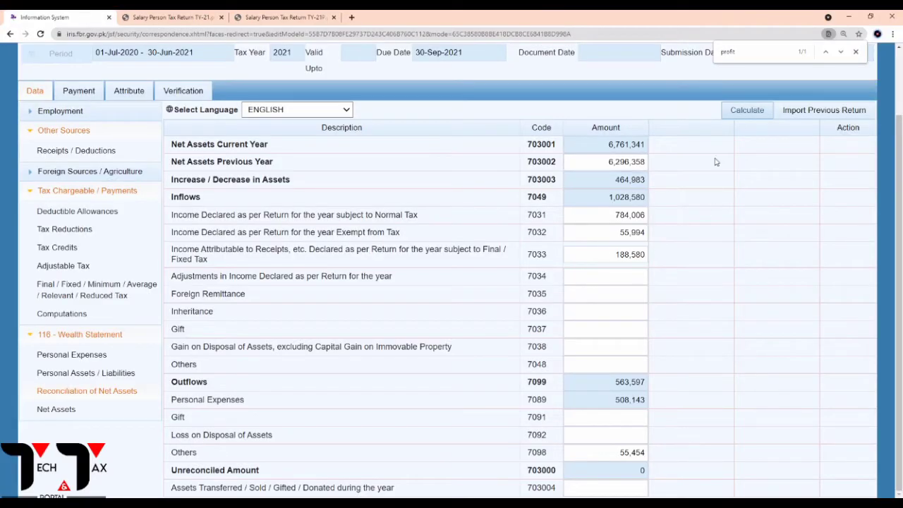
pyautogui.click(743, 118)
pyautogui.scroll(2, 612, 290)
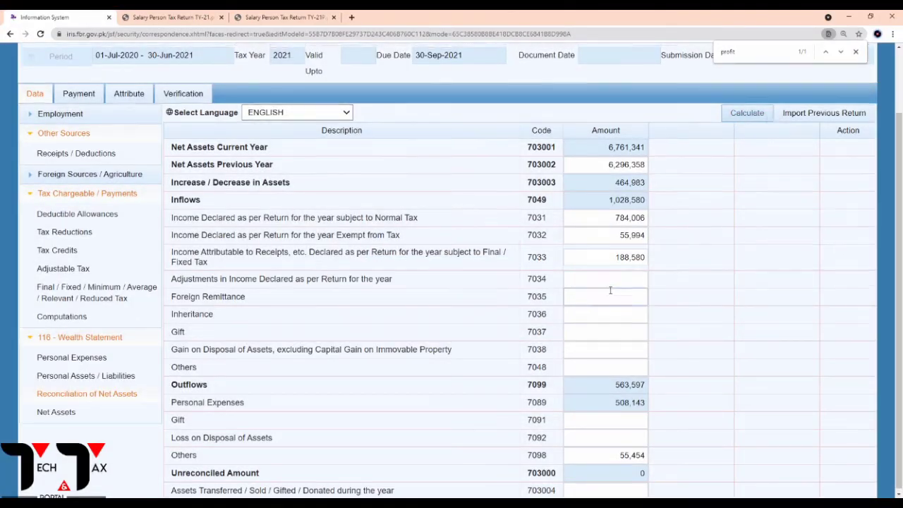
pyautogui.click(753, 192)
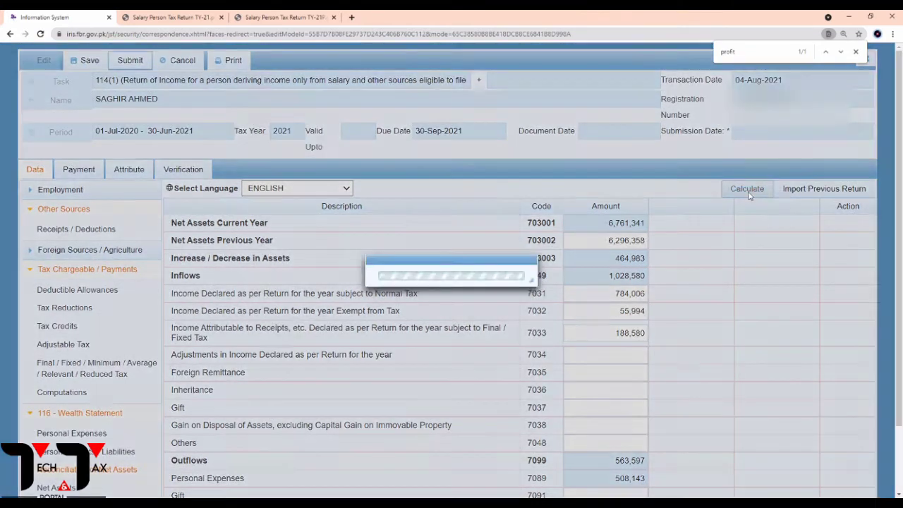
# Review the salary table: 840,000 total salary with 55,994 exempt.
pyautogui.click(49, 209)
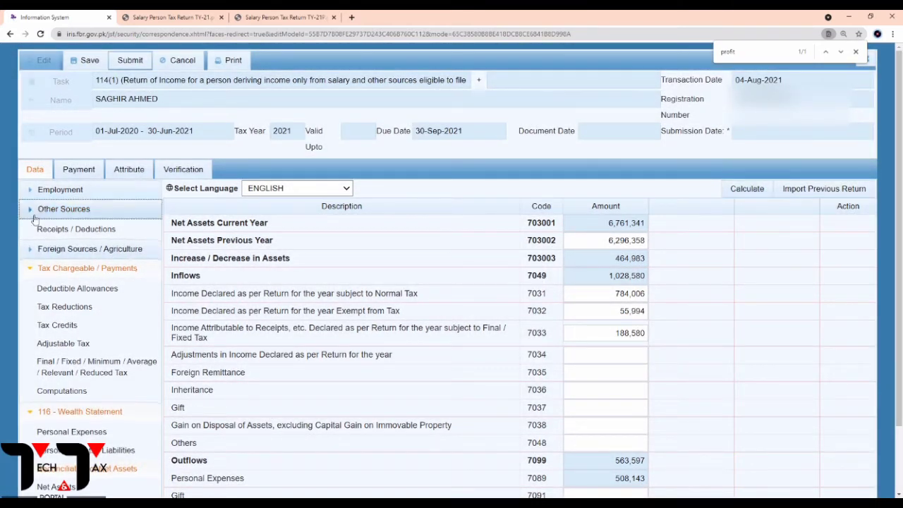
pyautogui.click(56, 248)
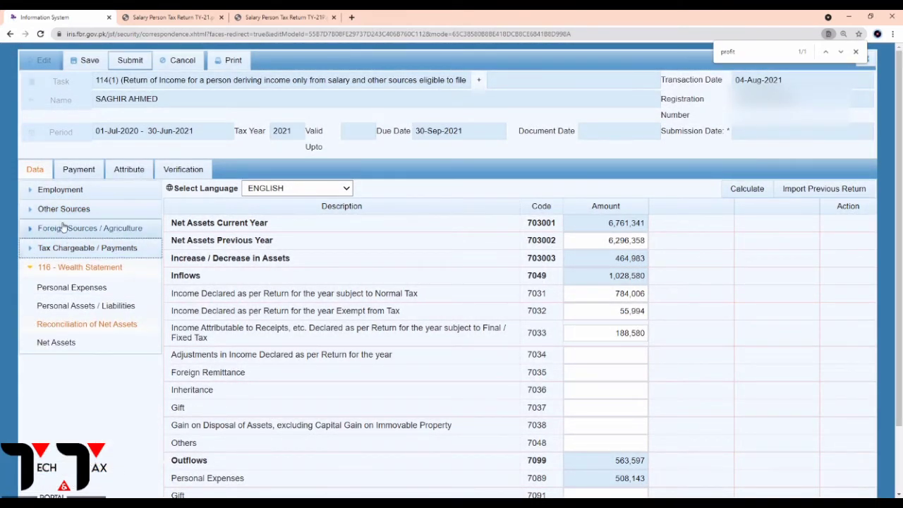
pyautogui.click(53, 192)
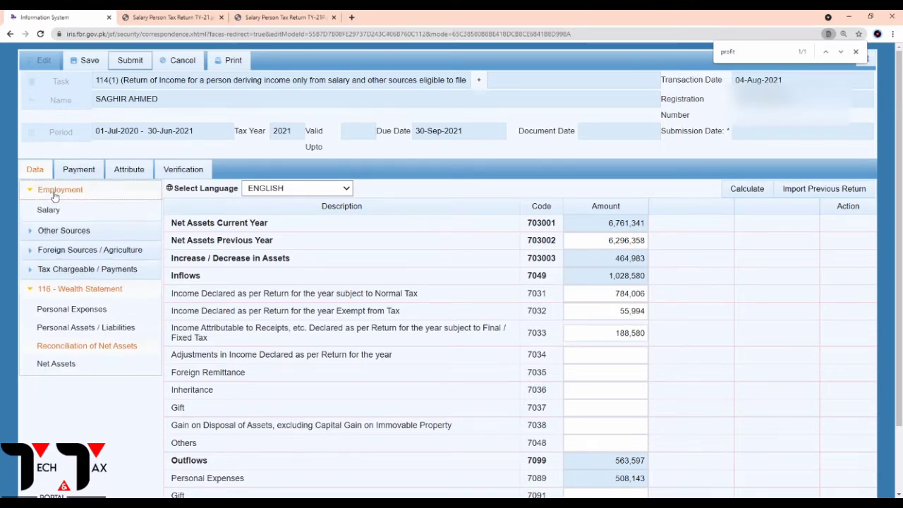
pyautogui.click(49, 210)
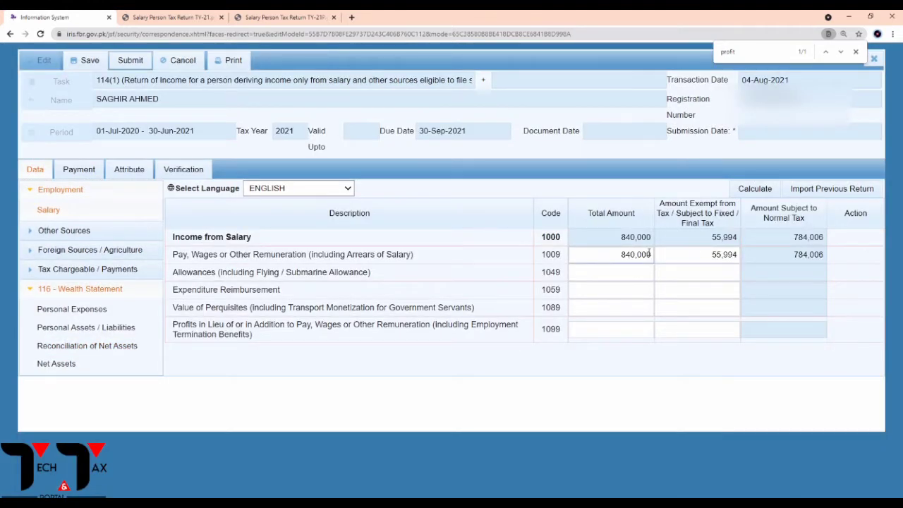
pyautogui.click(632, 240)
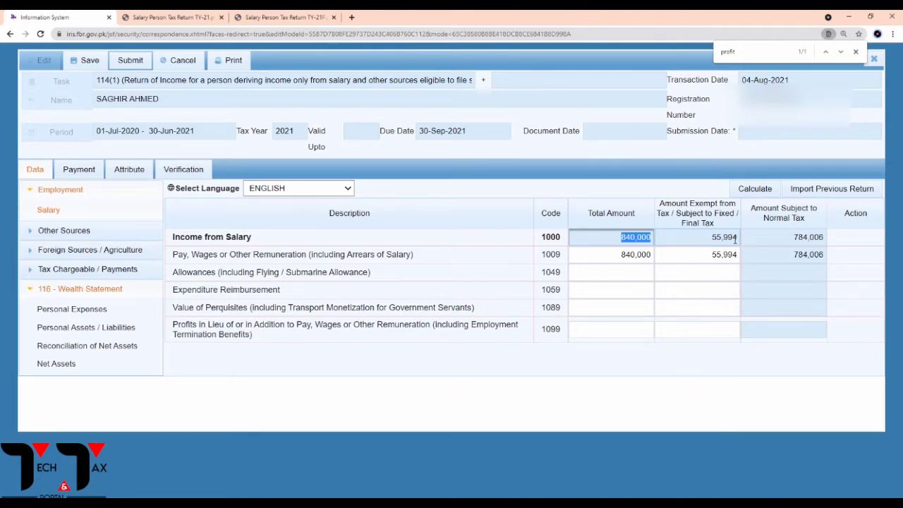
pyautogui.moveTo(713, 241); pyautogui.dragTo(741, 240)
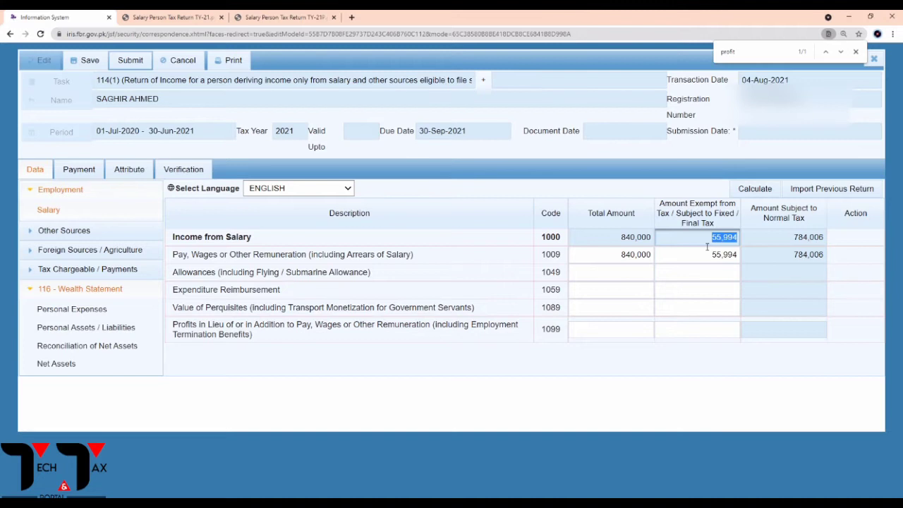
pyautogui.moveTo(707, 245); pyautogui.dragTo(757, 237)
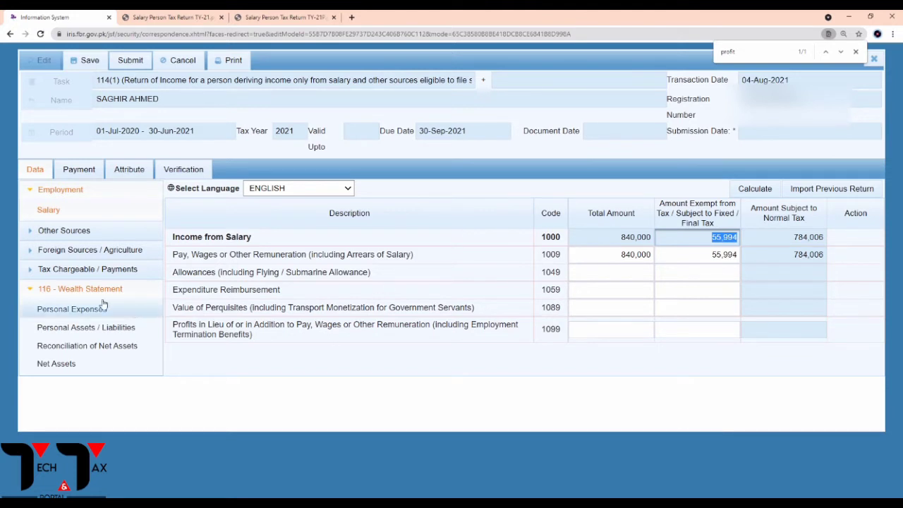
# Check Other Sources receipts show Profit on Debt (5003) at 188,580.
pyautogui.click(96, 236)
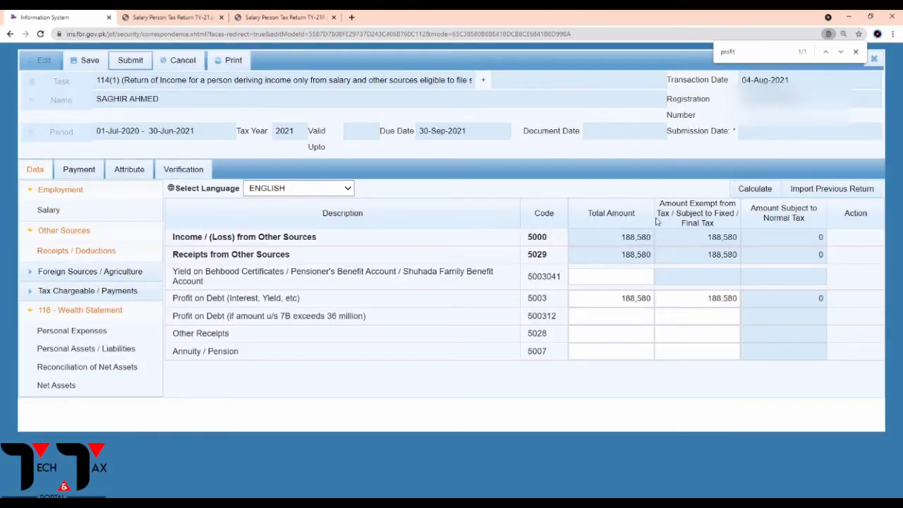
pyautogui.doubleClick(616, 257)
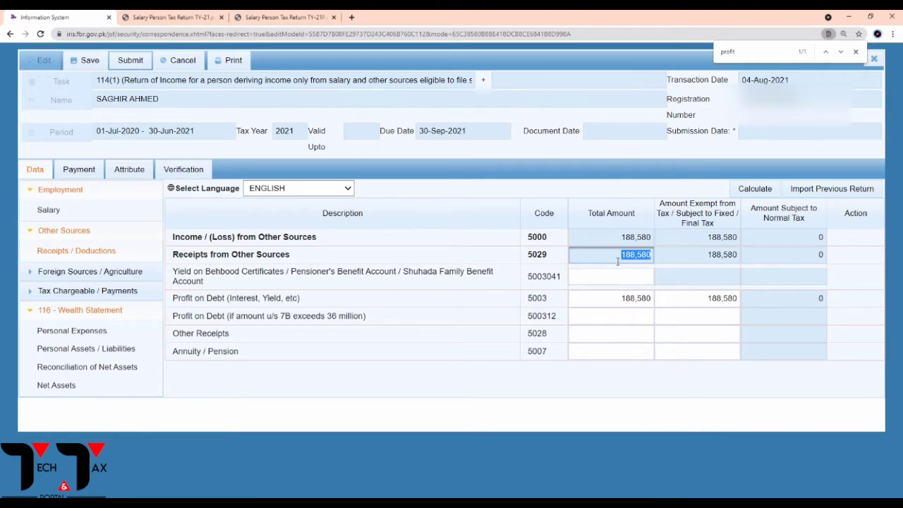
pyautogui.click(32, 231)
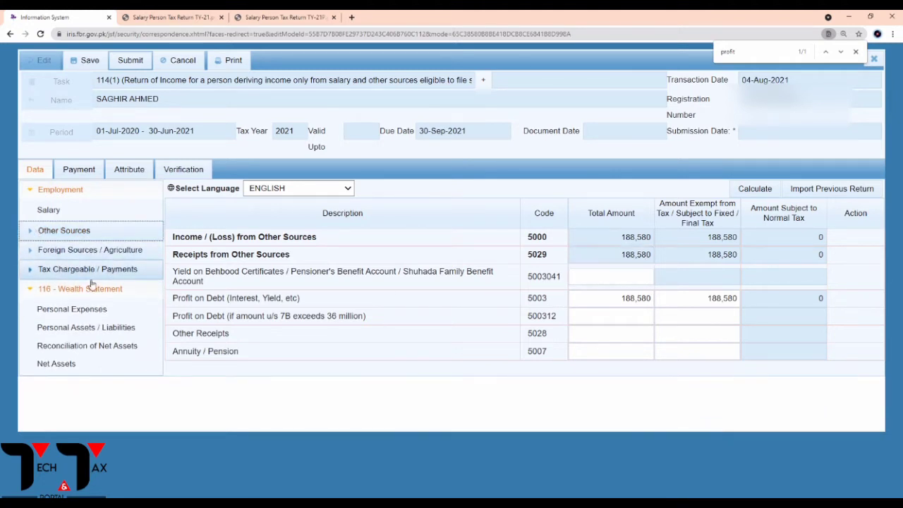
pyautogui.click(41, 271)
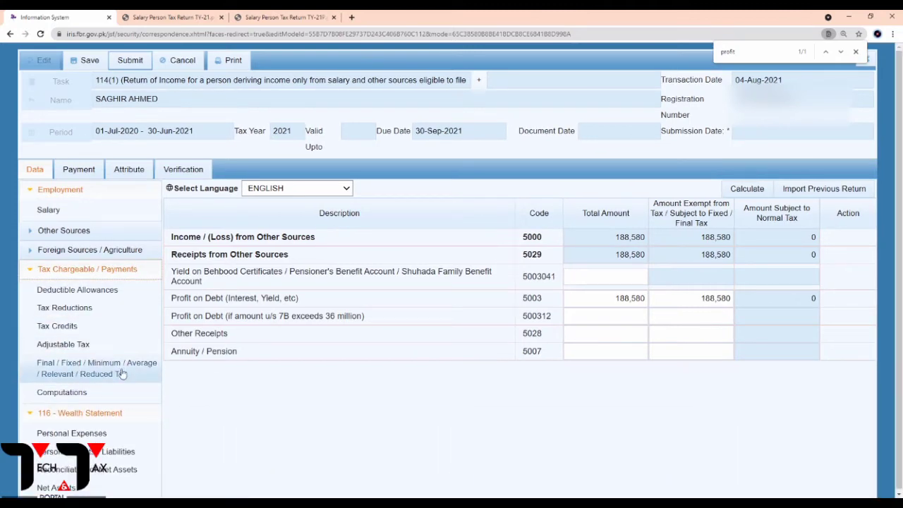
# Review the Adjustable Tax table, noting 9,200 tax deducted on salary, and the Final/Fixed Tax table.
pyautogui.click(71, 344)
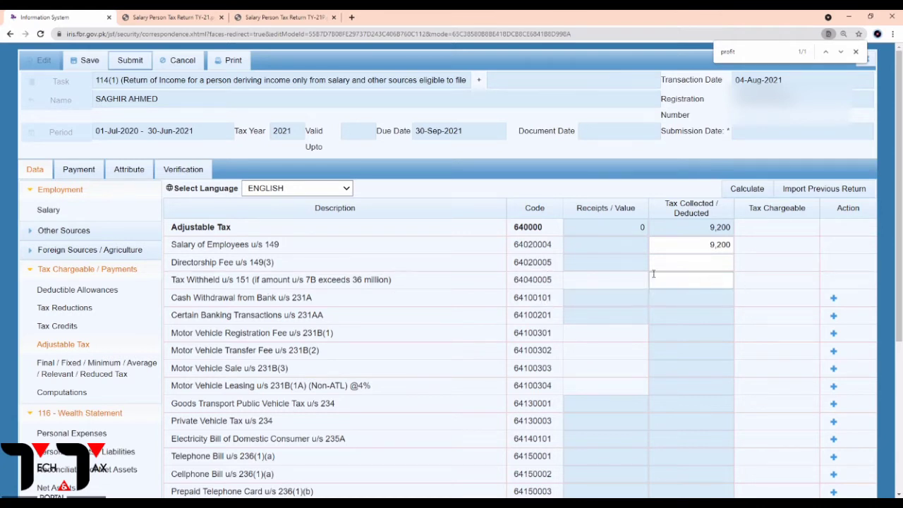
pyautogui.moveTo(702, 247); pyautogui.dragTo(736, 247)
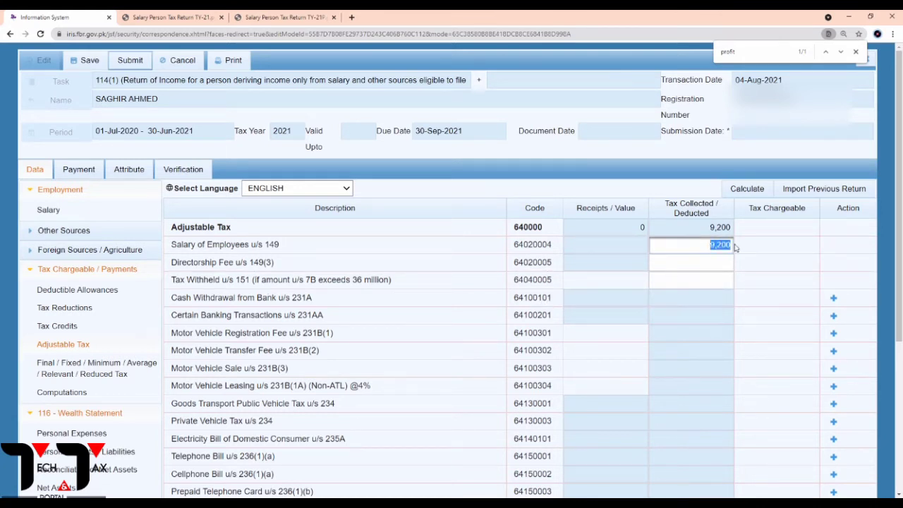
pyautogui.click(703, 252)
pyautogui.click(83, 373)
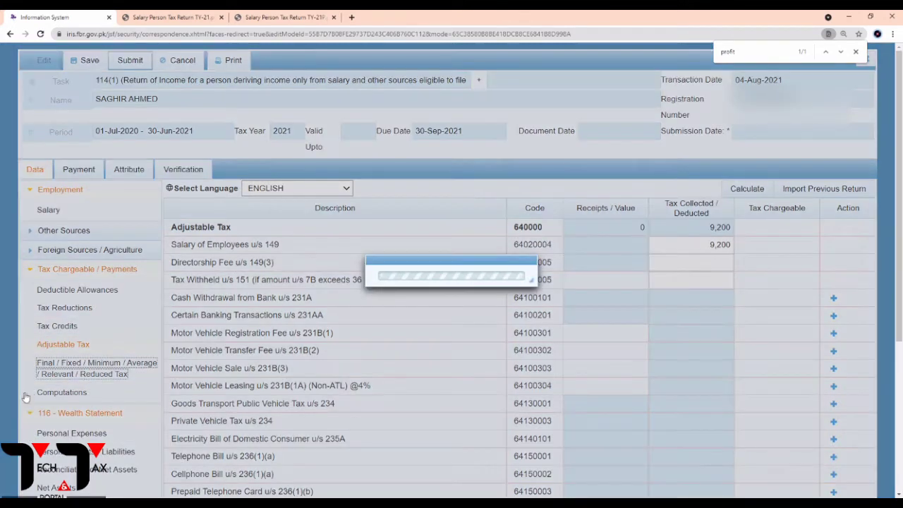
pyautogui.scroll(-1, 490, 402)
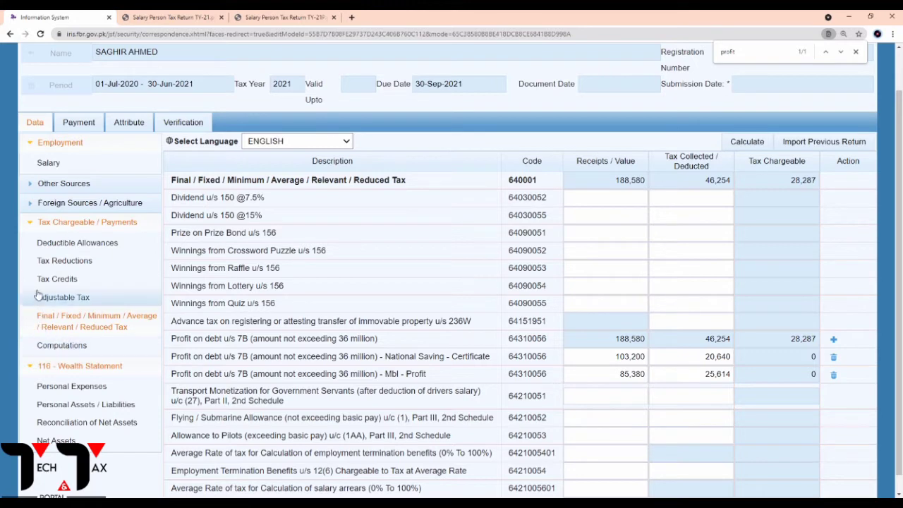
# Check Personal Expenses and Personal Assets, then return to Reconciliation of Net Assets showing net assets 6,761,341.
pyautogui.click(65, 224)
pyautogui.click(71, 264)
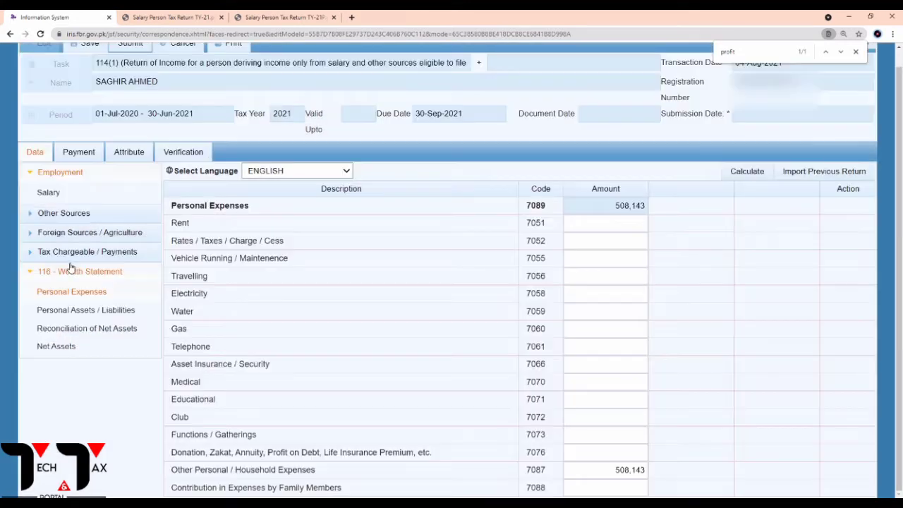
pyautogui.click(83, 314)
pyautogui.click(82, 332)
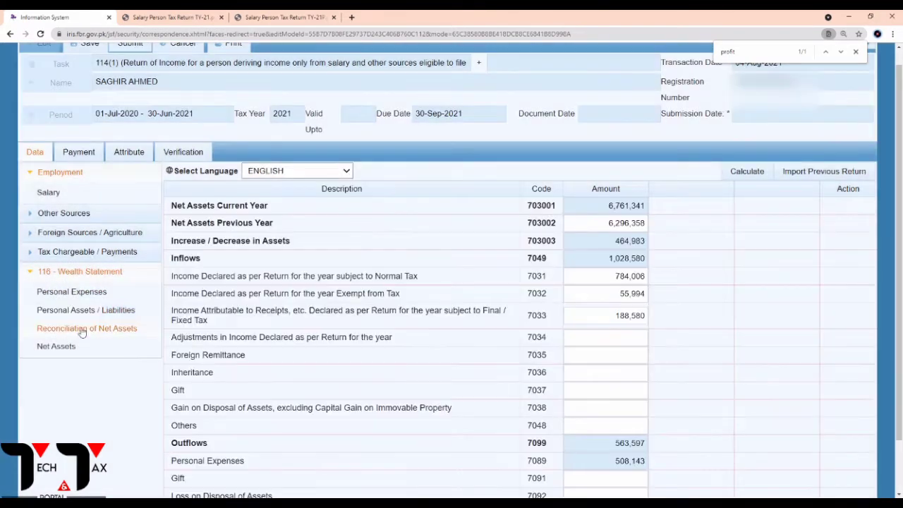
pyautogui.scroll(-2, 488, 351)
pyautogui.scroll(2, 488, 351)
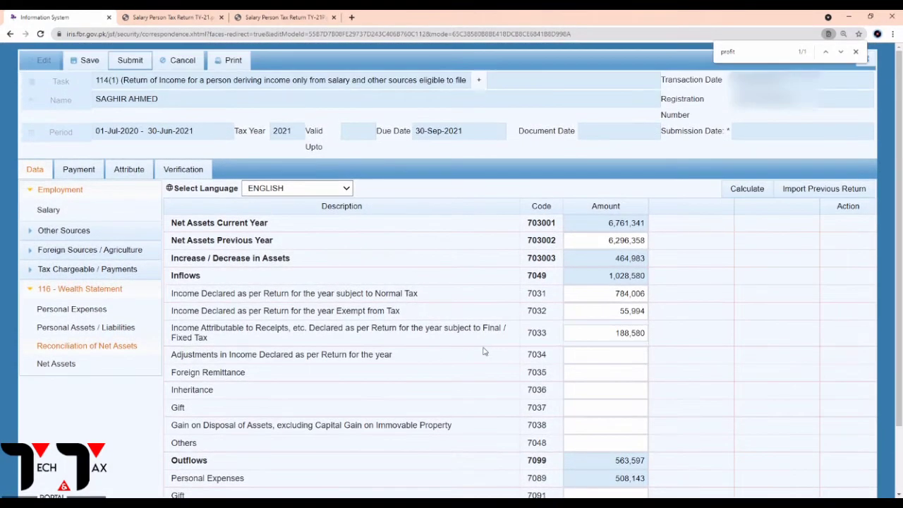
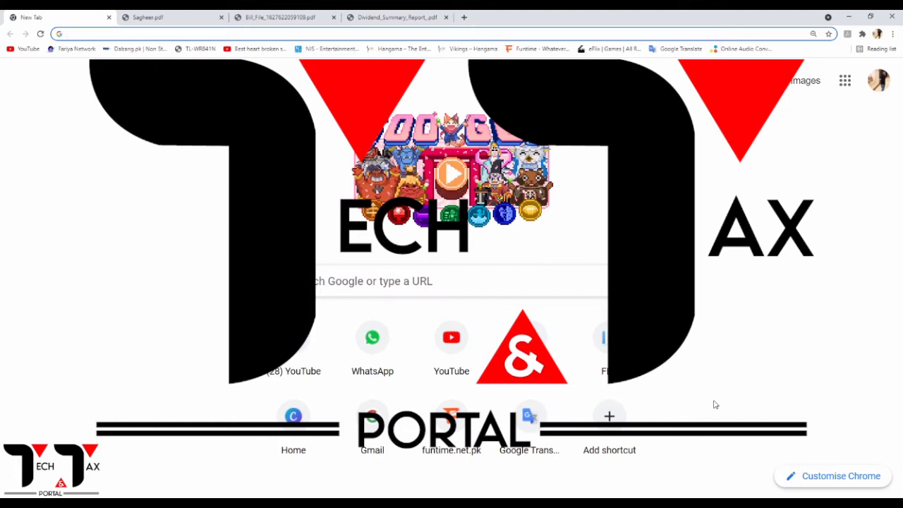
# Load fbr.gov.pk, dismiss the tax return announcement, and open the Income Tax (IRIS) login page.
pyautogui.write('fbr')
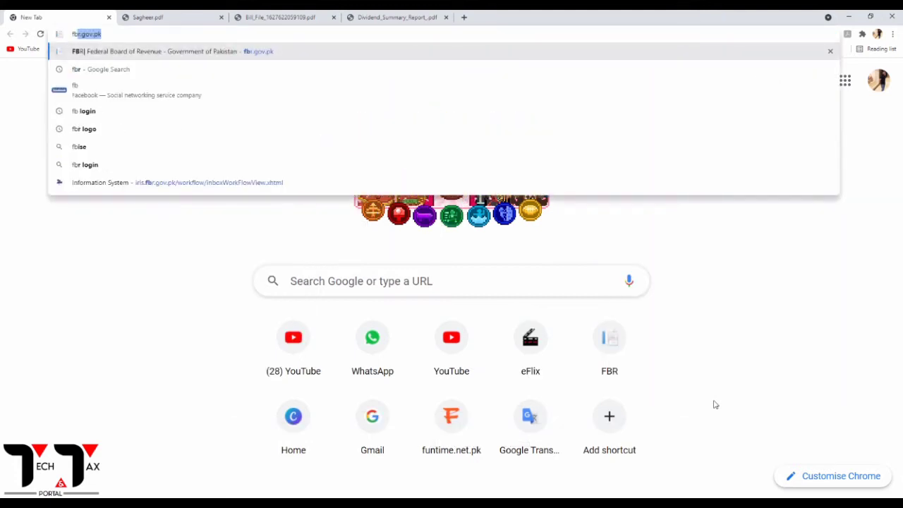
pyautogui.press('Return')
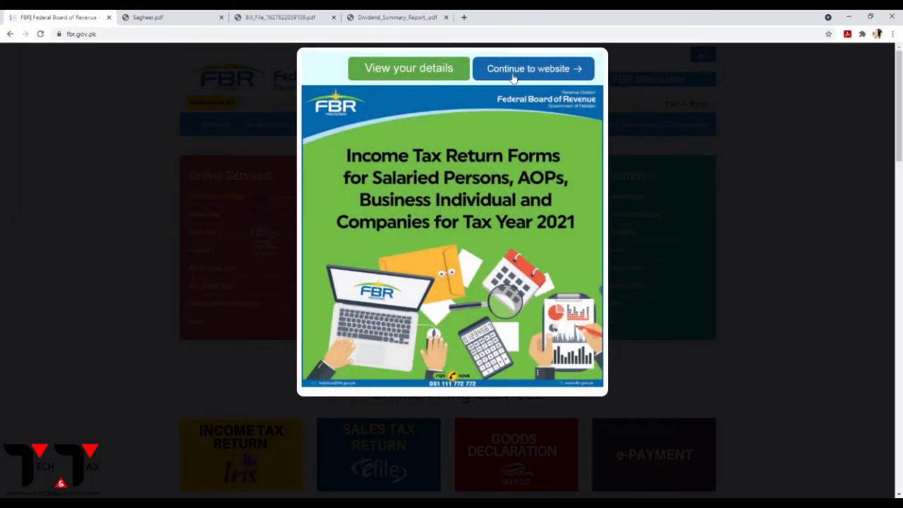
pyautogui.click(512, 76)
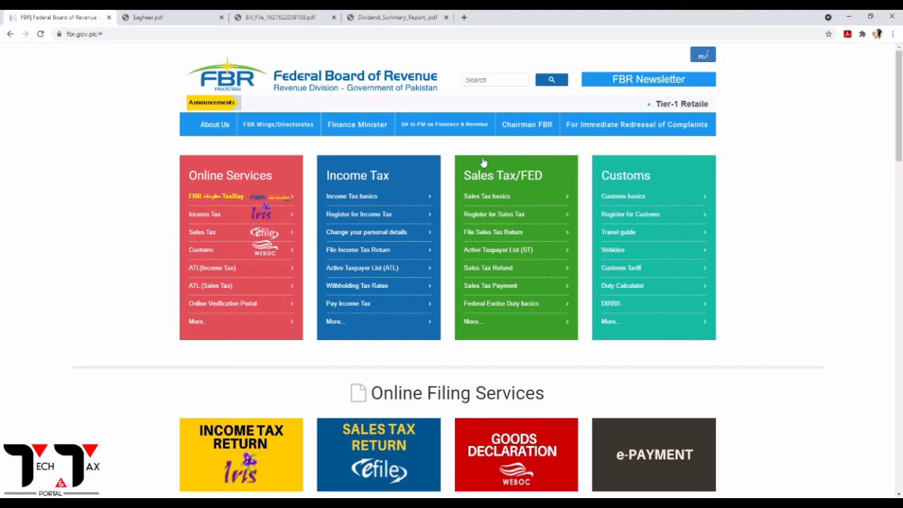
pyautogui.click(200, 217)
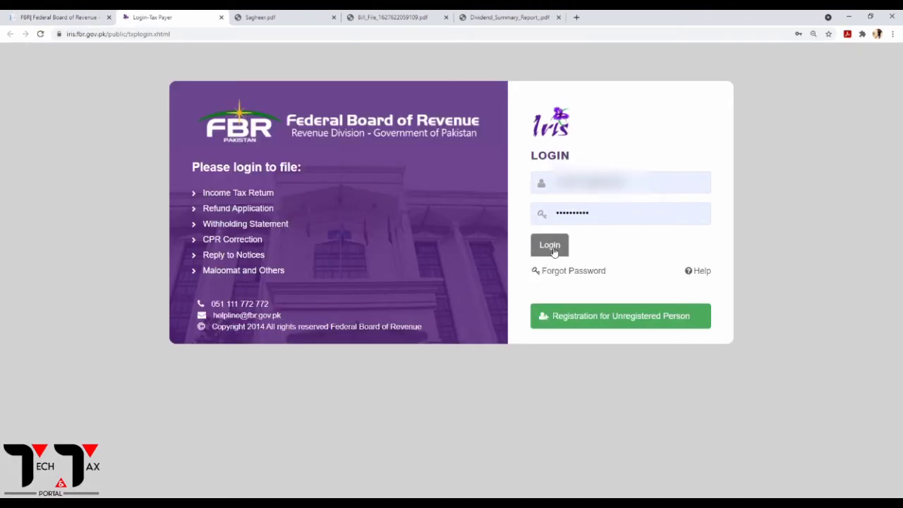
# Log in and start a Normal Return (Ind/AOP/COY) for the 01-Jul-2020 to 30-Jun-2021 period.
pyautogui.click(555, 249)
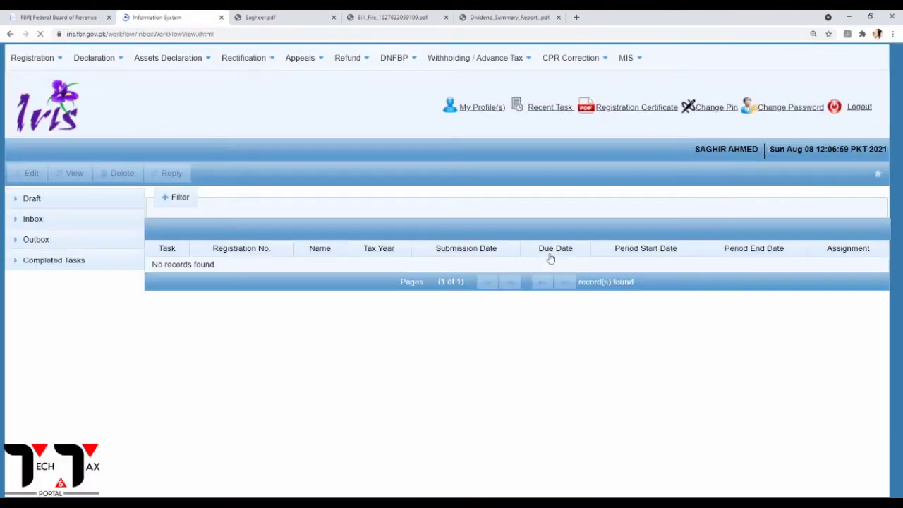
pyautogui.click(106, 65)
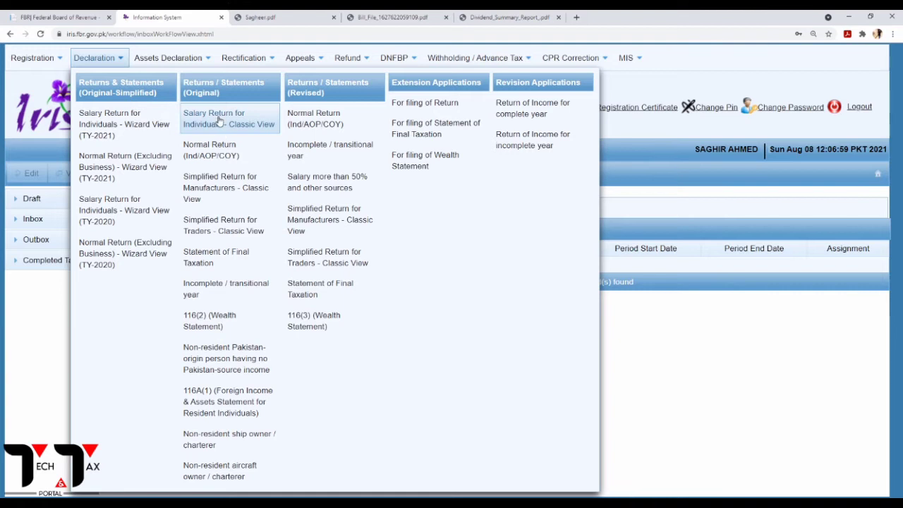
pyautogui.click(219, 159)
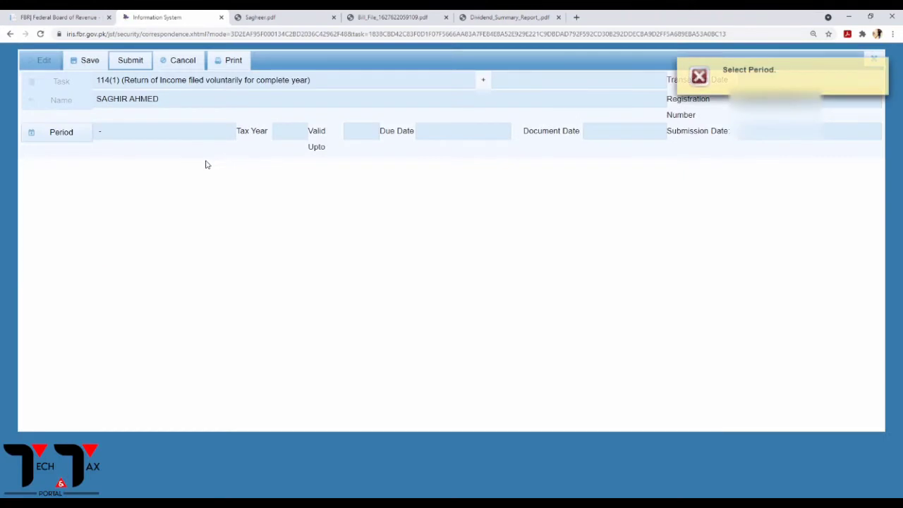
pyautogui.click(72, 138)
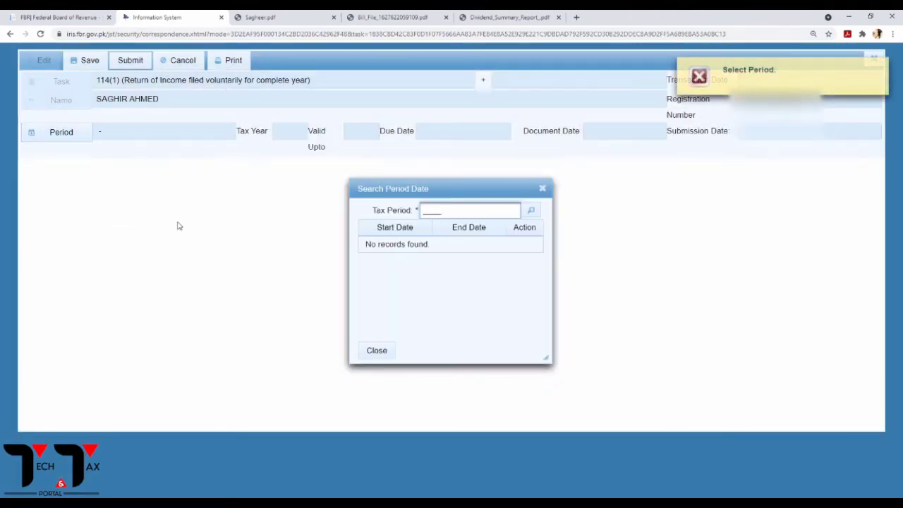
pyautogui.write('2021')
pyautogui.click(533, 211)
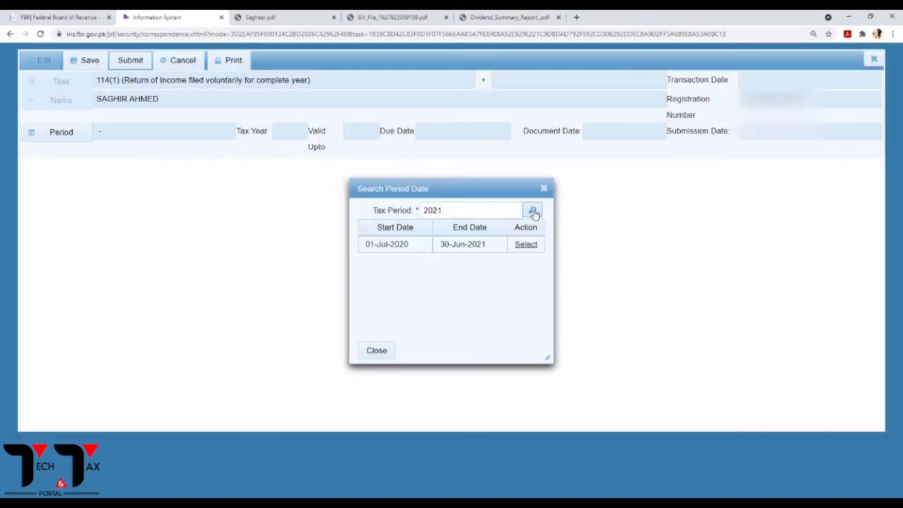
pyautogui.click(531, 247)
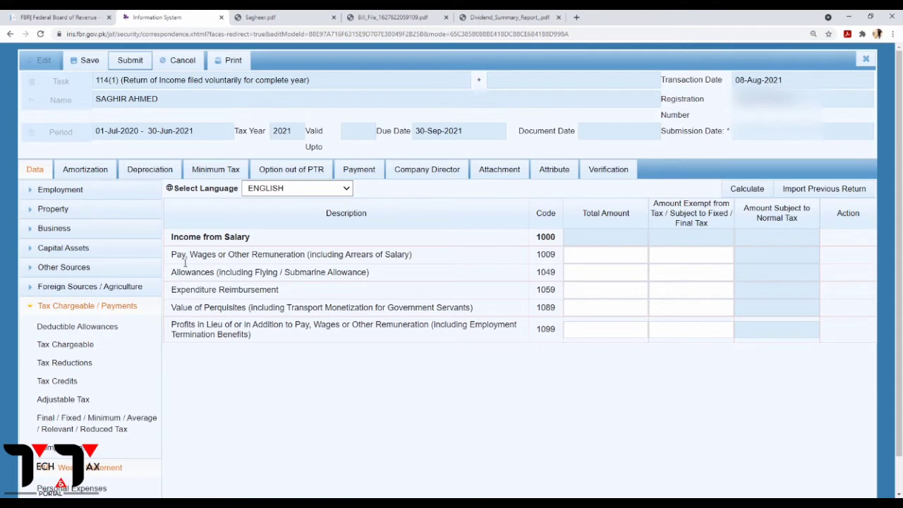
# Open Employment > Salary at the code 1009 Total Amount field and bring up the wealth statement PDF.
pyautogui.click(34, 308)
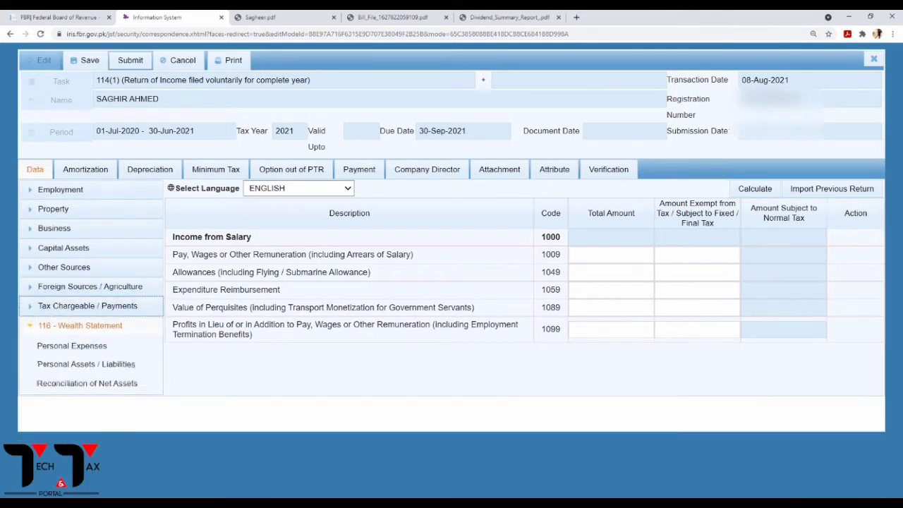
pyautogui.click(63, 190)
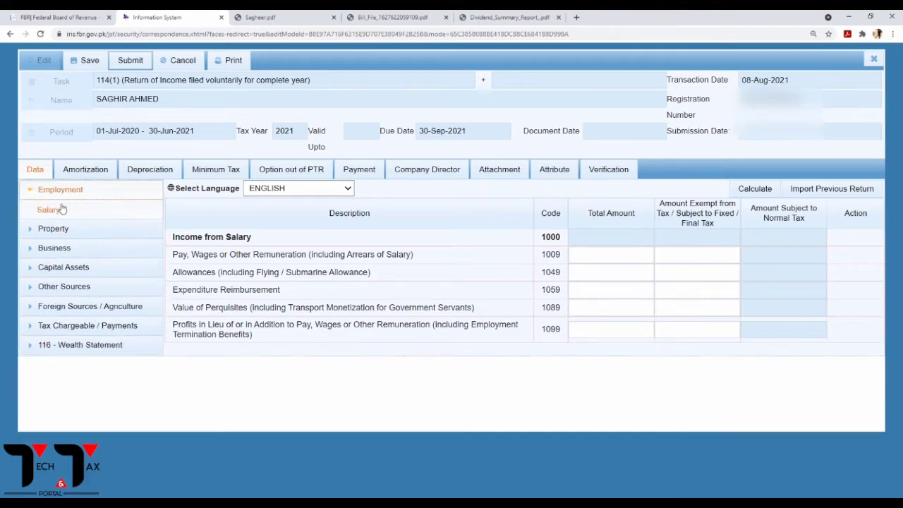
pyautogui.click(611, 255)
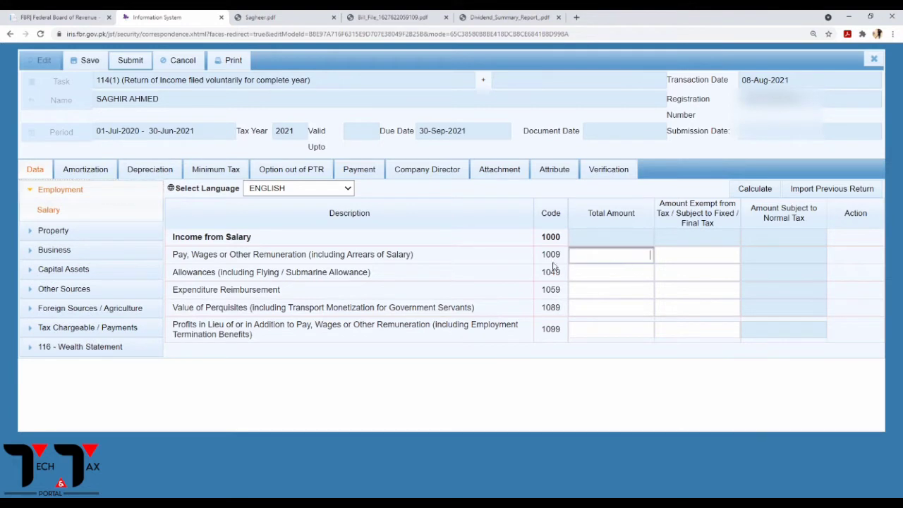
pyautogui.click(259, 18)
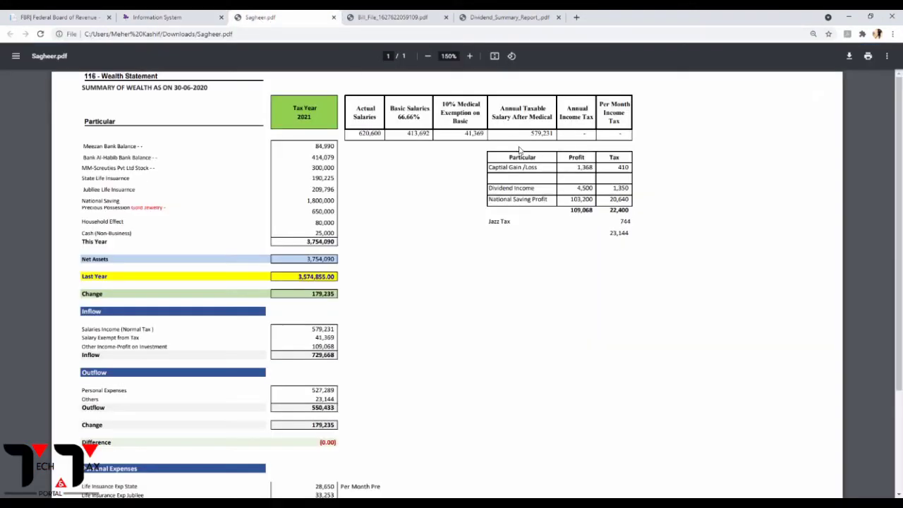
# Read salary 620,600, medical exemption 41,369 (10% of 66.66% basic) and taxable 579,231 in the PDF.
pyautogui.moveTo(358, 134); pyautogui.dragTo(381, 133)
pyautogui.click(381, 163)
pyautogui.moveTo(466, 134); pyautogui.dragTo(484, 134)
pyautogui.moveTo(399, 118); pyautogui.dragTo(422, 120)
pyautogui.moveTo(442, 104); pyautogui.dragTo(486, 137)
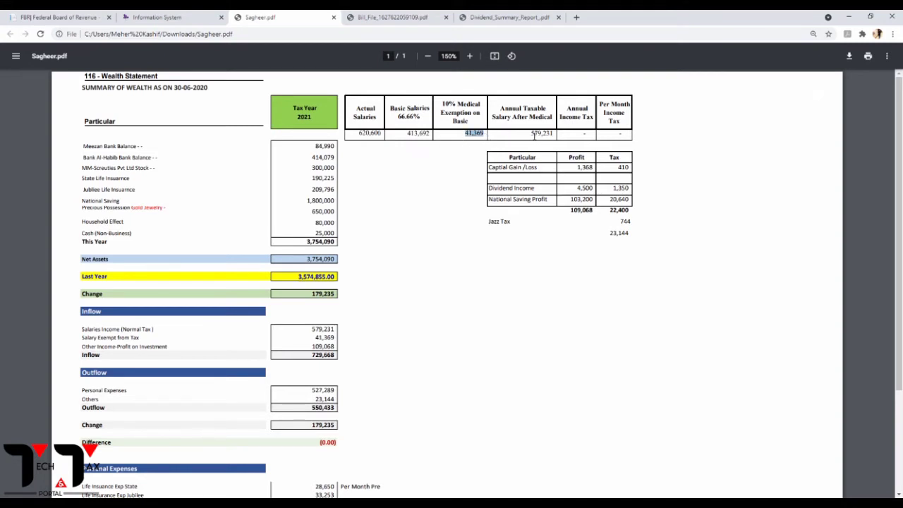
pyautogui.moveTo(530, 135); pyautogui.dragTo(557, 136)
pyautogui.click(83, 17)
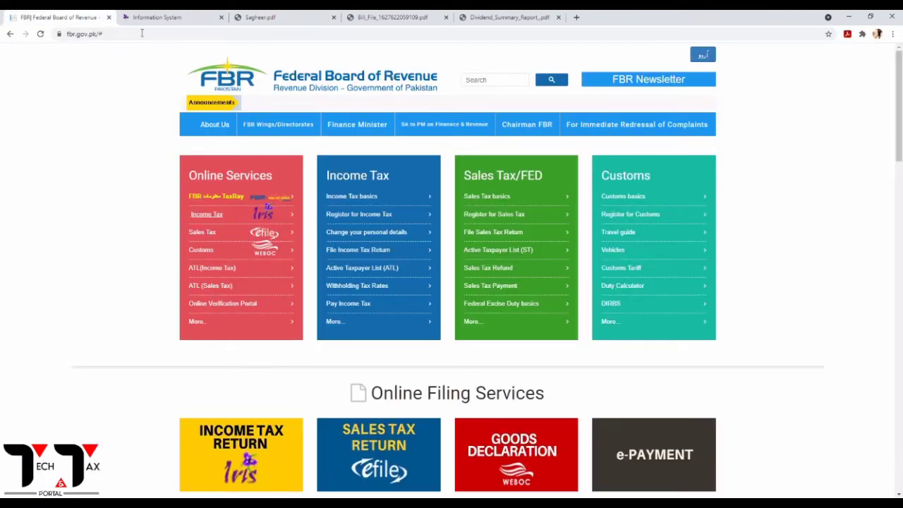
# Enter 620,600 total and 41,369 exempt for code 1009, then Calculate to get 579,231 taxable.
pyautogui.click(177, 16)
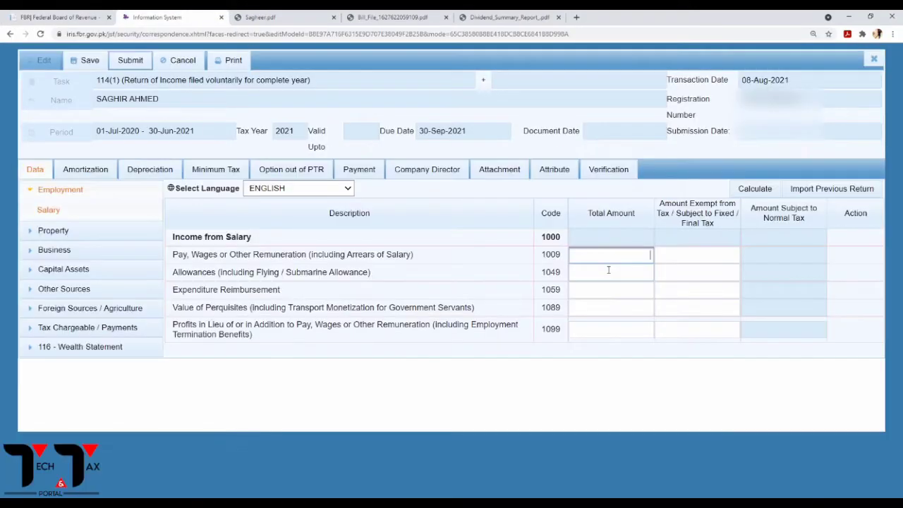
pyautogui.write('620600')
pyautogui.click(255, 19)
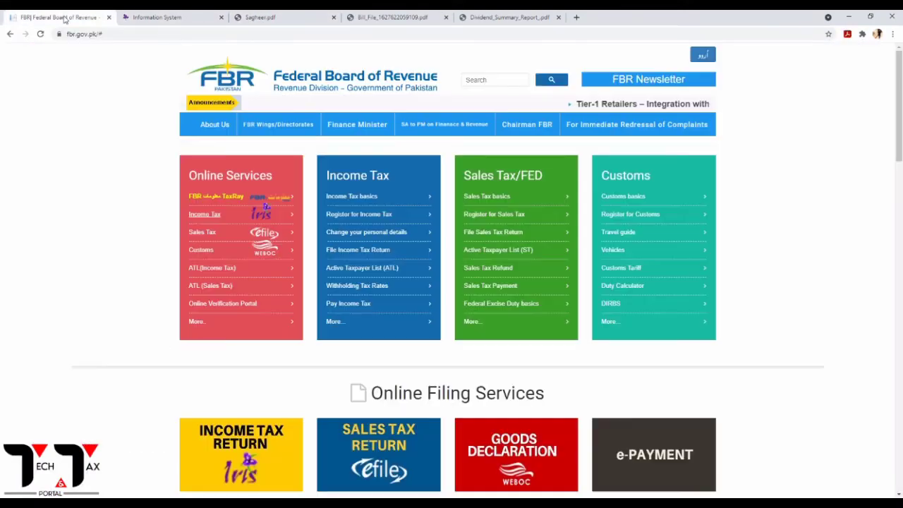
pyautogui.click(59, 18)
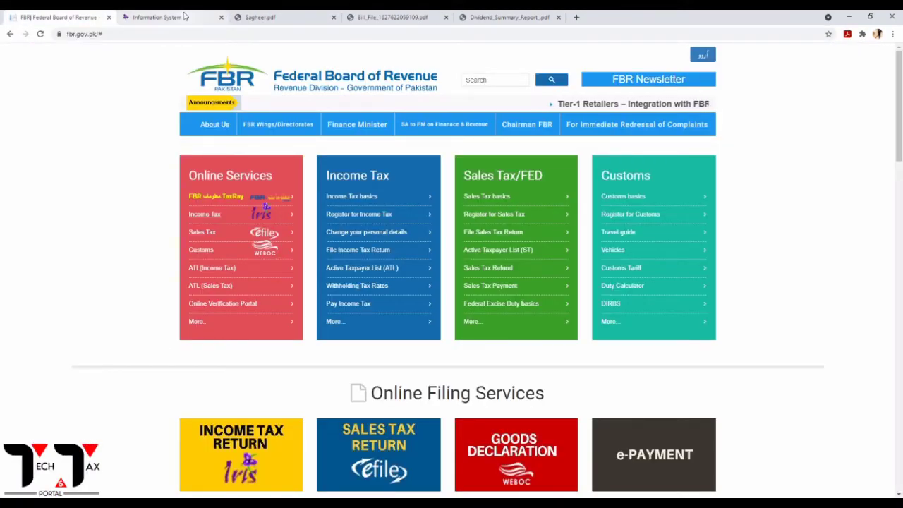
pyautogui.click(183, 17)
pyautogui.write('4')
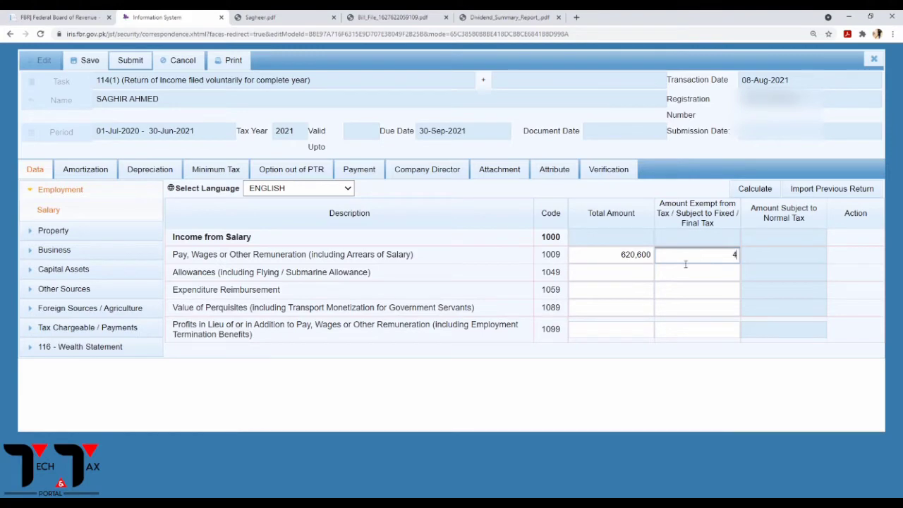
pyautogui.write('1369')
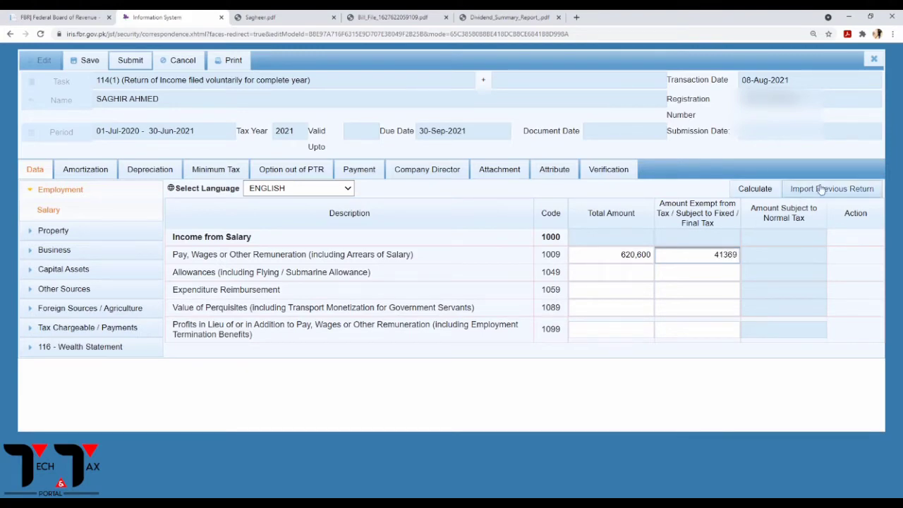
pyautogui.click(762, 189)
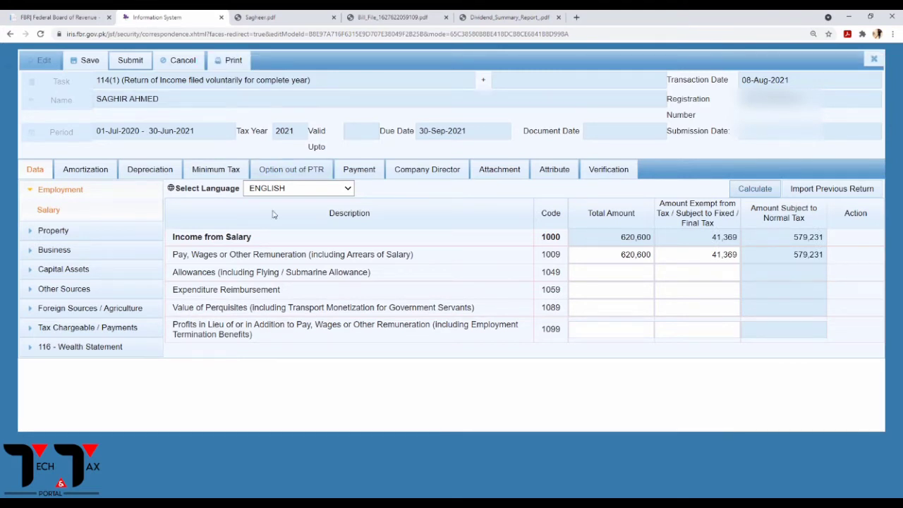
pyautogui.click(35, 331)
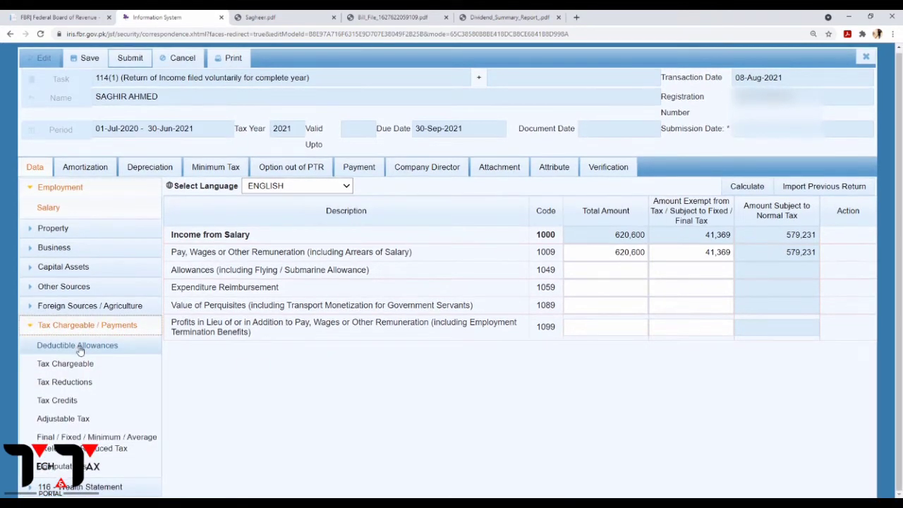
pyautogui.click(57, 469)
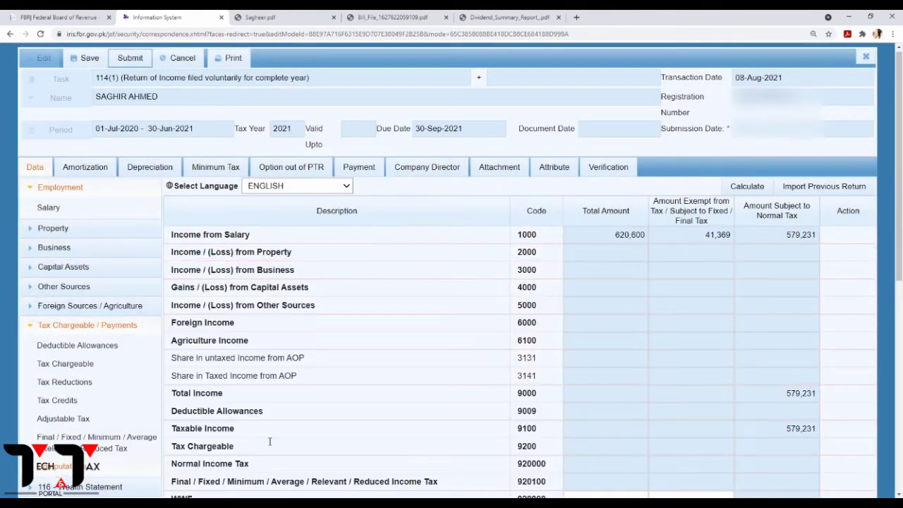
pyautogui.moveTo(612, 239); pyautogui.dragTo(656, 238)
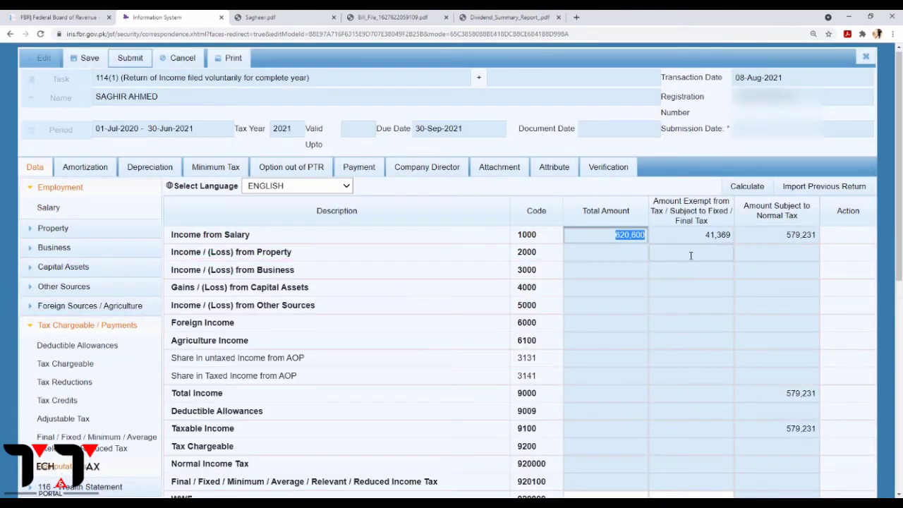
pyautogui.moveTo(706, 238); pyautogui.dragTo(738, 238)
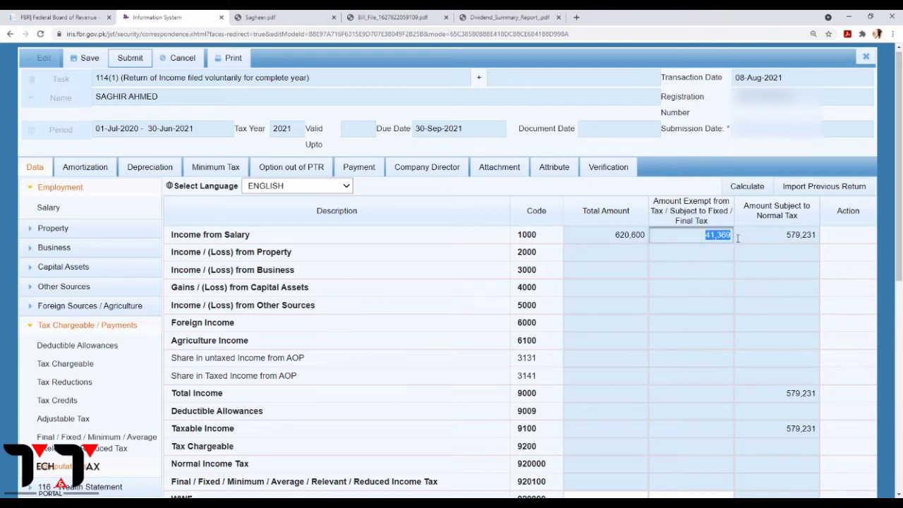
pyautogui.click(776, 240)
pyautogui.doubleClick(792, 237)
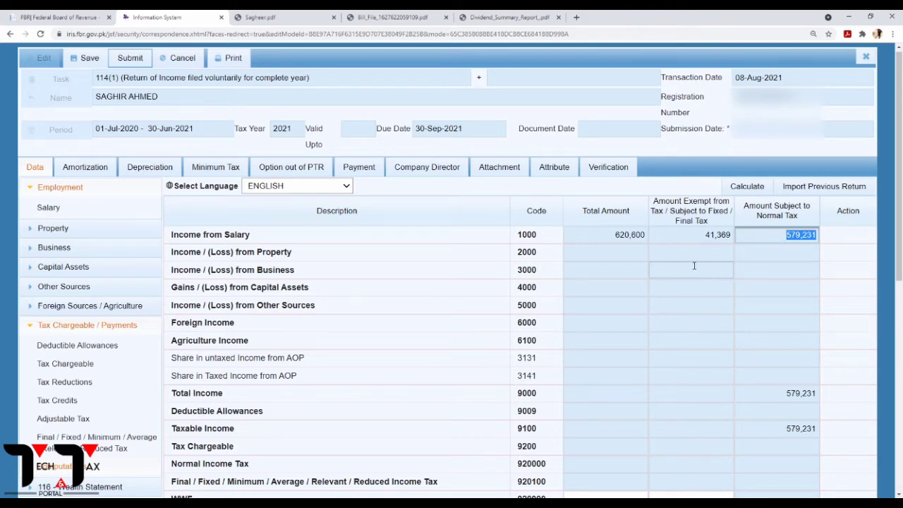
pyautogui.scroll(-3, 721, 258)
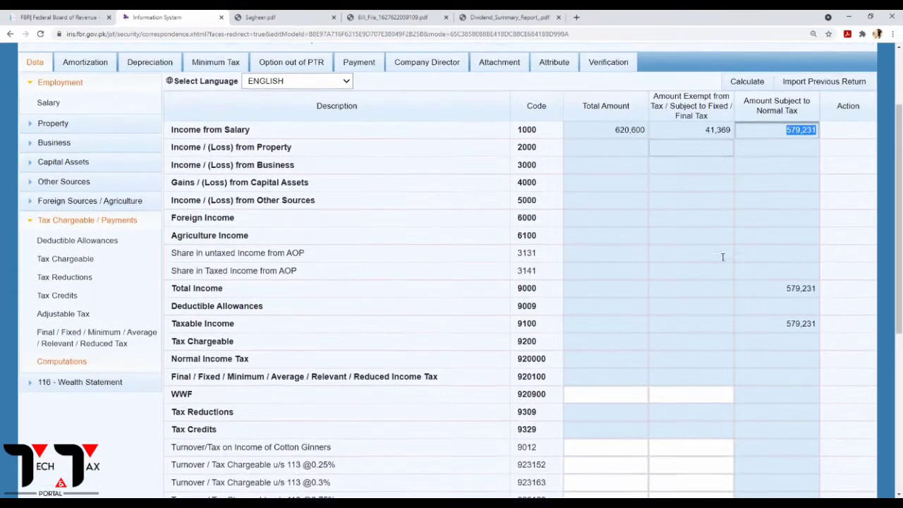
pyautogui.scroll(2, 722, 257)
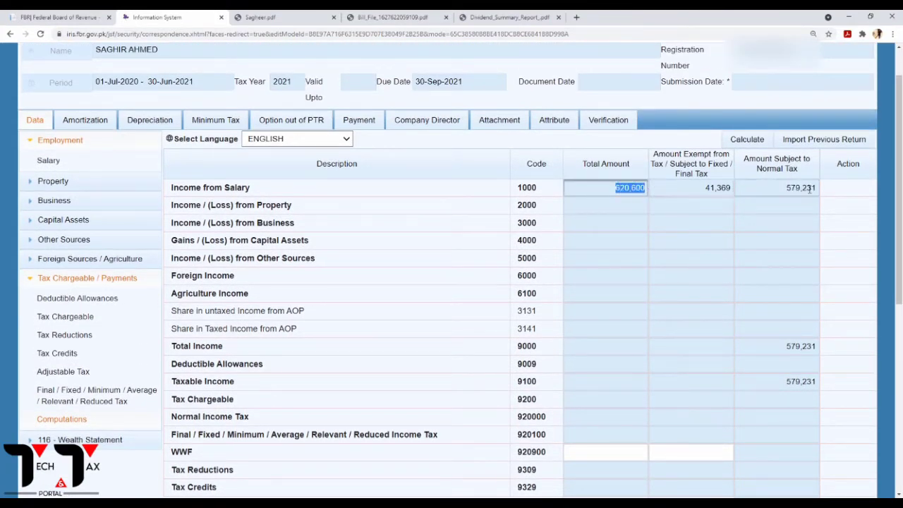
pyautogui.click(787, 191)
pyautogui.scroll(-1, 789, 317)
pyautogui.scroll(-5, 788, 317)
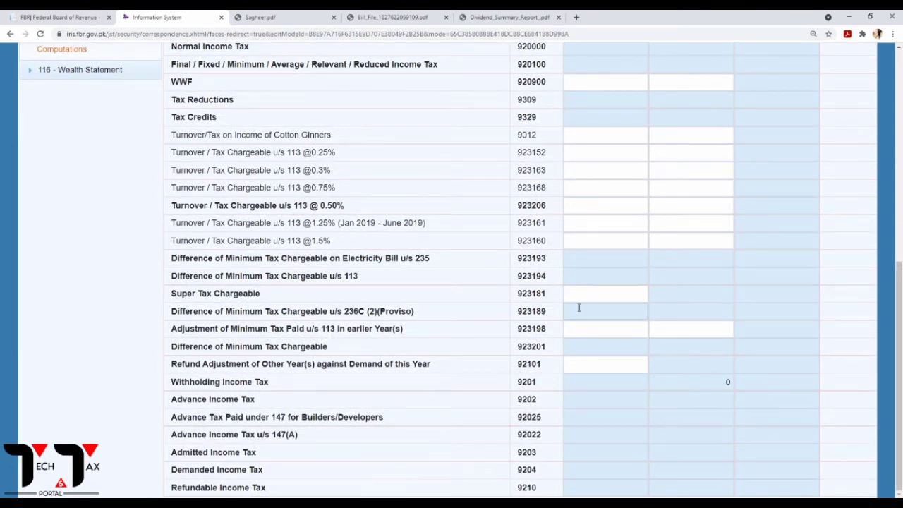
pyautogui.scroll(6, 579, 312)
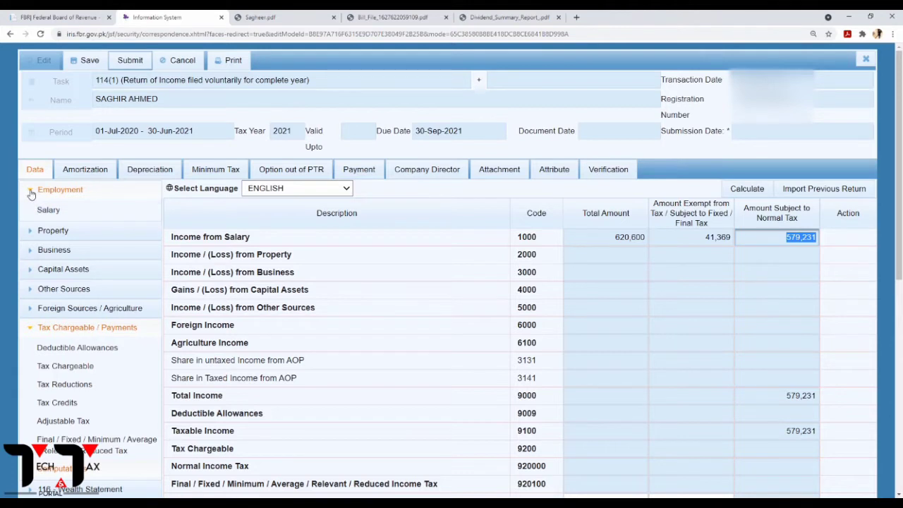
# Open Capital Assets > Capital Gains / (Loss), check the gain line in the PDF, and select the code 4000 Total Amount.
pyautogui.click(31, 328)
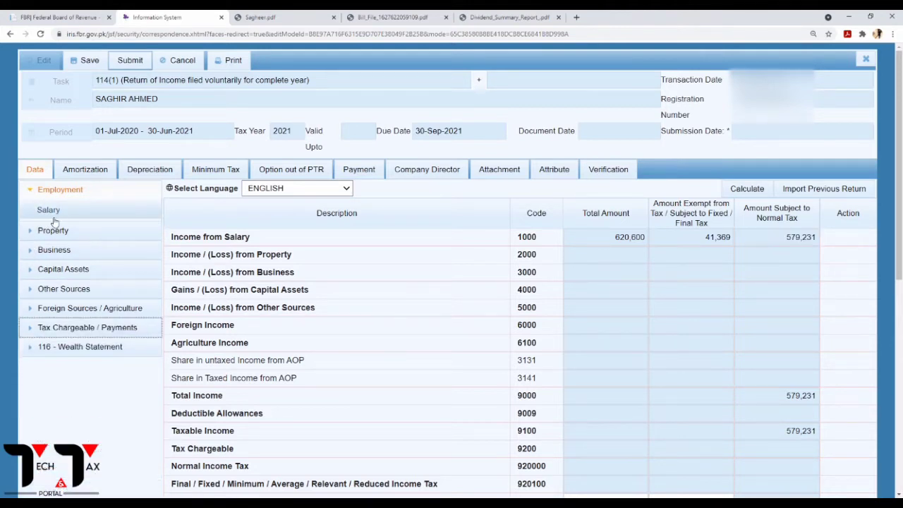
pyautogui.click(54, 275)
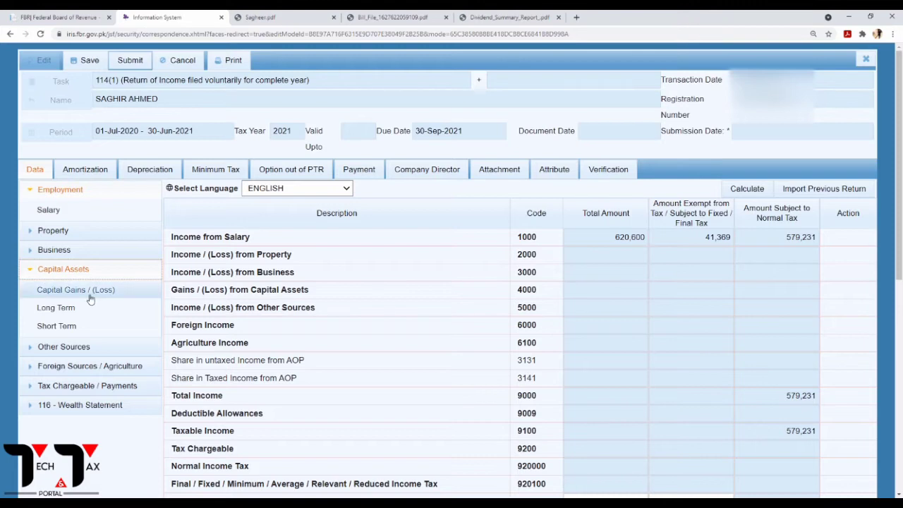
pyautogui.click(75, 290)
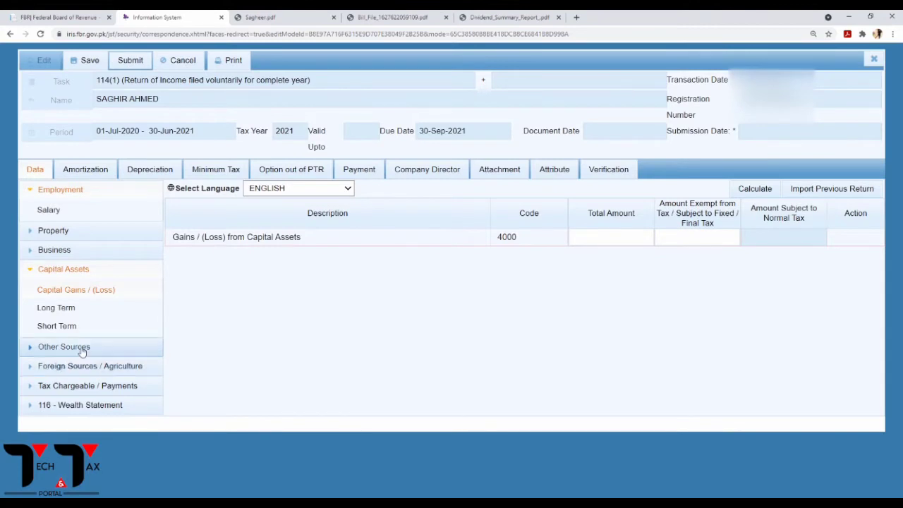
pyautogui.click(283, 17)
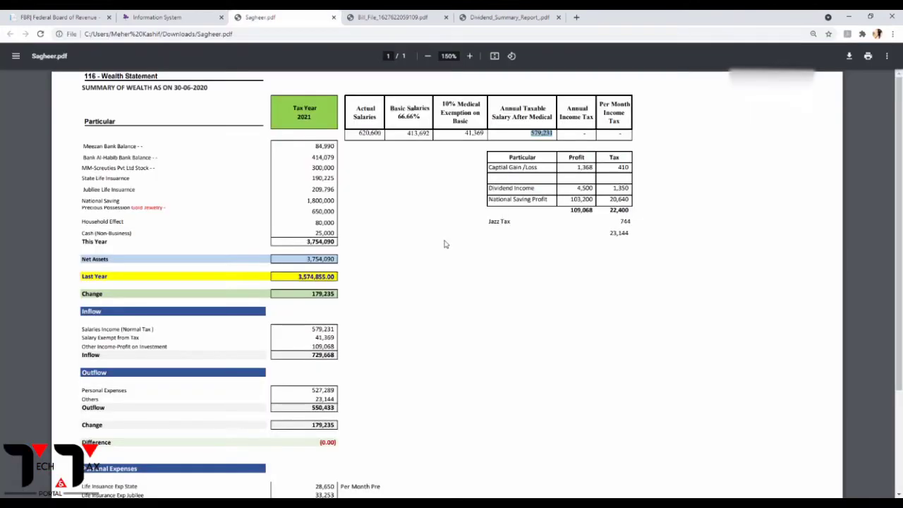
pyautogui.moveTo(489, 167); pyautogui.dragTo(537, 173)
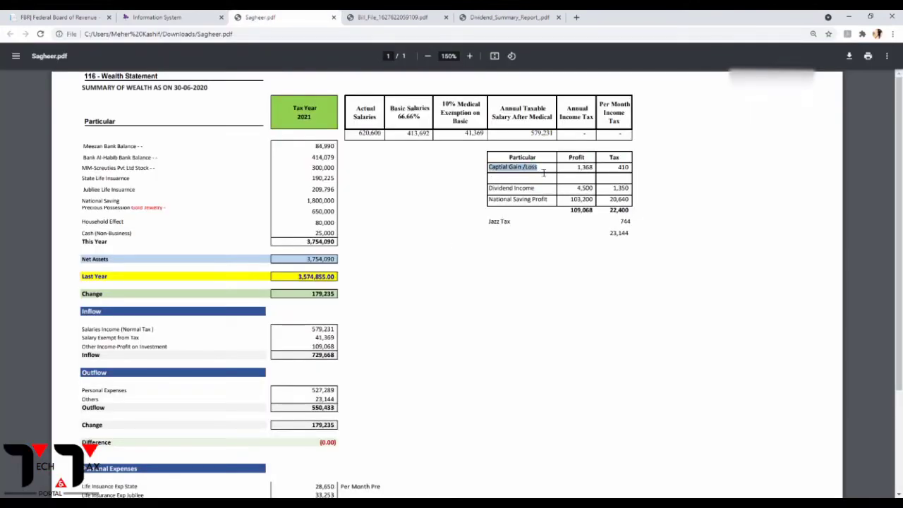
pyautogui.click(581, 172)
pyautogui.click(149, 20)
pyautogui.click(636, 238)
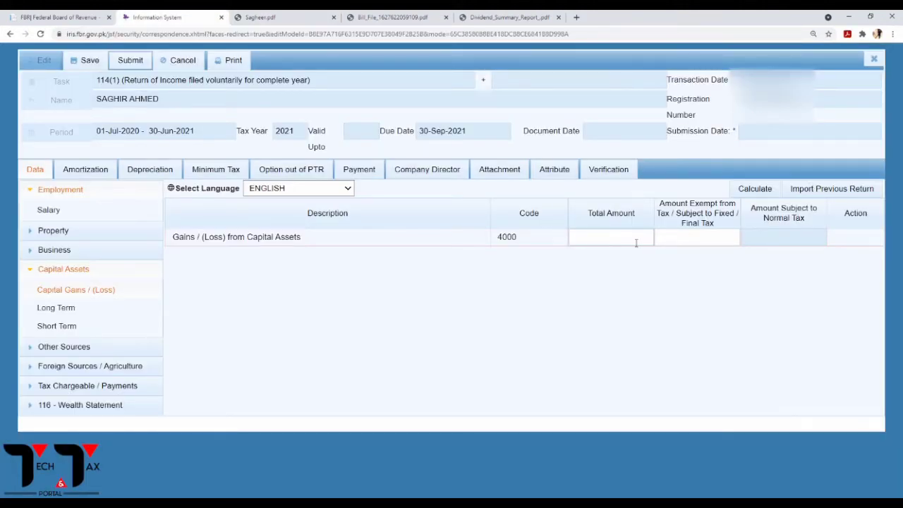
# Enter 1,368 as both Total Amount and Amount Exempt for code 4000 and recalculate.
pyautogui.write('1368')
pyautogui.click(681, 240)
pyautogui.write('1368')
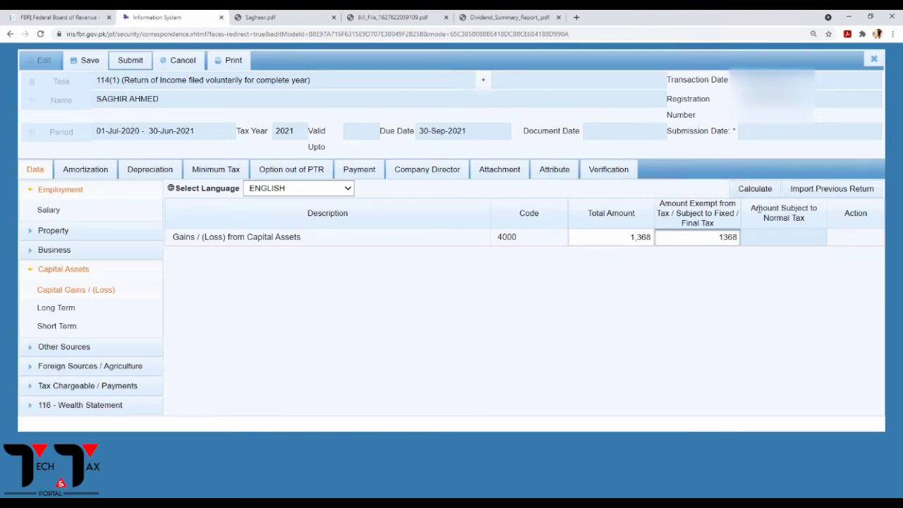
pyautogui.click(764, 190)
pyautogui.click(765, 192)
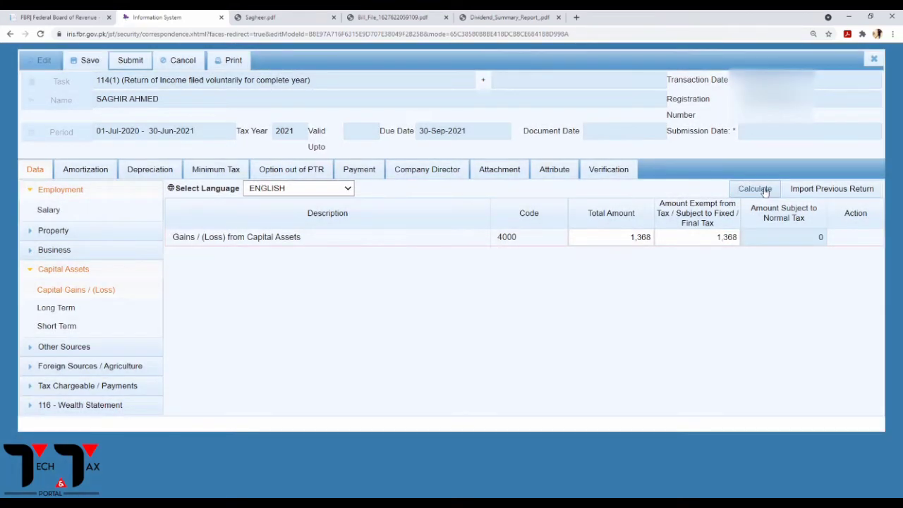
pyautogui.click(765, 192)
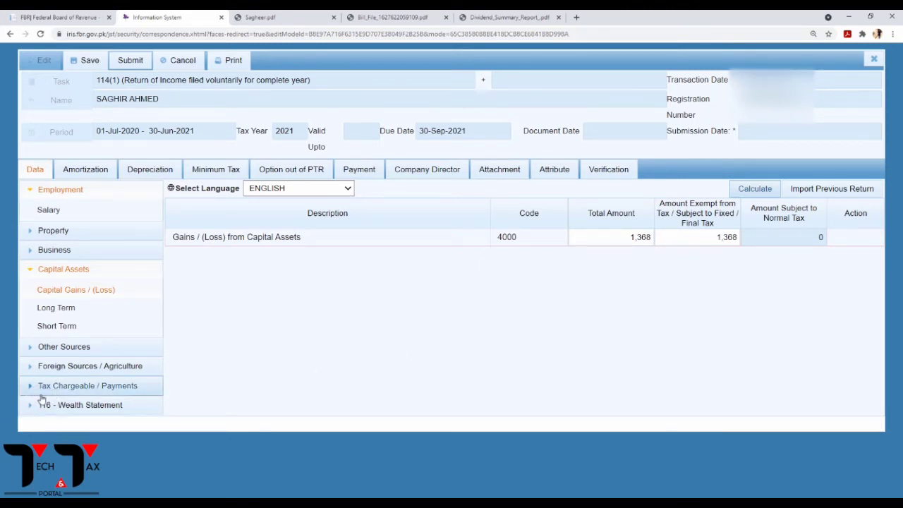
# Open the Final / Fixed / Minimum / Average / Relevant / Reduced Tax schedule under Tax Chargeable / Payments.
pyautogui.click(64, 387)
pyautogui.scroll(-1, 71, 389)
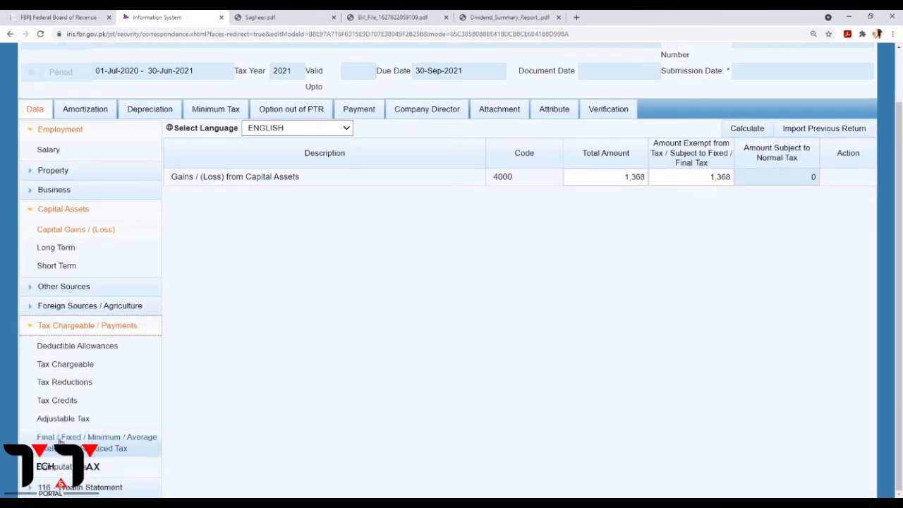
pyautogui.click(60, 441)
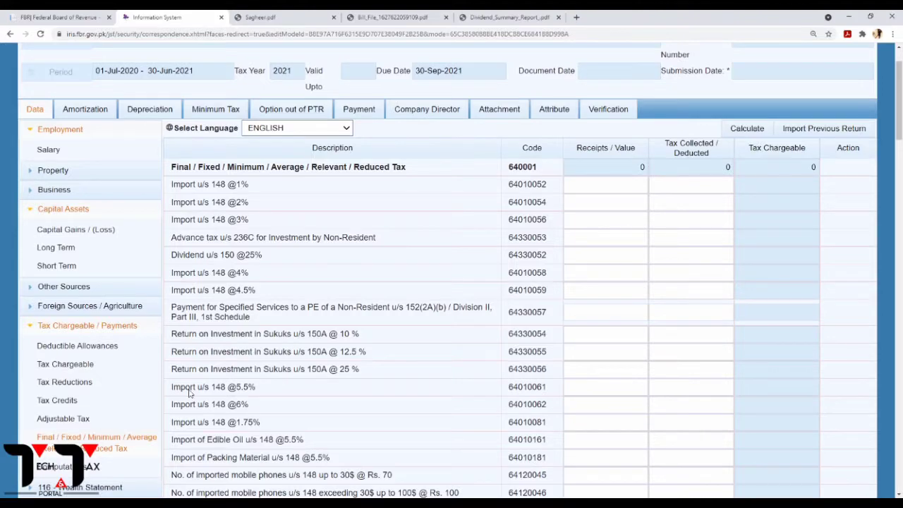
pyautogui.scroll(-3, 252, 350)
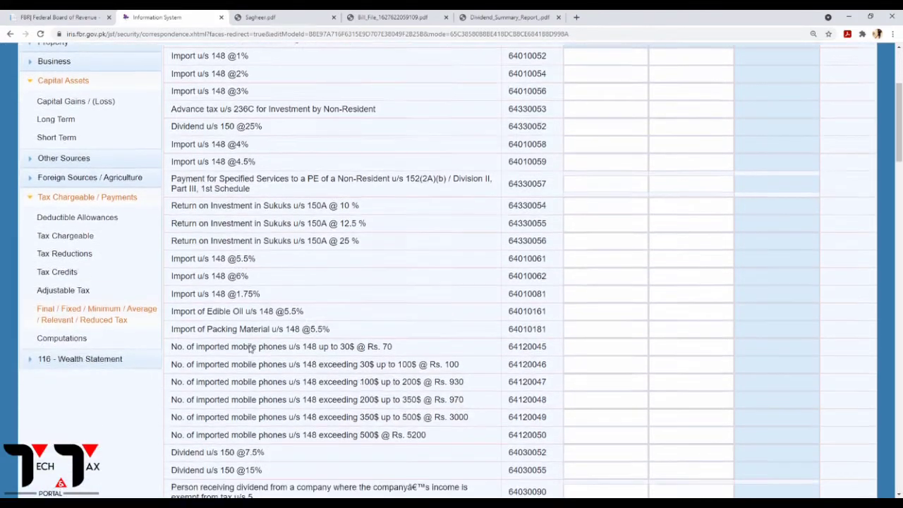
pyautogui.scroll(-7, 252, 350)
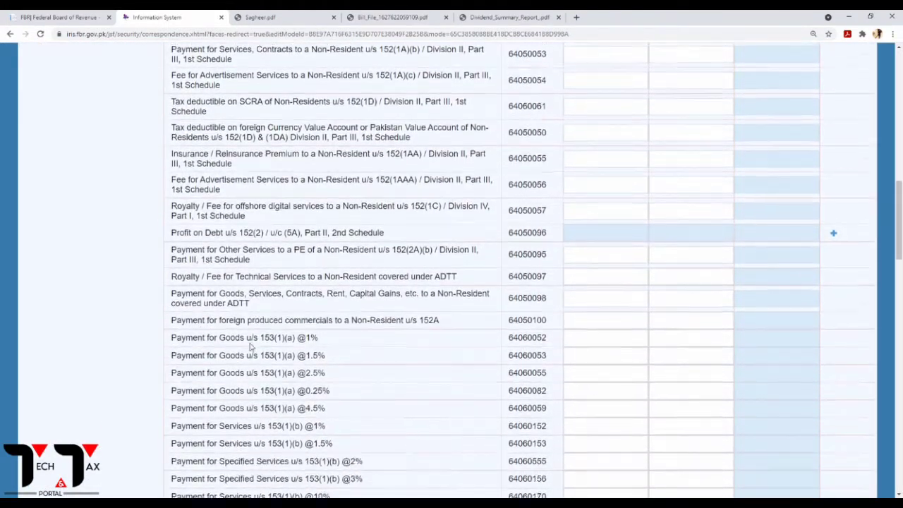
pyautogui.scroll(-10, 251, 348)
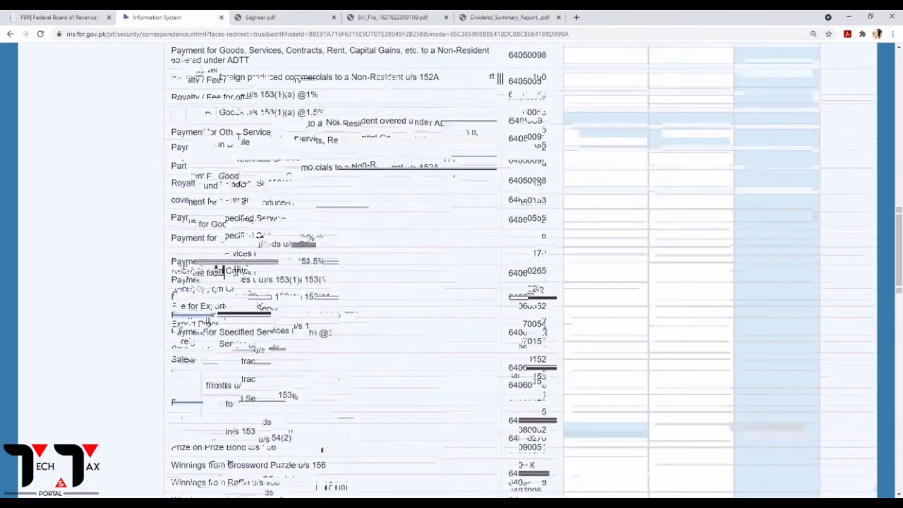
pyautogui.scroll(-5, 254, 346)
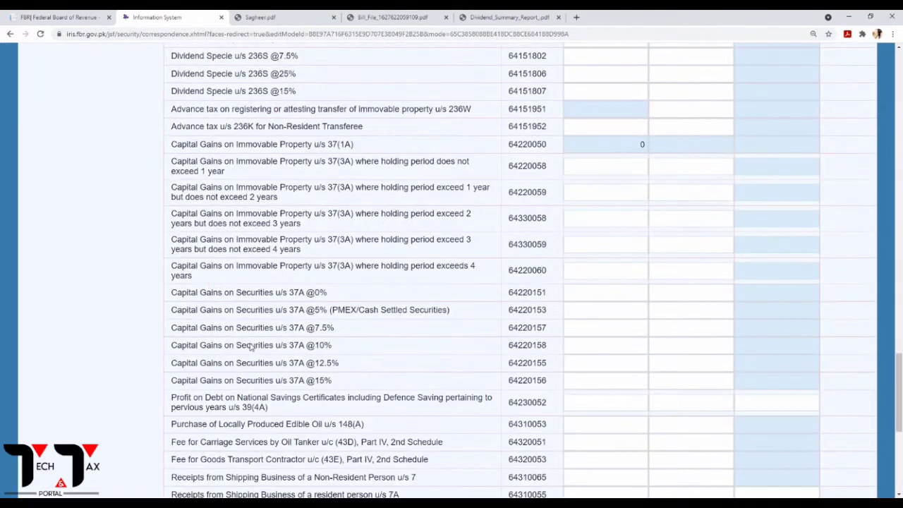
pyautogui.moveTo(176, 382)
pyautogui.mouseDown()
pyautogui.moveTo(337, 386)
pyautogui.moveTo(186, 389)
pyautogui.mouseUp()
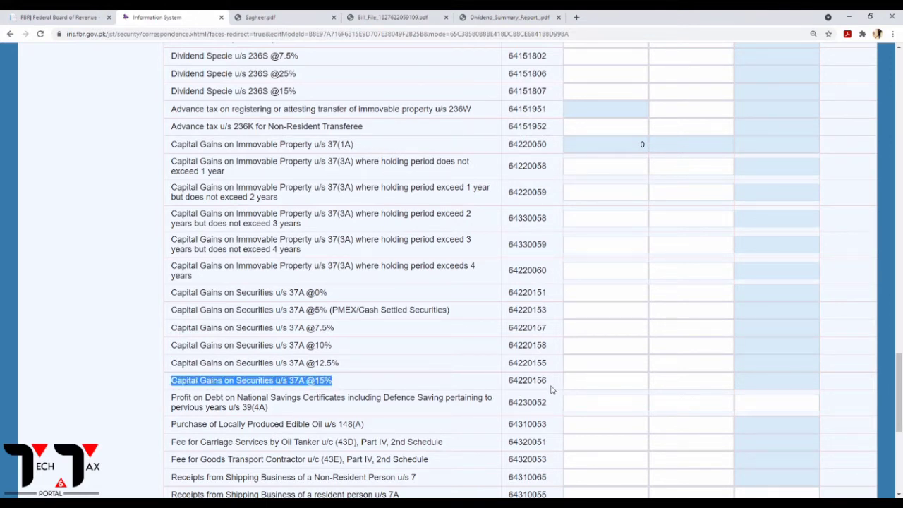
pyautogui.moveTo(554, 390); pyautogui.dragTo(500, 390)
pyautogui.click(592, 381)
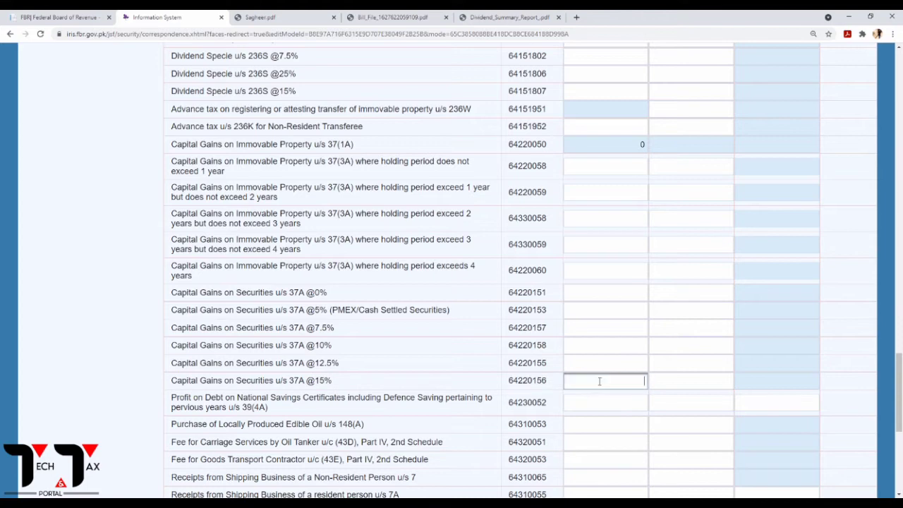
pyautogui.click(306, 13)
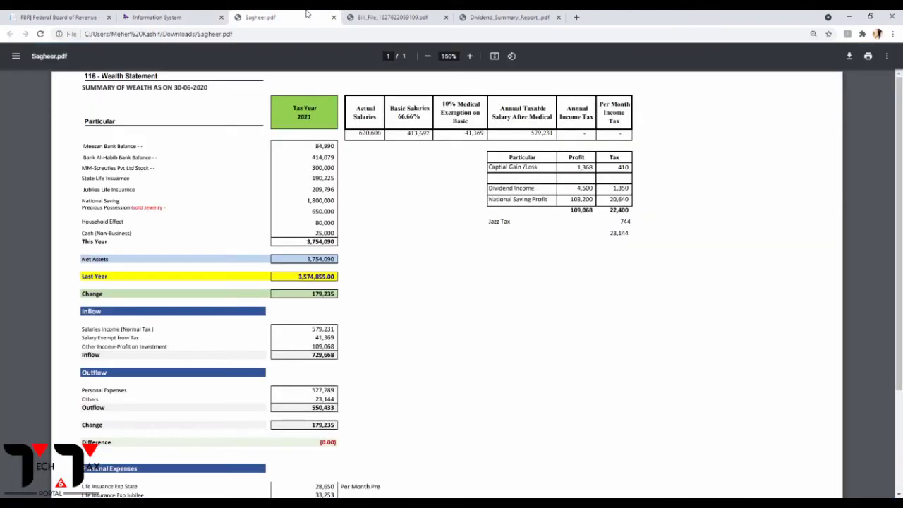
pyautogui.click(85, 16)
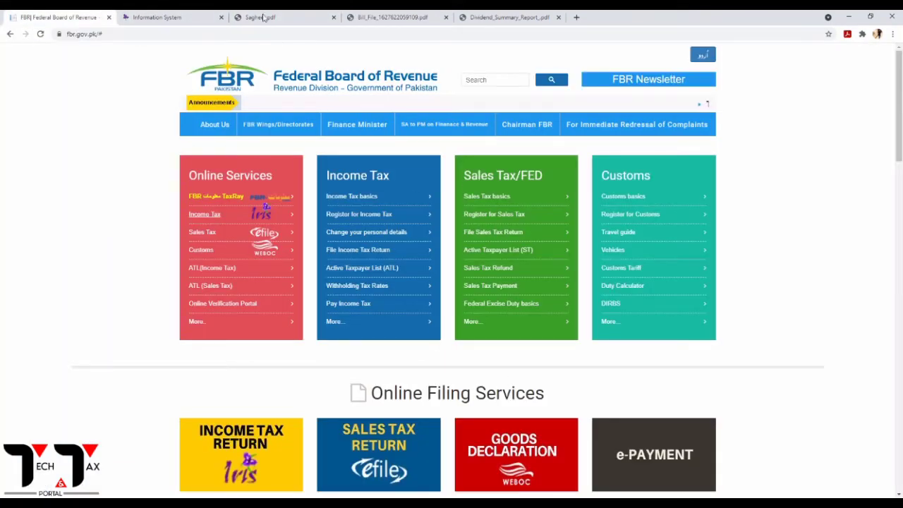
pyautogui.click(205, 17)
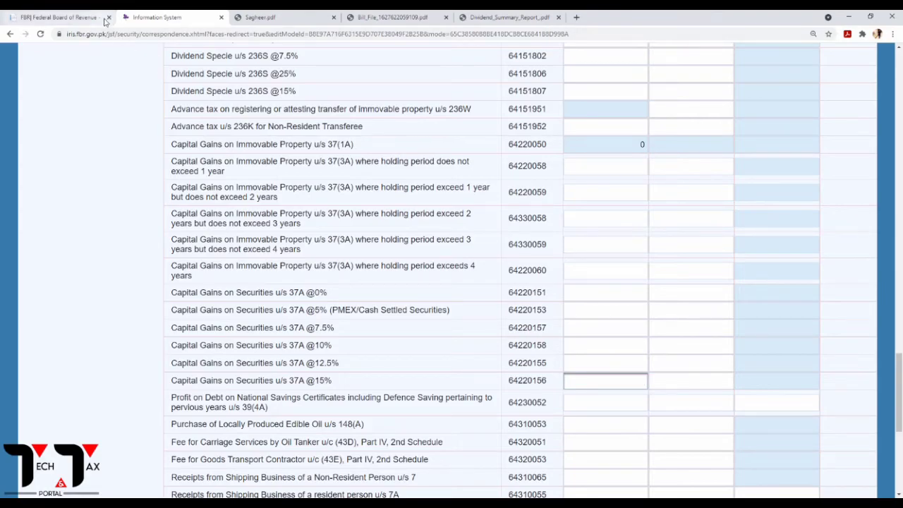
pyautogui.click(104, 21)
pyautogui.click(109, 17)
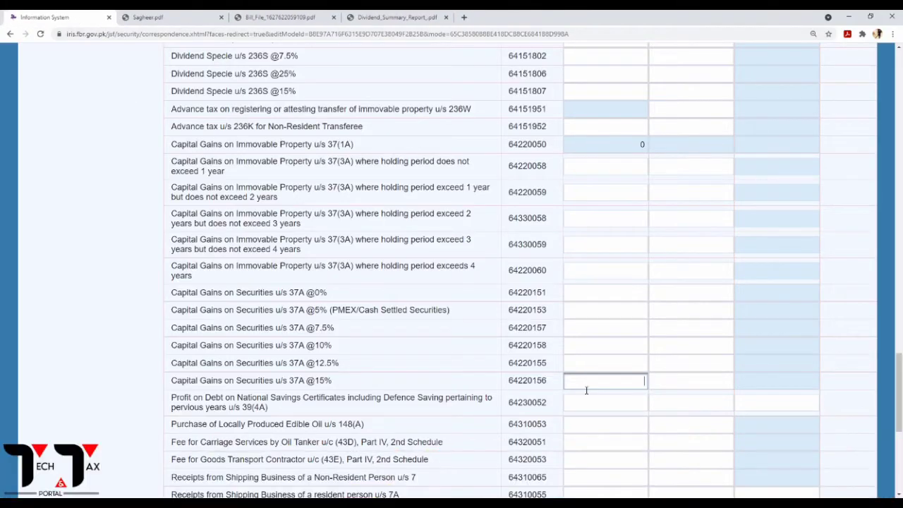
pyautogui.write('1368')
pyautogui.click(670, 381)
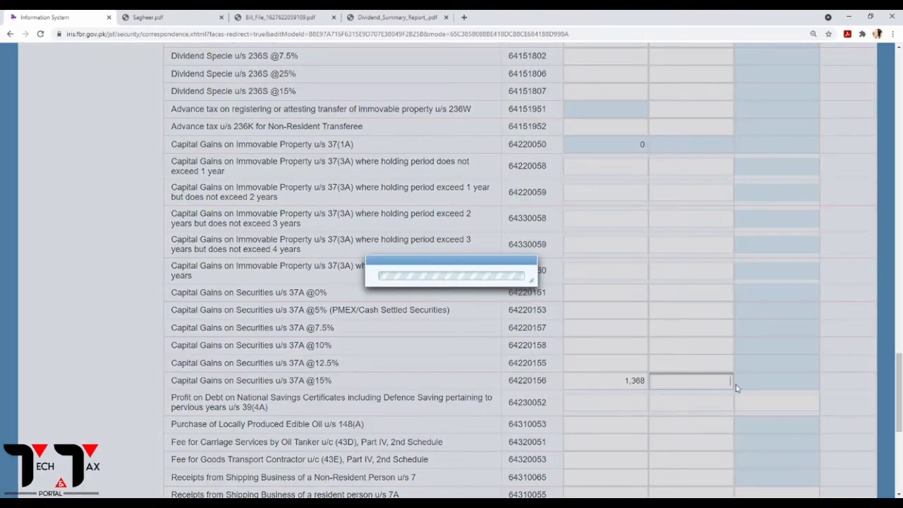
pyautogui.scroll(15, 776, 372)
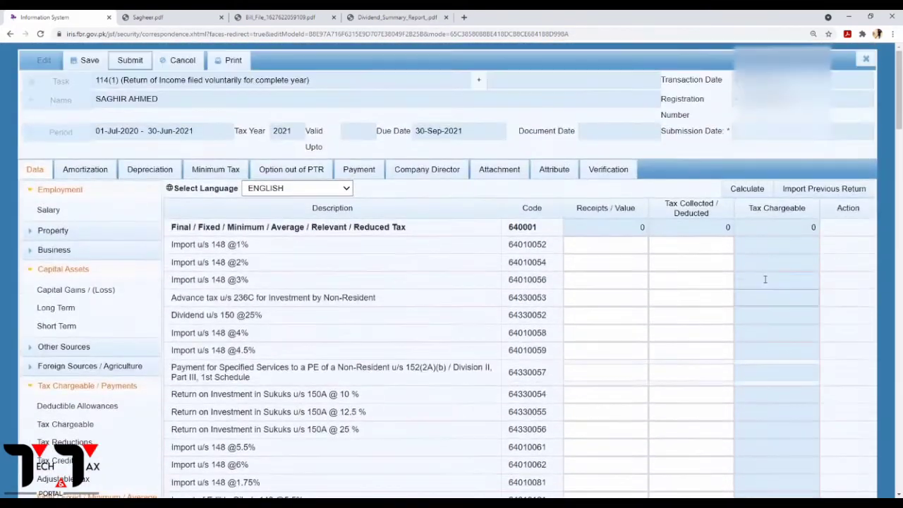
# Recalculate the final tax totals, showing 205 tax chargeable on the capital gain.
pyautogui.click(736, 191)
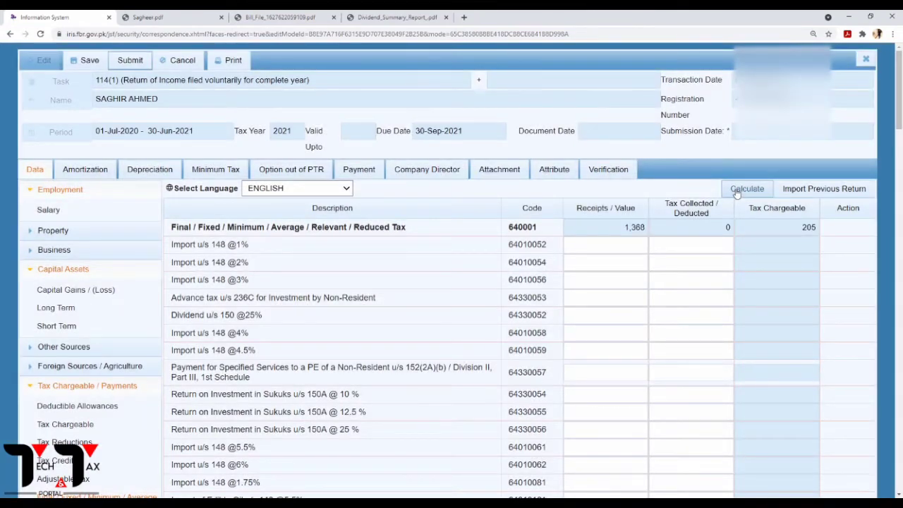
pyautogui.doubleClick(808, 227)
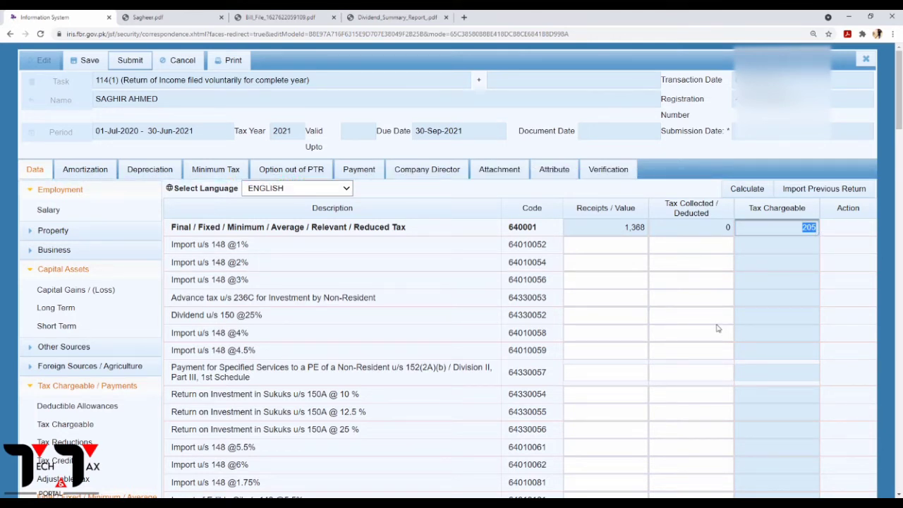
pyautogui.scroll(-20, 718, 329)
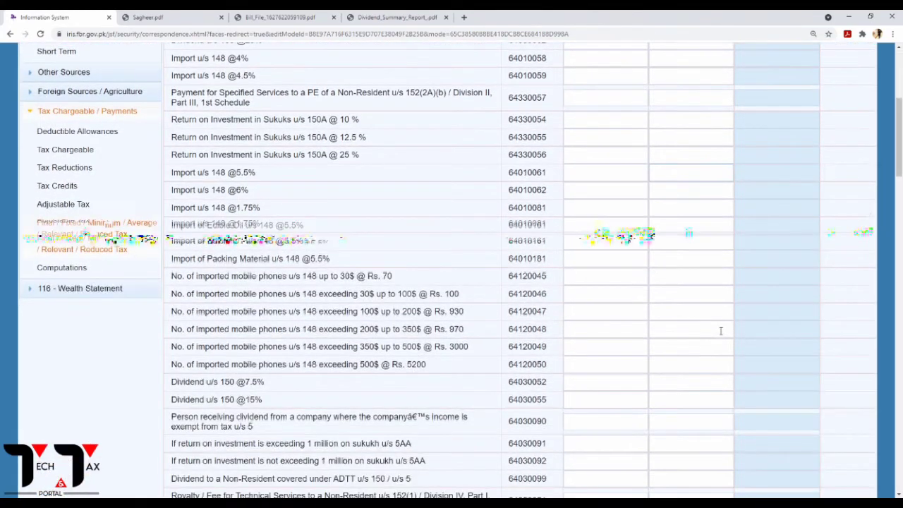
pyautogui.scroll(-5, 721, 330)
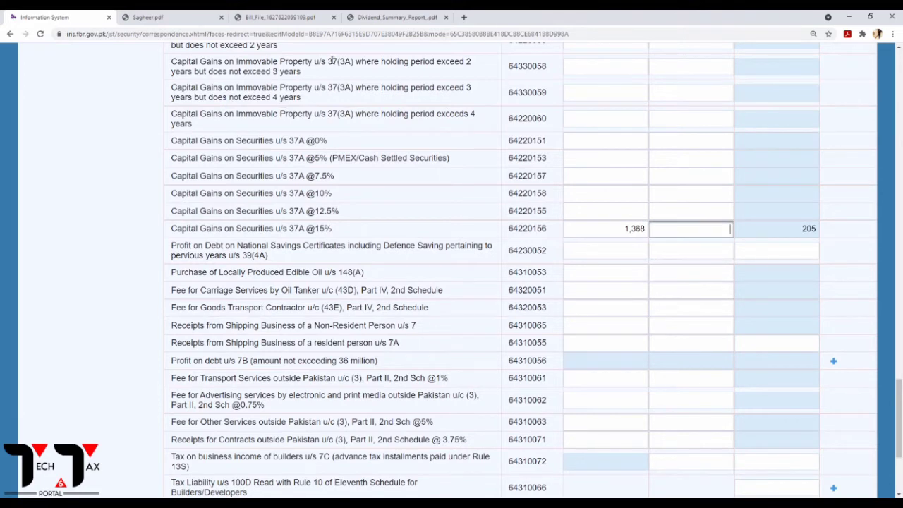
pyautogui.click(170, 24)
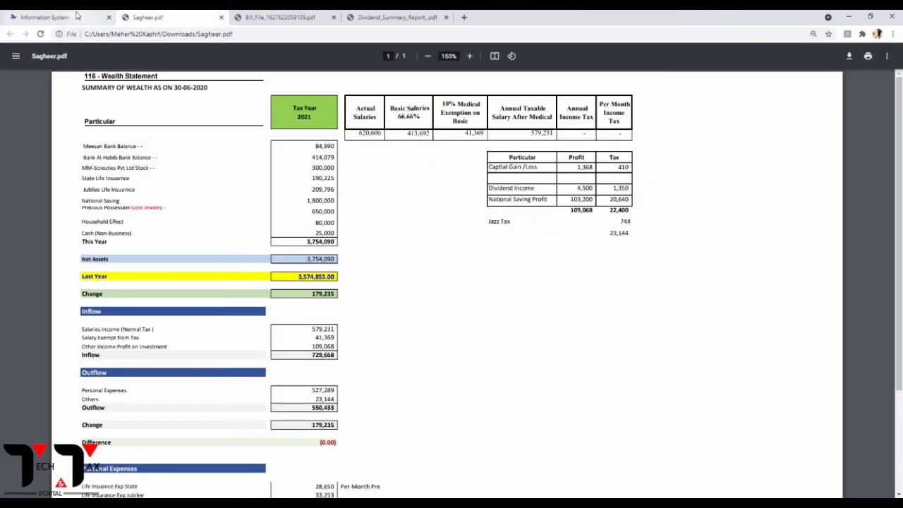
pyautogui.click(50, 17)
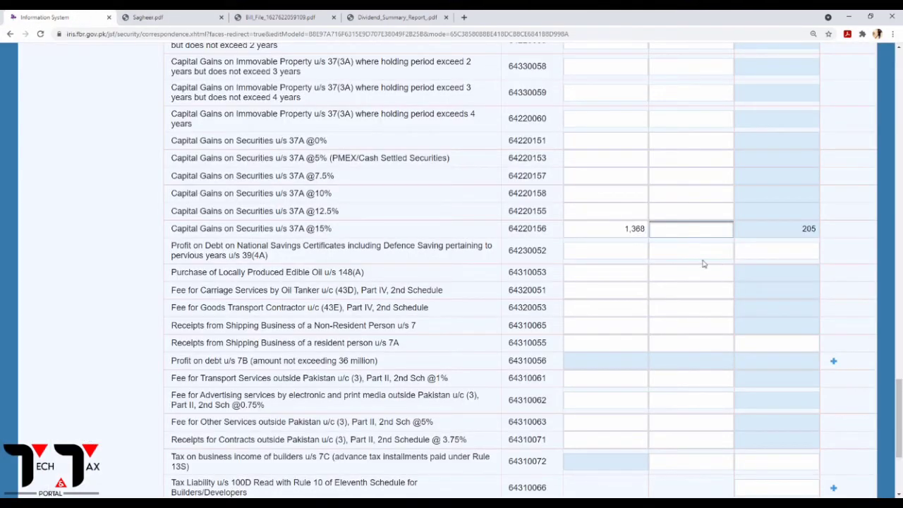
pyautogui.write('410')
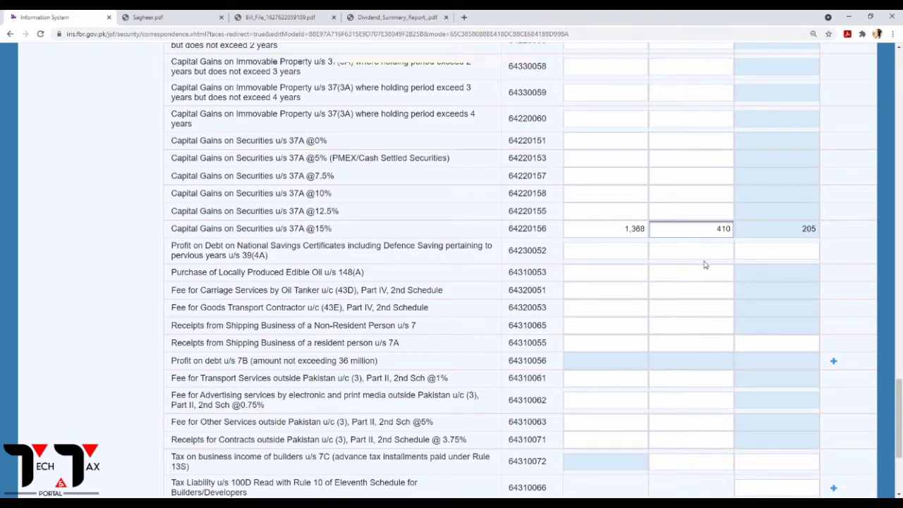
pyautogui.scroll(10, 759, 224)
pyautogui.middleClick(751, 209)
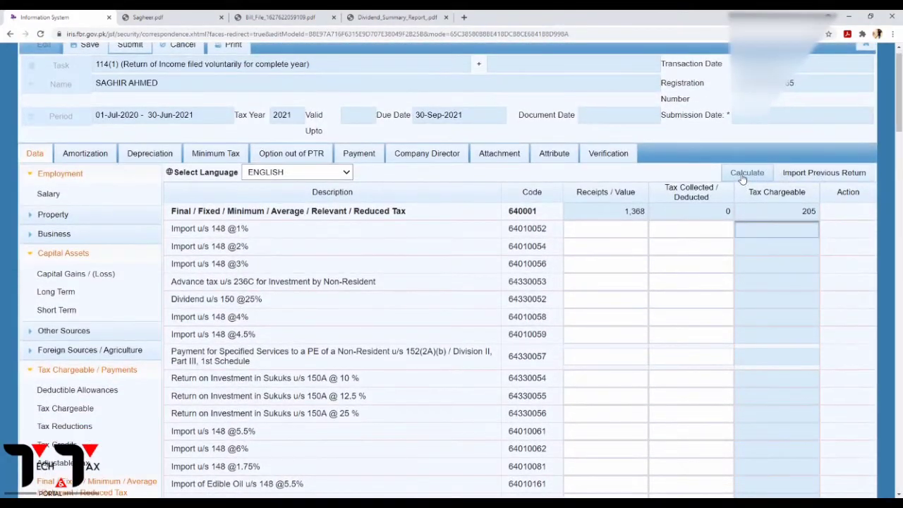
pyautogui.click(742, 175)
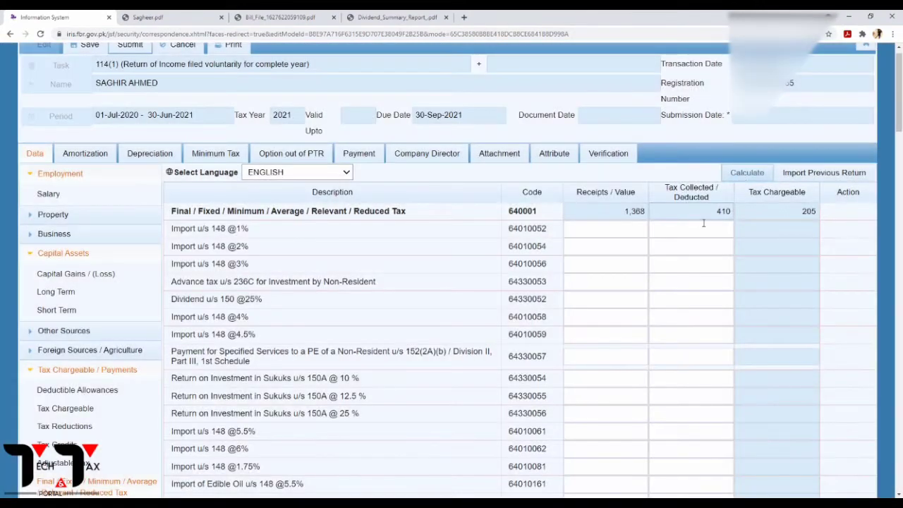
pyautogui.click(706, 216)
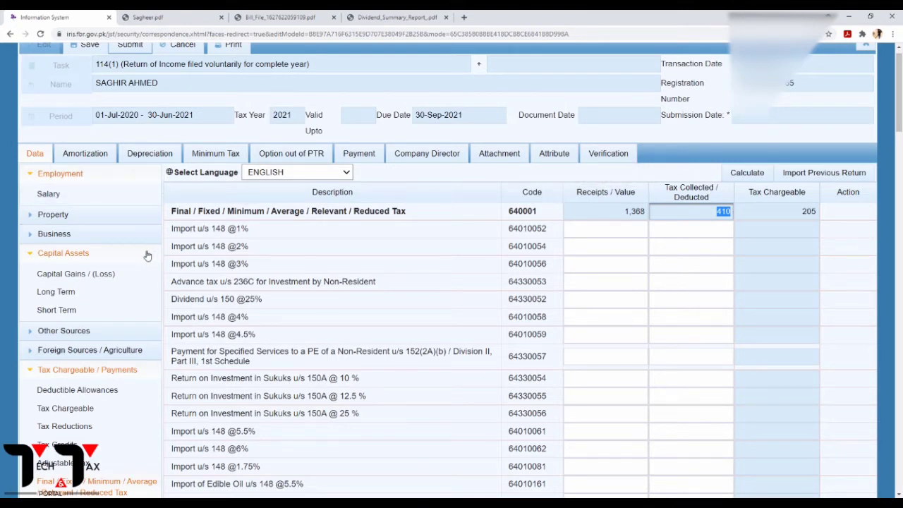
# Refresh the Capital Assets section and bring up Dividend_Summary_Report.pdf.
pyautogui.click(32, 260)
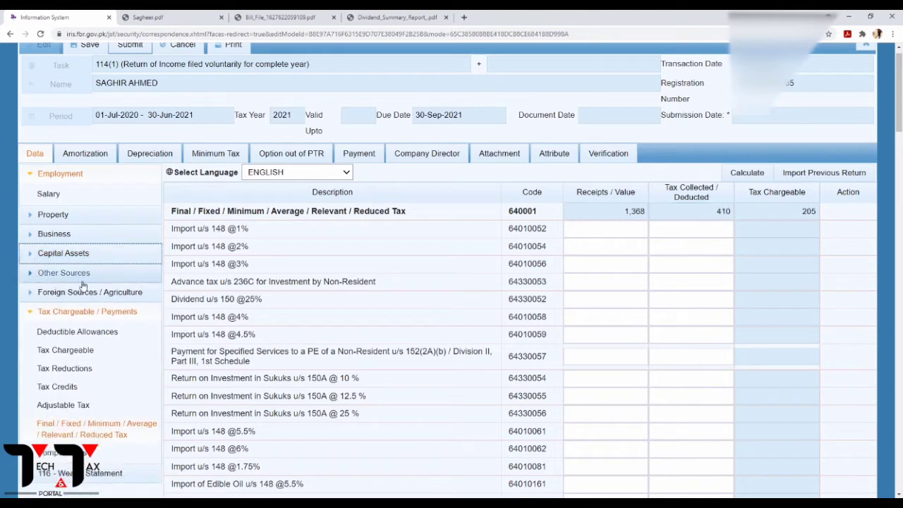
pyautogui.click(34, 261)
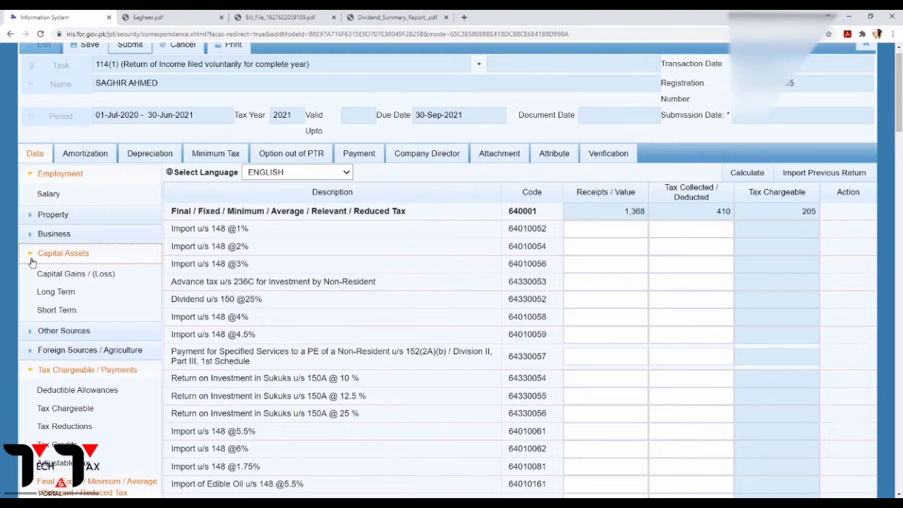
pyautogui.click(385, 21)
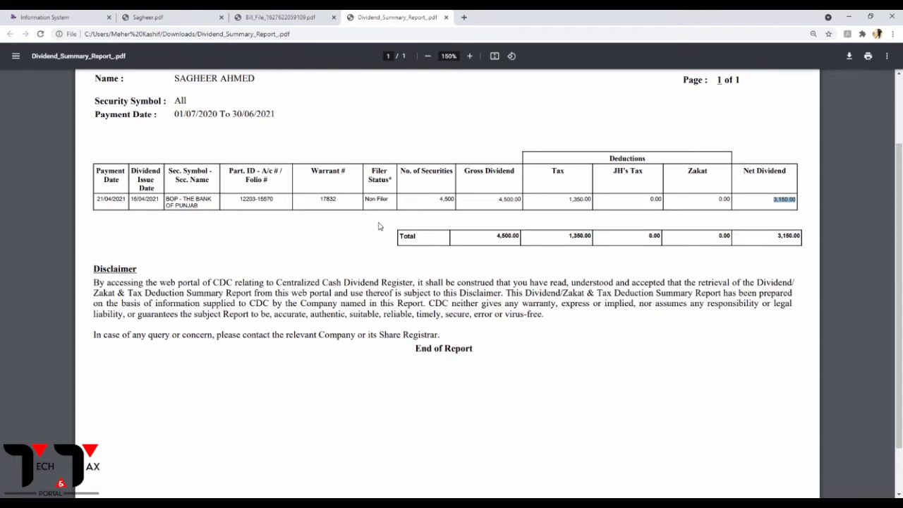
# Note The Bank of Punjab's 4,500.00 gross dividend and 1,350.00 tax deducted in the report.
pyautogui.doubleClick(433, 304)
pyautogui.click(497, 203)
pyautogui.moveTo(497, 203); pyautogui.dragTo(514, 203)
pyautogui.moveTo(569, 204); pyautogui.dragTo(588, 204)
pyautogui.click(572, 218)
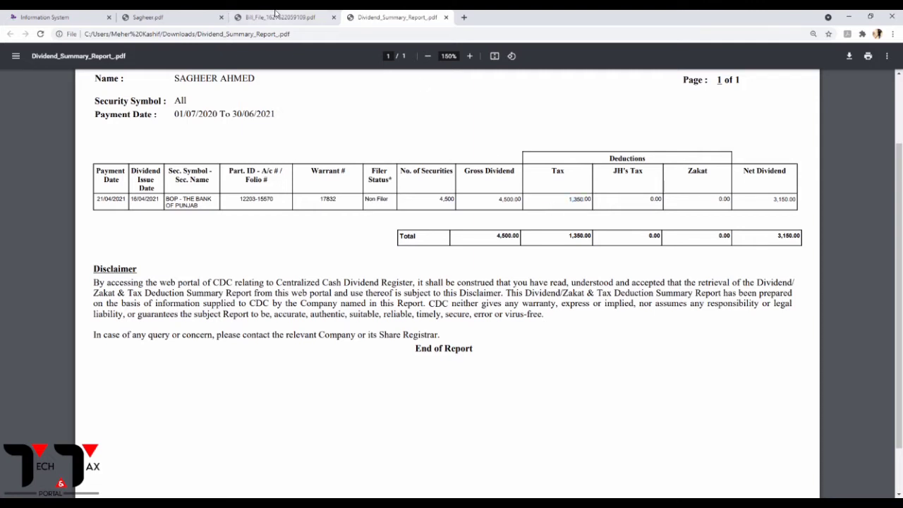
pyautogui.click(60, 18)
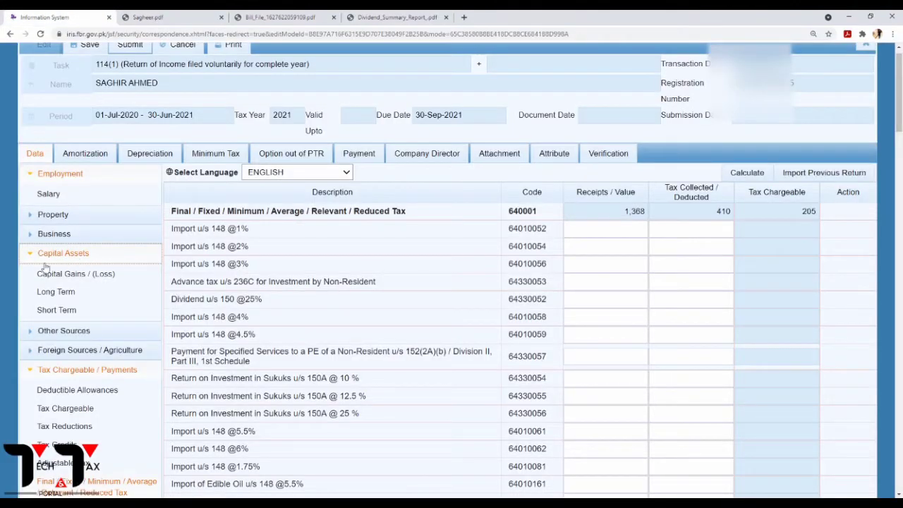
# Open Other Sources > Receipts / Deductions and find the Other Receipts row, code 5028.
pyautogui.click(30, 255)
pyautogui.click(35, 317)
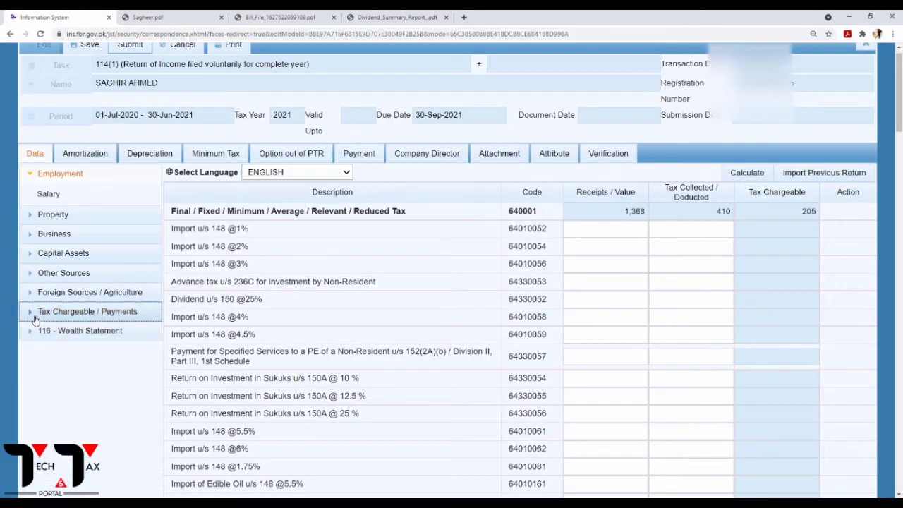
pyautogui.click(44, 274)
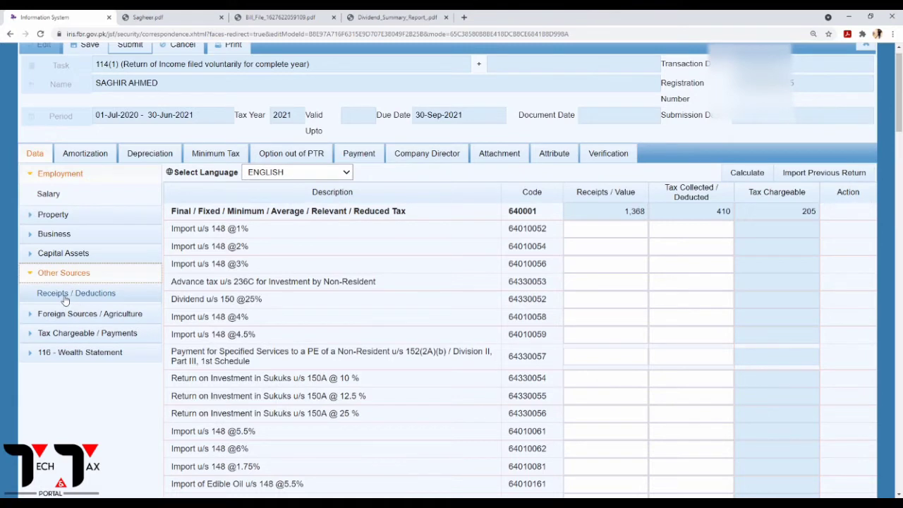
pyautogui.click(64, 300)
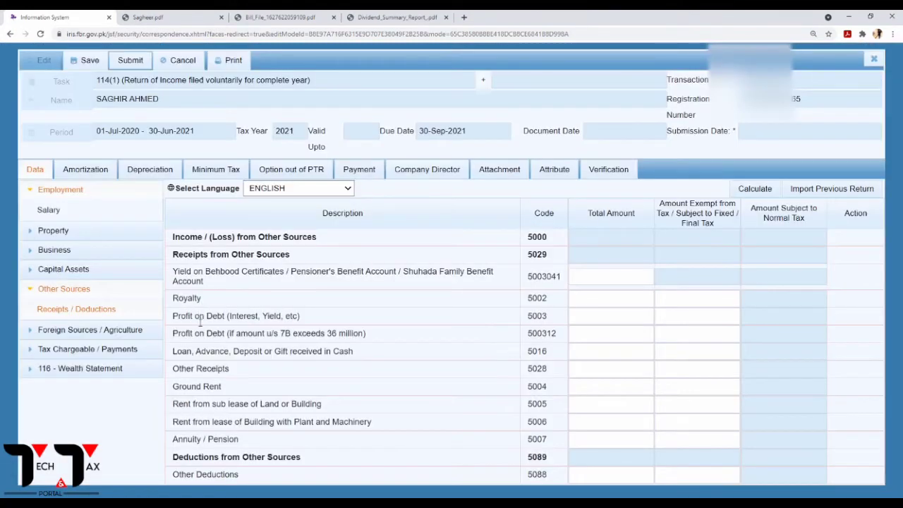
pyautogui.moveTo(189, 370); pyautogui.dragTo(253, 370)
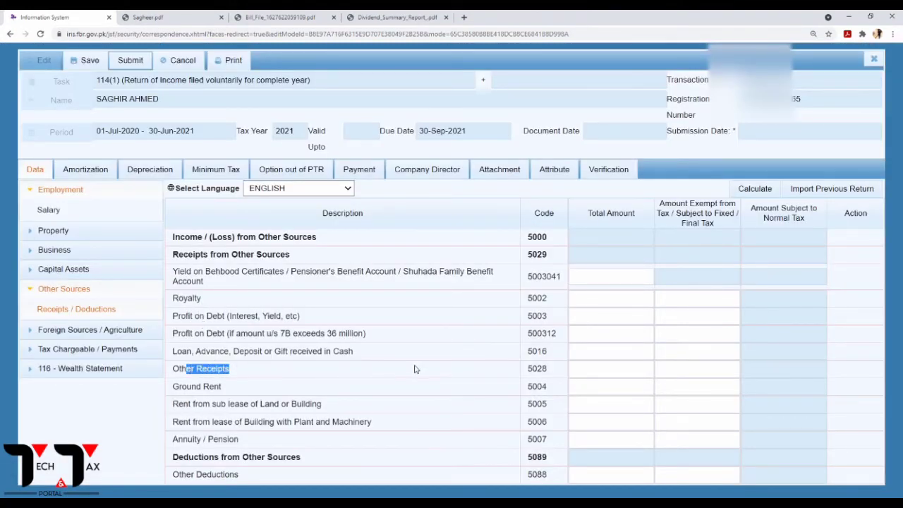
pyautogui.moveTo(529, 370); pyautogui.dragTo(548, 369)
# Enter 4,500 as Other Receipts total, fully exempt, and recalculate the Other Sources totals.
pyautogui.click(589, 370)
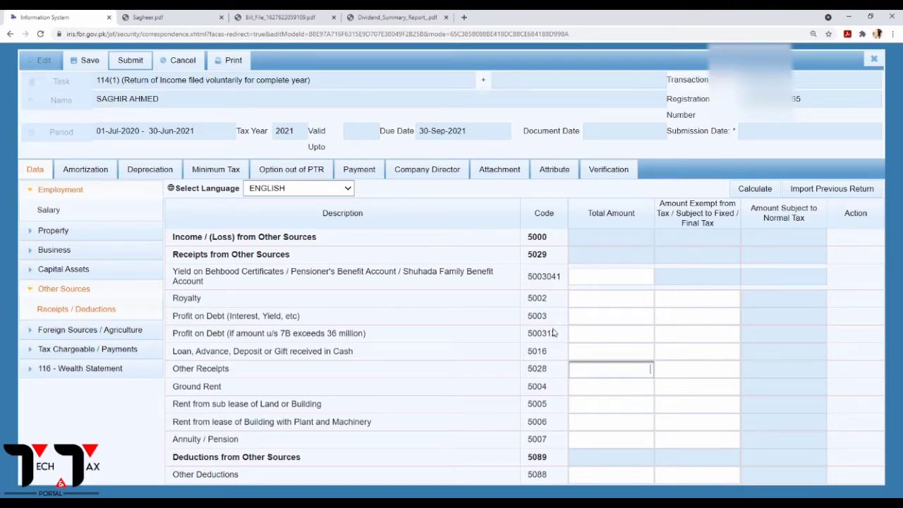
pyautogui.write('4500')
pyautogui.click(677, 368)
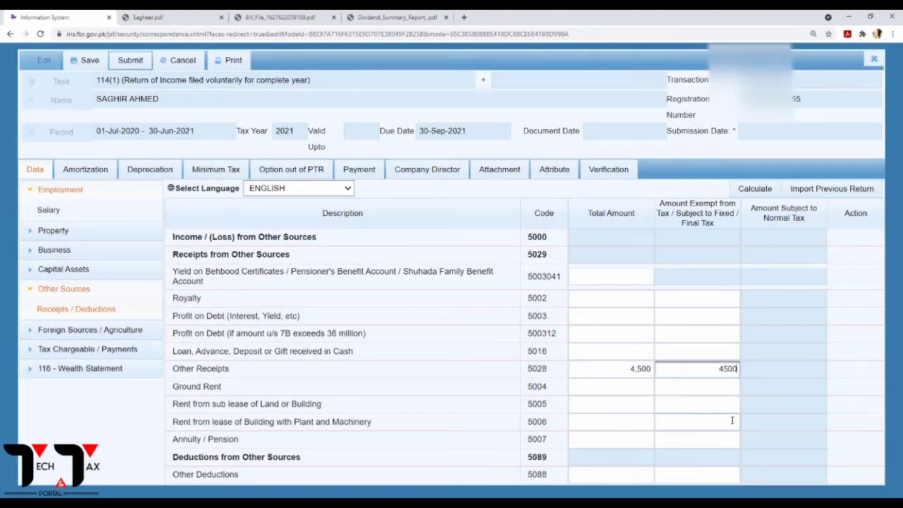
pyautogui.click(765, 192)
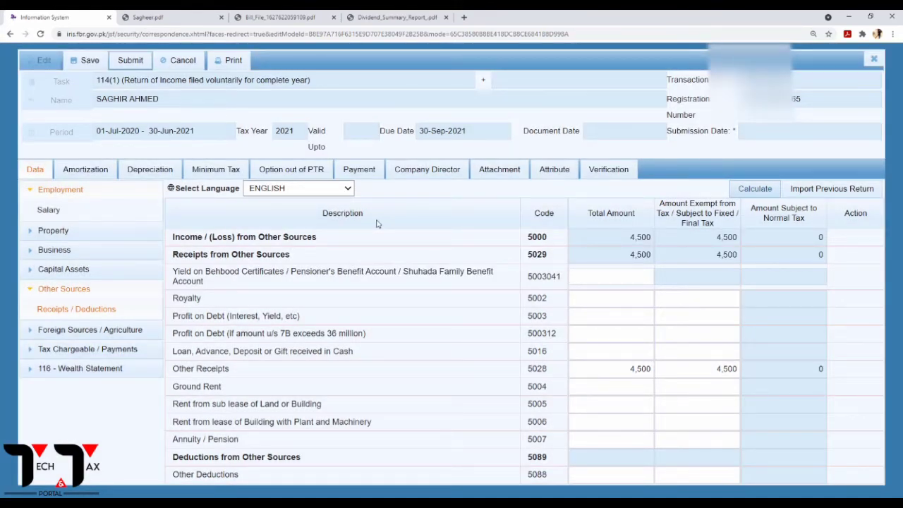
pyautogui.click(33, 290)
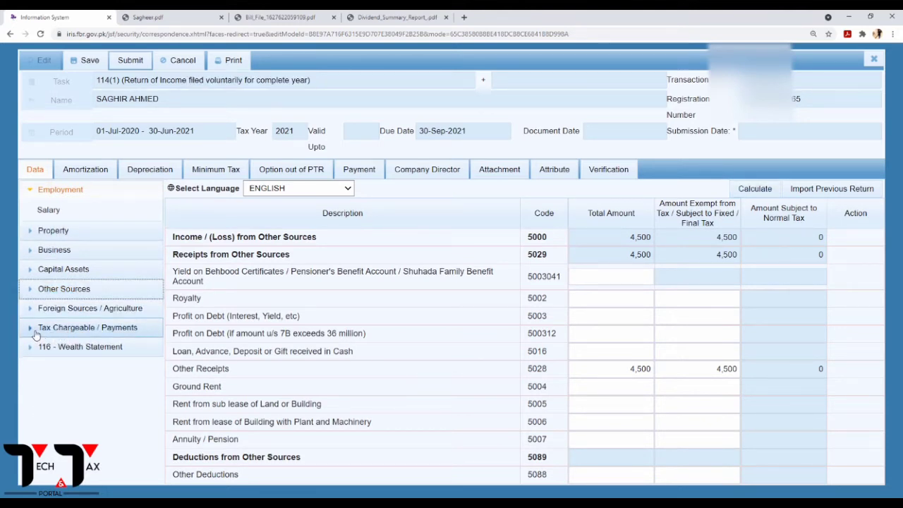
pyautogui.click(33, 331)
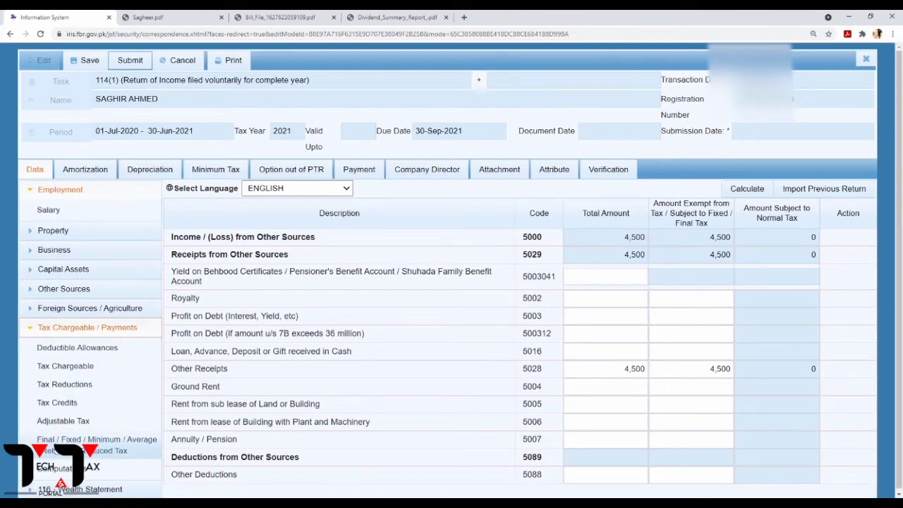
pyautogui.click(97, 441)
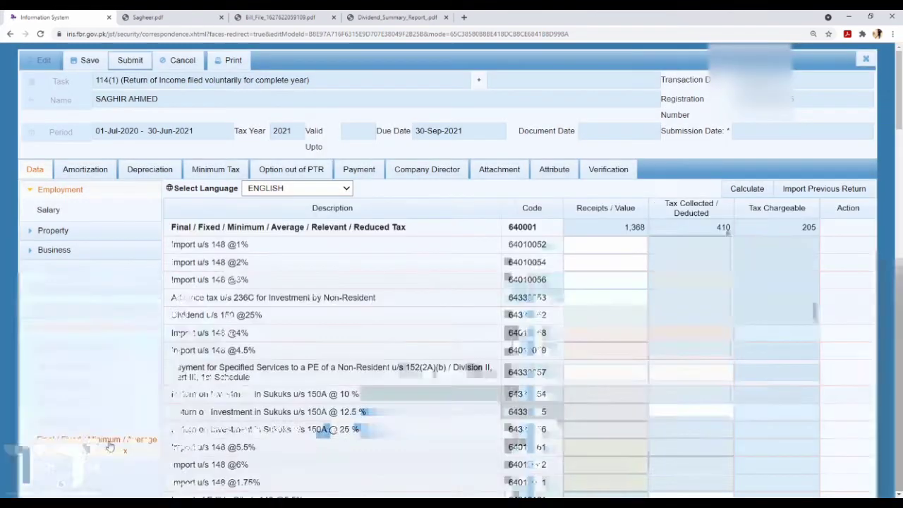
pyautogui.scroll(-3, 294, 351)
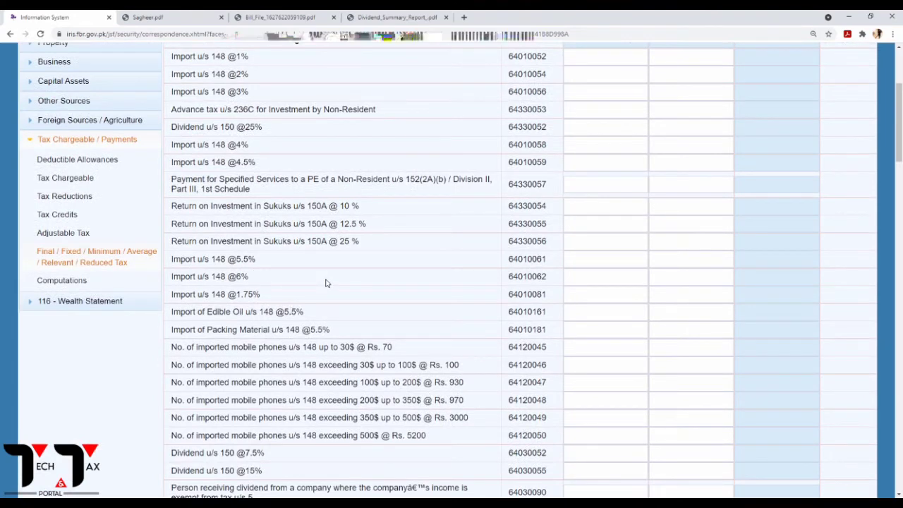
pyautogui.scroll(-2, 326, 283)
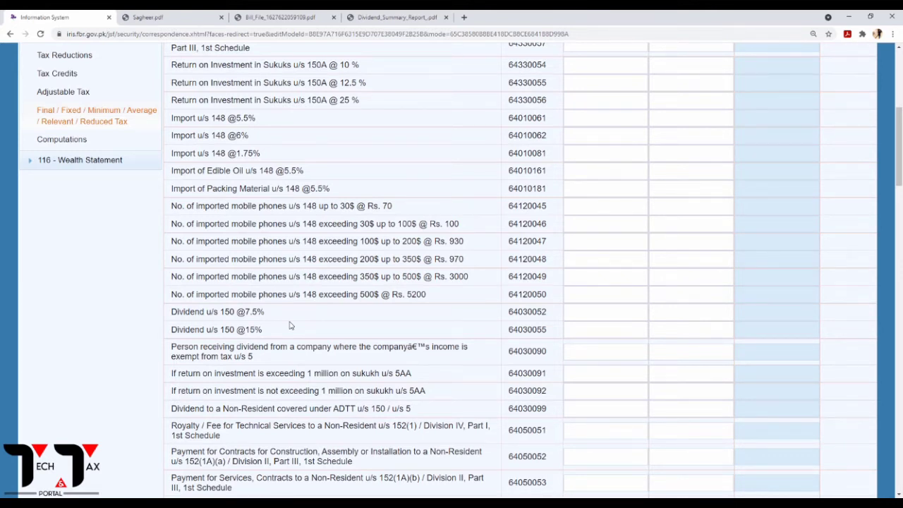
pyautogui.moveTo(549, 332); pyautogui.dragTo(495, 330)
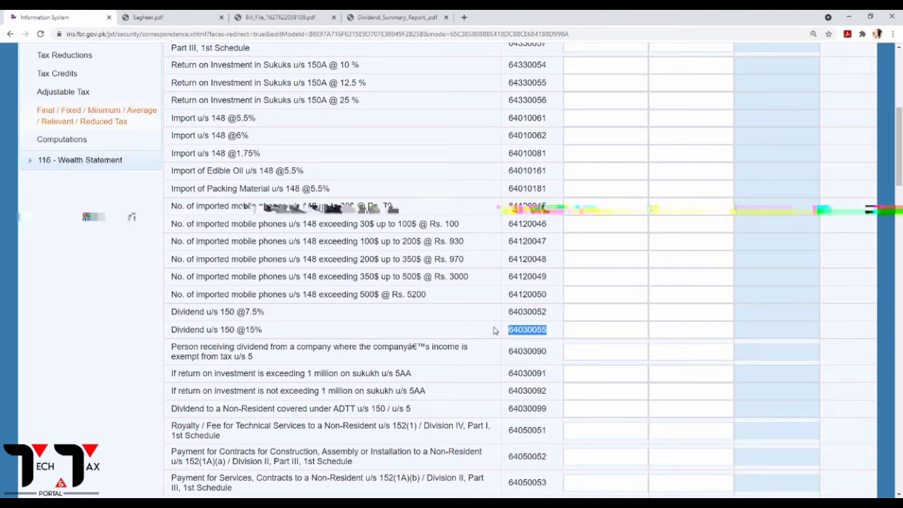
pyautogui.scroll(-3, 494, 330)
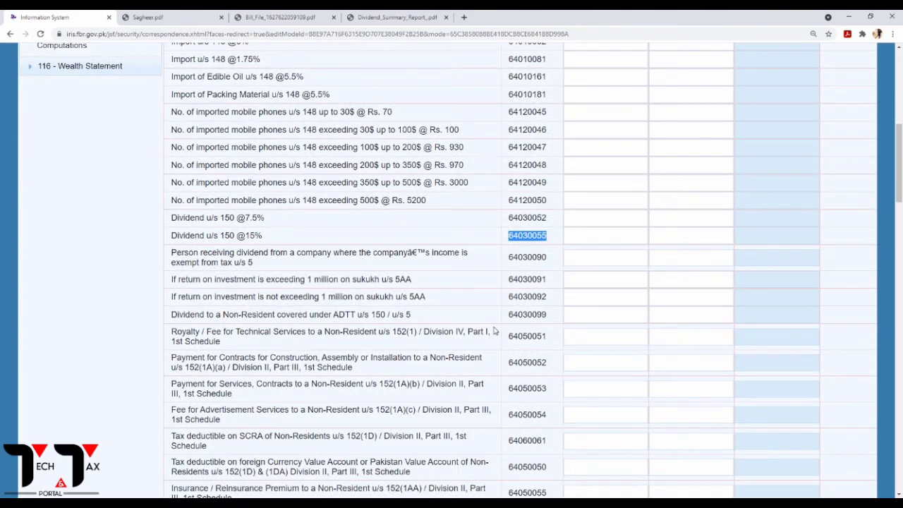
pyautogui.scroll(2, 494, 331)
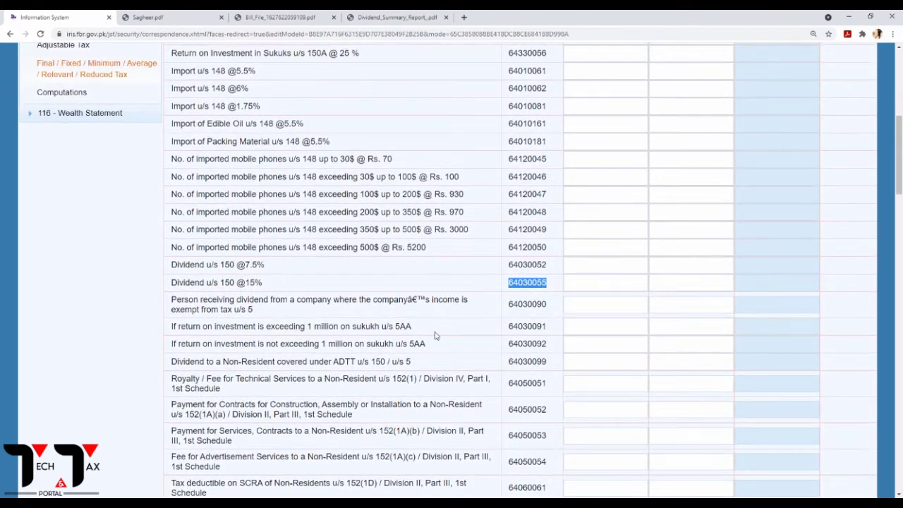
pyautogui.click(435, 336)
pyautogui.click(607, 285)
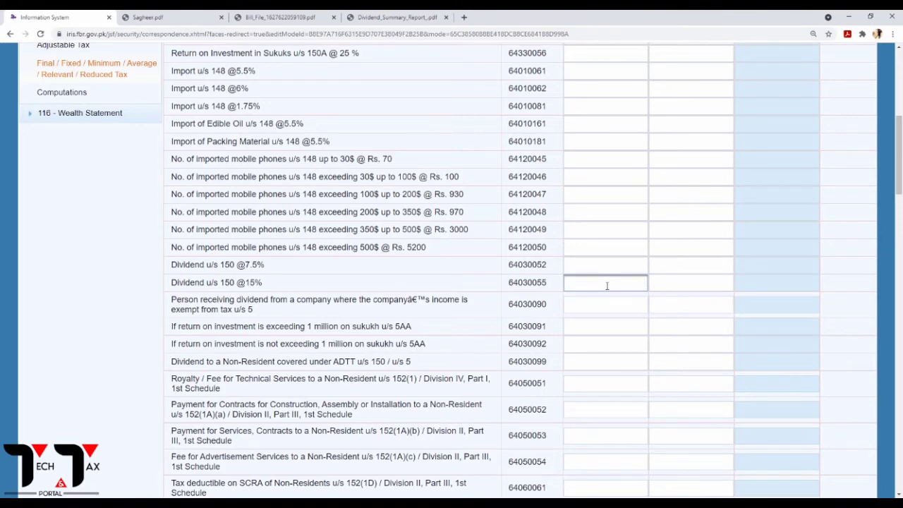
pyautogui.scroll(-8, 589, 292)
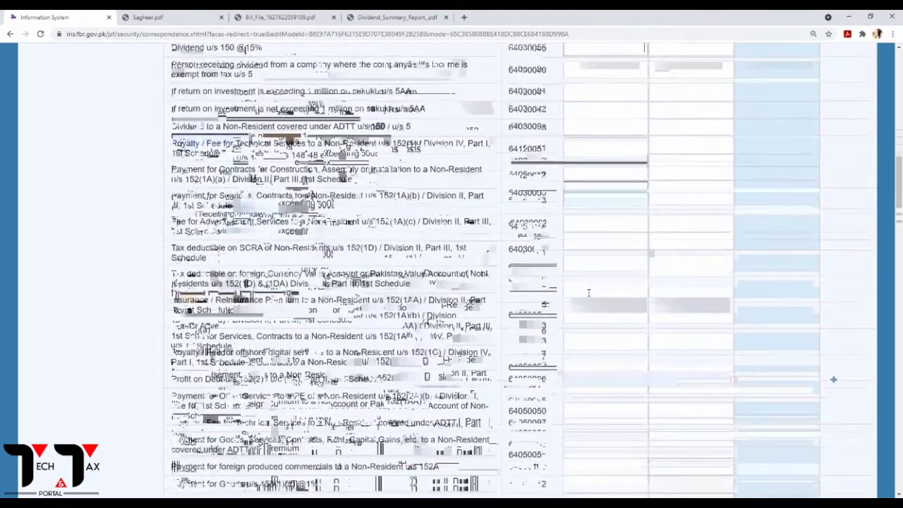
pyautogui.scroll(-10, 584, 292)
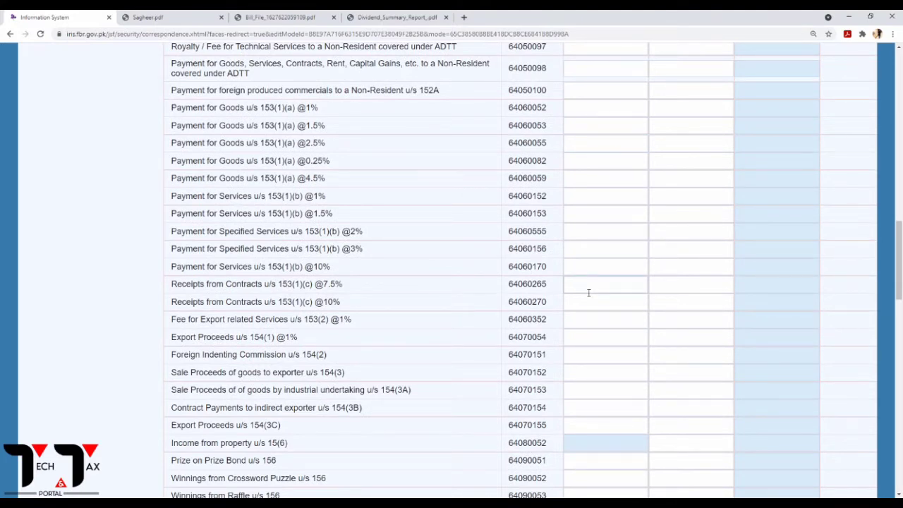
pyautogui.scroll(-15, 588, 292)
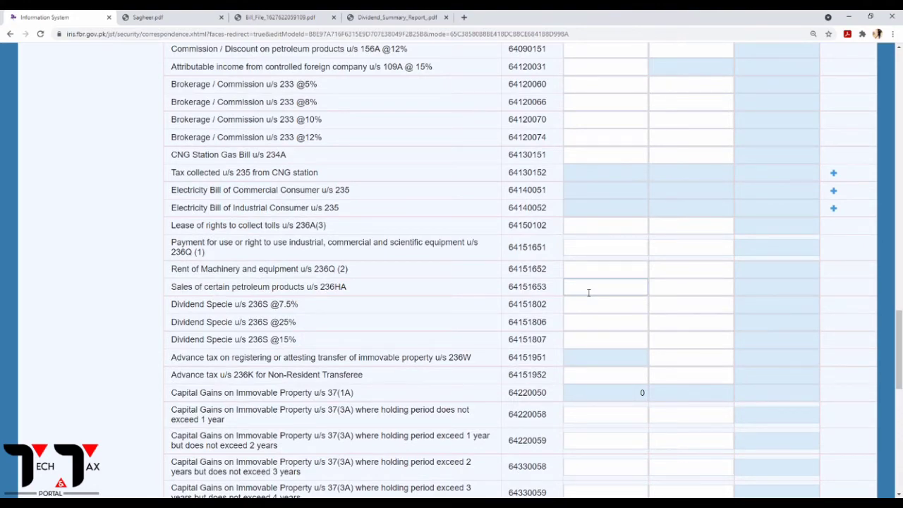
pyautogui.scroll(-4, 589, 292)
pyautogui.scroll(20, 588, 292)
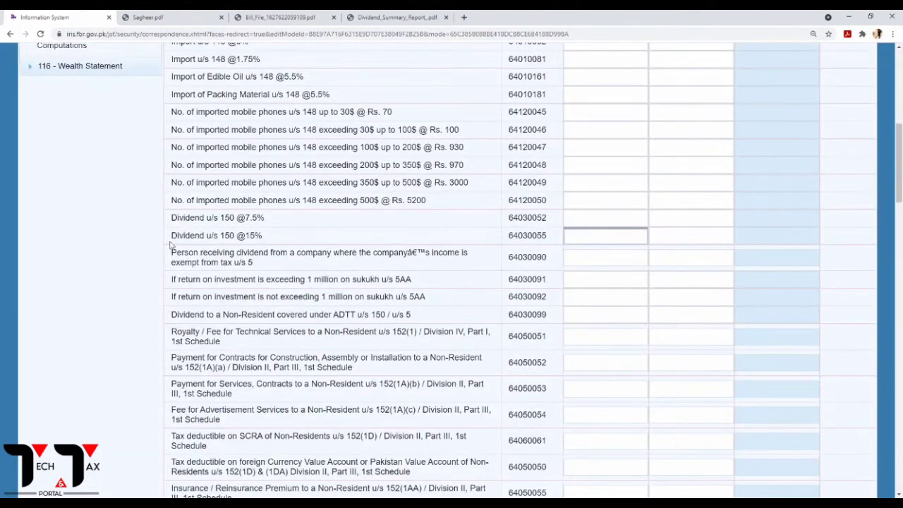
pyautogui.moveTo(170, 238); pyautogui.dragTo(574, 244)
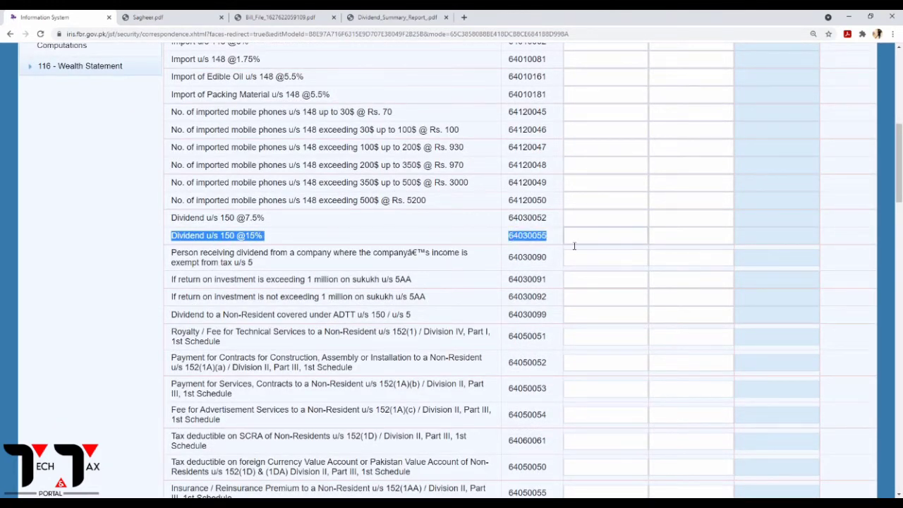
pyautogui.click(573, 241)
pyautogui.scroll(3, 559, 257)
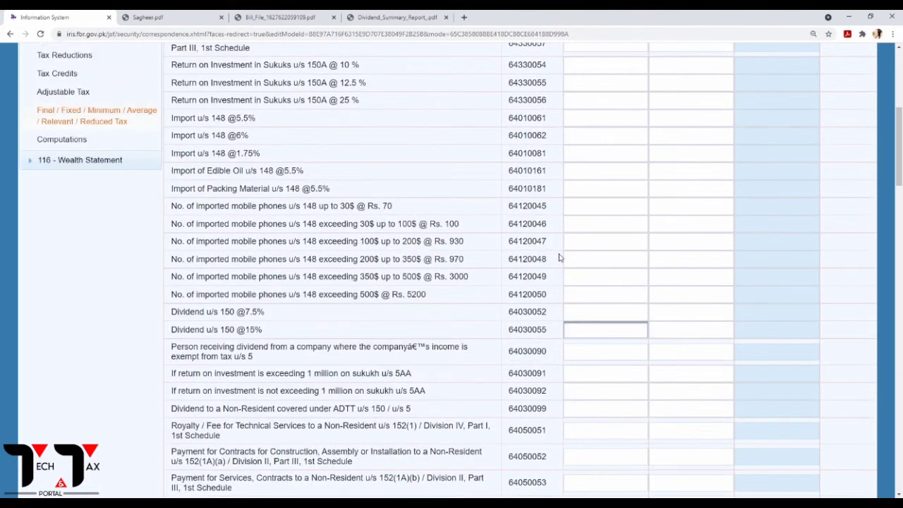
pyautogui.click(385, 15)
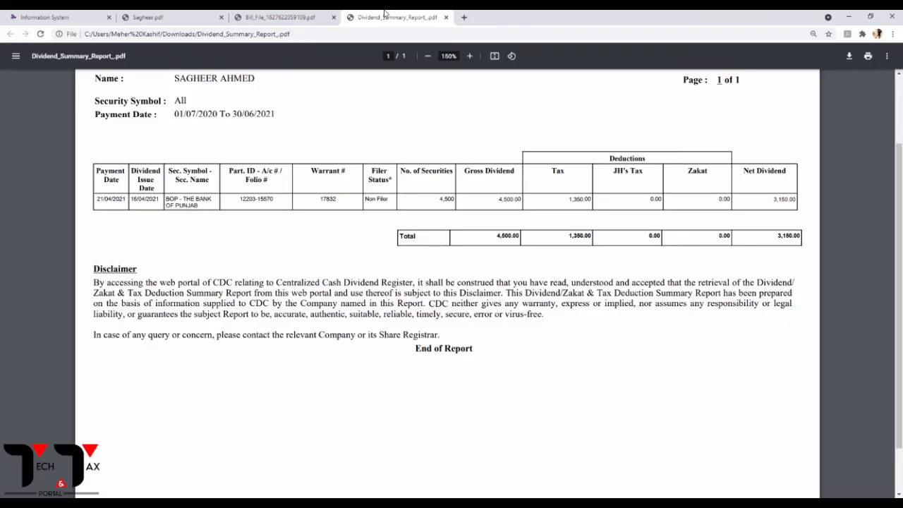
pyautogui.click(184, 15)
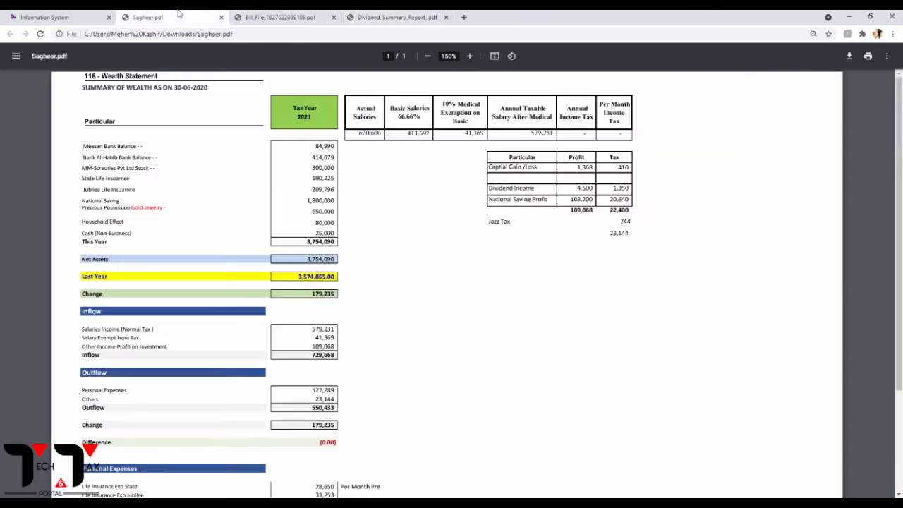
pyautogui.click(90, 14)
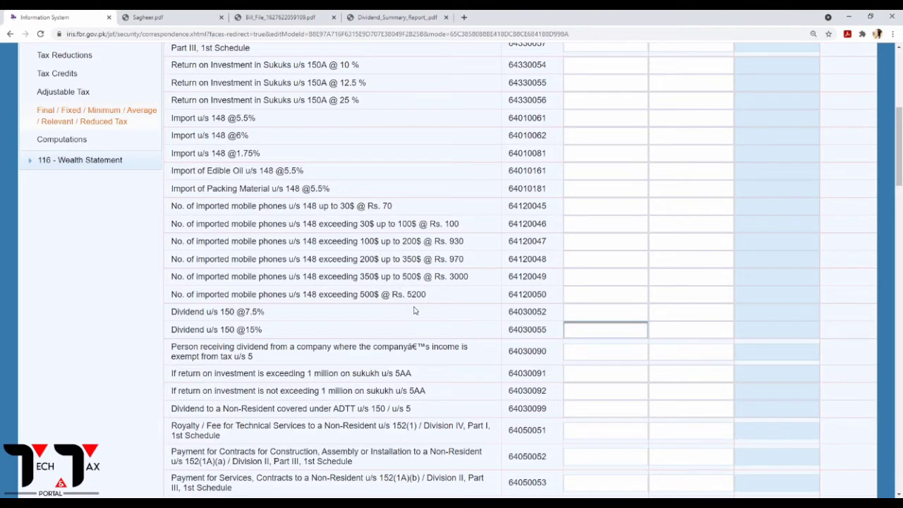
pyautogui.write('4500')
pyautogui.click(679, 330)
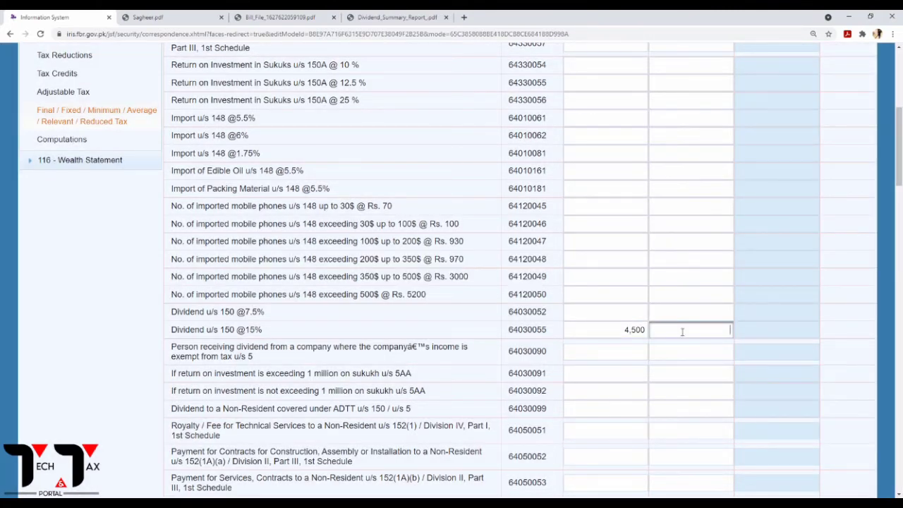
pyautogui.scroll(5, 617, 359)
pyautogui.click(758, 190)
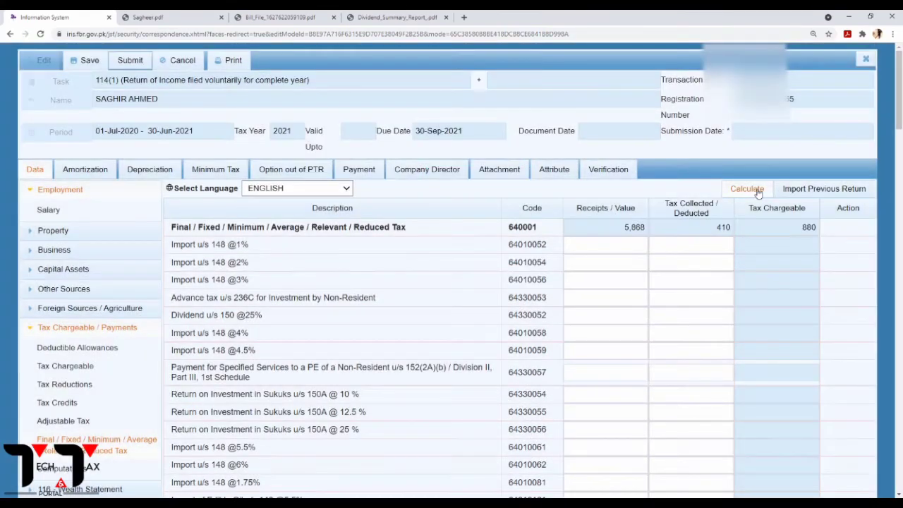
pyautogui.click(758, 192)
pyautogui.scroll(-10, 759, 191)
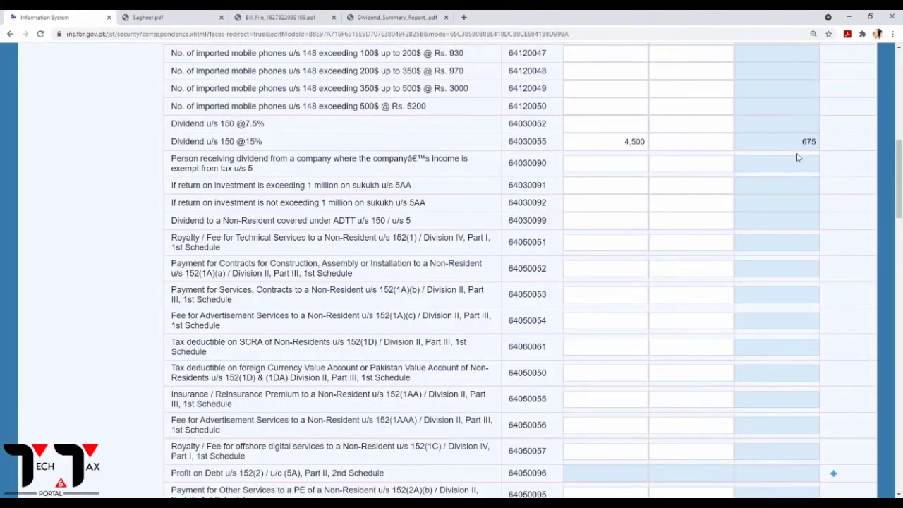
# Record 1,350 tax collected on the 15% dividend and recalculate totals to 5,868 / 1,760 / 880.
pyautogui.click(371, 15)
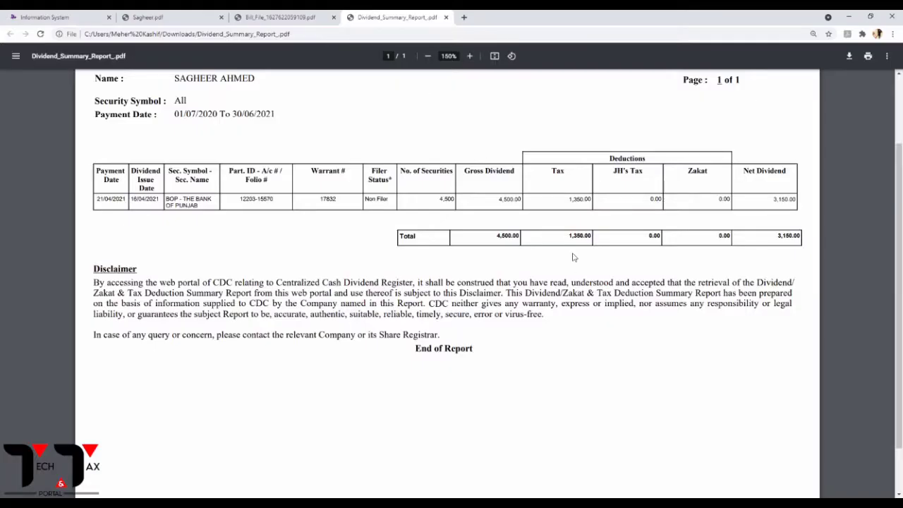
pyautogui.click(46, 16)
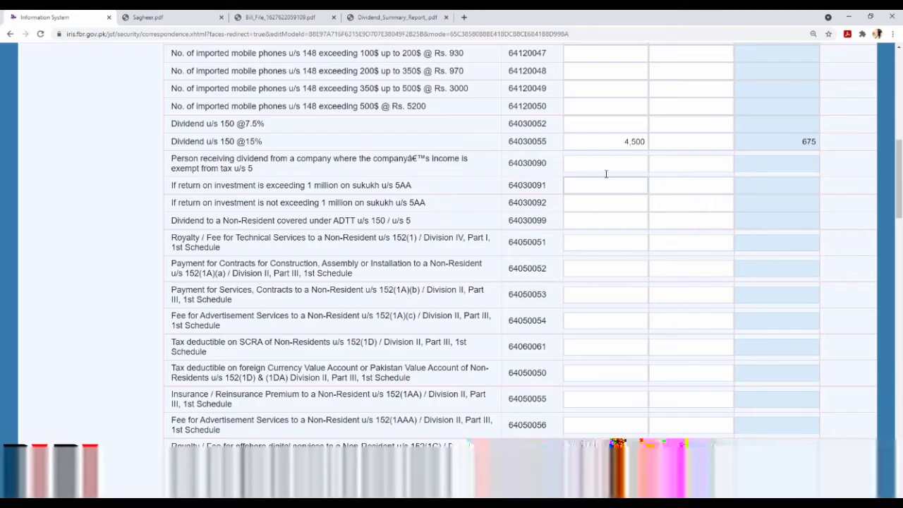
pyautogui.click(669, 149)
pyautogui.write('1')
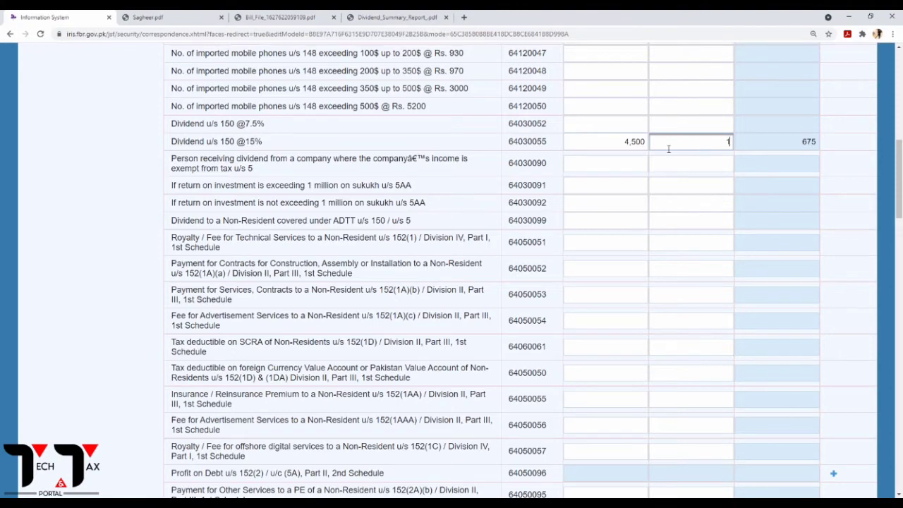
pyautogui.write('350')
pyautogui.scroll(10, 716, 142)
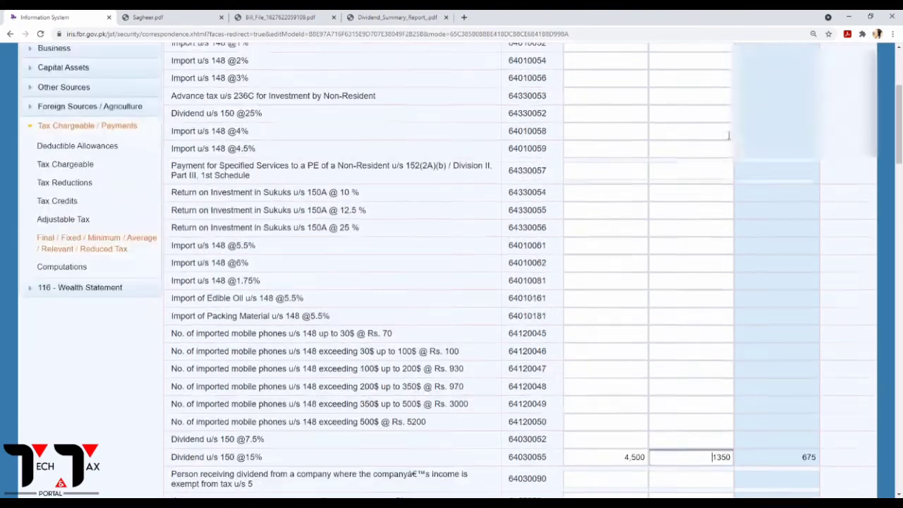
pyautogui.click(748, 189)
pyautogui.click(759, 196)
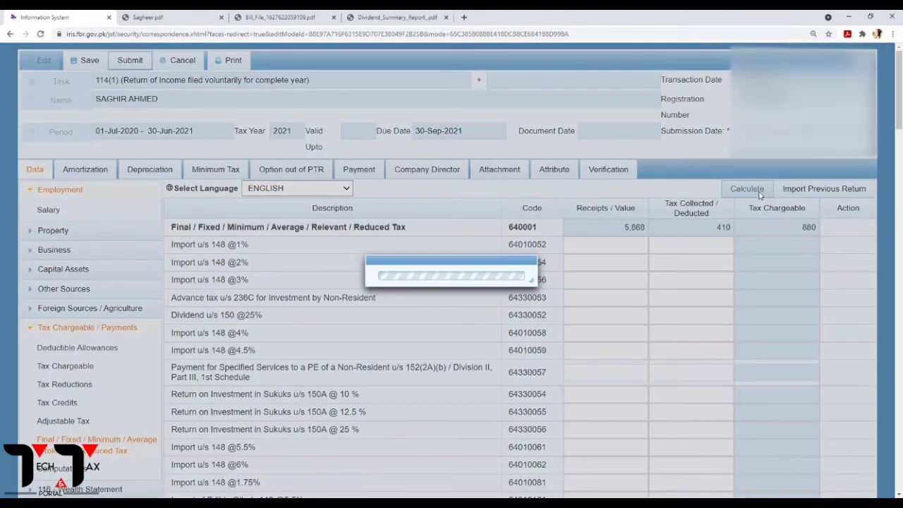
pyautogui.click(759, 195)
pyautogui.click(759, 195)
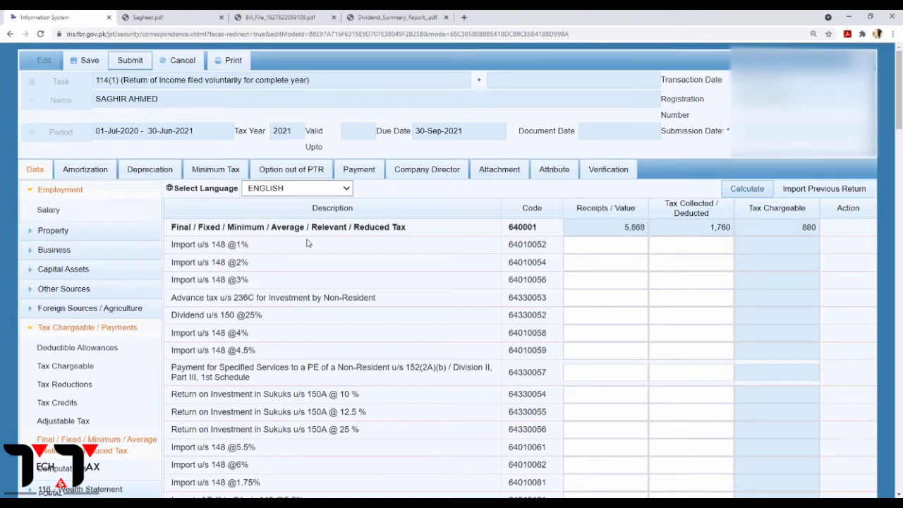
# Collapse Tax Chargeable / Payments, check the wealth statement PDF, and expand Other Sources.
pyautogui.click(33, 328)
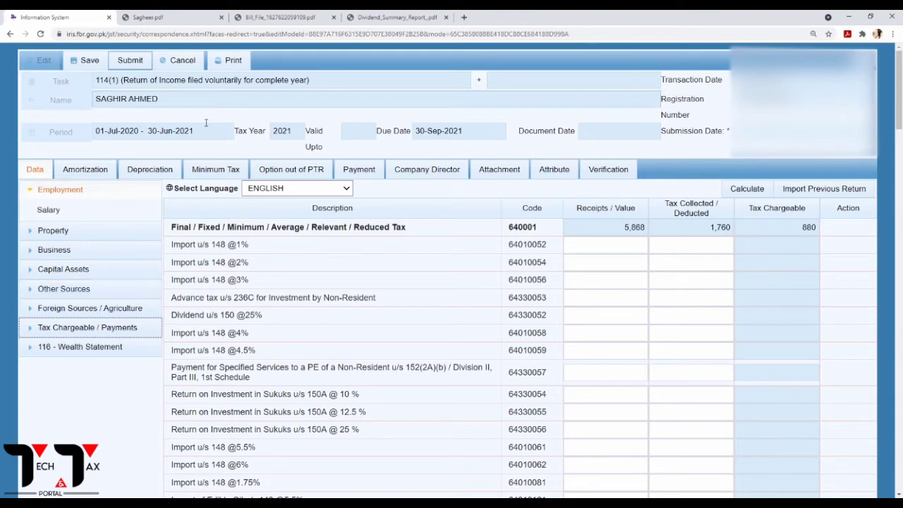
pyautogui.click(189, 15)
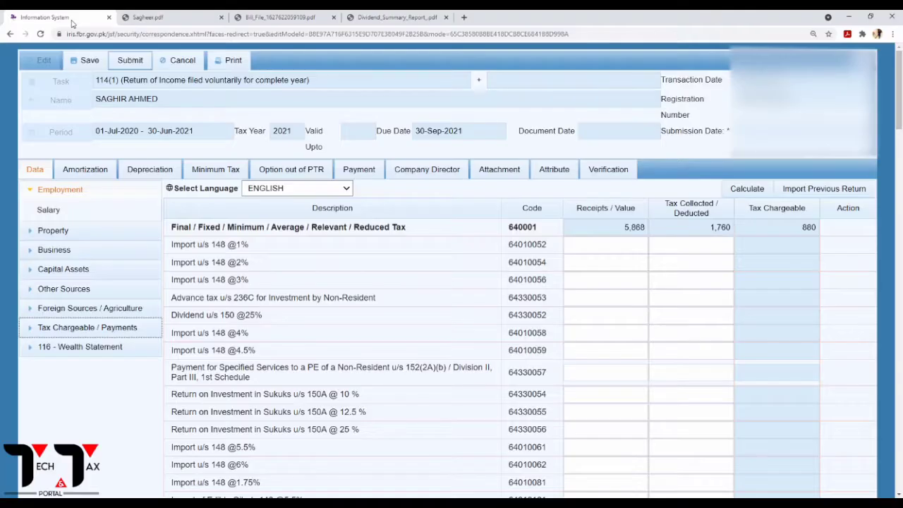
pyautogui.click(50, 17)
pyautogui.scroll(-2, 254, 377)
pyautogui.scroll(-1, 250, 378)
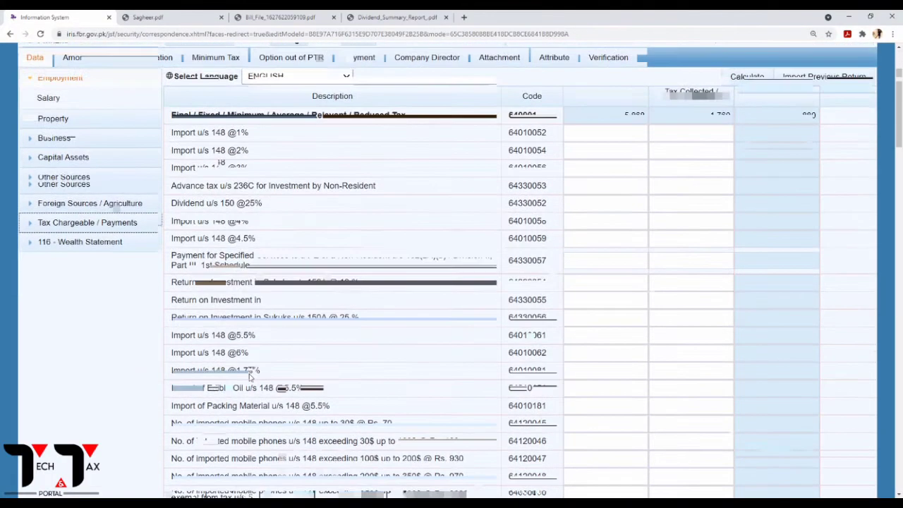
pyautogui.scroll(1, 250, 374)
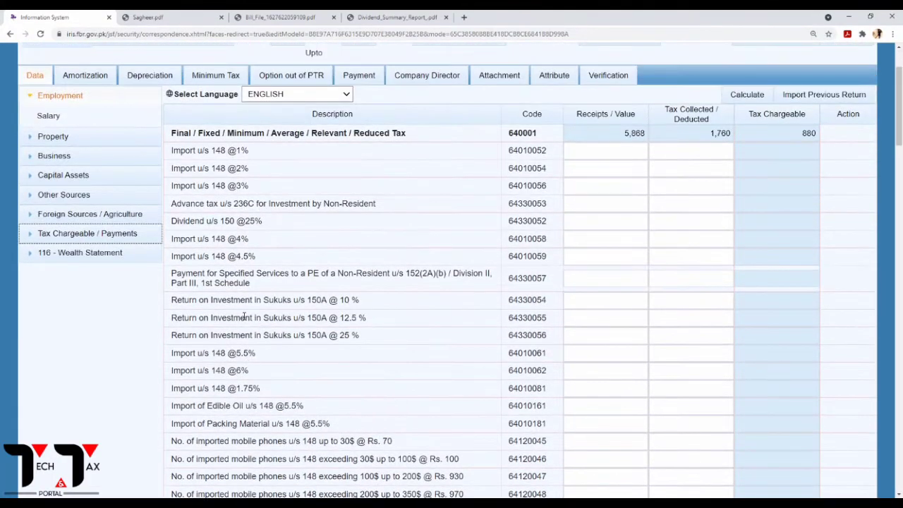
pyautogui.click(62, 195)
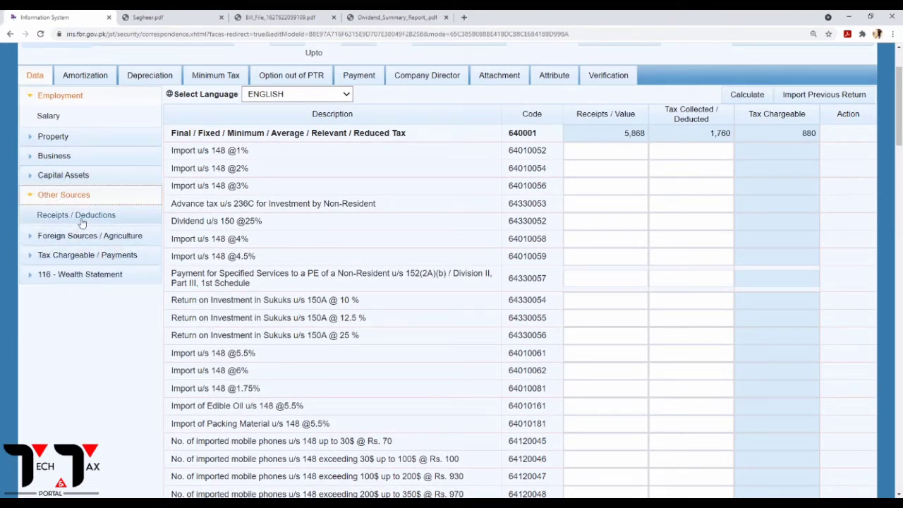
# Open Other Sources Receipts / Deductions and check the Other Receipts figure against the wealth statement.
pyautogui.click(79, 215)
pyautogui.click(633, 365)
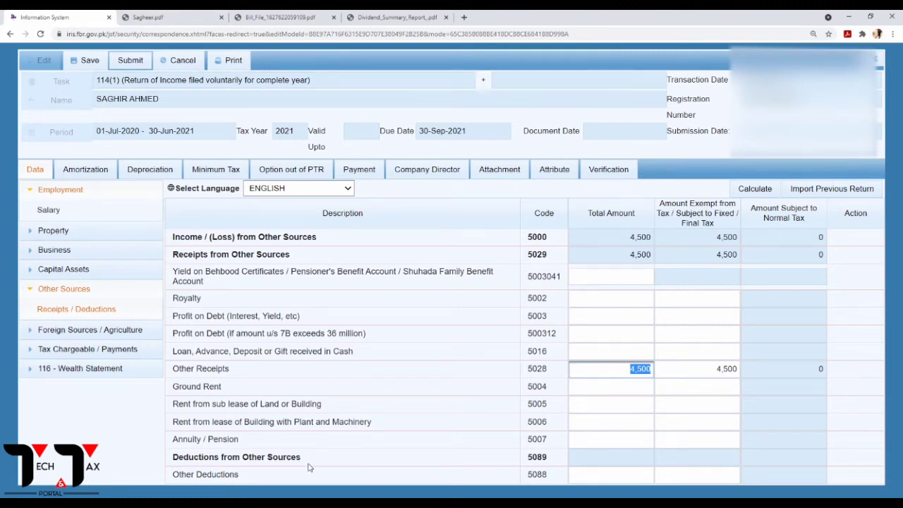
pyautogui.hotkey('ctrl', 'Tab')
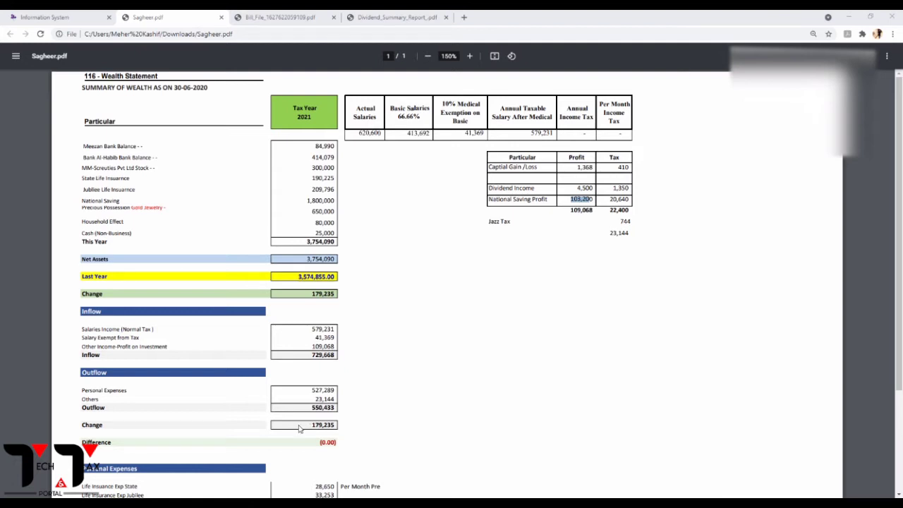
pyautogui.click(133, 19)
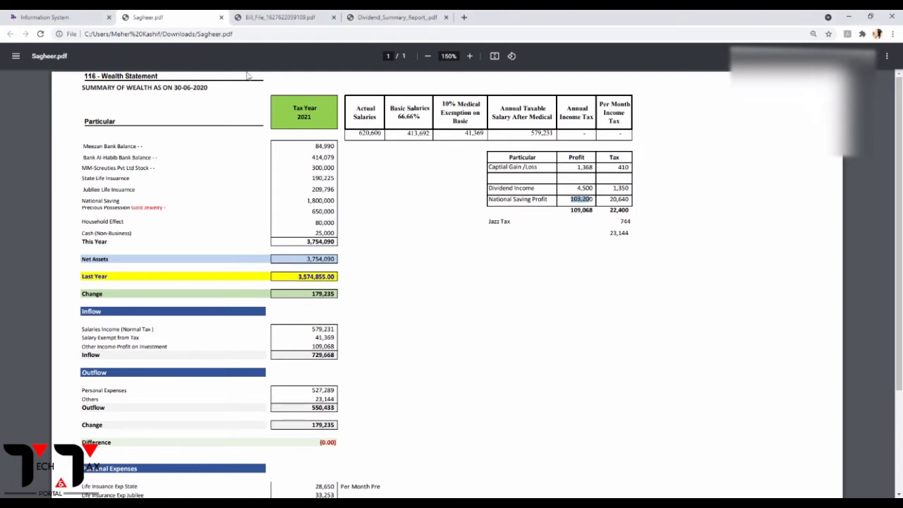
pyautogui.click(40, 16)
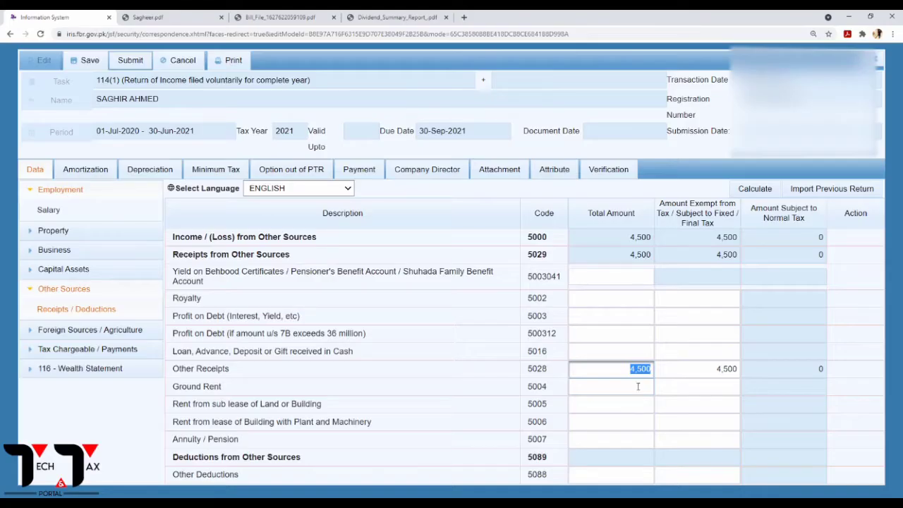
pyautogui.moveTo(635, 371); pyautogui.dragTo(663, 373)
pyautogui.press('BackSpace')
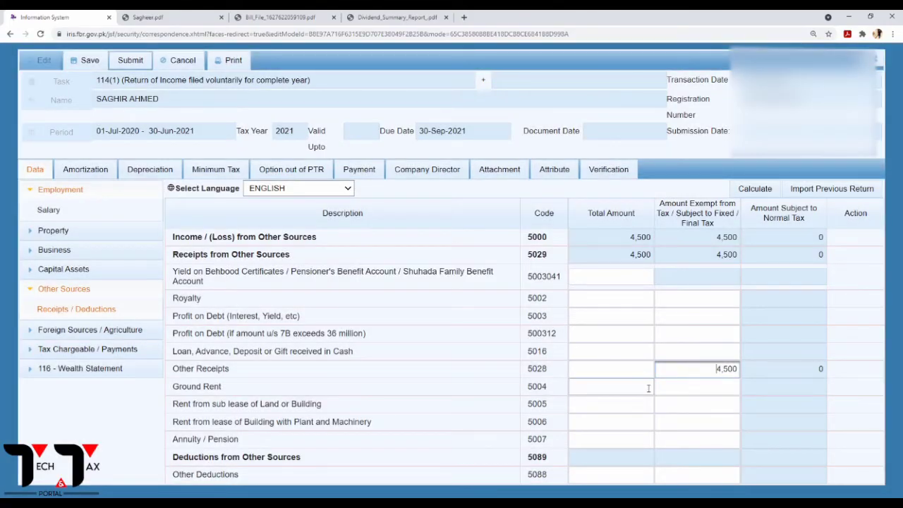
# Enter 107,700 as Other Receipts (5028) total and exempt amount, then recalculate.
pyautogui.click(651, 374)
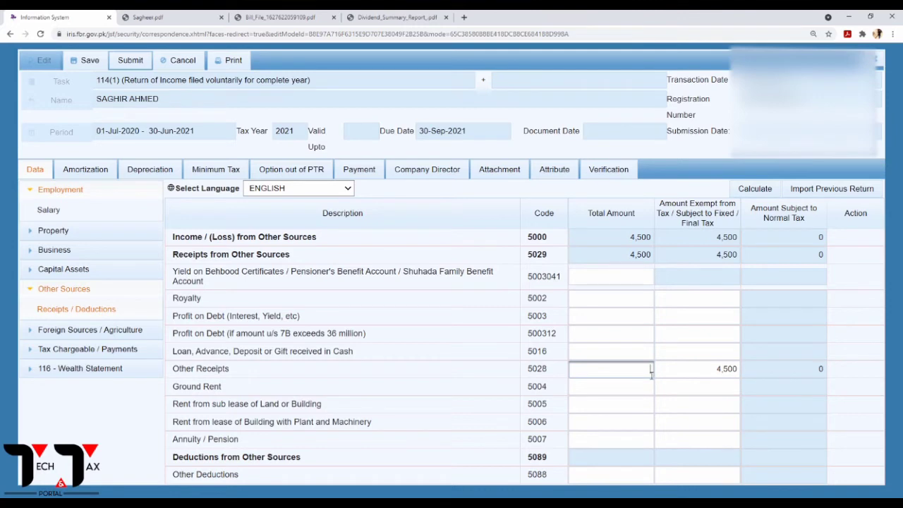
pyautogui.write('107700')
pyautogui.click(734, 372)
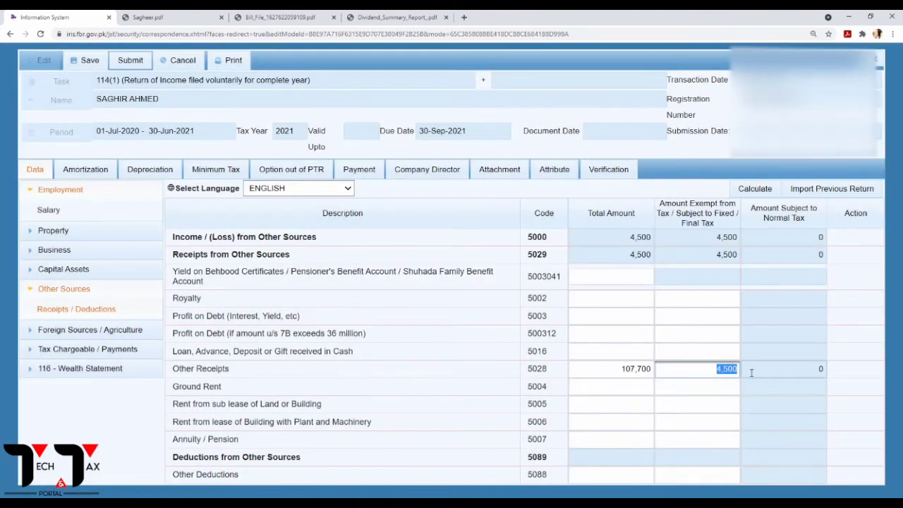
pyautogui.write('107')
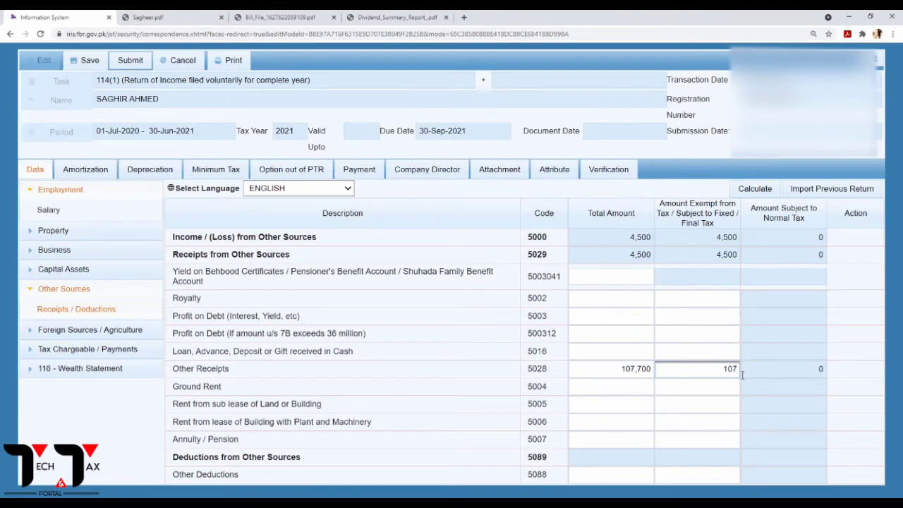
pyautogui.write('700')
pyautogui.click(770, 188)
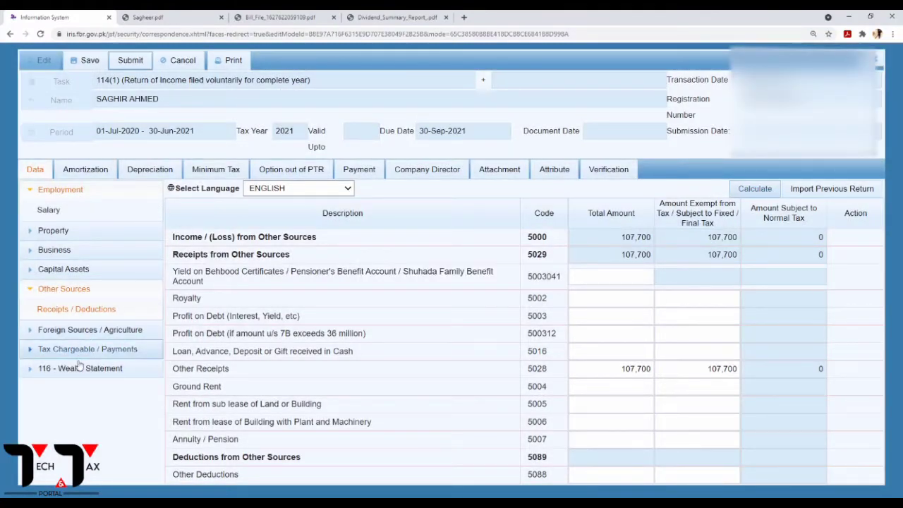
pyautogui.click(79, 349)
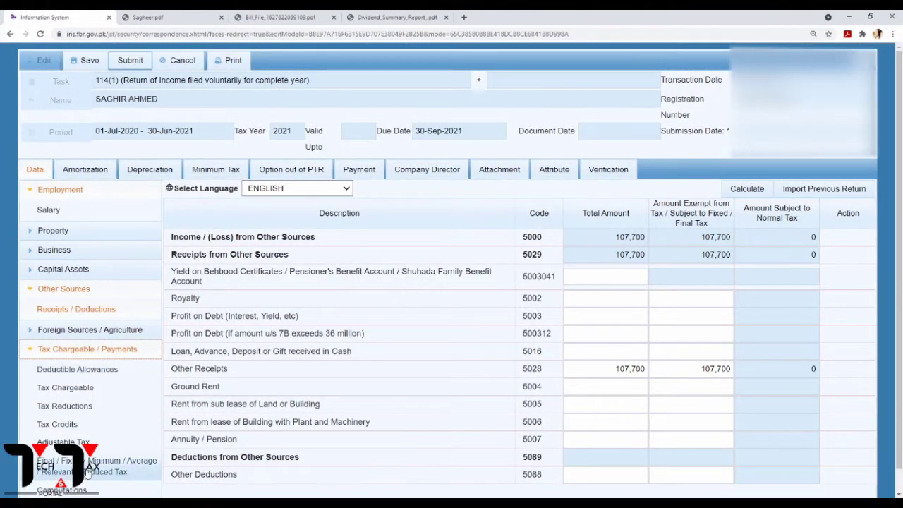
# Open the Final/Fixed/Reduced Tax table and scroll to the profit on debt u/s 7B row.
pyautogui.click(87, 472)
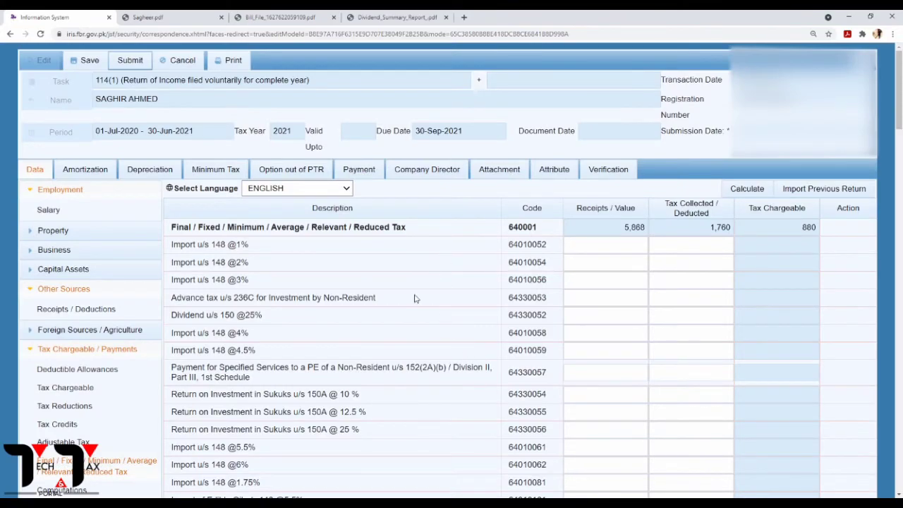
pyautogui.scroll(-4, 415, 298)
pyautogui.scroll(-10, 375, 344)
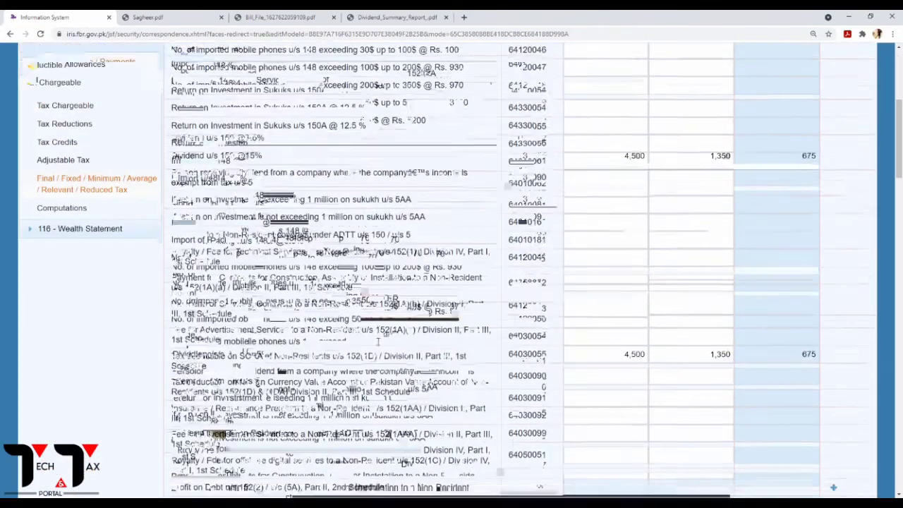
pyautogui.scroll(-8, 375, 341)
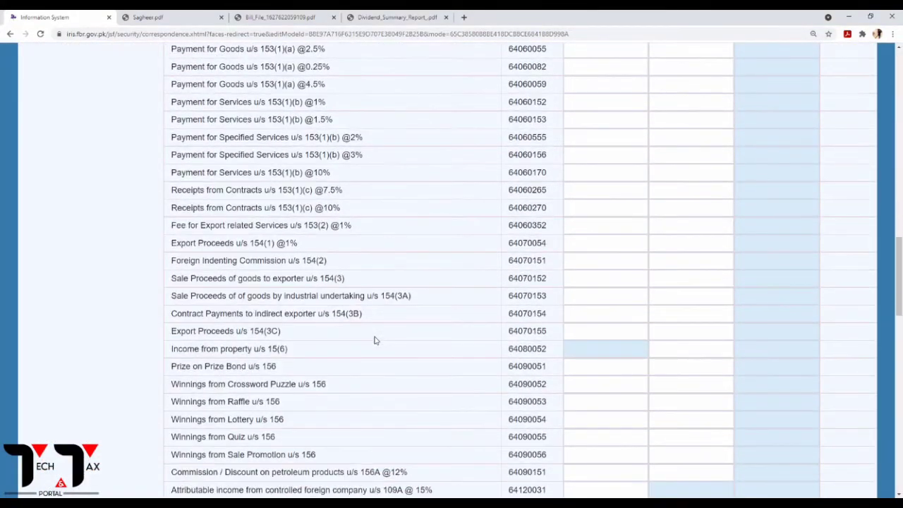
pyautogui.scroll(-1, 375, 341)
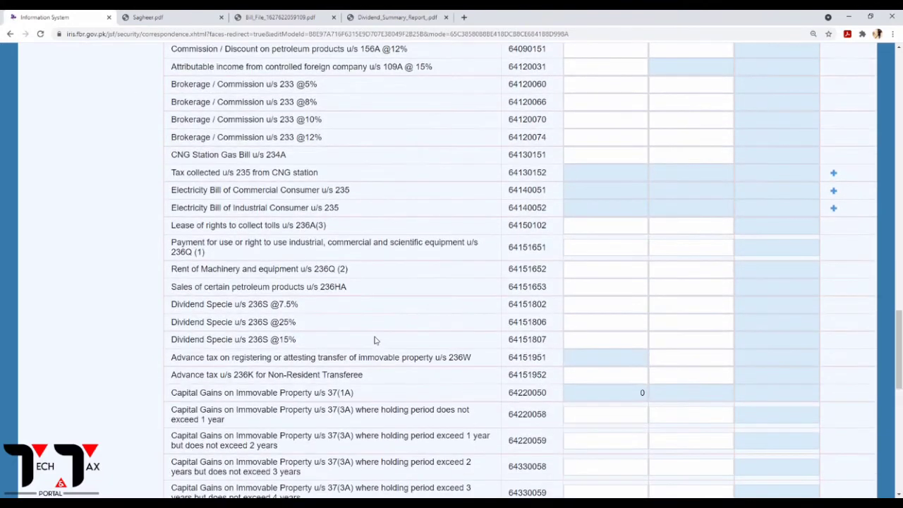
pyautogui.scroll(-1, 375, 341)
pyautogui.scroll(-6, 375, 341)
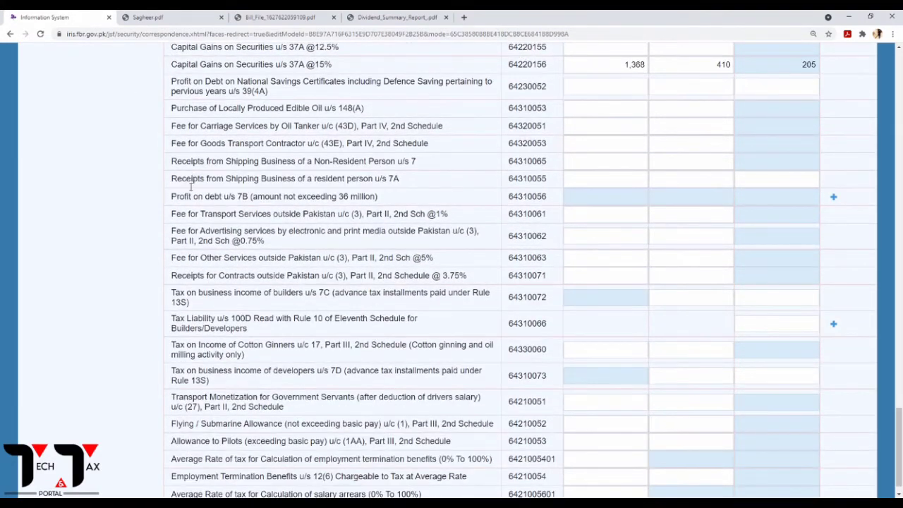
pyautogui.moveTo(380, 201); pyautogui.dragTo(297, 198)
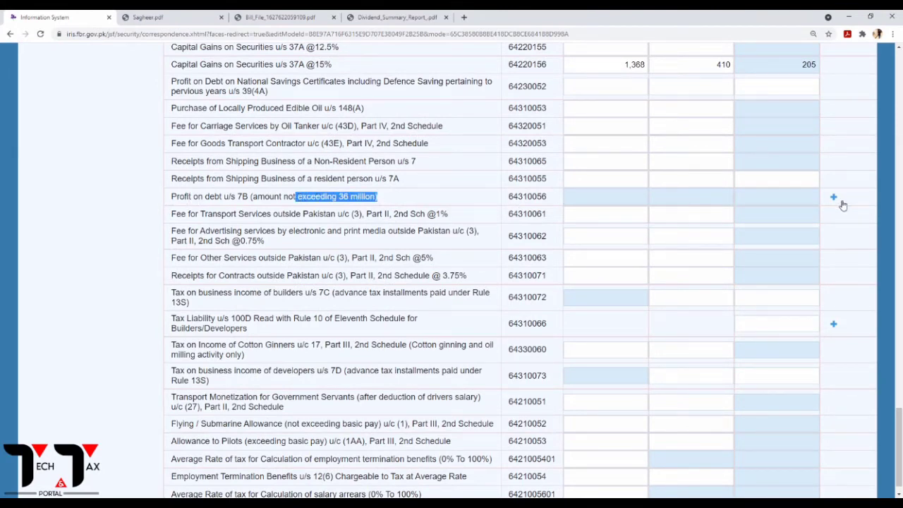
# Add a National Saving - Certificate entry under profit on debt u/s 7B.
pyautogui.click(834, 197)
pyautogui.click(389, 220)
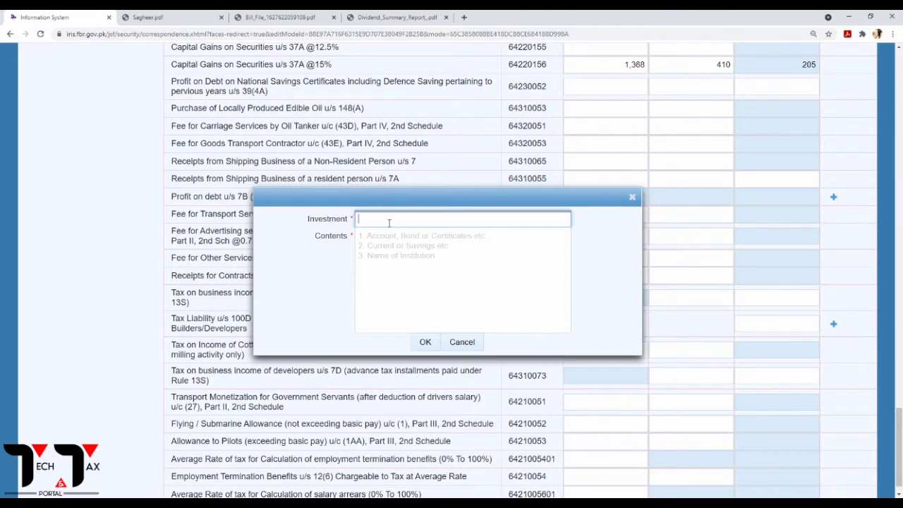
pyautogui.write('National Saving')
pyautogui.click(366, 242)
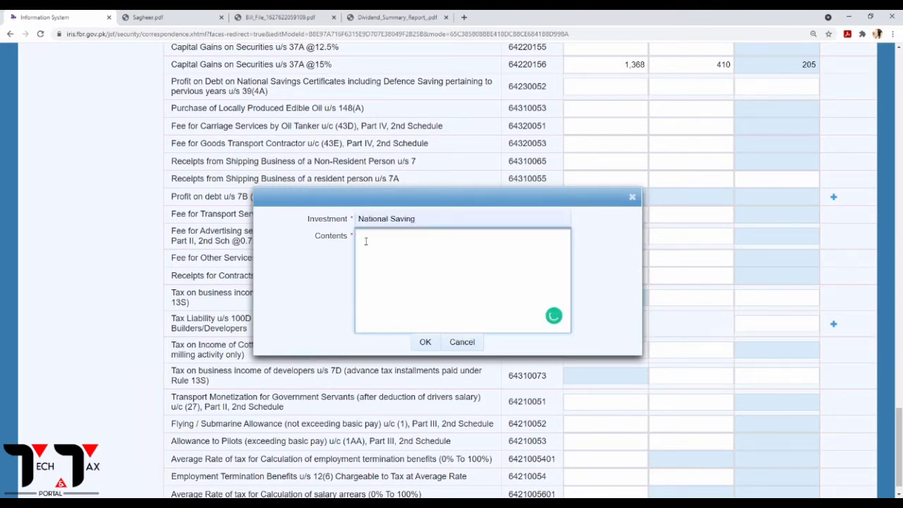
pyautogui.write('Certificate')
pyautogui.click(425, 342)
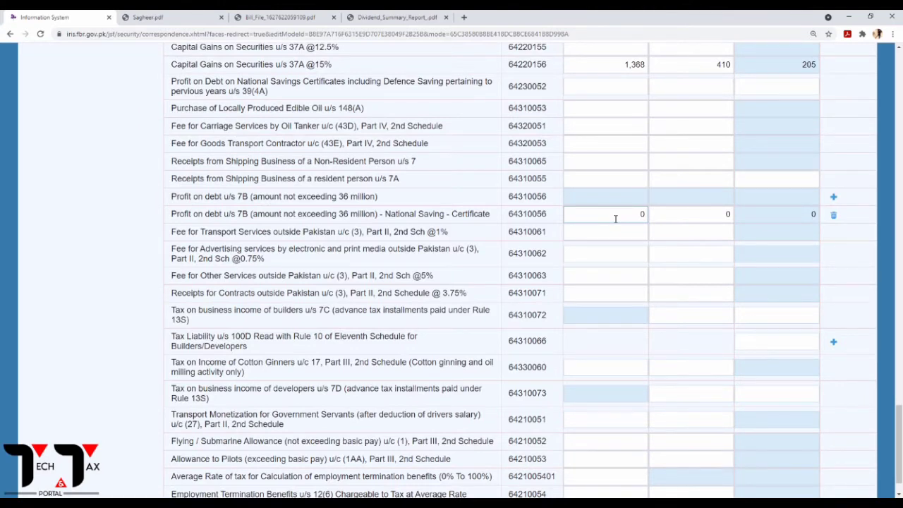
# Enter 103,200 as the National Saving certificate profit and recalculate.
pyautogui.click(616, 219)
pyautogui.click(166, 19)
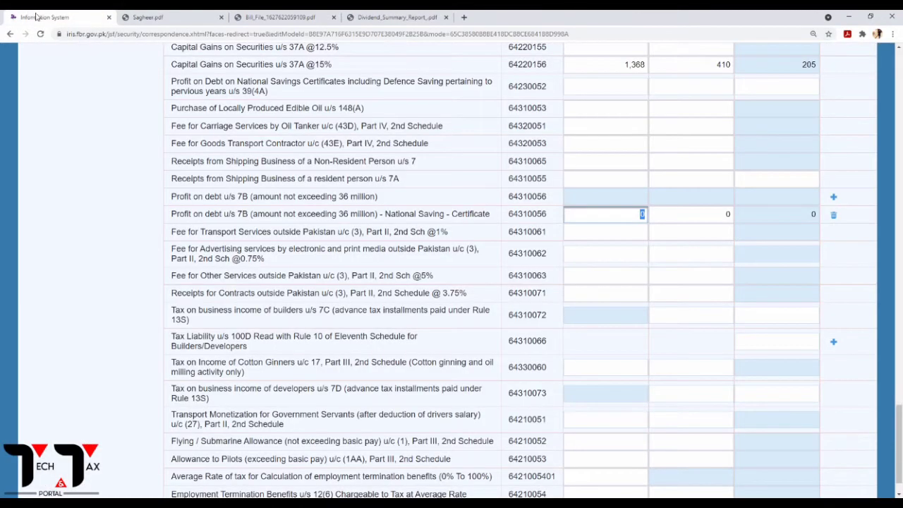
pyautogui.click(38, 17)
pyautogui.write('103200')
pyautogui.scroll(20, 504, 182)
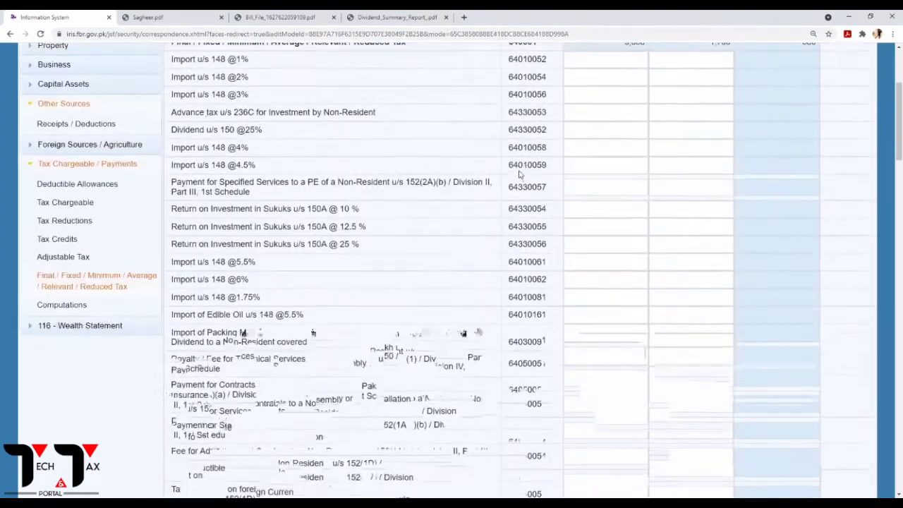
pyautogui.scroll(6, 519, 173)
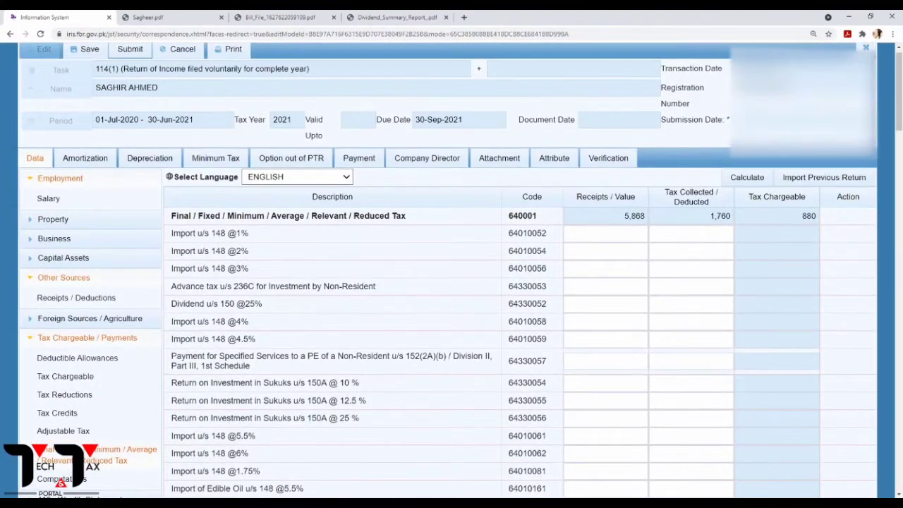
pyautogui.click(744, 179)
pyautogui.scroll(-20, 736, 270)
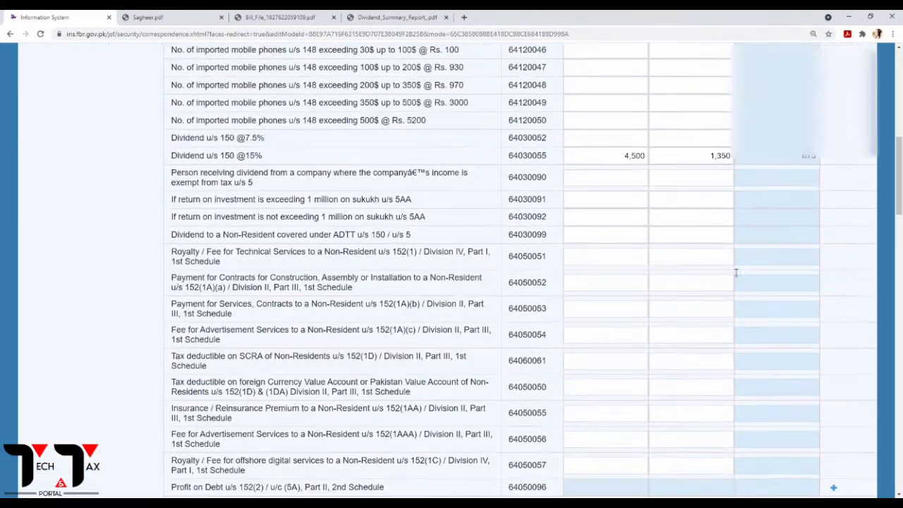
pyautogui.scroll(-6, 736, 271)
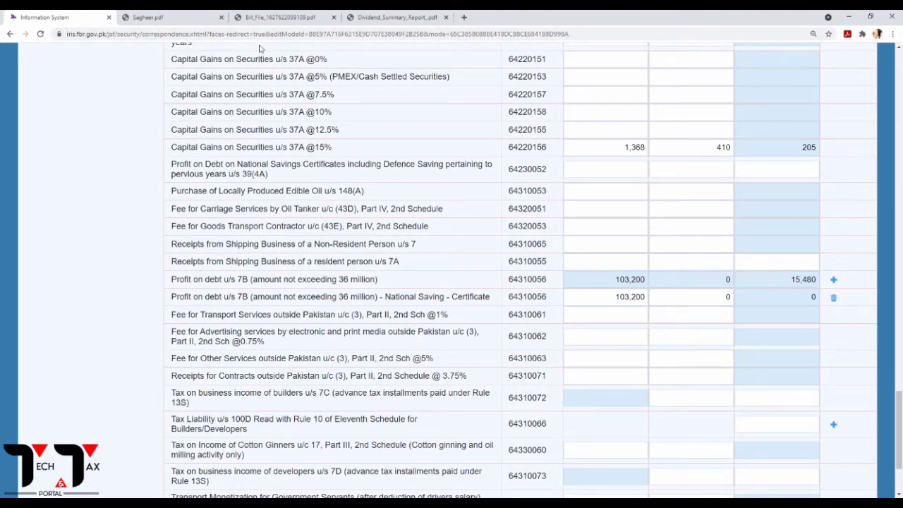
# Enter 20,640 tax deducted on the certificate; totals become 109,068 / 22,400 / 16,360.
pyautogui.click(124, 15)
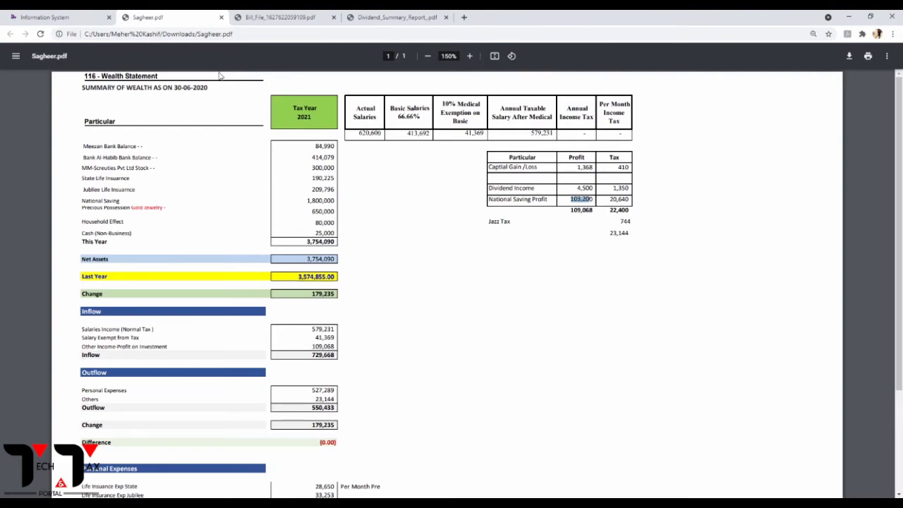
pyautogui.click(56, 17)
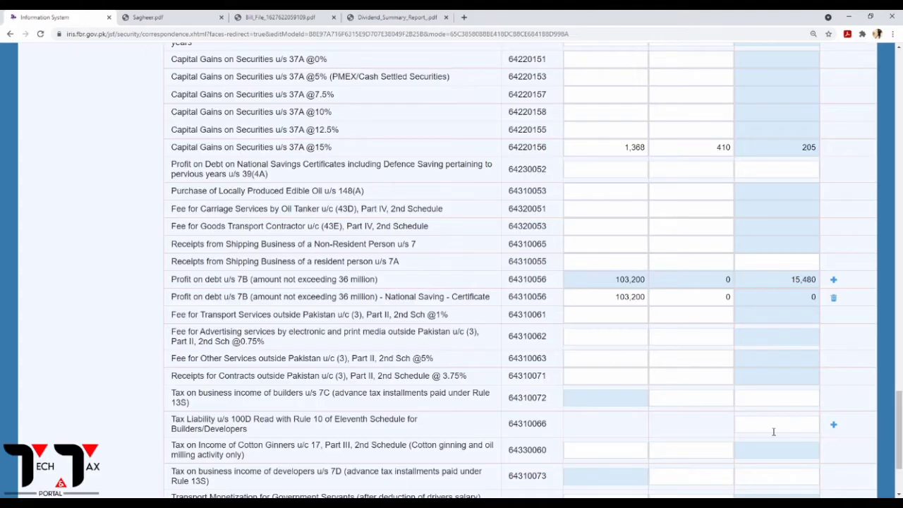
pyautogui.click(721, 299)
pyautogui.write('20640')
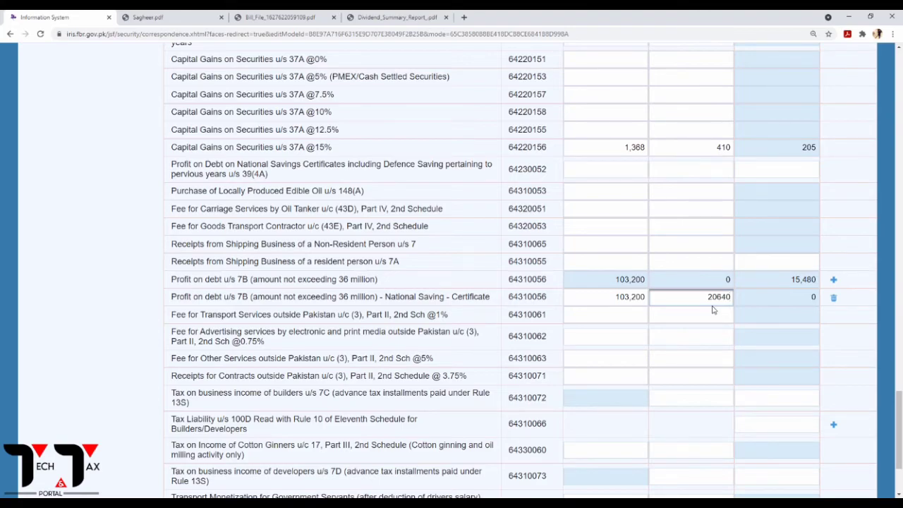
pyautogui.scroll(20, 713, 309)
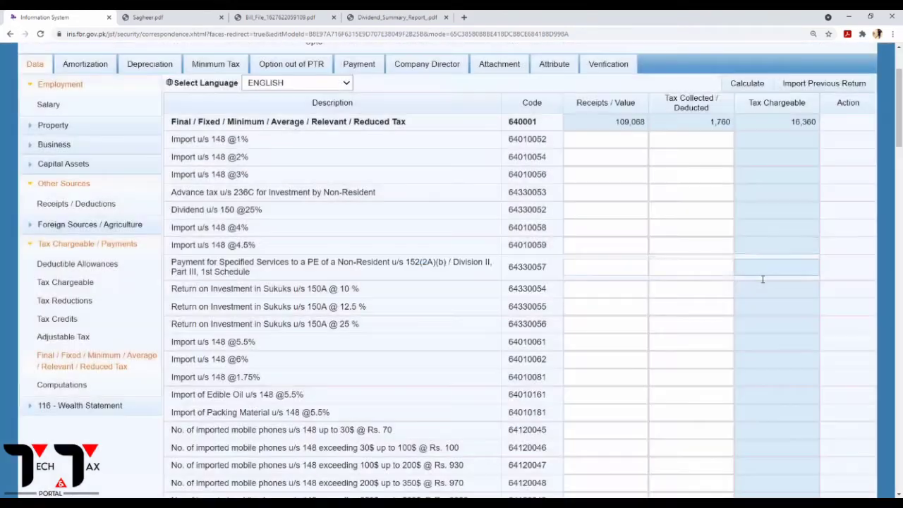
pyautogui.click(749, 84)
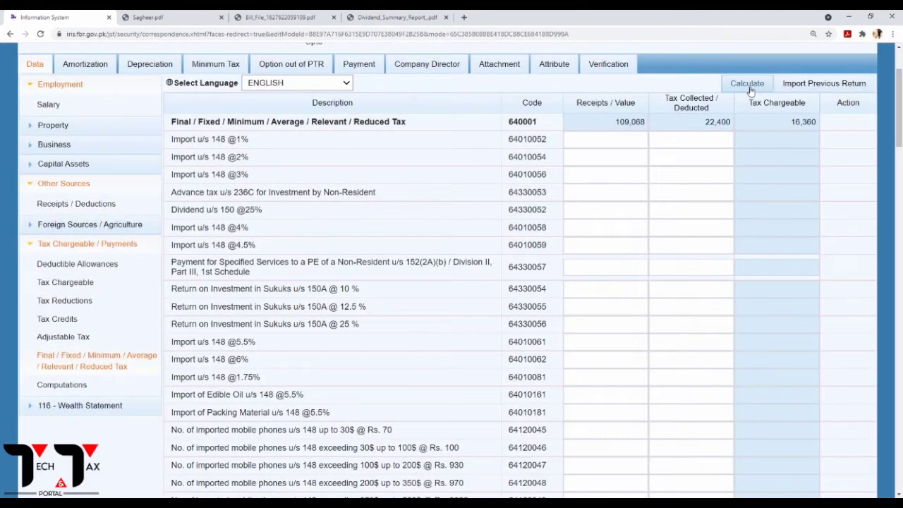
pyautogui.click(751, 89)
pyautogui.click(751, 90)
pyautogui.click(91, 339)
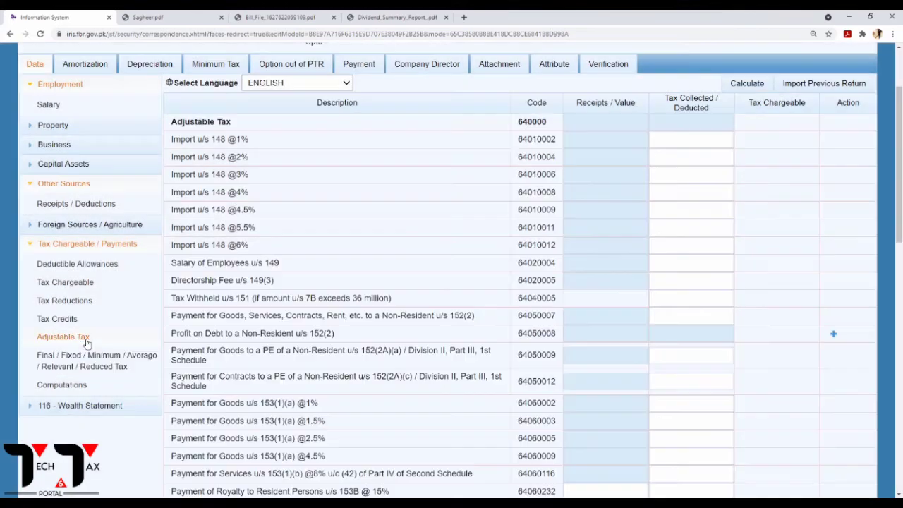
# Add a Jazz entry under Cellphone Bill u/s 236(1)(a) in Adjustable Tax.
pyautogui.scroll(-5, 244, 332)
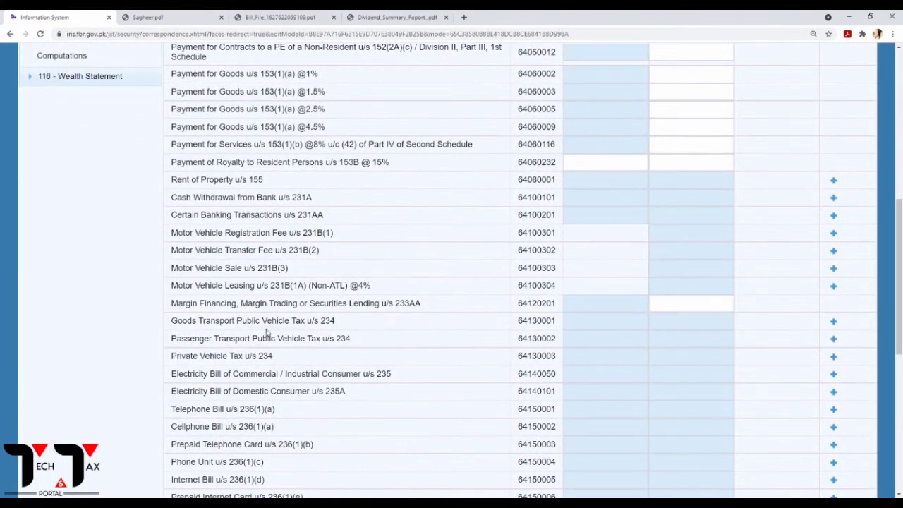
pyautogui.scroll(-2, 316, 384)
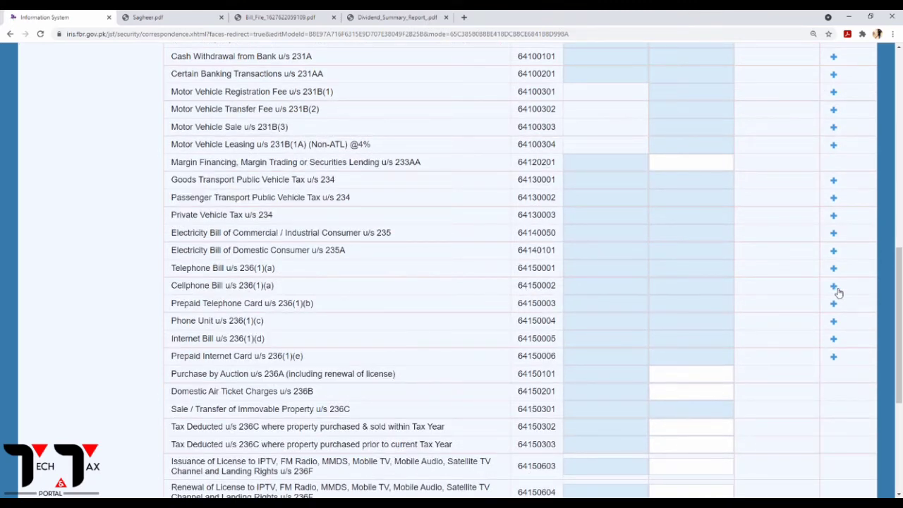
pyautogui.click(835, 287)
pyautogui.click(404, 220)
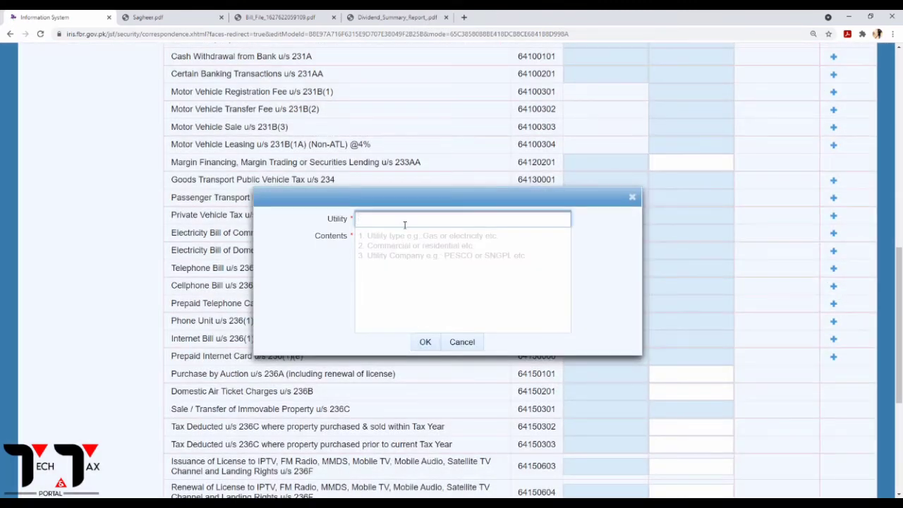
pyautogui.click(374, 244)
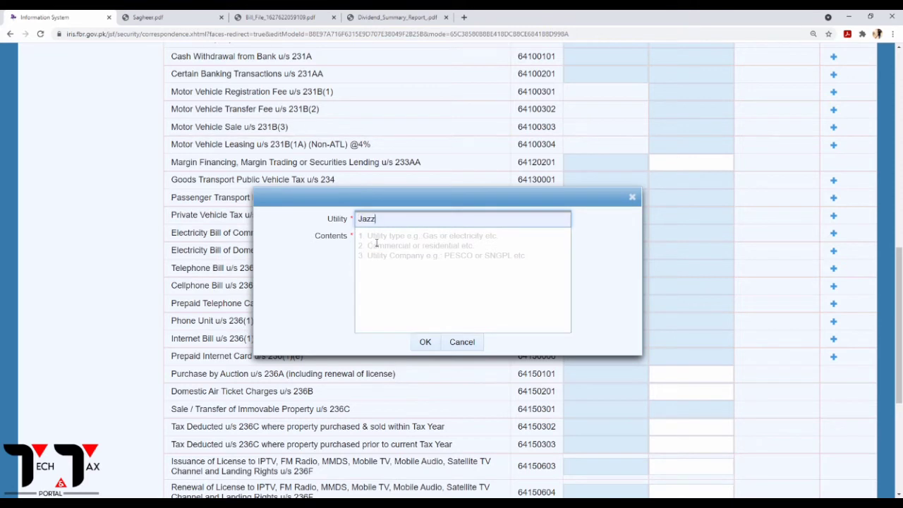
pyautogui.click(377, 243)
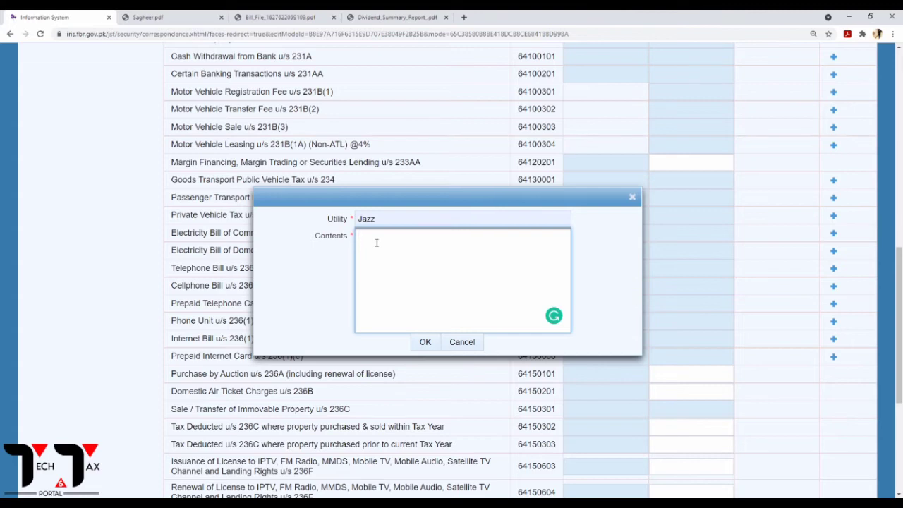
pyautogui.click(426, 344)
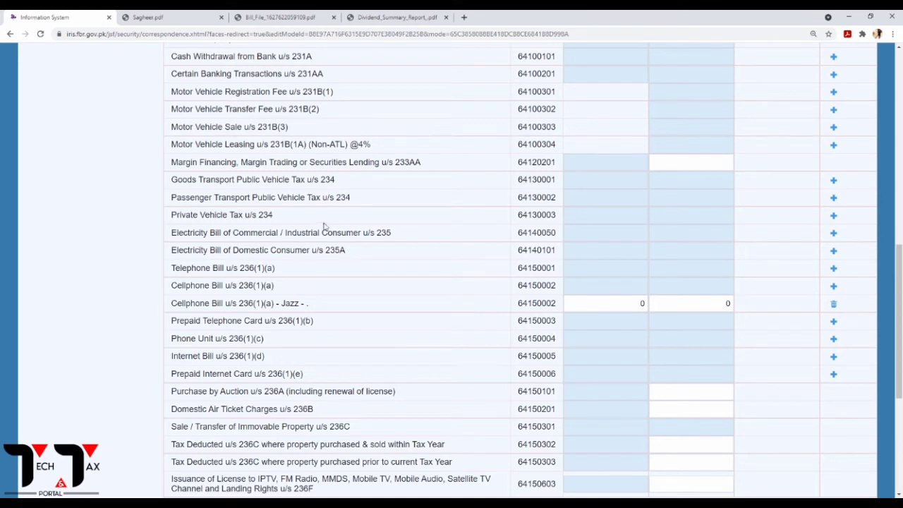
# Record 744 as tax collected on the Jazz row, clearing the receipts cell.
pyautogui.click(607, 304)
pyautogui.click(277, 17)
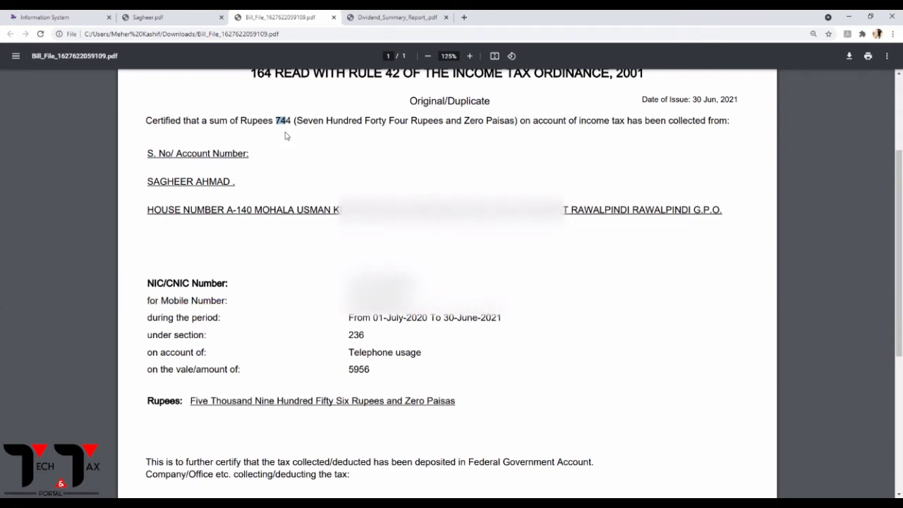
pyautogui.click(99, 17)
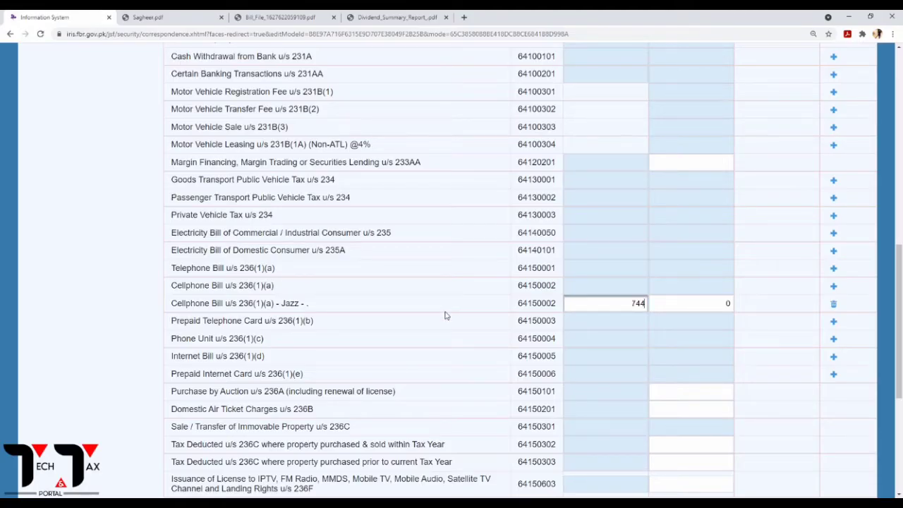
pyautogui.scroll(4, 484, 297)
pyautogui.scroll(-3, 685, 355)
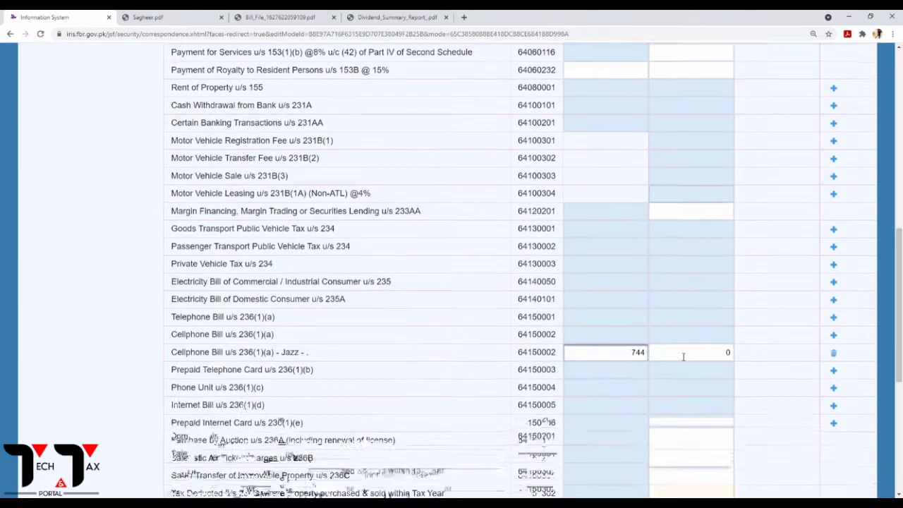
pyautogui.moveTo(627, 357); pyautogui.dragTo(738, 354)
pyautogui.press('BackSpace')
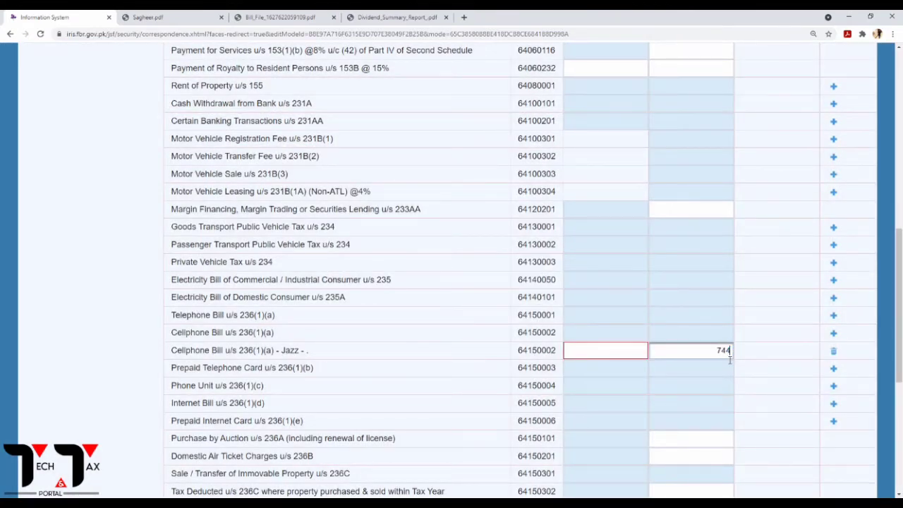
pyautogui.scroll(10, 730, 360)
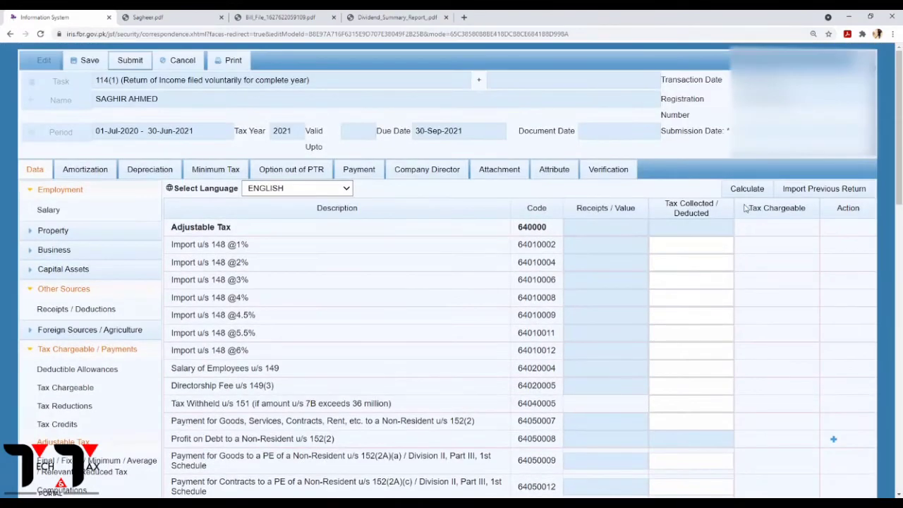
# Recalculate, then delete the faulty Cellphone Bill - Jazz row.
pyautogui.click(748, 189)
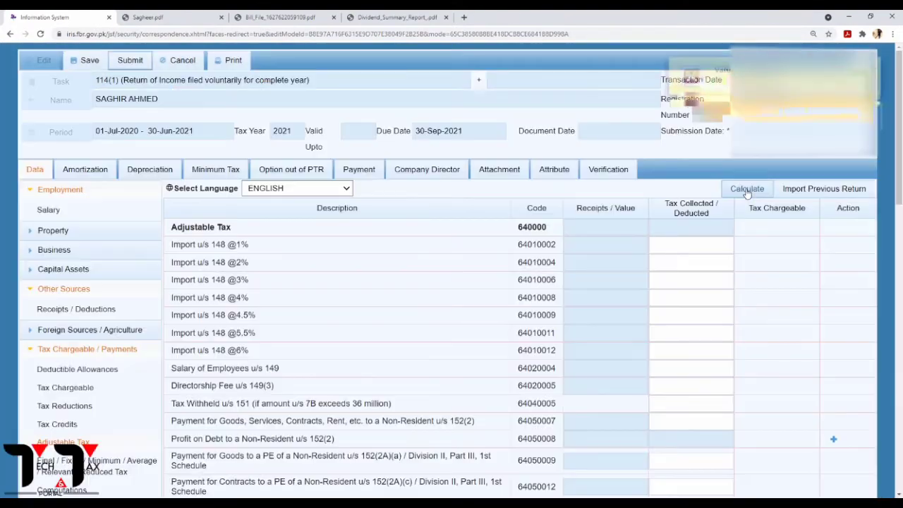
pyautogui.scroll(-10, 737, 337)
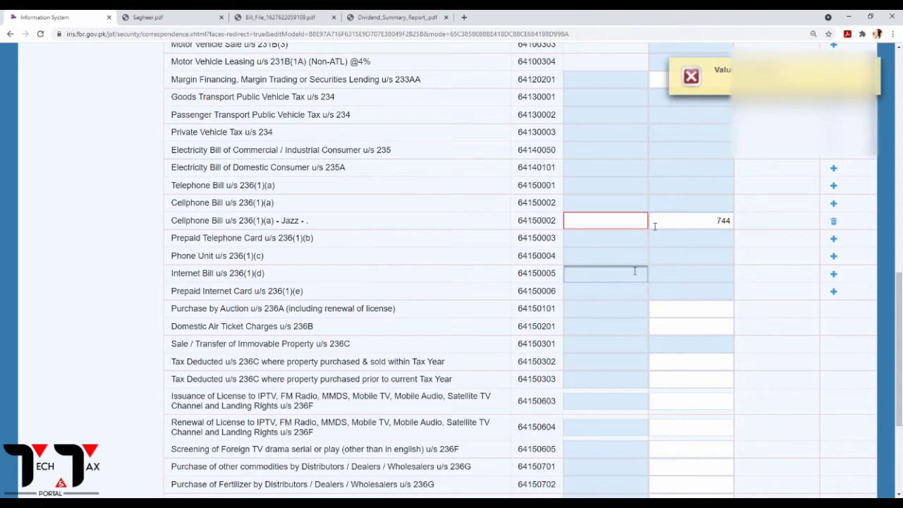
pyautogui.click(646, 223)
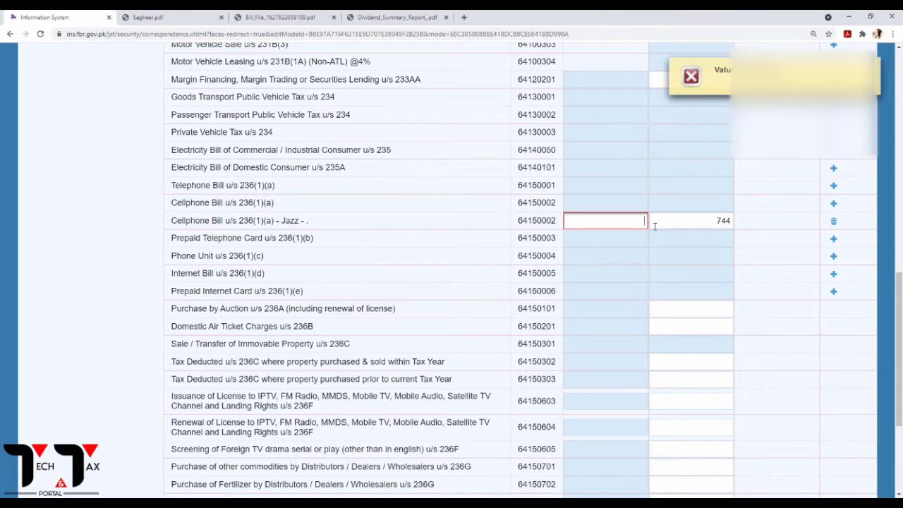
pyautogui.click(832, 223)
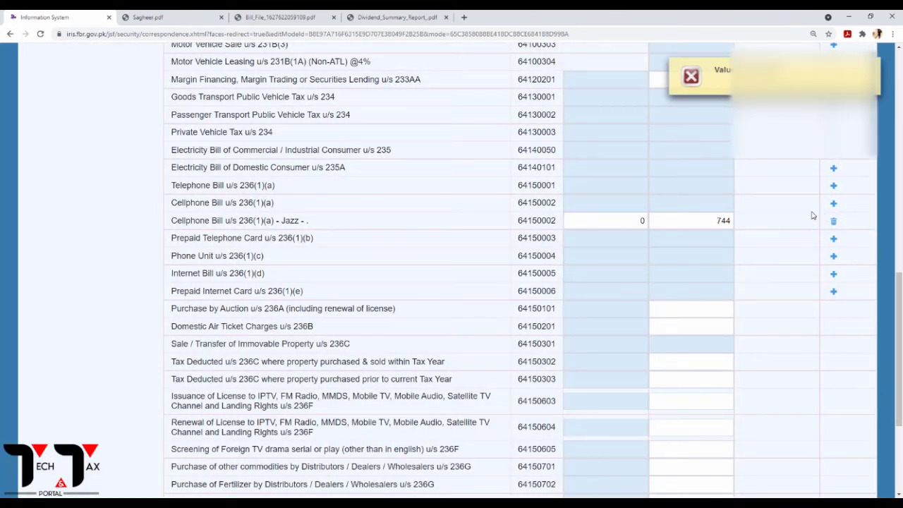
pyautogui.click(834, 223)
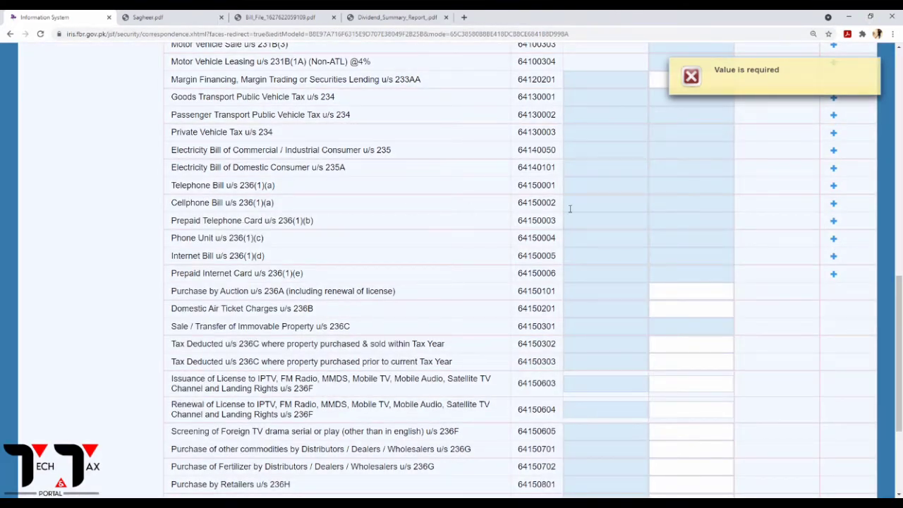
# Re-add a Jazz cellphone bill entry with 744 tax collected and recalculate adjustable tax.
pyautogui.click(834, 203)
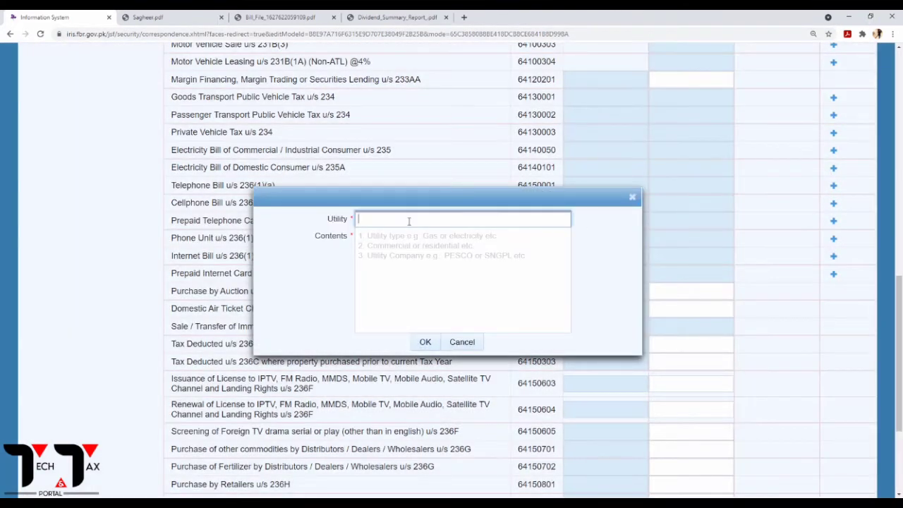
pyautogui.write('Jazz')
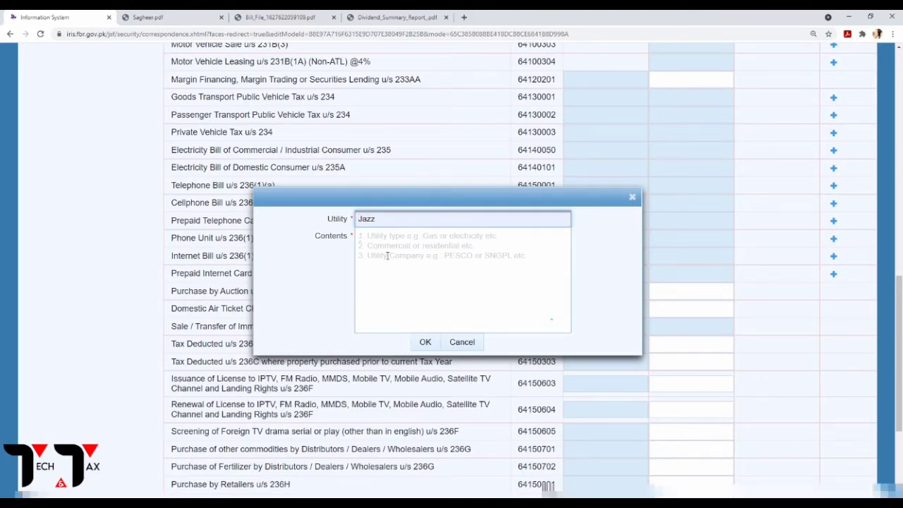
pyautogui.click(387, 256)
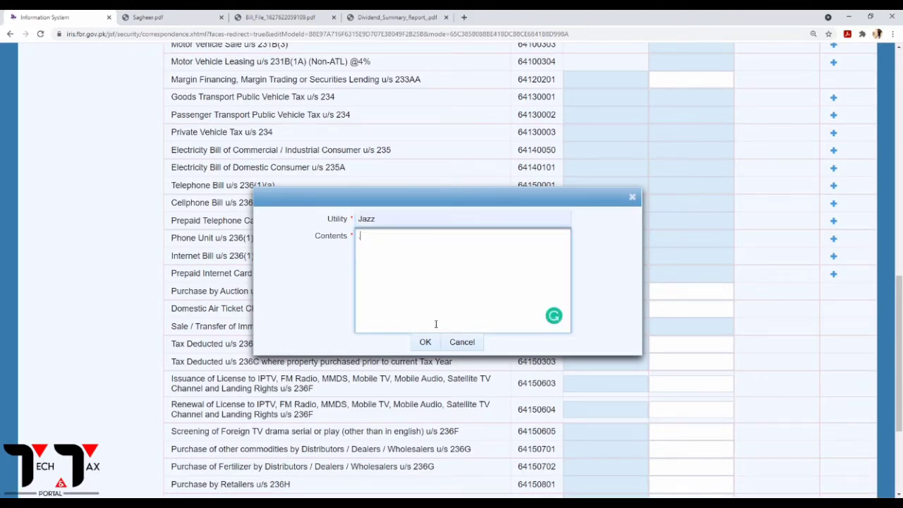
pyautogui.click(426, 342)
pyautogui.click(694, 221)
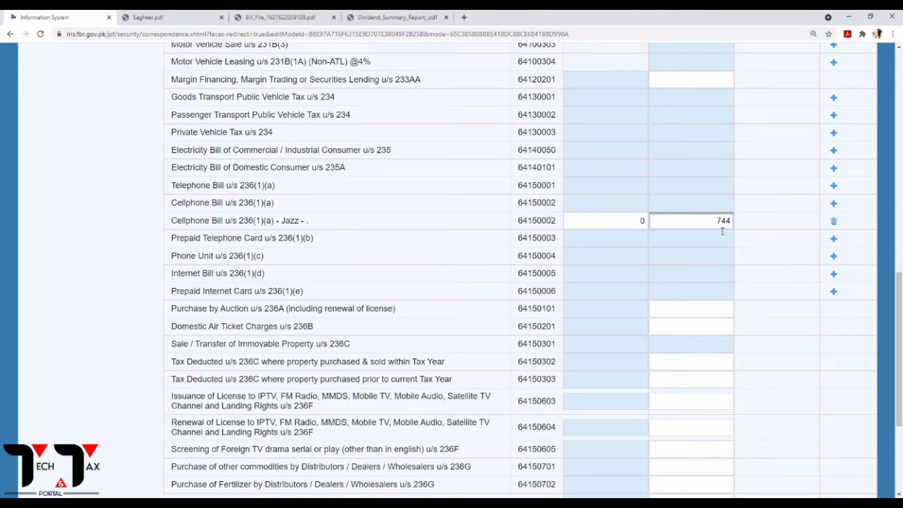
pyautogui.write('744')
pyautogui.scroll(15, 722, 231)
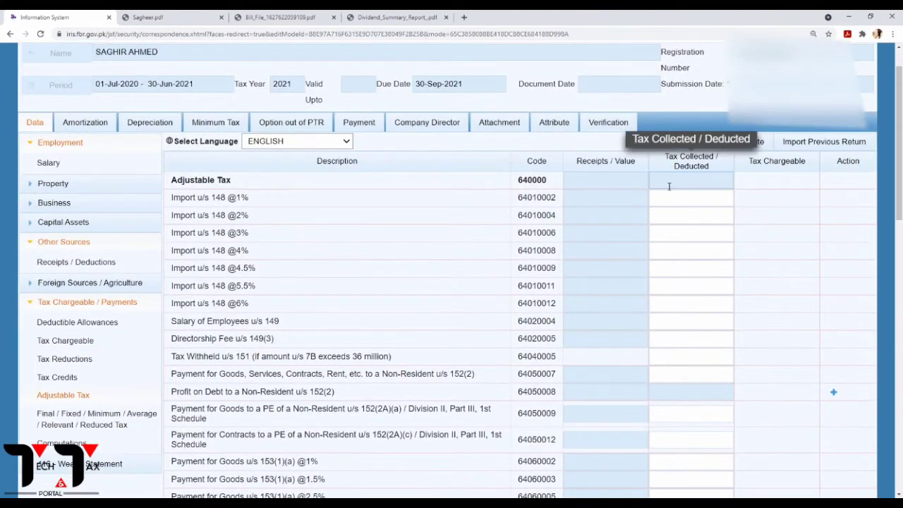
pyautogui.click(750, 142)
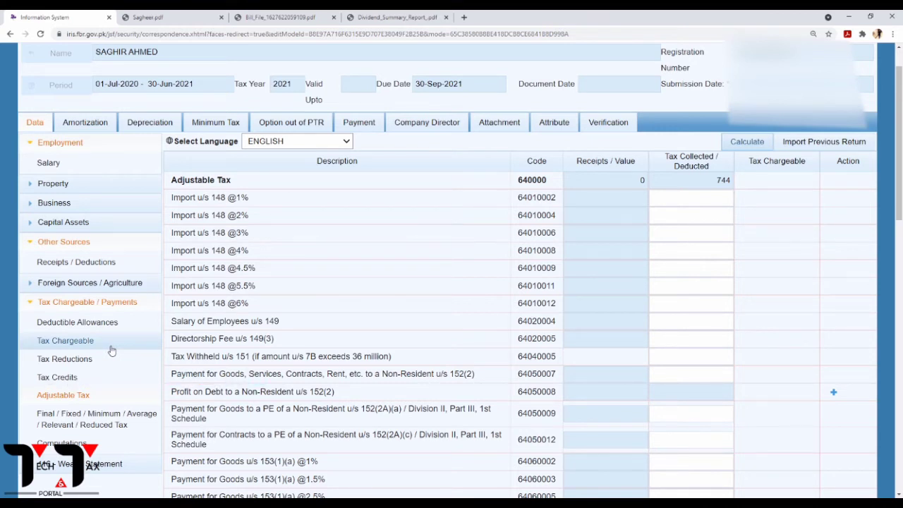
# Review the Computations summary, noting final tax 16,360 and refundable income tax 6,784.
pyautogui.click(35, 241)
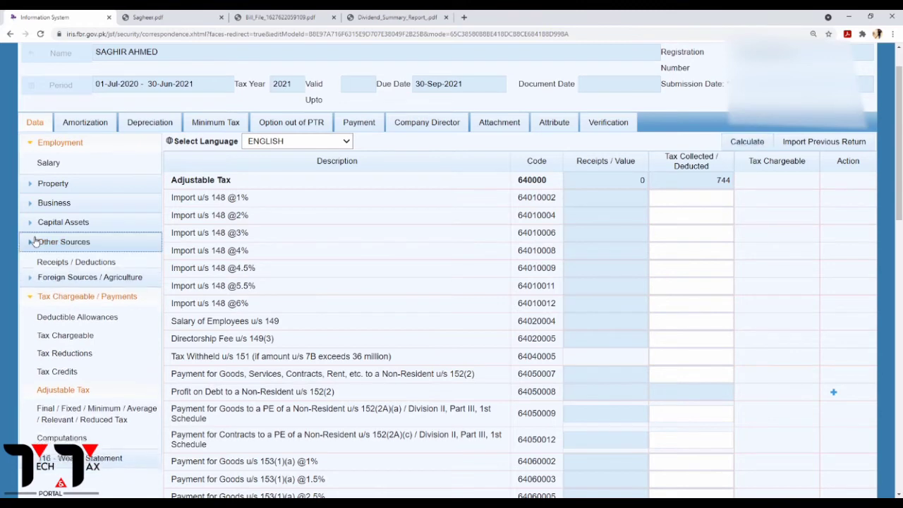
pyautogui.click(69, 422)
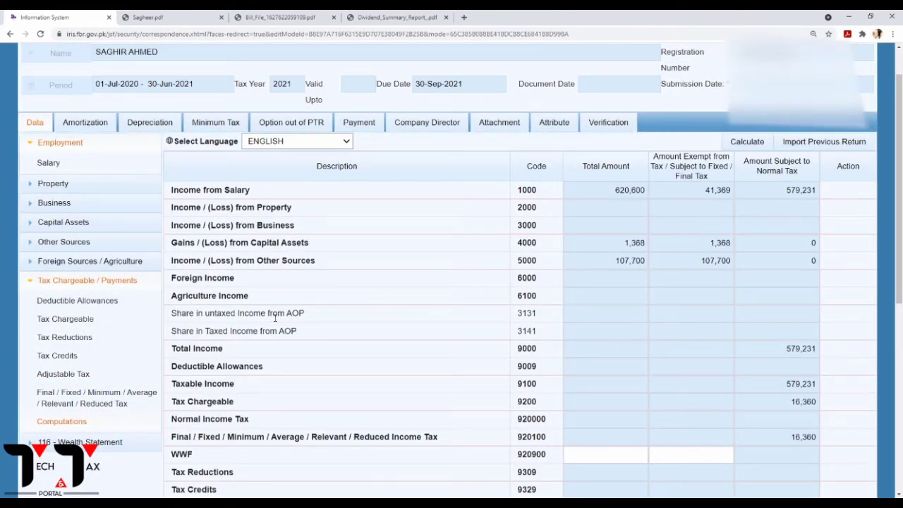
pyautogui.scroll(-5, 615, 296)
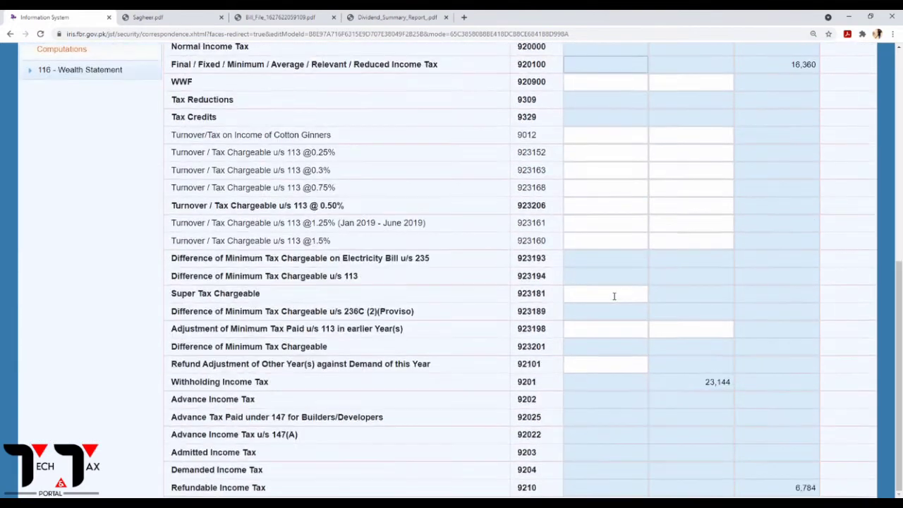
pyautogui.scroll(3, 614, 295)
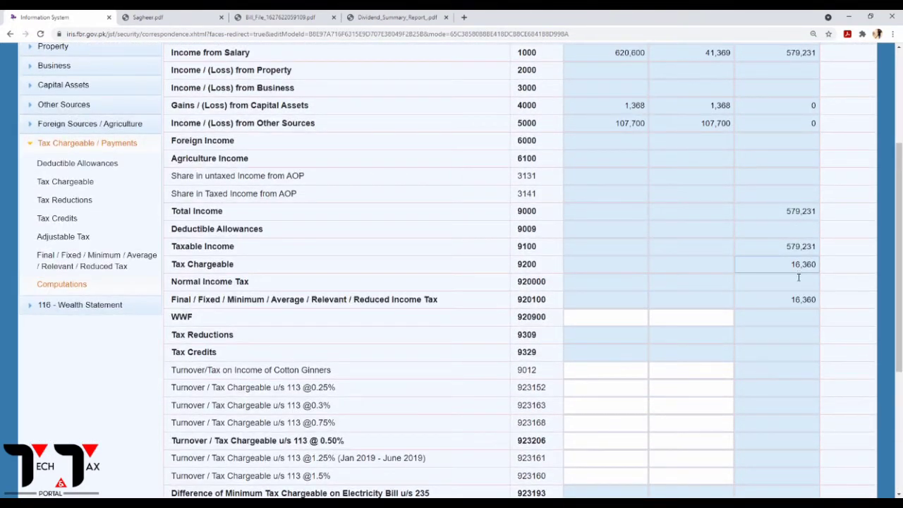
pyautogui.doubleClick(808, 302)
pyautogui.scroll(-4, 762, 291)
pyautogui.moveTo(693, 382); pyautogui.dragTo(737, 378)
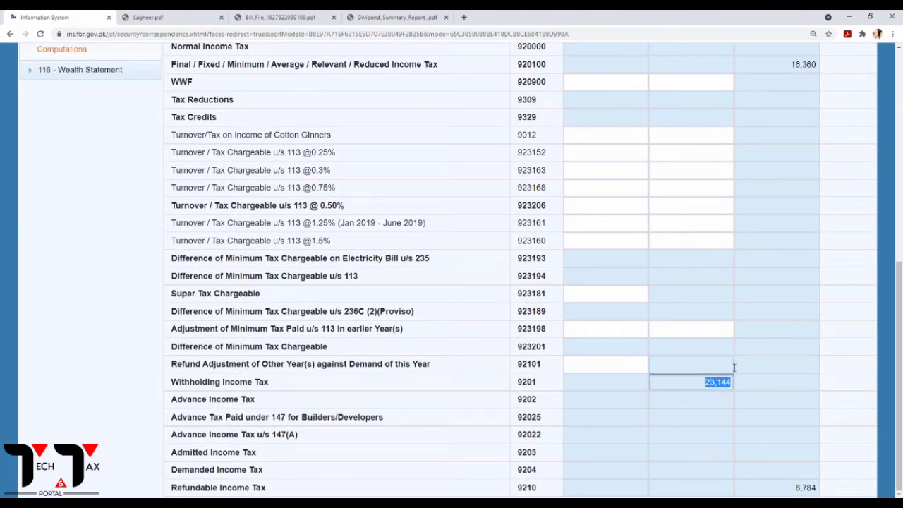
pyautogui.click(809, 487)
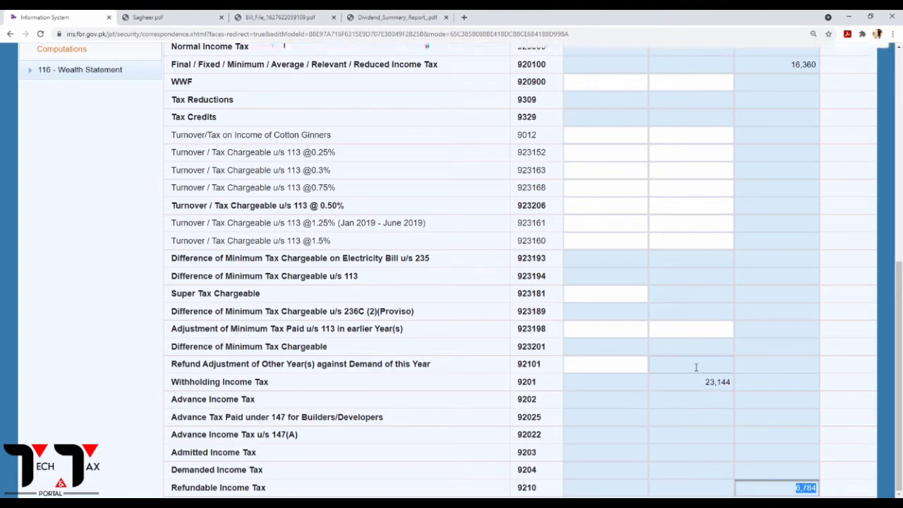
pyautogui.scroll(5, 379, 270)
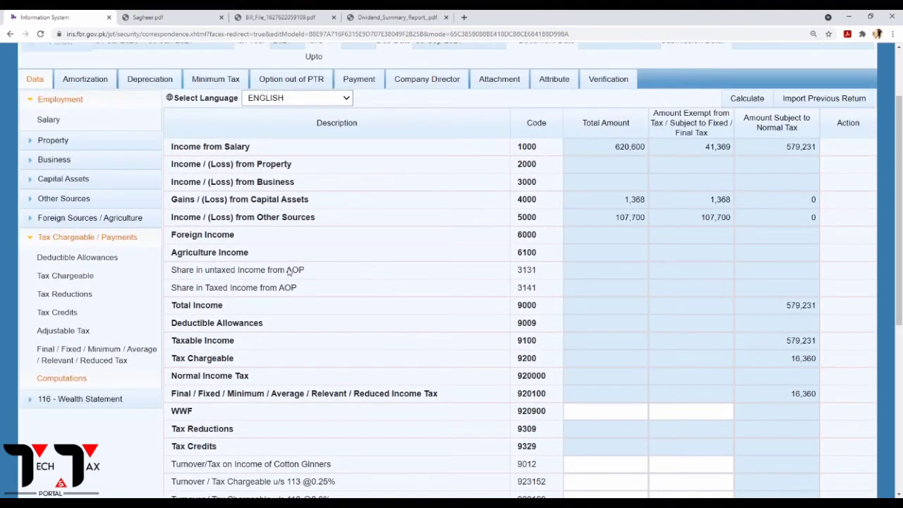
# Collapse Tax Chargeable / Payments and open 116 - Wealth Statement's Personal Expenses form.
pyautogui.click(40, 238)
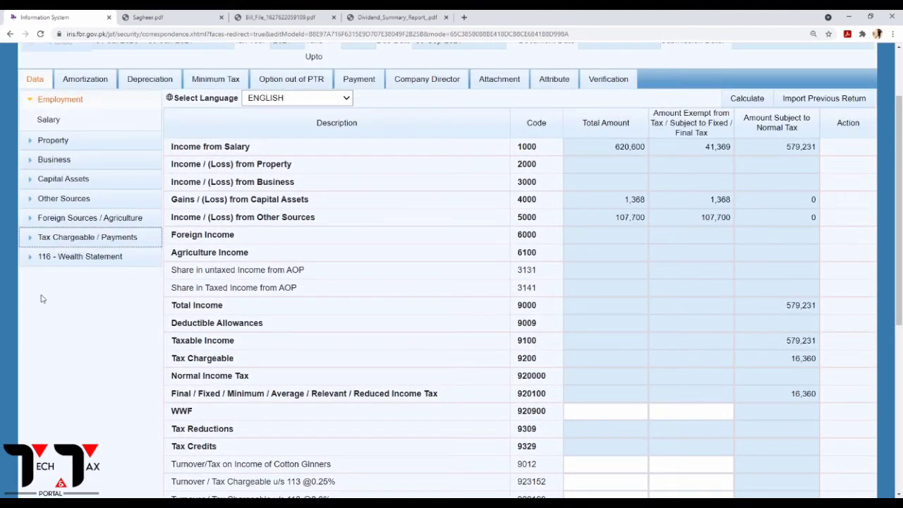
pyautogui.click(36, 256)
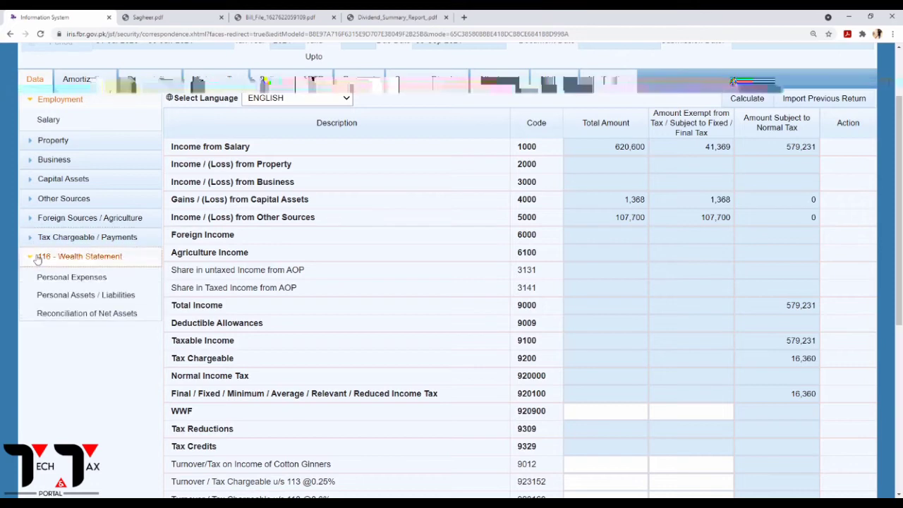
pyautogui.click(69, 281)
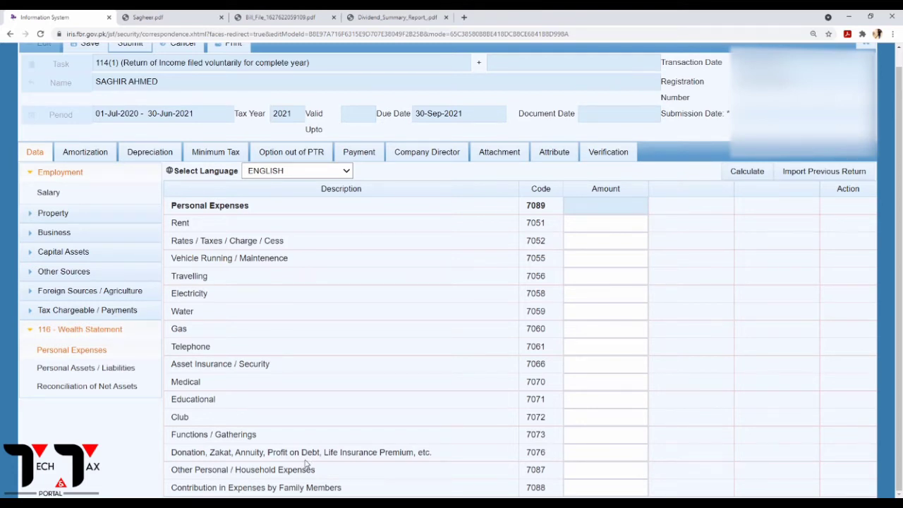
# Enter 61,903 from Sagheer.pdf for donations, zakat and life insurance under code 7076.
pyautogui.click(593, 456)
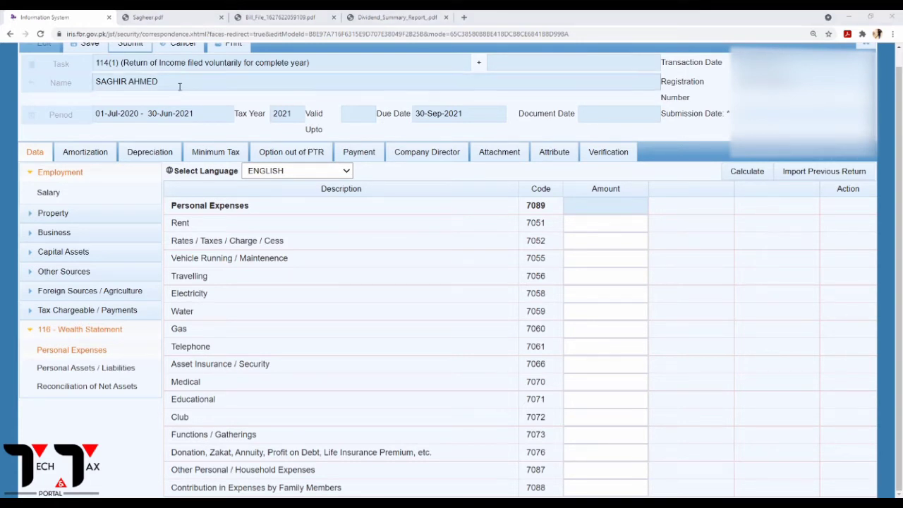
pyautogui.click(149, 17)
pyautogui.scroll(-2, 303, 218)
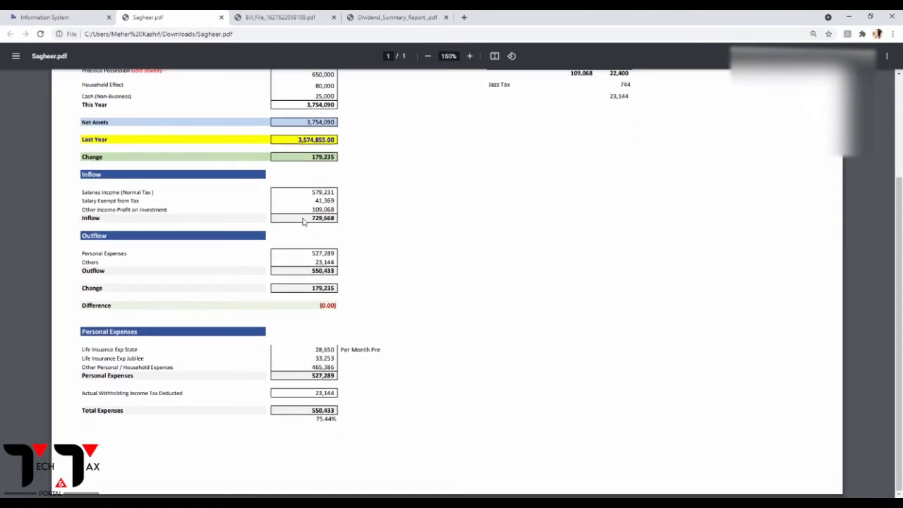
pyautogui.scroll(1, 339, 204)
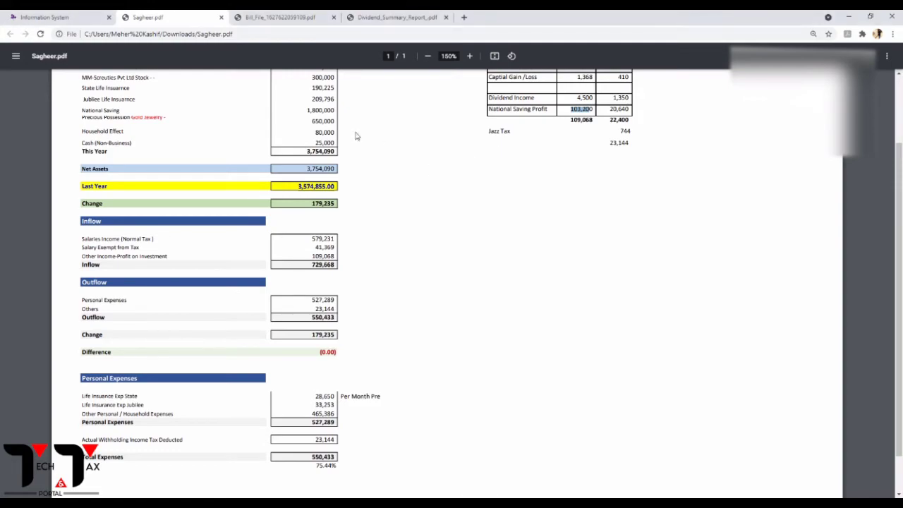
pyautogui.click(39, 12)
pyautogui.click(580, 446)
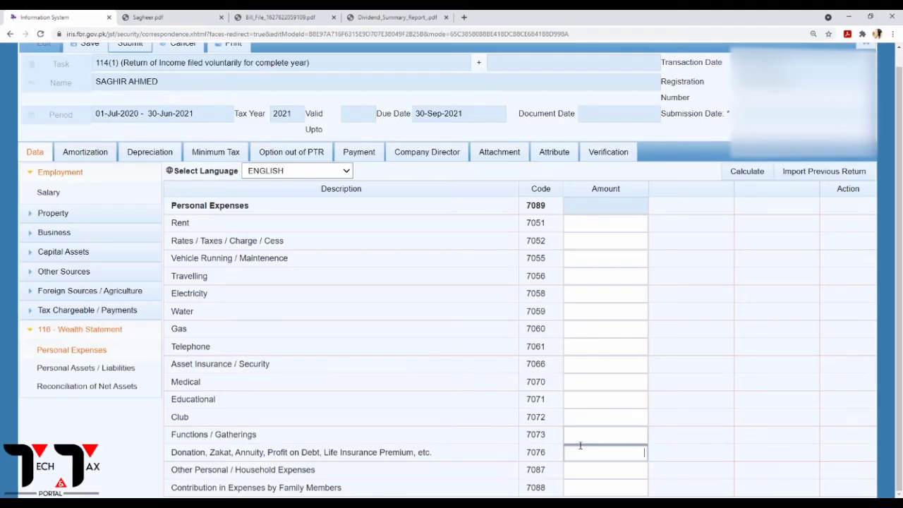
pyautogui.write('61903')
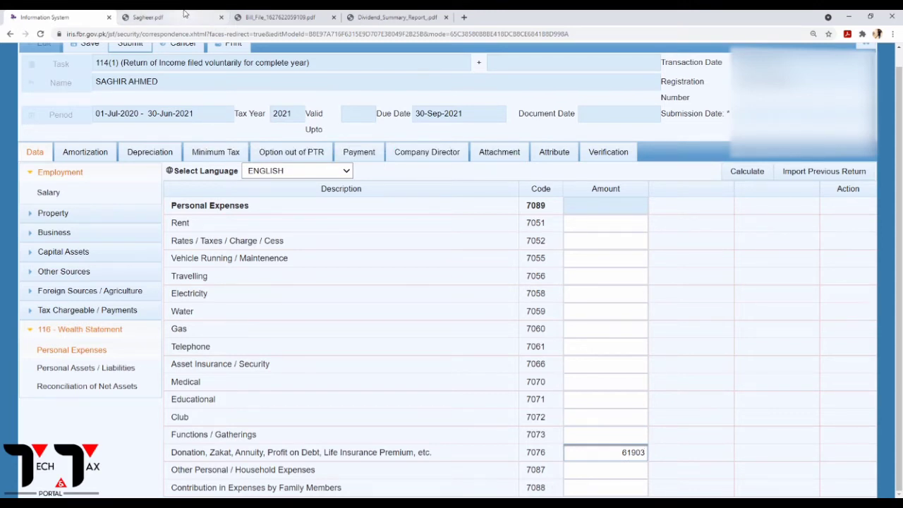
# Enter 465,346 household expenses under code 7087 and recalculate the total to 527,249.
pyautogui.click(185, 14)
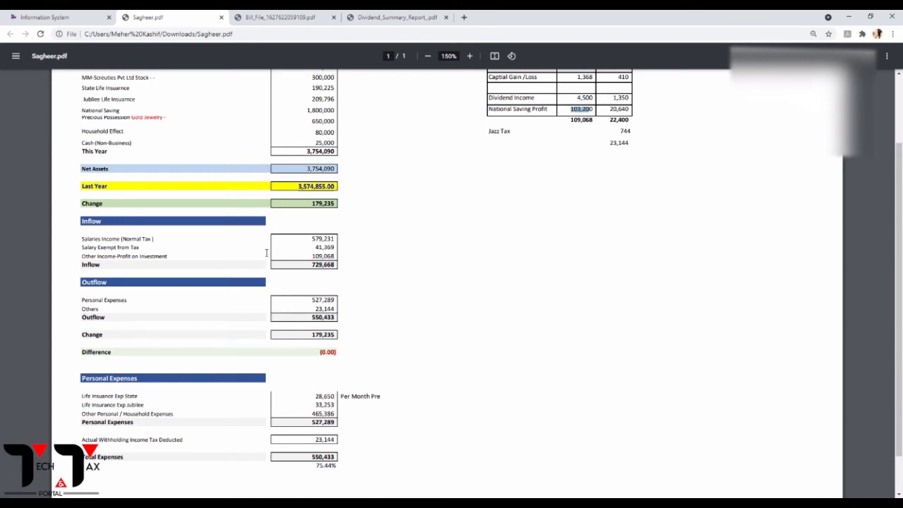
pyautogui.click(78, 14)
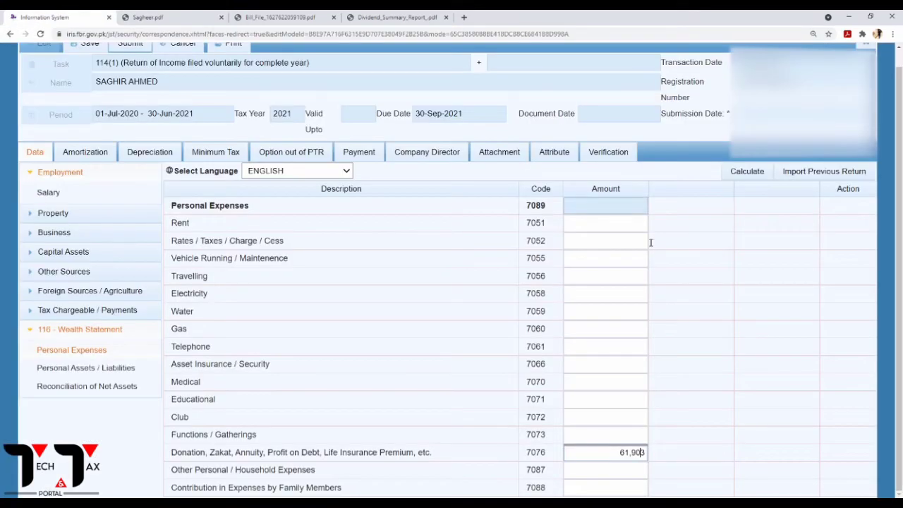
pyautogui.click(624, 471)
pyautogui.write('4')
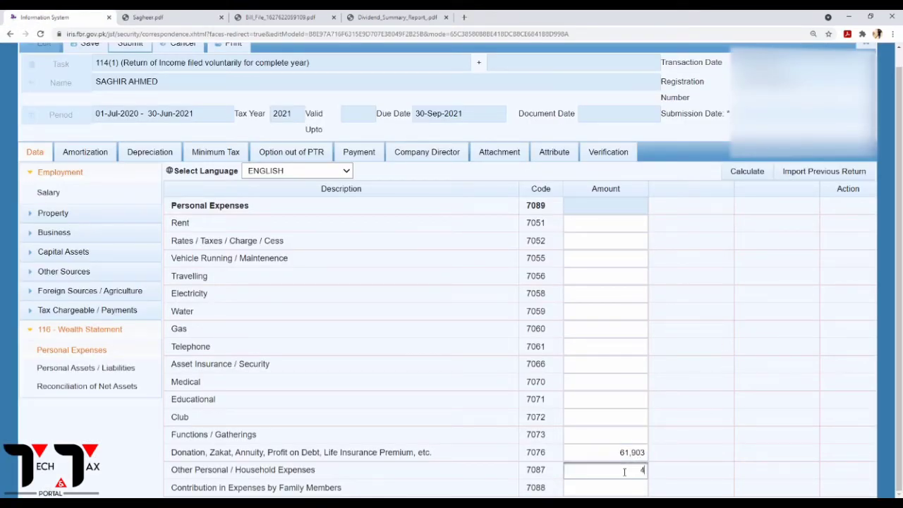
pyautogui.write('85346')
pyautogui.click(749, 170)
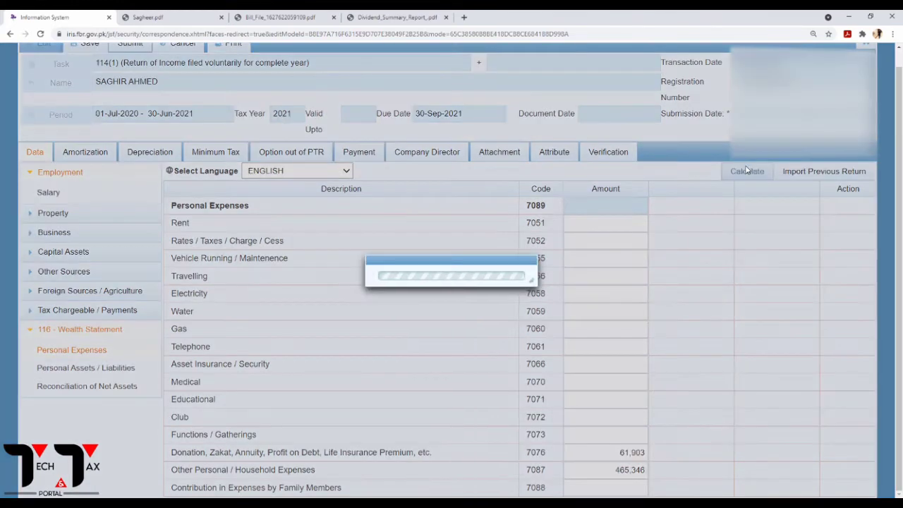
pyautogui.click(749, 174)
pyautogui.click(748, 175)
pyautogui.click(748, 176)
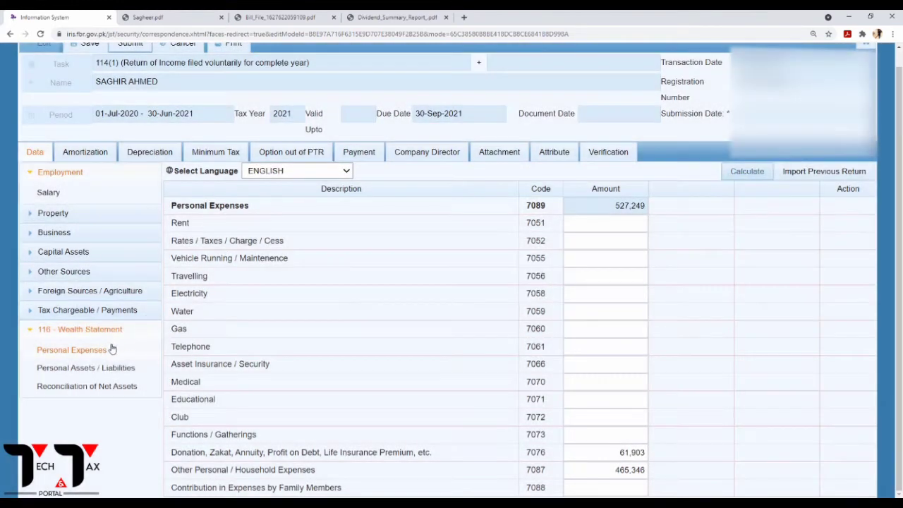
pyautogui.click(63, 370)
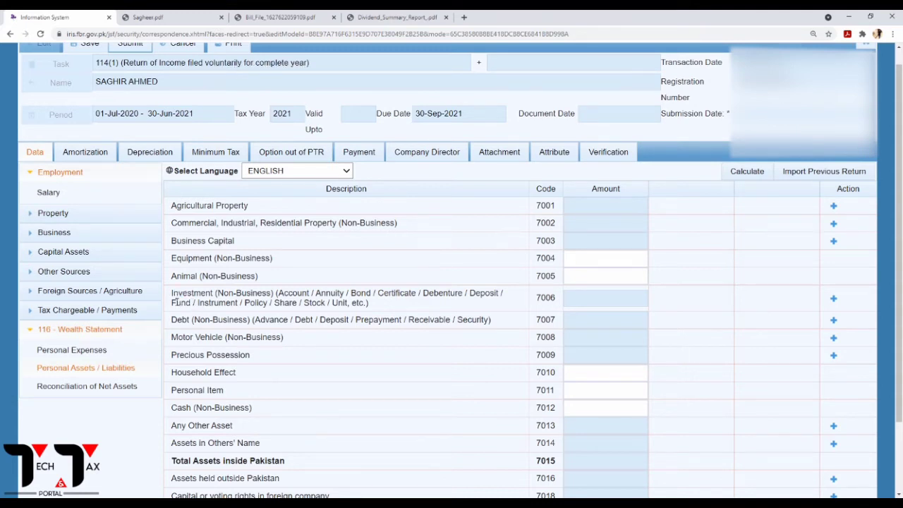
# Add a Meezan investment with contents 'Bank' under code 7006.
pyautogui.moveTo(173, 296); pyautogui.dragTo(338, 300)
pyautogui.click(311, 310)
pyautogui.moveTo(506, 300); pyautogui.dragTo(424, 299)
pyautogui.click(427, 308)
pyautogui.click(833, 299)
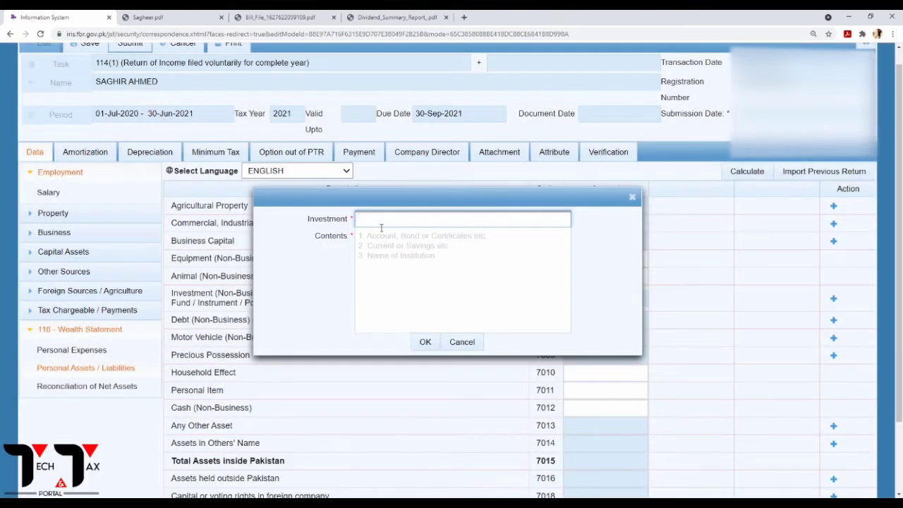
pyautogui.write('Meezan')
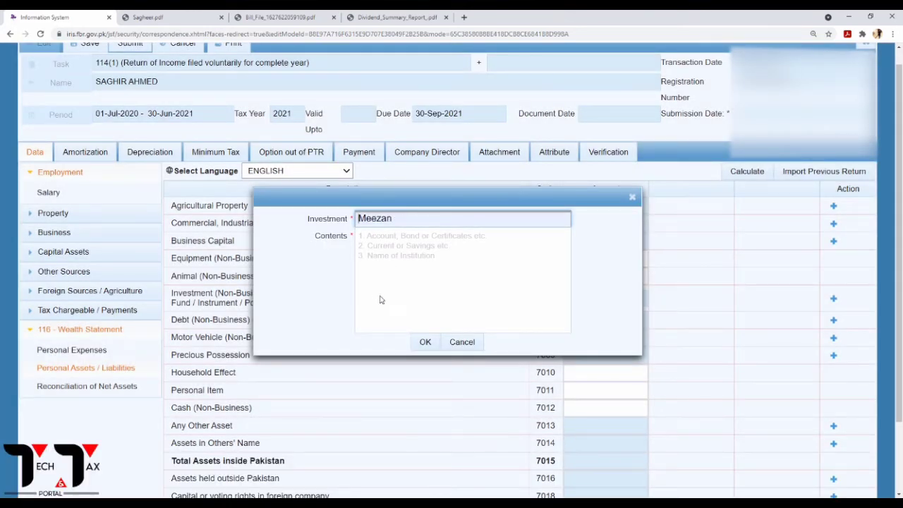
pyautogui.click(376, 241)
pyautogui.write('BAnk')
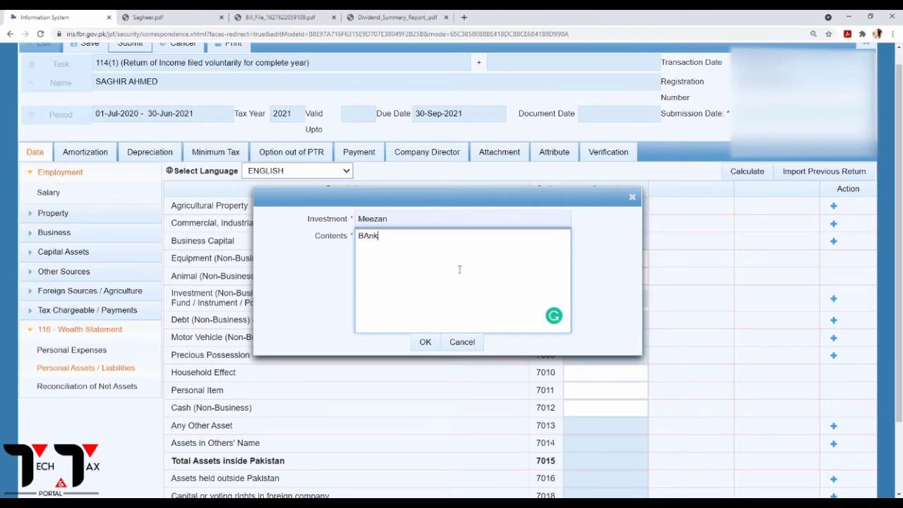
pyautogui.press('Left')
pyautogui.press('Left')
pyautogui.press('BackSpace')
pyautogui.write('a')
pyautogui.click(425, 343)
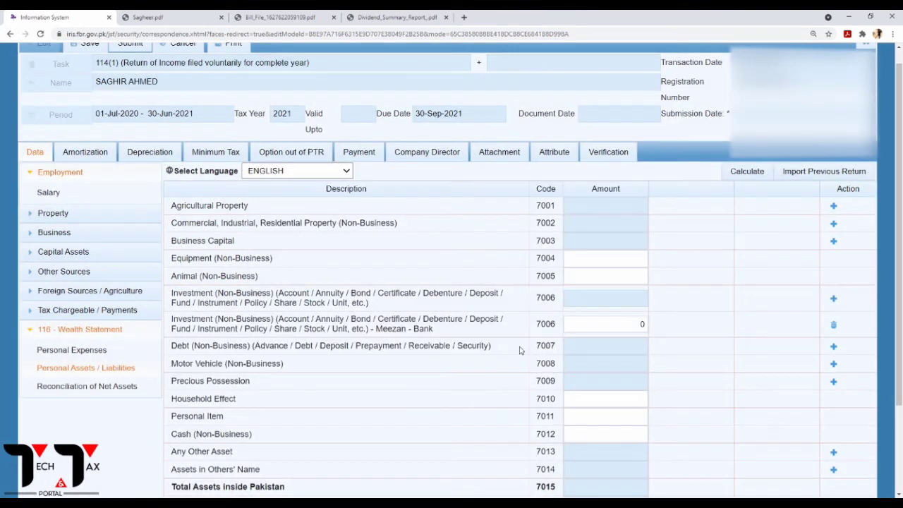
# Set the Meezan - Bank amount to 84,990, checked against the PDF.
pyautogui.click(158, 13)
pyautogui.scroll(2, 242, 148)
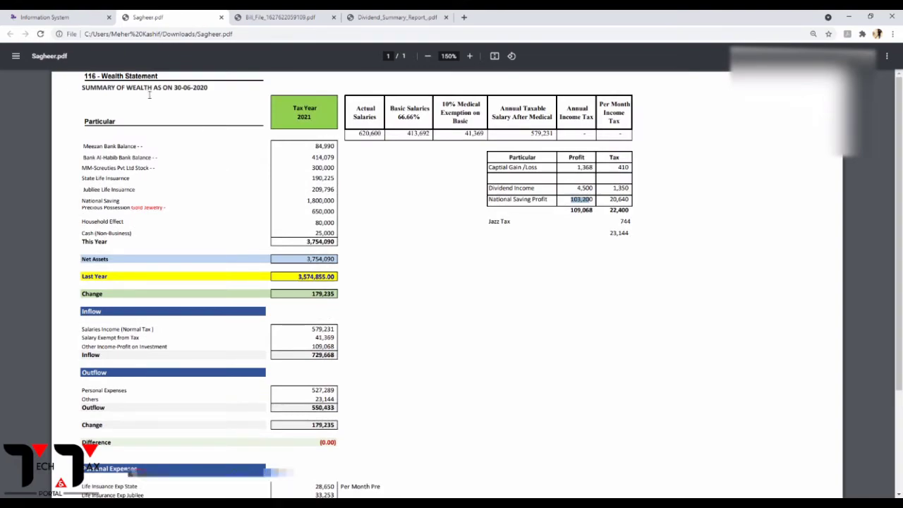
pyautogui.click(42, 17)
pyautogui.click(638, 324)
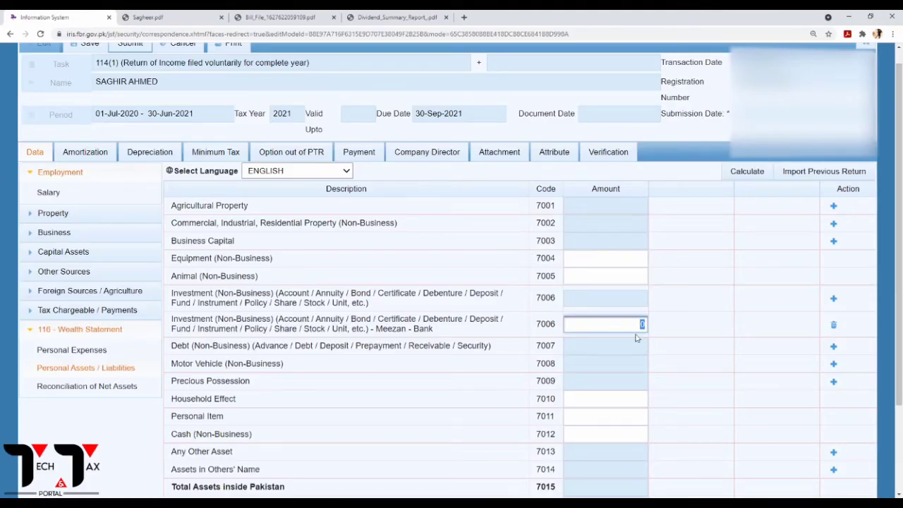
pyautogui.write('84900')
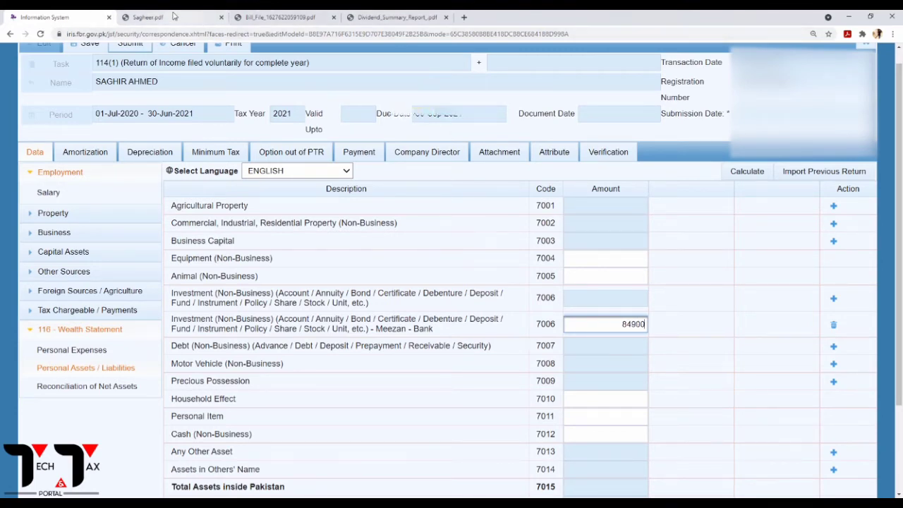
pyautogui.click(171, 16)
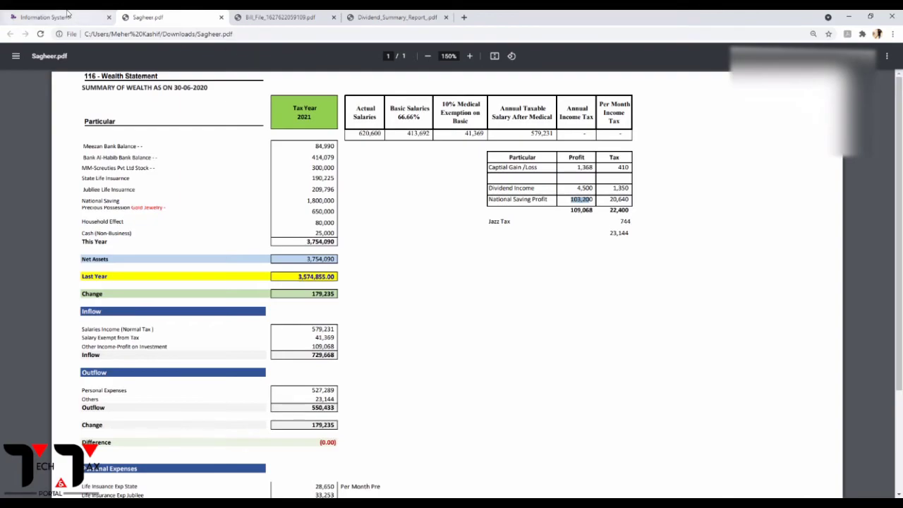
pyautogui.click(45, 17)
pyautogui.click(635, 326)
pyautogui.press('Delete')
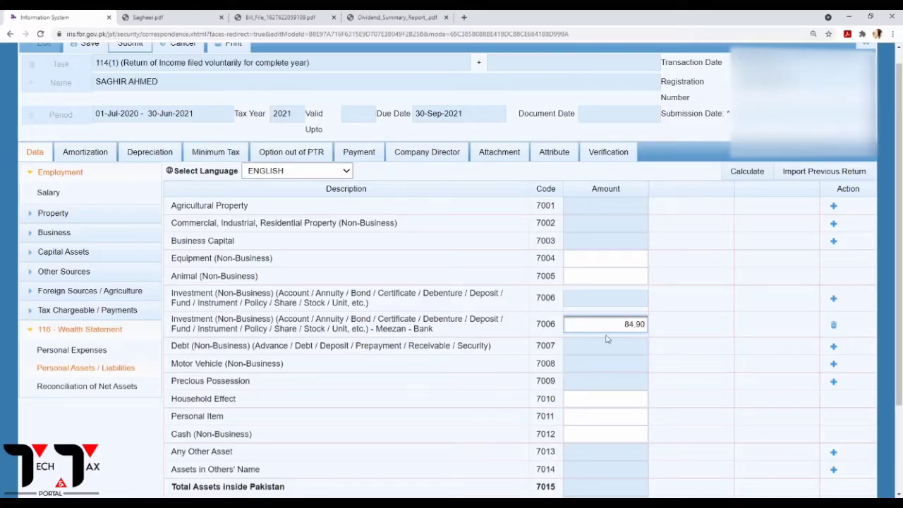
pyautogui.write('9')
pyautogui.click(833, 300)
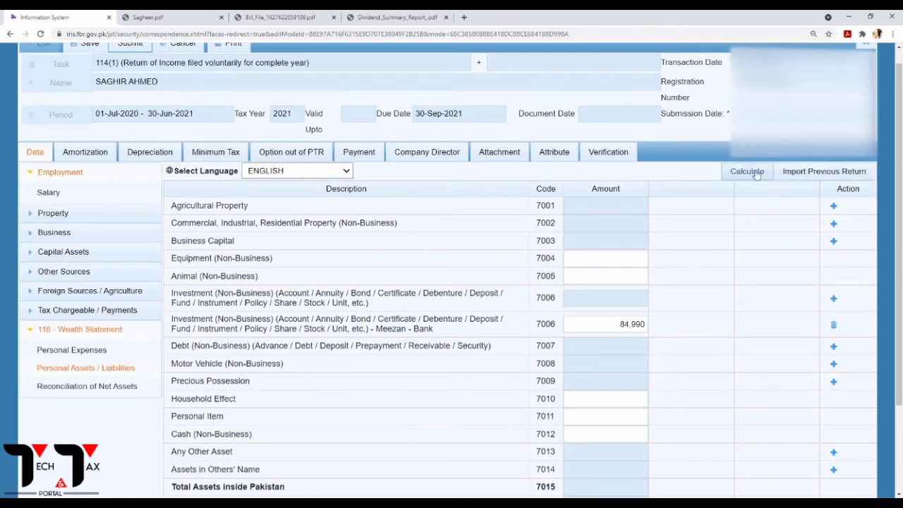
# Add a Bank Al-Habib investment with contents 'Balance' under code 7006.
pyautogui.click(749, 172)
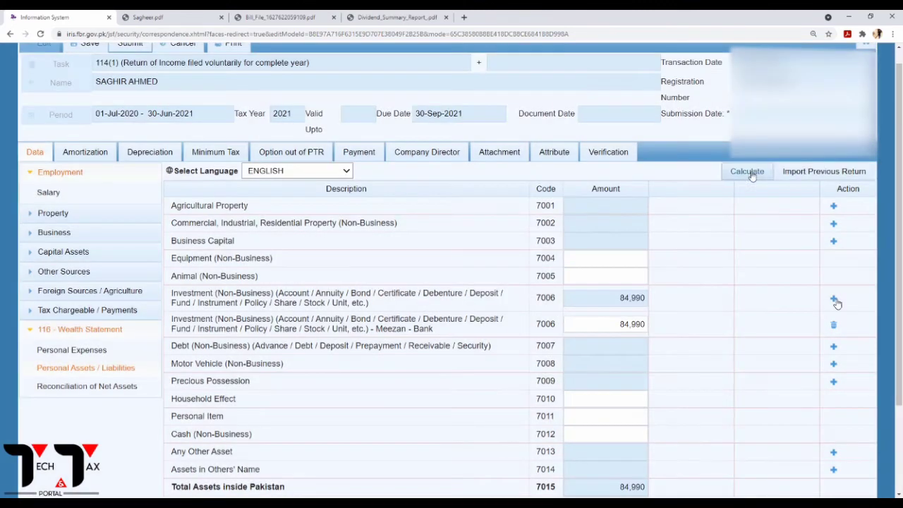
pyautogui.click(835, 300)
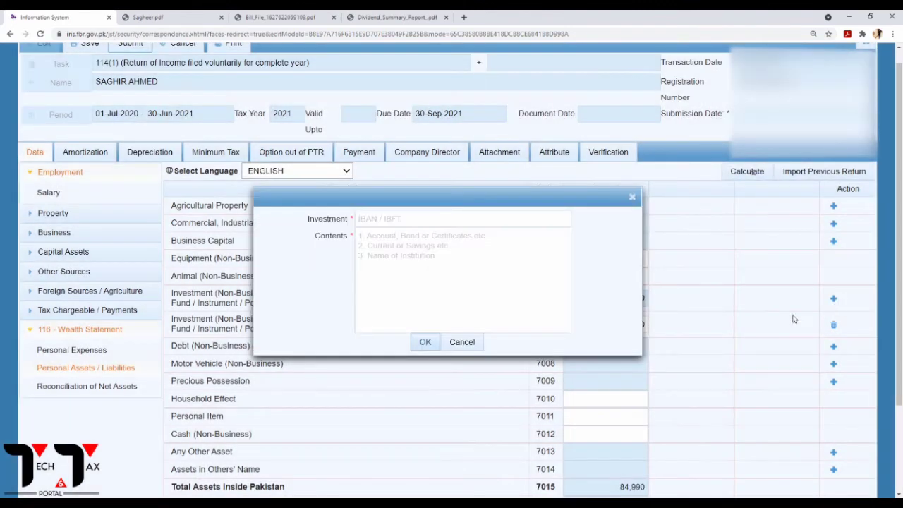
pyautogui.click(367, 218)
pyautogui.write('Bank Al-Habib')
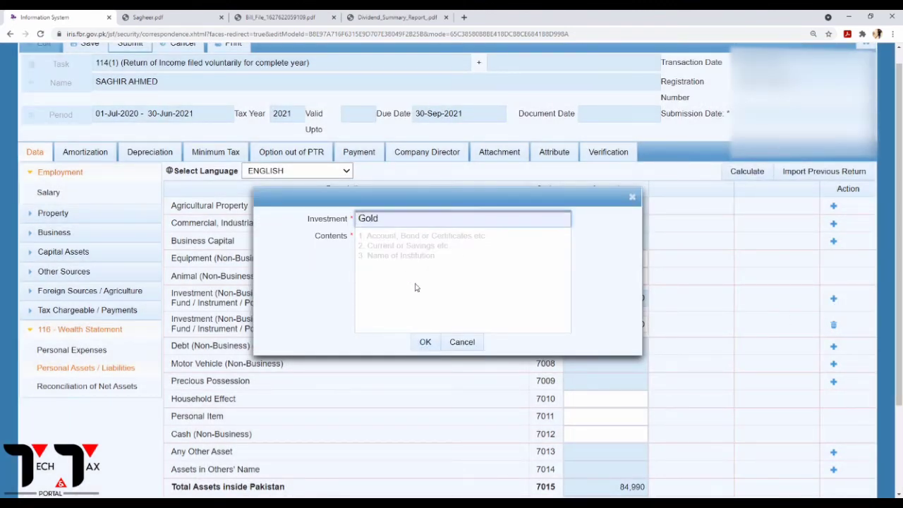
pyautogui.click(373, 247)
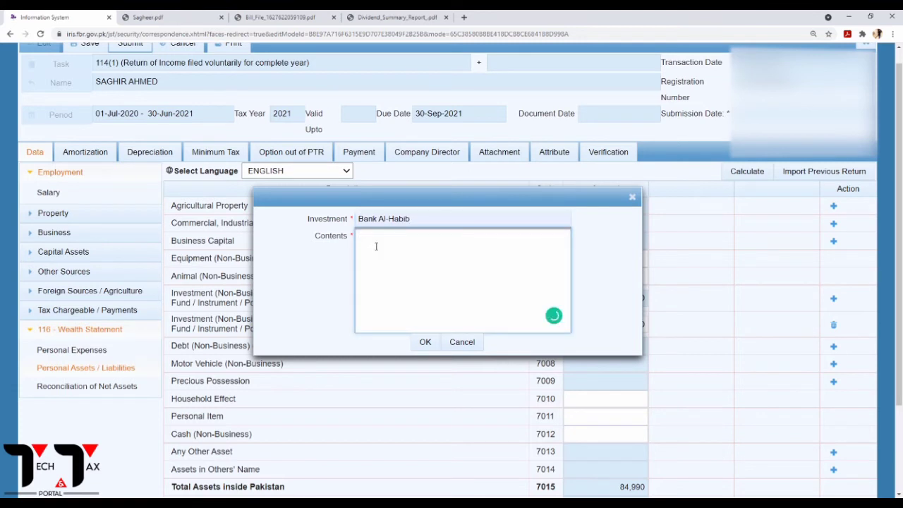
pyautogui.write('BAlance')
pyautogui.click(371, 237)
pyautogui.press('BackSpace')
pyautogui.write('alance')
pyautogui.click(427, 343)
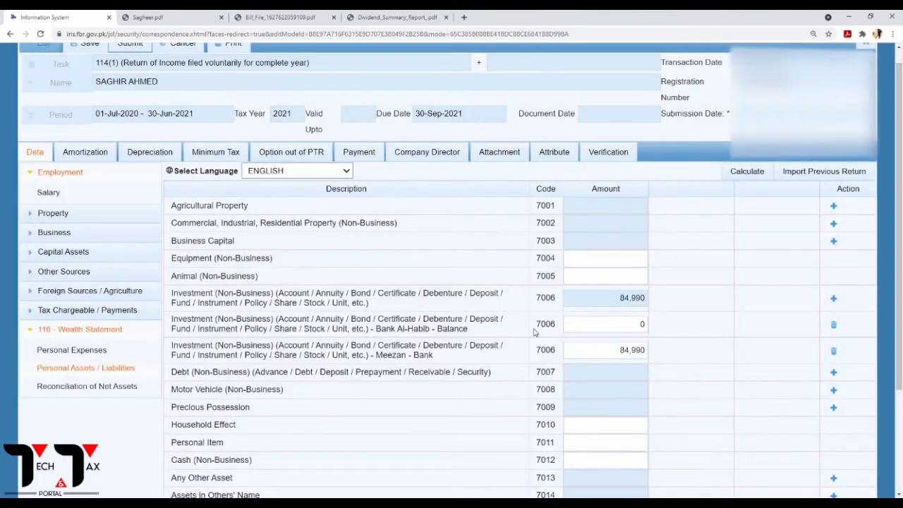
# Enter 414,079 for Bank Al-Habib - Balance, recalculating the investment total to 499,069.
pyautogui.click(159, 21)
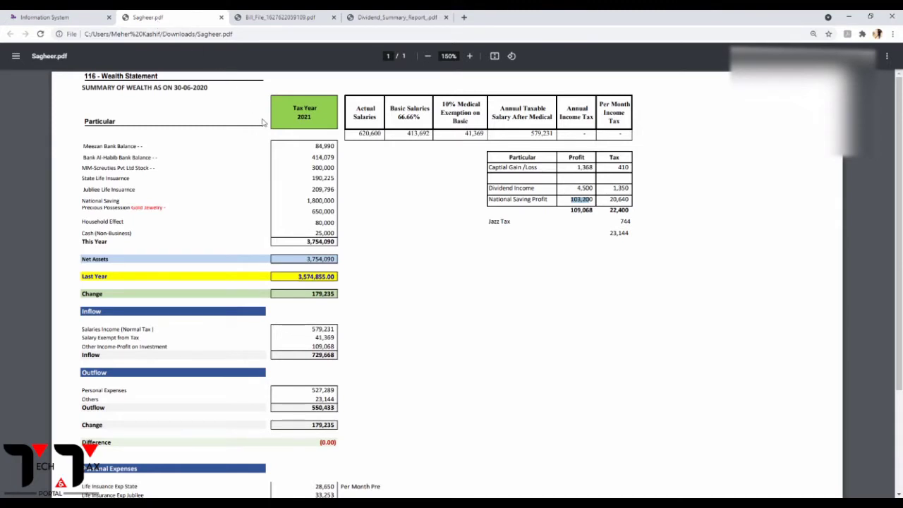
pyautogui.click(62, 15)
pyautogui.click(632, 326)
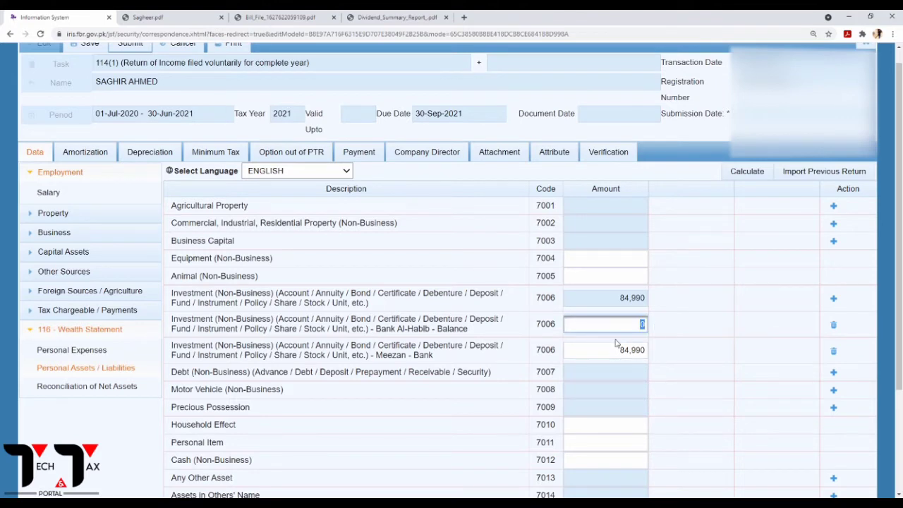
pyautogui.write('414079')
pyautogui.click(752, 171)
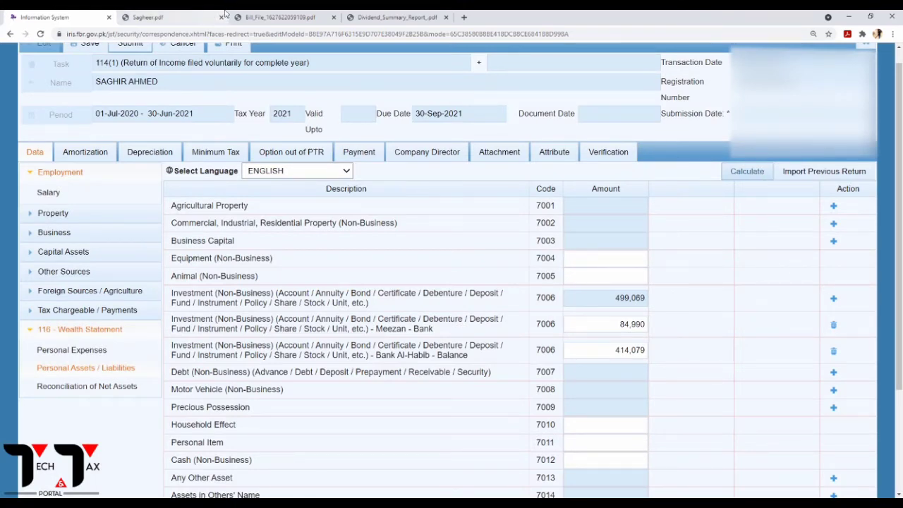
pyautogui.click(224, 14)
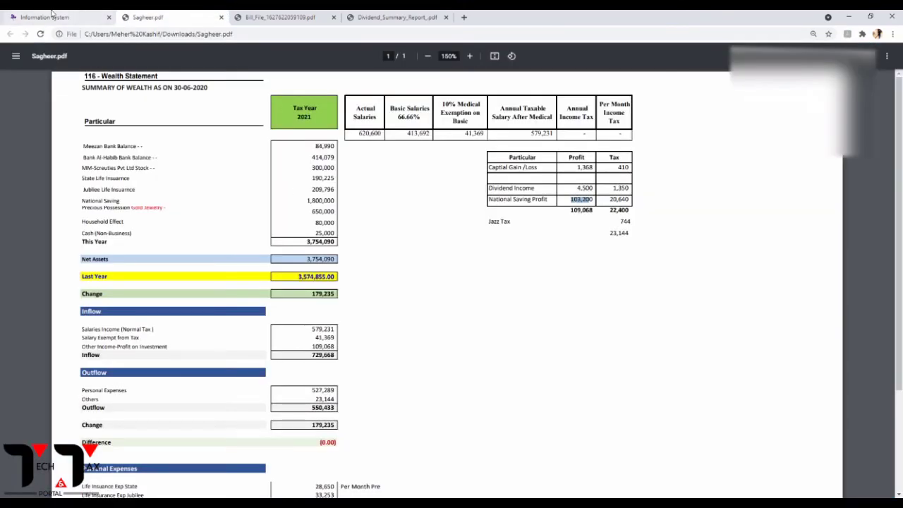
pyautogui.click(51, 14)
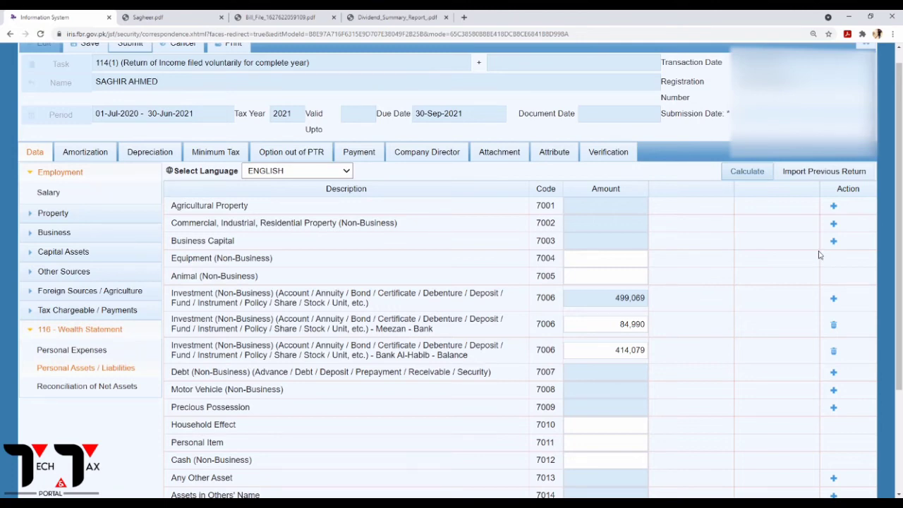
# Add an MM Screuties Pvt Ltd investment with contents 'Stock' under code 7006.
pyautogui.click(834, 299)
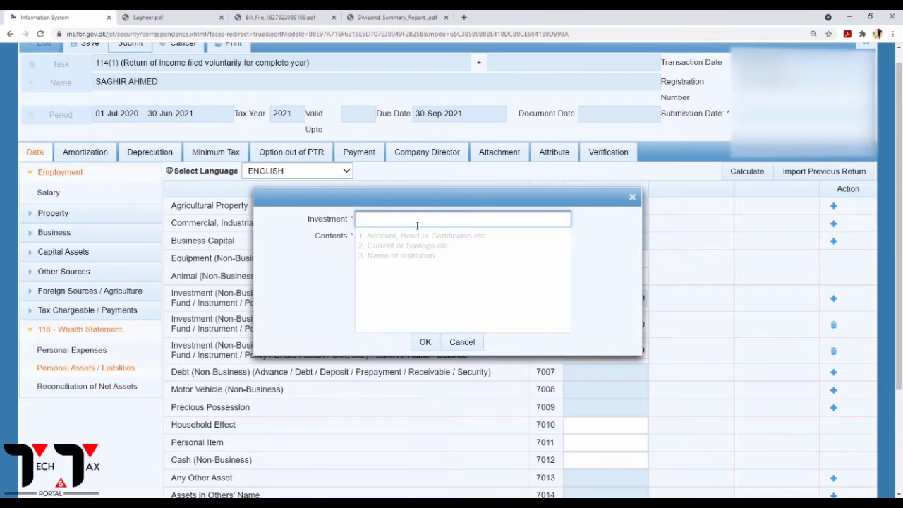
pyautogui.click(390, 327)
pyautogui.click(390, 246)
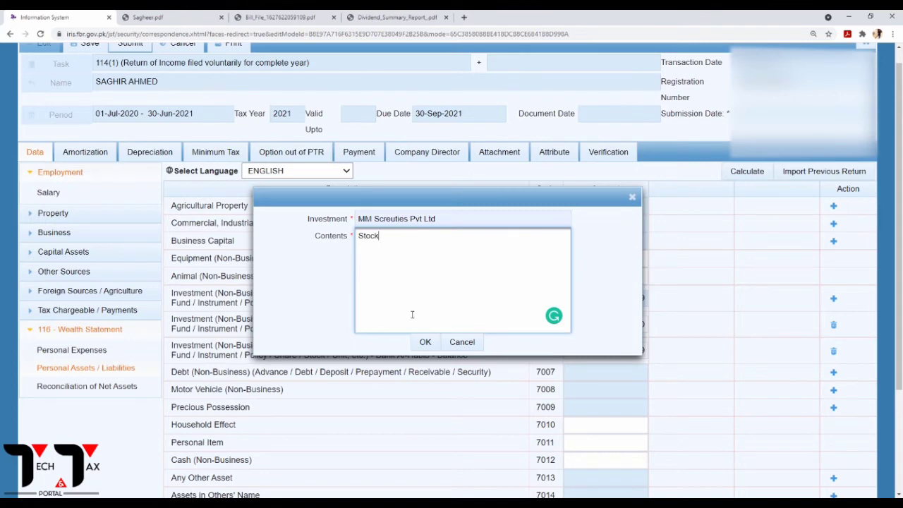
pyautogui.click(425, 342)
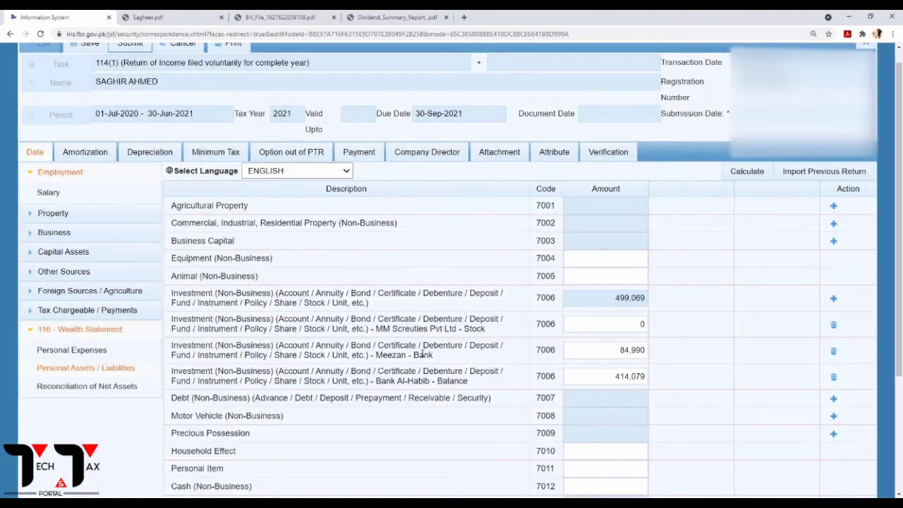
# Enter 300,000 for MM Screuties Pvt Ltd - Stock, recalculating the total to 799,069.
pyautogui.click(641, 324)
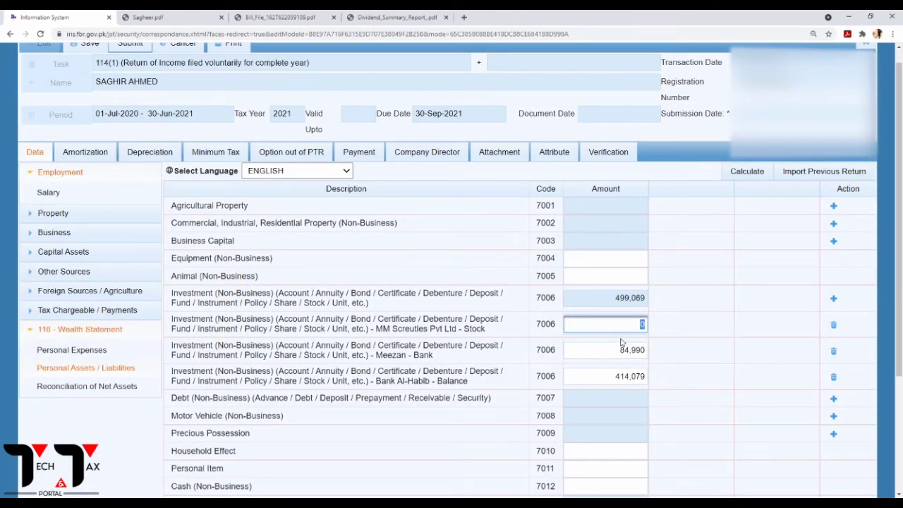
pyautogui.write('300000')
pyautogui.click(747, 172)
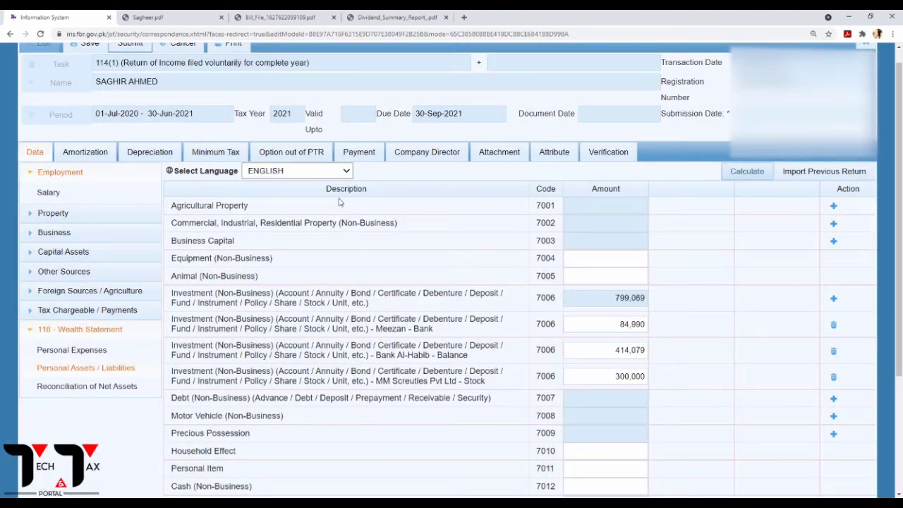
pyautogui.click(134, 15)
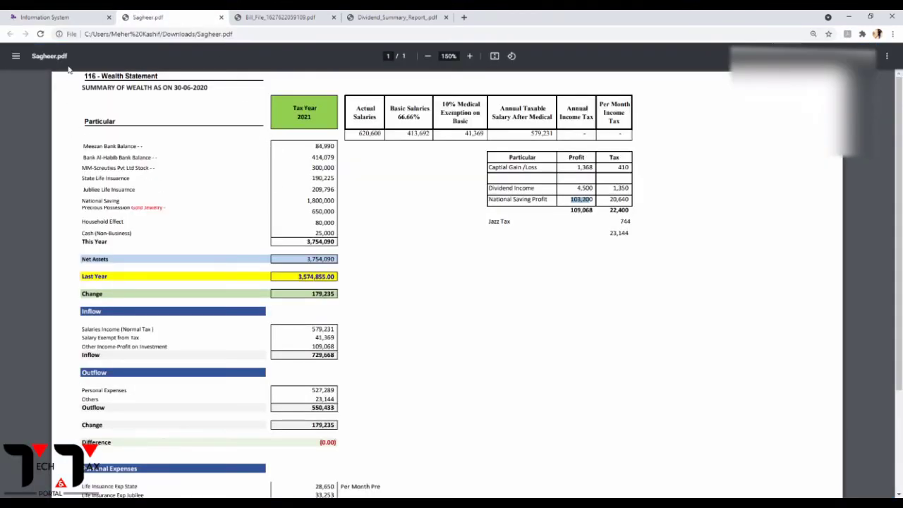
pyautogui.click(67, 16)
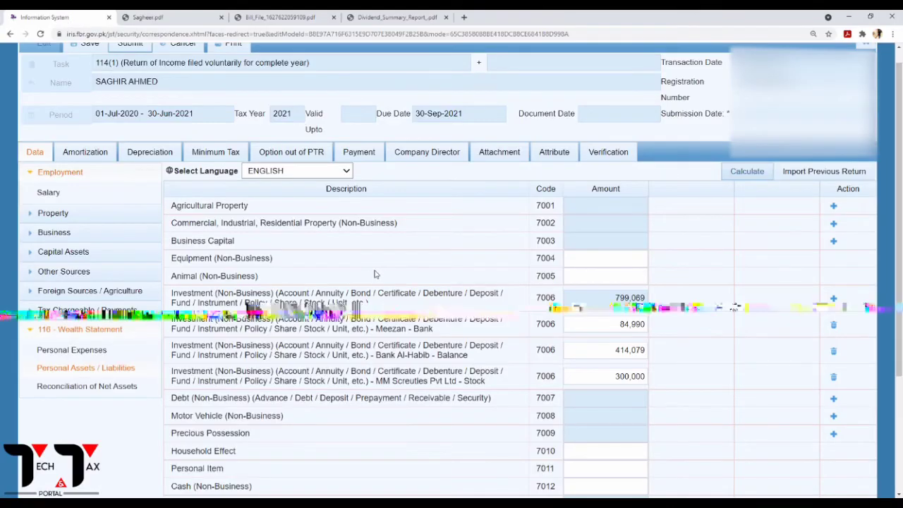
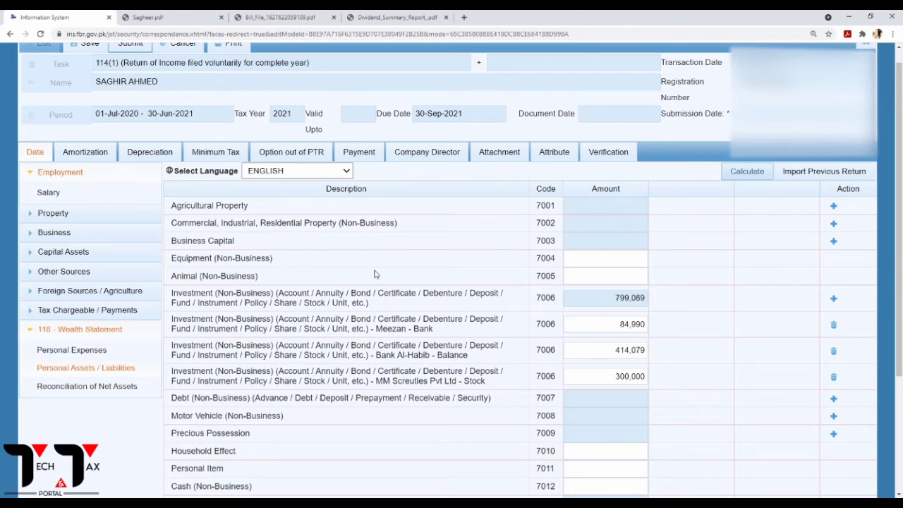
# Add a Jubliee - Insurance investment under code 7006.
pyautogui.click(834, 298)
pyautogui.click(399, 220)
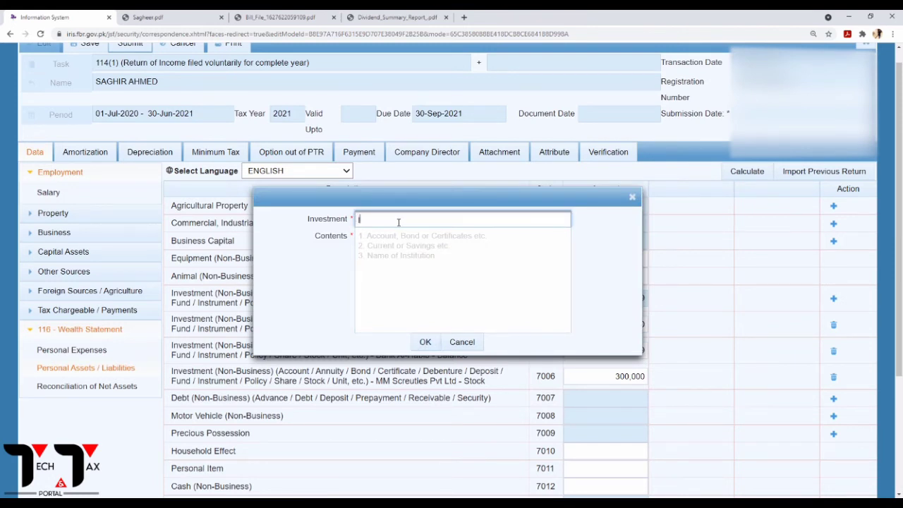
pyautogui.write('Jubliee')
pyautogui.click(386, 245)
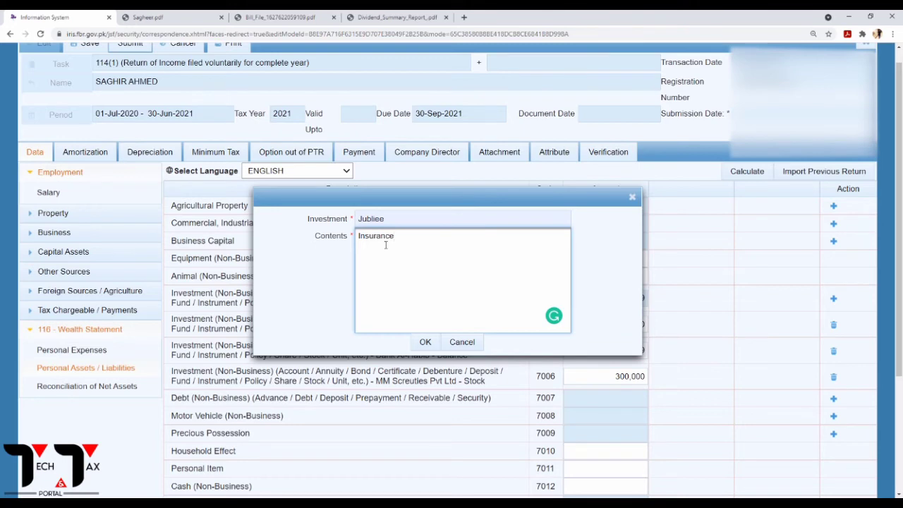
pyautogui.click(424, 341)
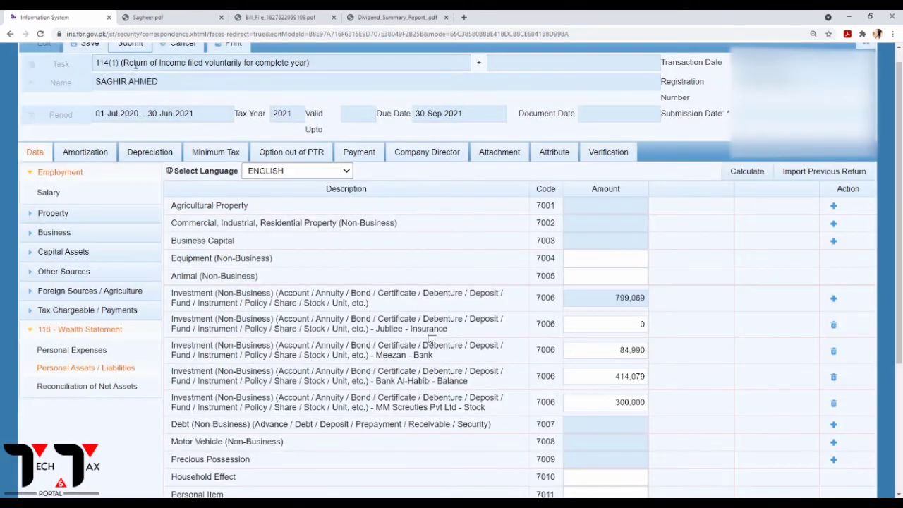
# Enter 190,225 for Jubliee - Insurance from the PDF, recalculating the investment total to 989,294.
pyautogui.click(149, 16)
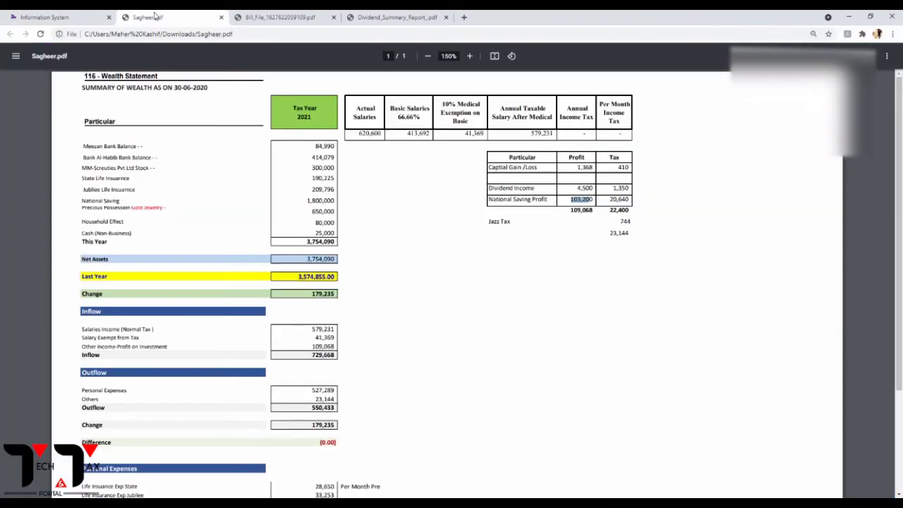
pyautogui.click(81, 15)
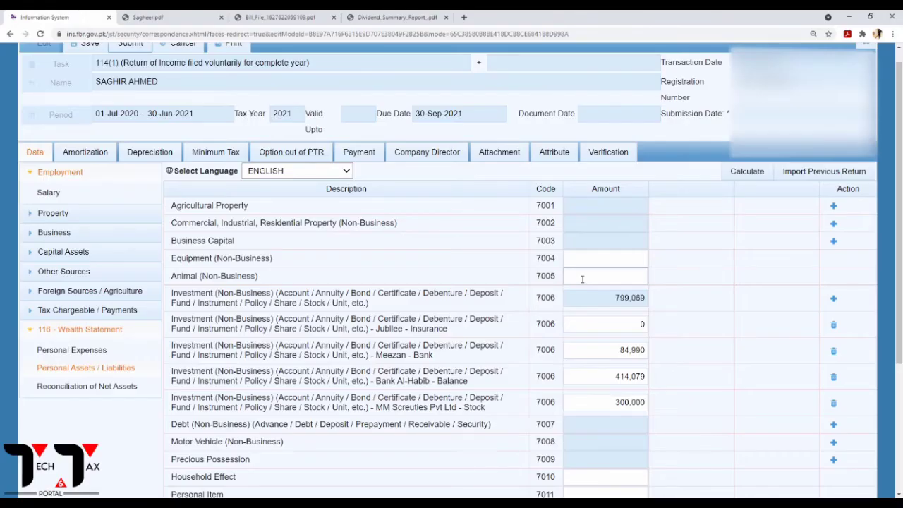
pyautogui.doubleClick(643, 325)
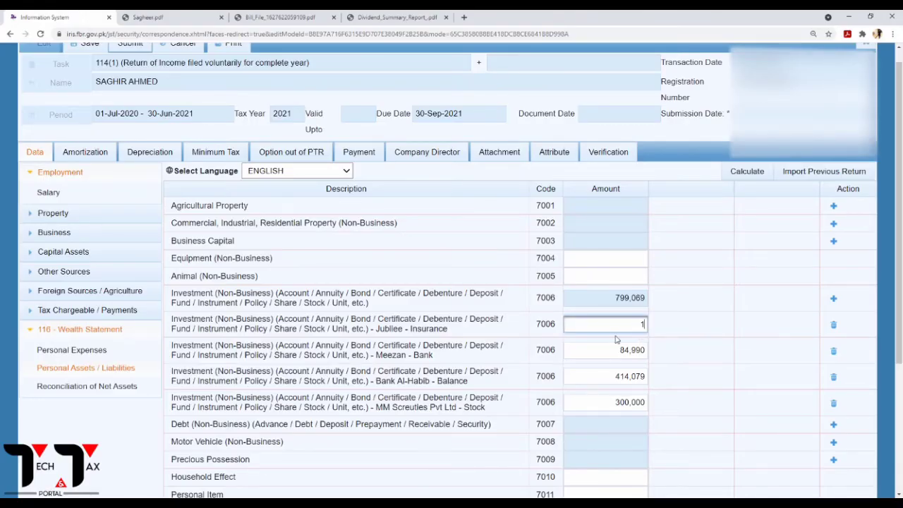
pyautogui.write('10902')
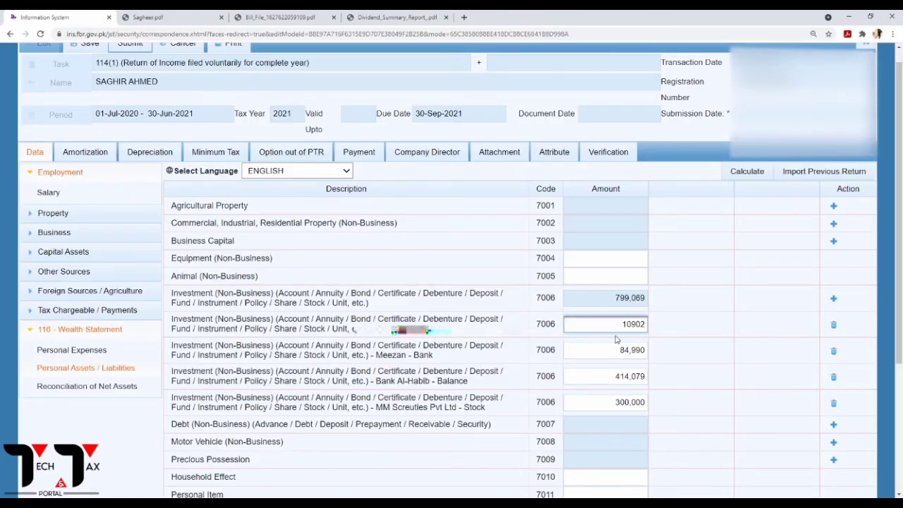
pyautogui.press('BackSpace')
pyautogui.press('BackSpace')
pyautogui.press('BackSpace')
pyautogui.write('0225')
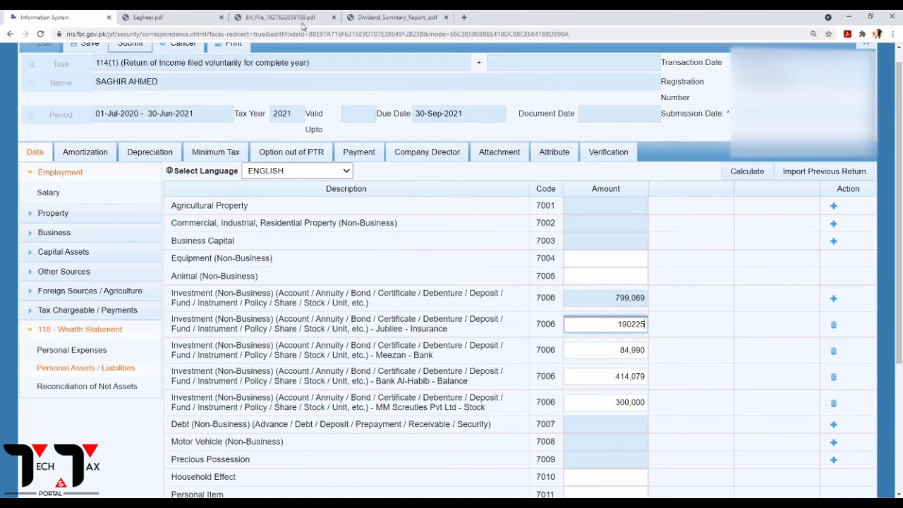
pyautogui.click(198, 16)
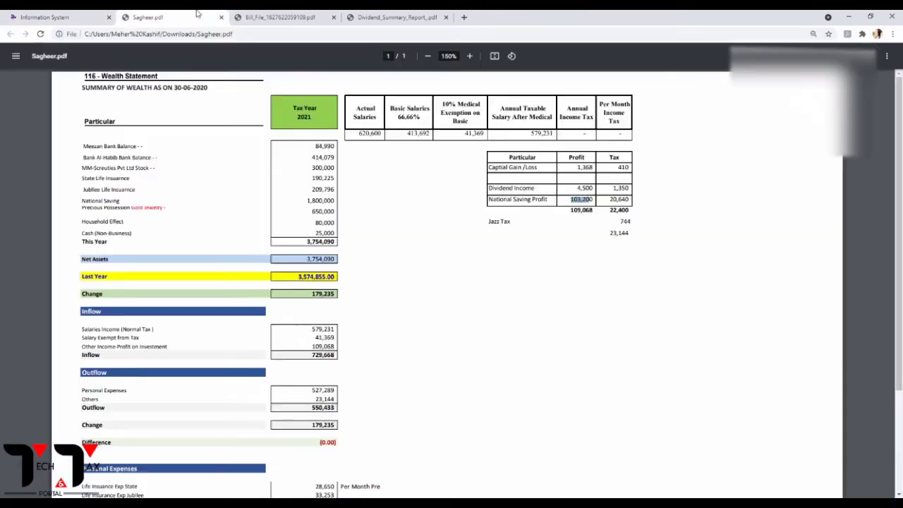
pyautogui.click(57, 17)
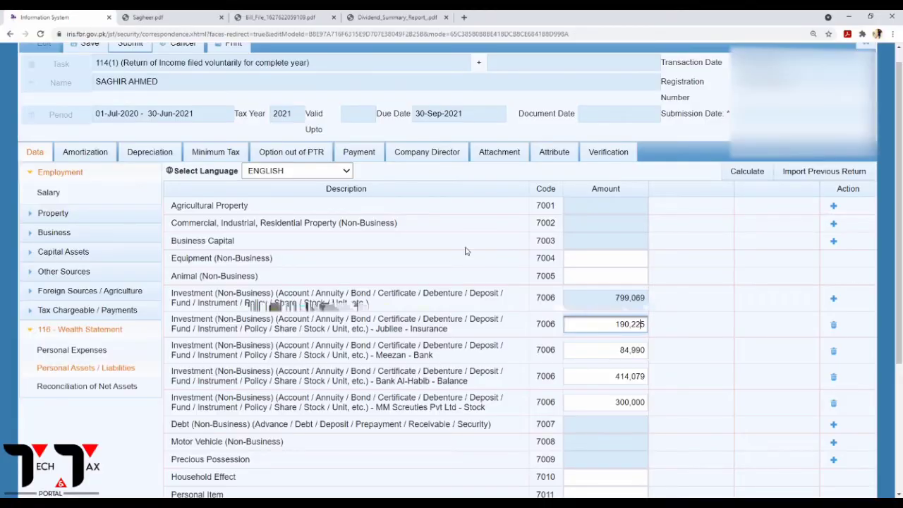
pyautogui.click(748, 171)
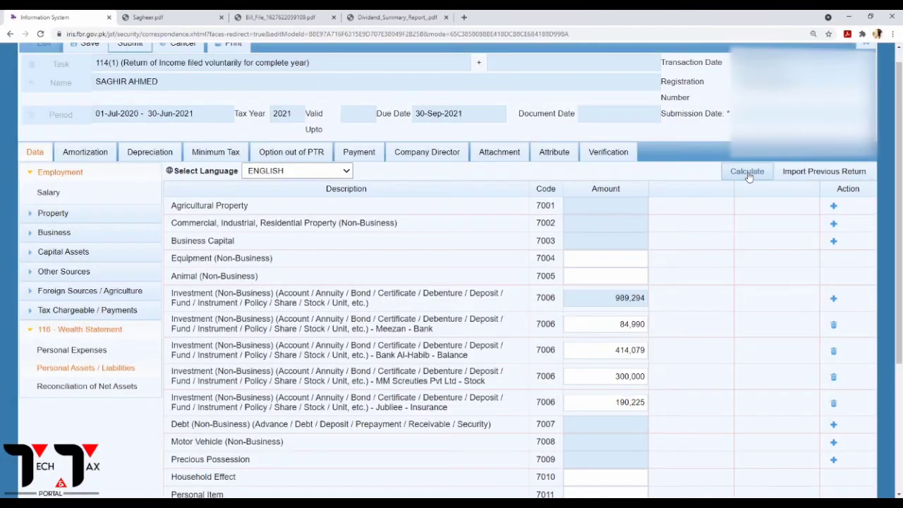
pyautogui.click(834, 297)
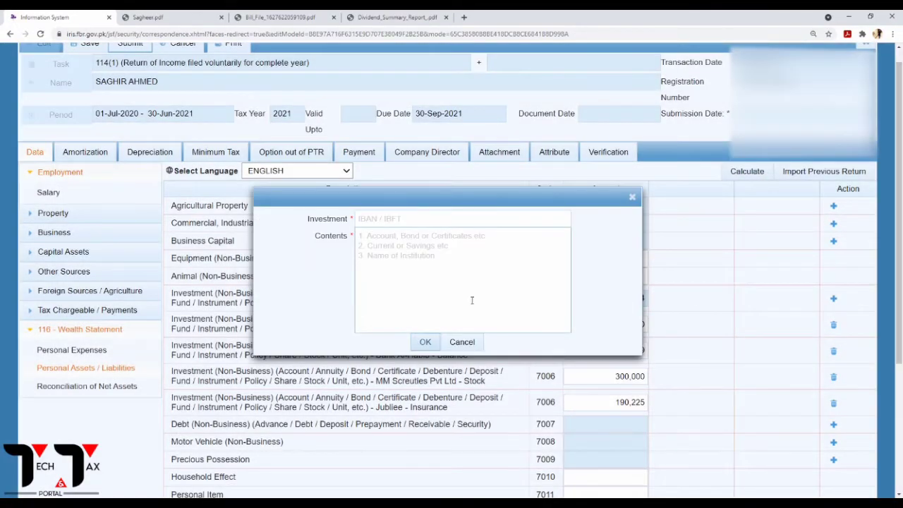
# Add a State Life - Insurance investment under code 7006.
pyautogui.click(408, 220)
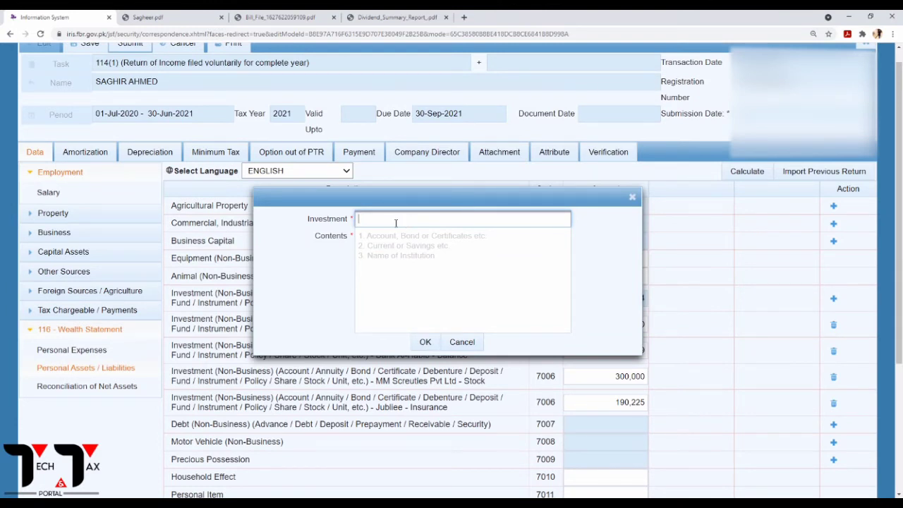
pyautogui.write('state Life')
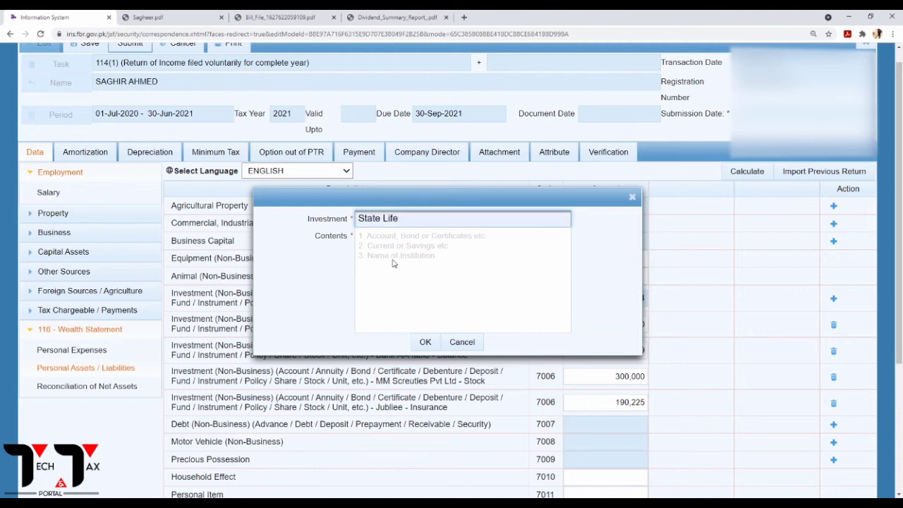
pyautogui.click(389, 241)
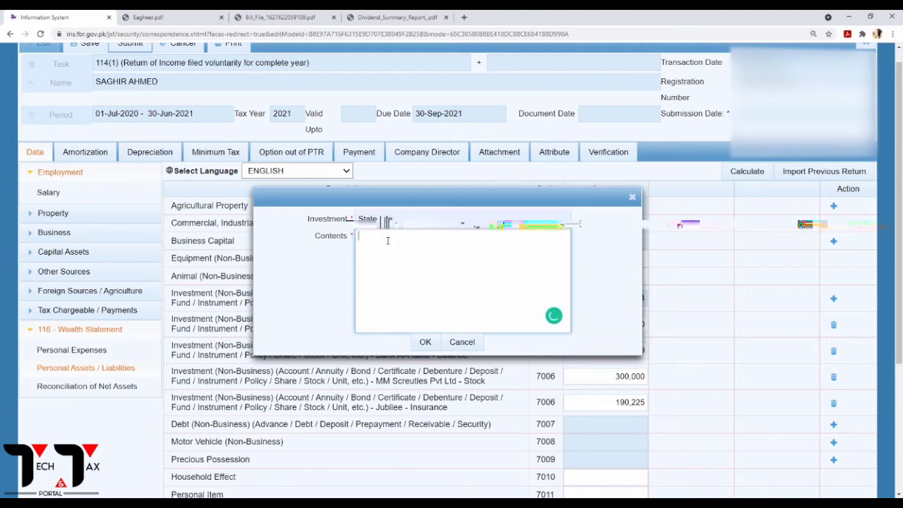
pyautogui.write('INsu')
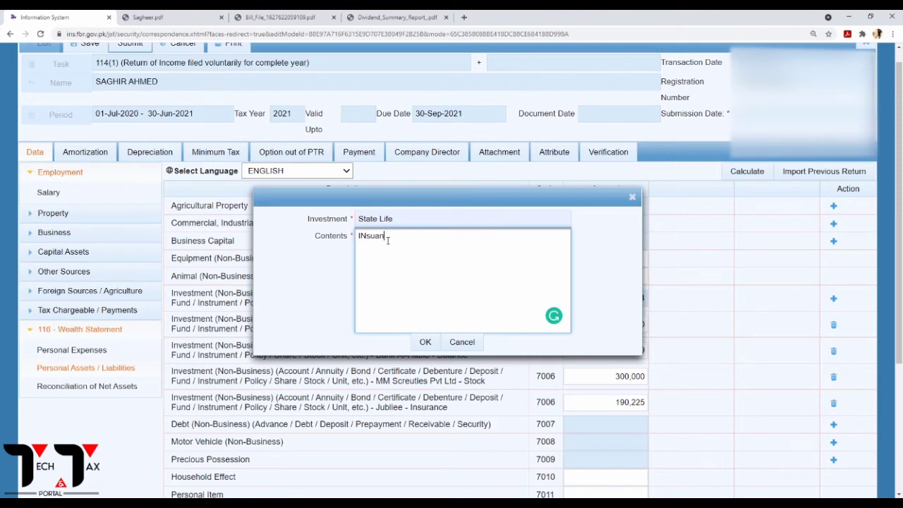
pyautogui.write('an')
pyautogui.press('BackSpace')
pyautogui.press('BackSpace')
pyautogui.press('BackSpace')
pyautogui.press('BackSpace')
pyautogui.press('BackSpace')
pyautogui.write('nsurande')
pyautogui.click(426, 342)
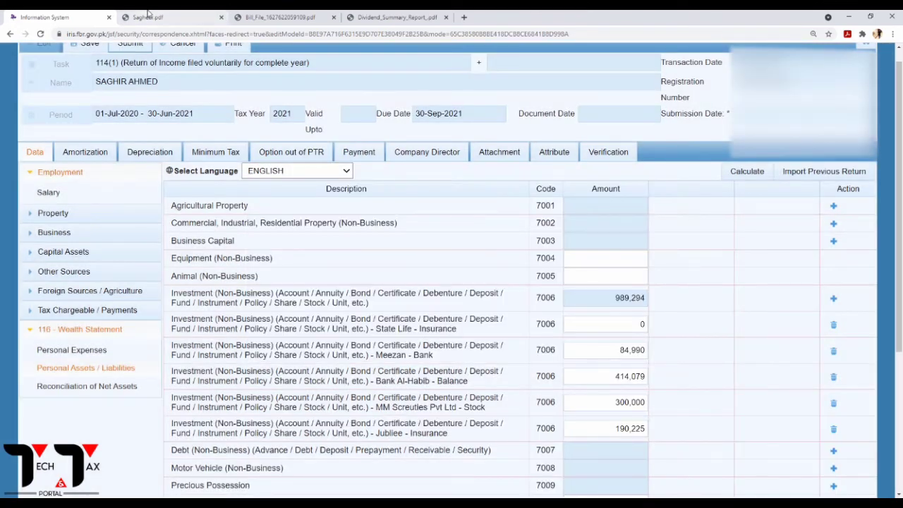
# Enter 209,796 for State Life - Insurance, recalculating the investment total to 1,199,090.
pyautogui.click(149, 16)
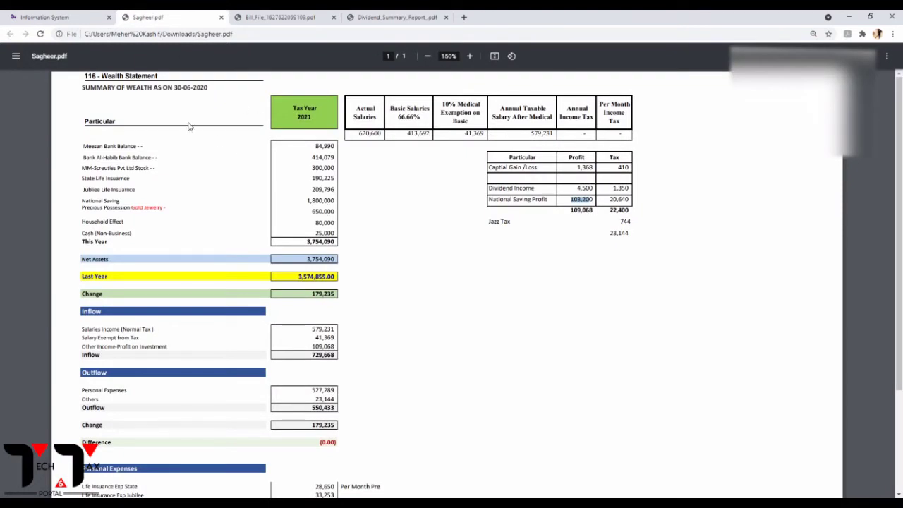
pyautogui.click(61, 19)
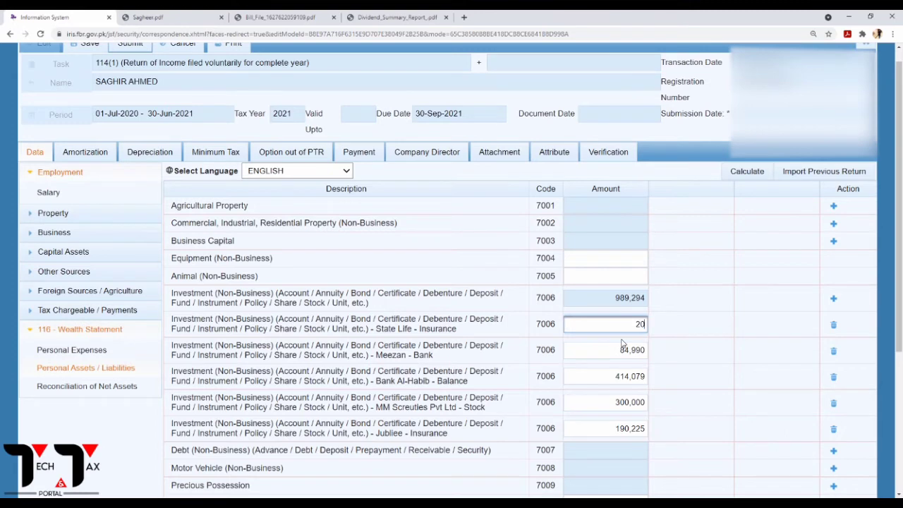
pyautogui.write('9796')
pyautogui.click(753, 176)
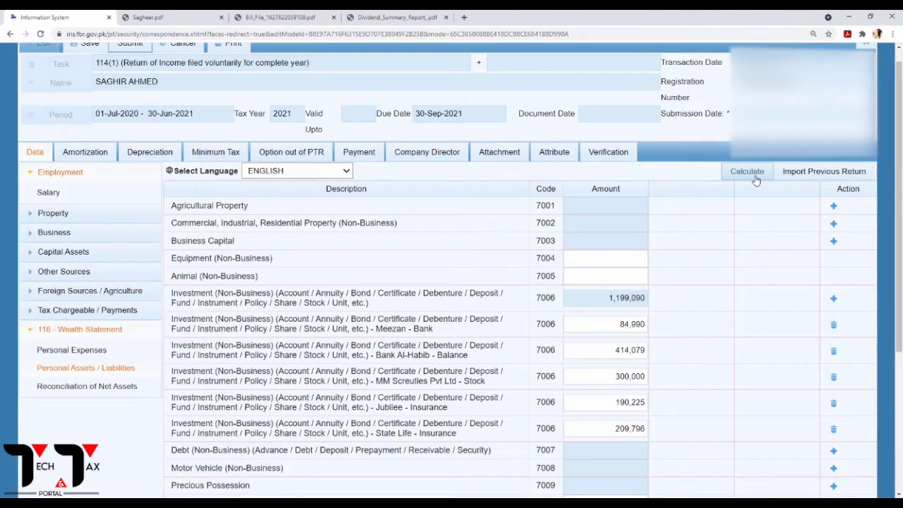
pyautogui.click(754, 177)
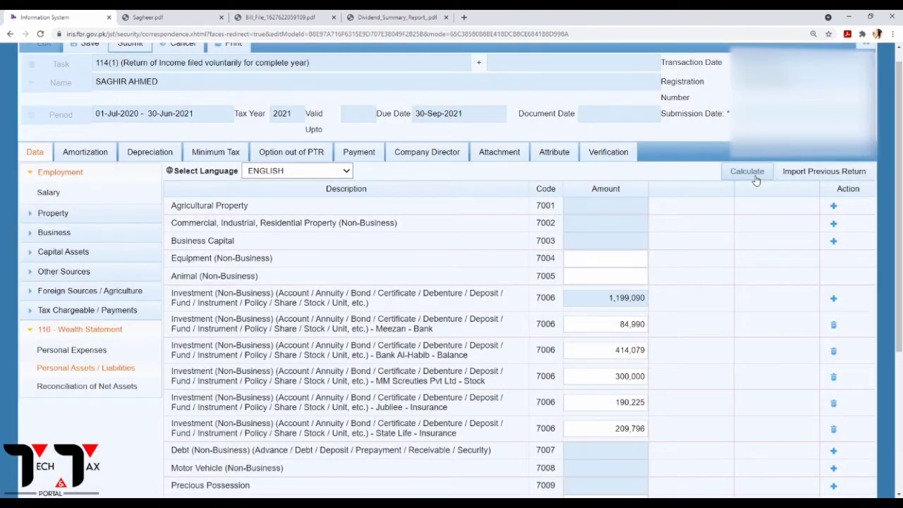
pyautogui.click(753, 177)
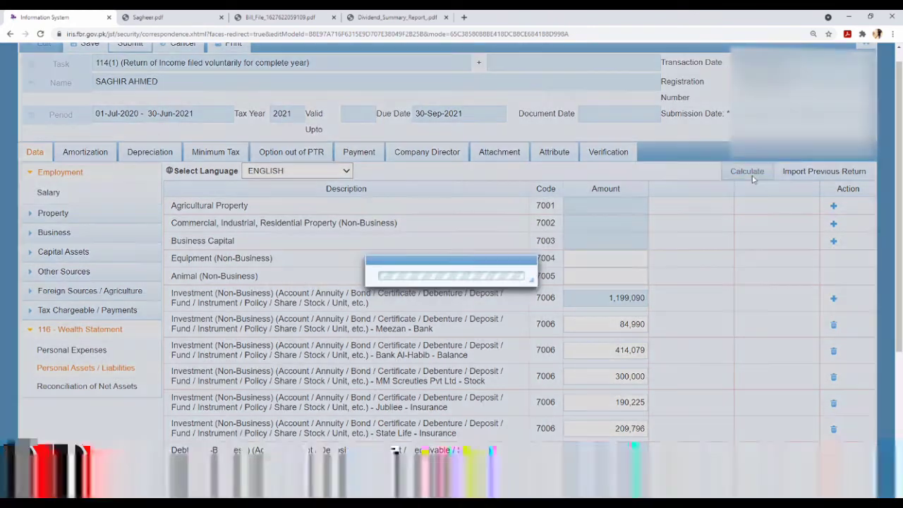
pyautogui.click(754, 178)
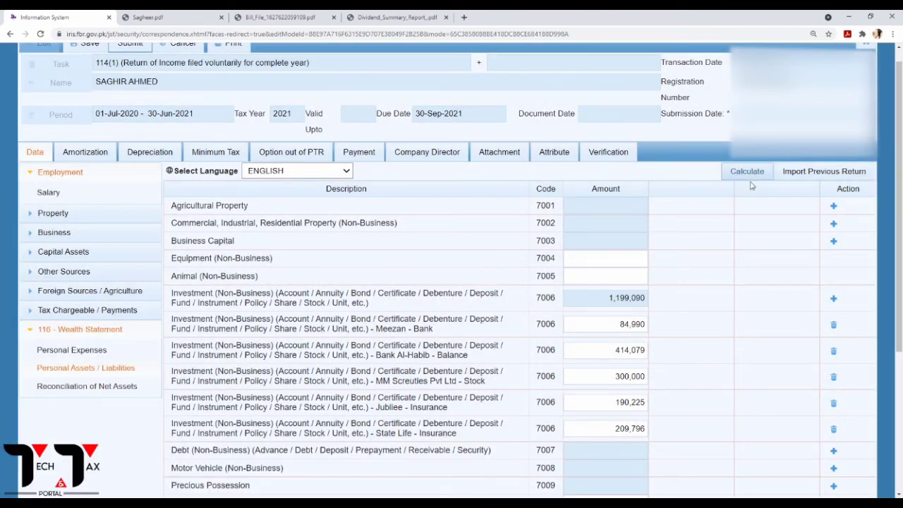
pyautogui.click(748, 177)
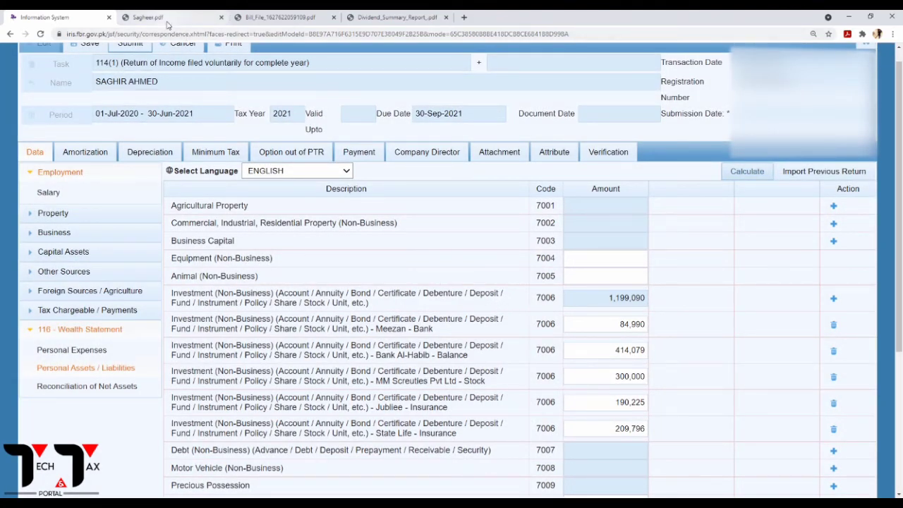
pyautogui.click(167, 23)
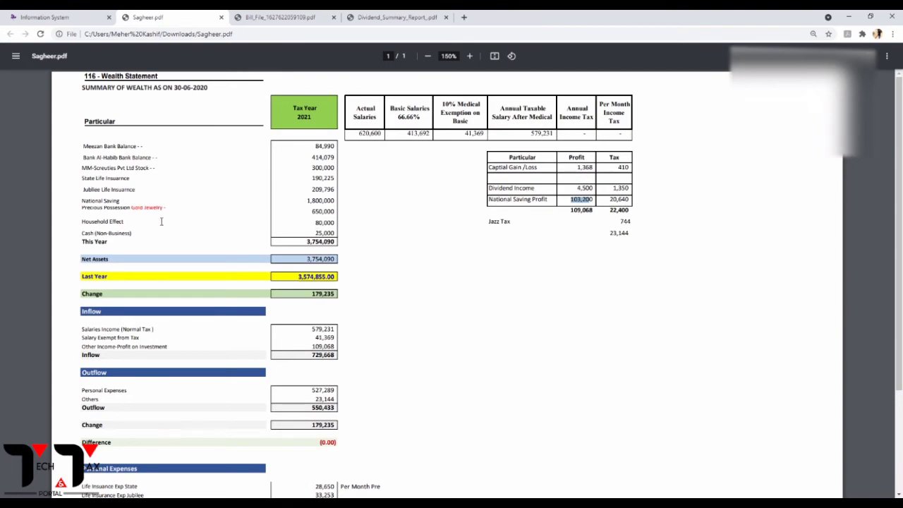
pyautogui.click(74, 19)
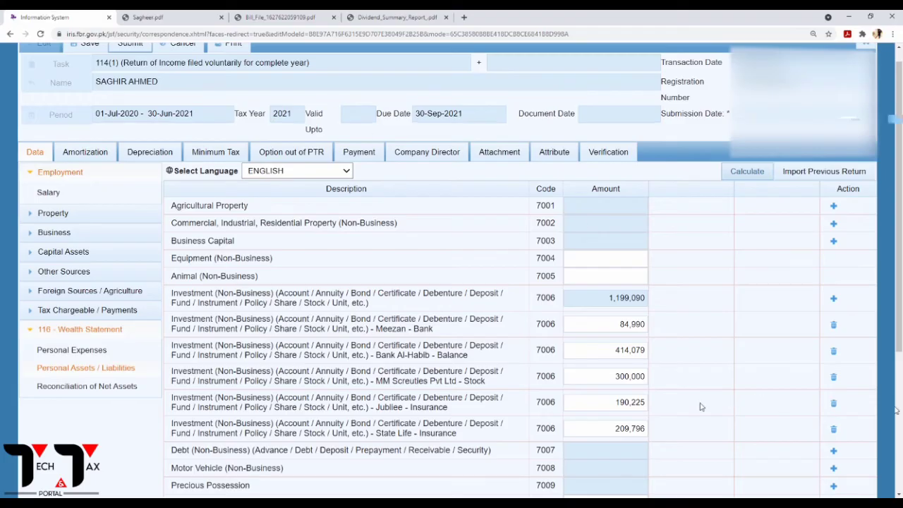
# Add a Meezan - Certificate investment entry under code 7006.
pyautogui.click(835, 301)
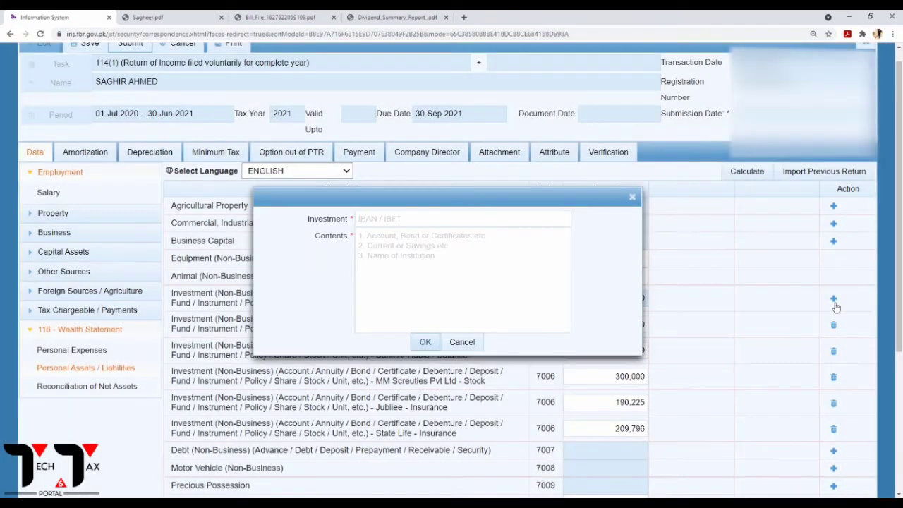
pyautogui.click(452, 222)
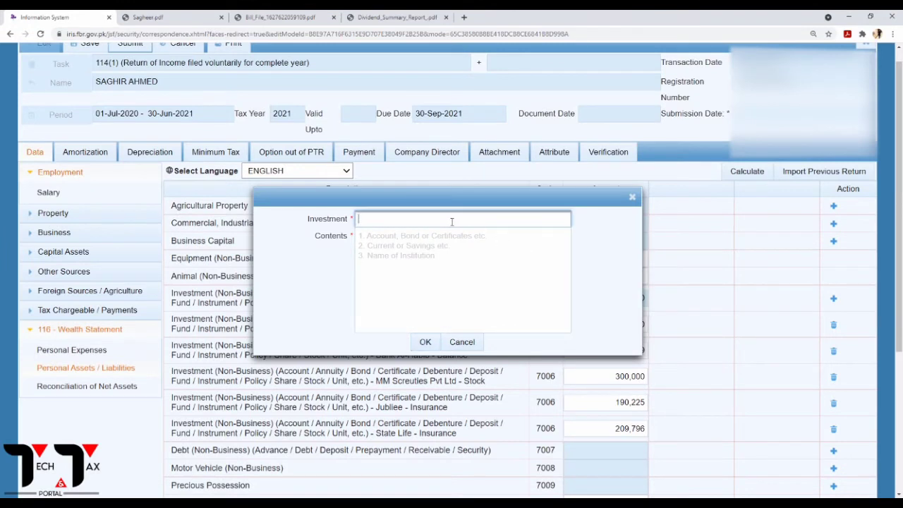
pyautogui.write('Meezan')
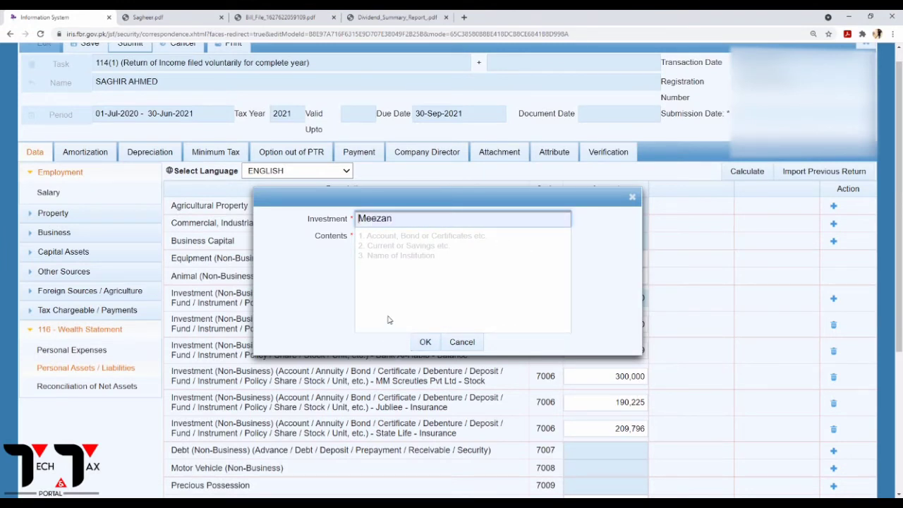
pyautogui.click(387, 242)
pyautogui.write('Cert')
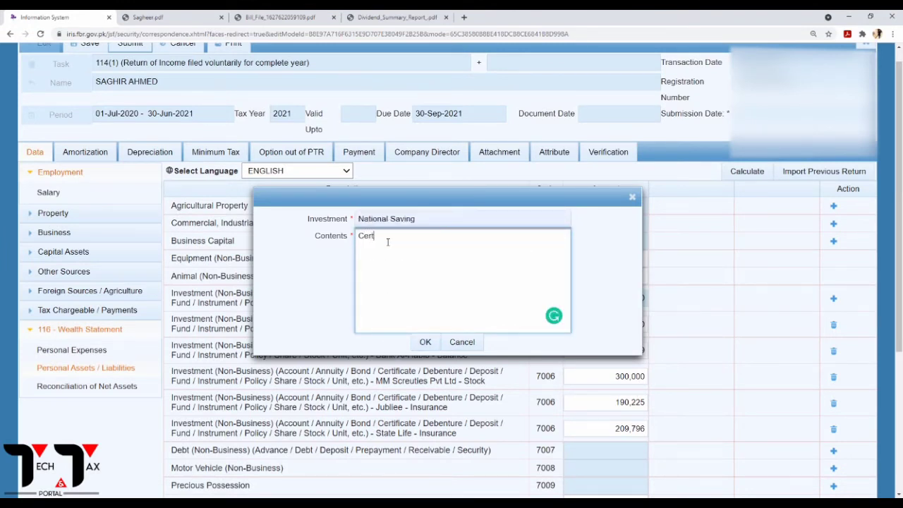
pyautogui.write('ica')
pyautogui.press('BackSpace')
pyautogui.press('BackSpace')
pyautogui.press('BackSpace')
pyautogui.write('ficate')
pyautogui.click(425, 342)
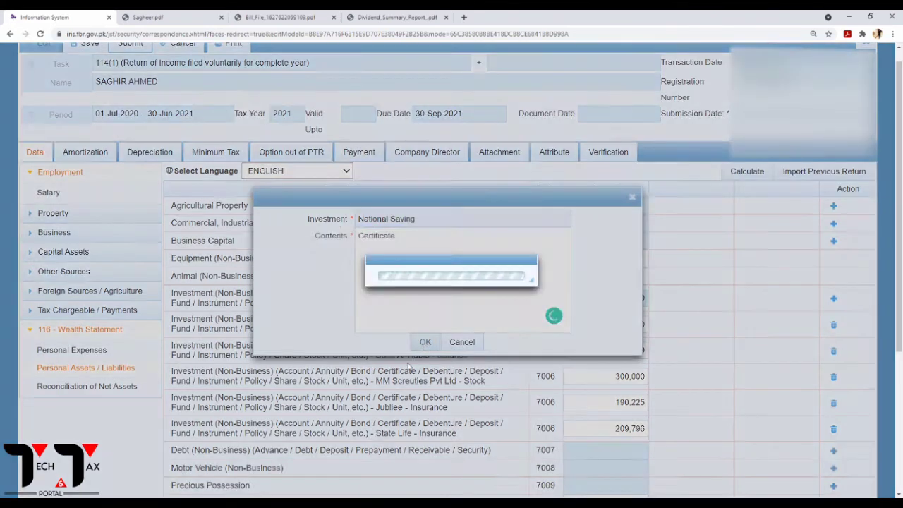
# Enter 1,800,000 as the National Saving - Certificate amount, recalculating investments to 2,999,090.
pyautogui.moveTo(630, 329); pyautogui.dragTo(686, 332)
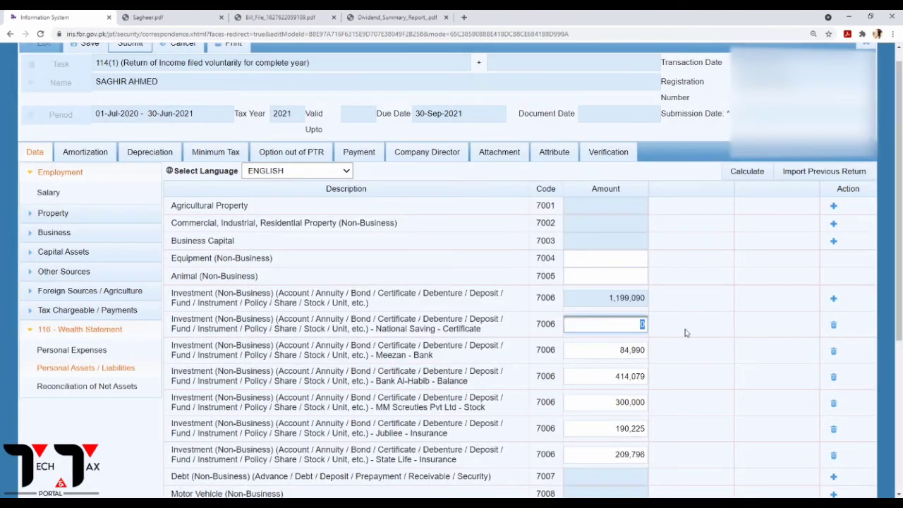
pyautogui.write('1,800,00')
pyautogui.write('0')
pyautogui.click(747, 172)
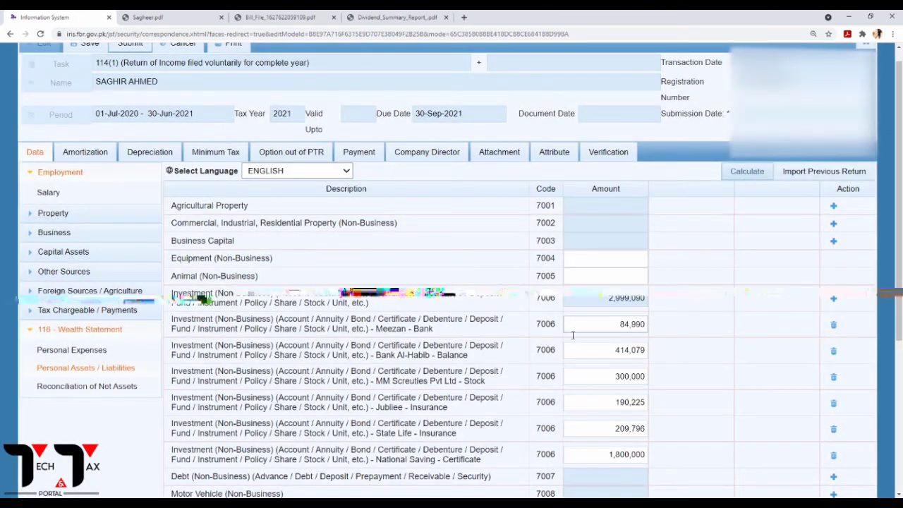
pyautogui.scroll(-3, 585, 350)
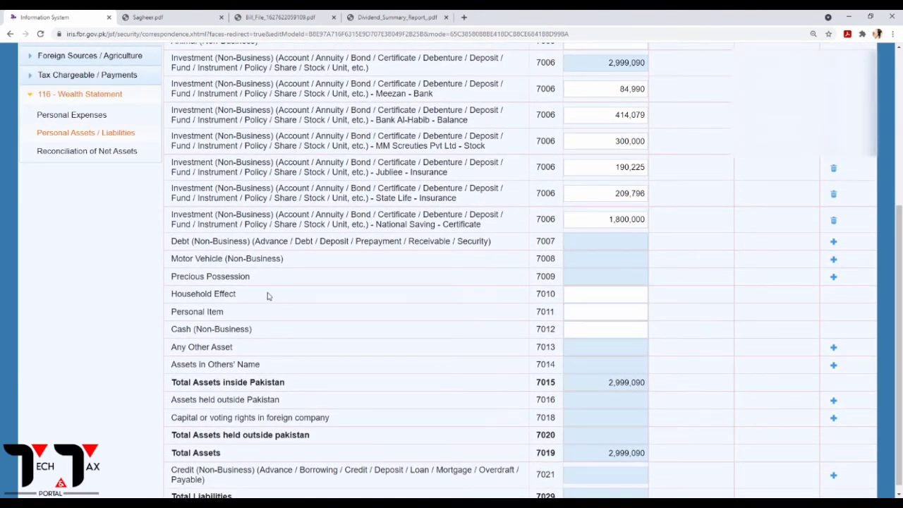
# Add a Gold - Jewelry precious possession under code 7009, copying 'Jewelry' from Sagheer.pdf.
pyautogui.moveTo(200, 277); pyautogui.dragTo(239, 278)
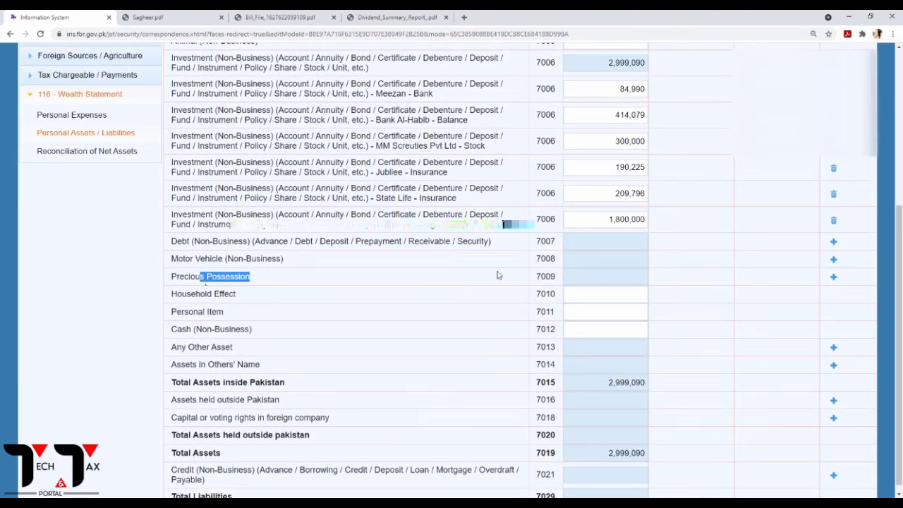
pyautogui.click(570, 277)
pyautogui.click(836, 278)
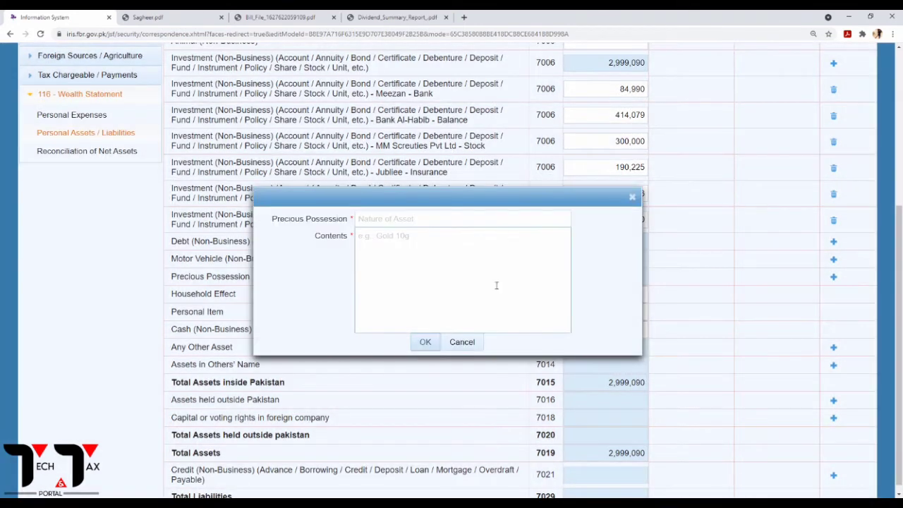
pyautogui.click(381, 219)
pyautogui.write('Gold')
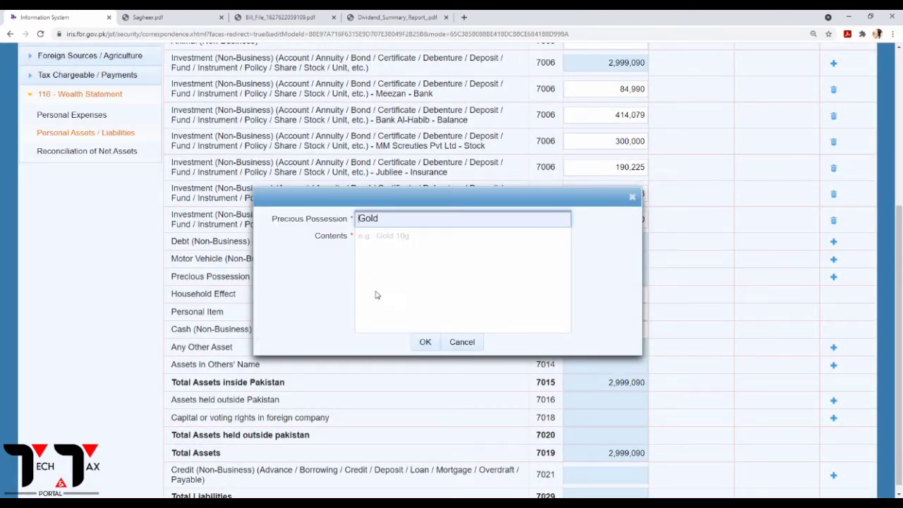
pyautogui.click(385, 240)
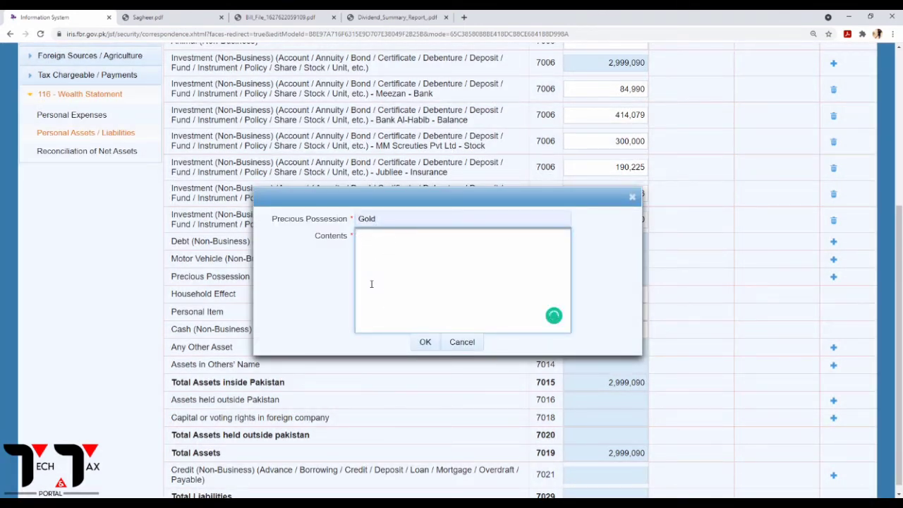
pyautogui.click(163, 18)
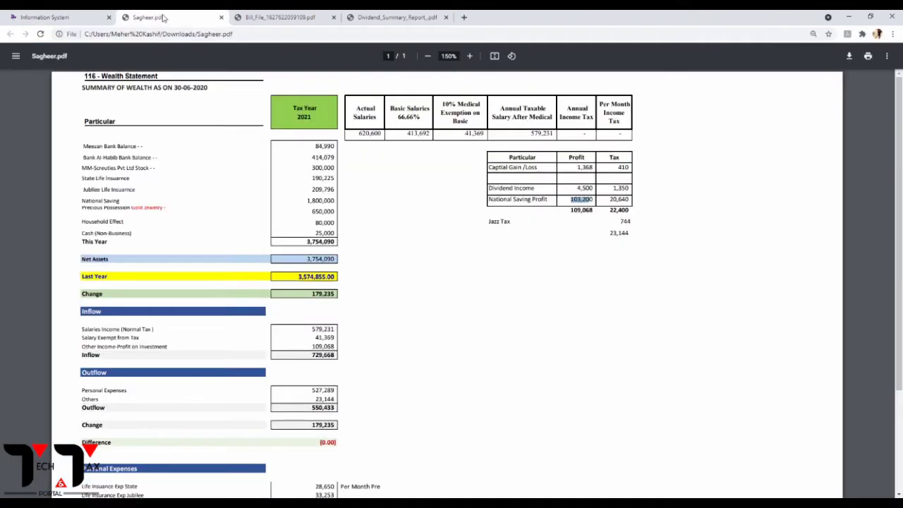
pyautogui.click(150, 212)
pyautogui.doubleClick(154, 209)
pyautogui.hotkey('ctrl', 'c')
pyautogui.click(49, 17)
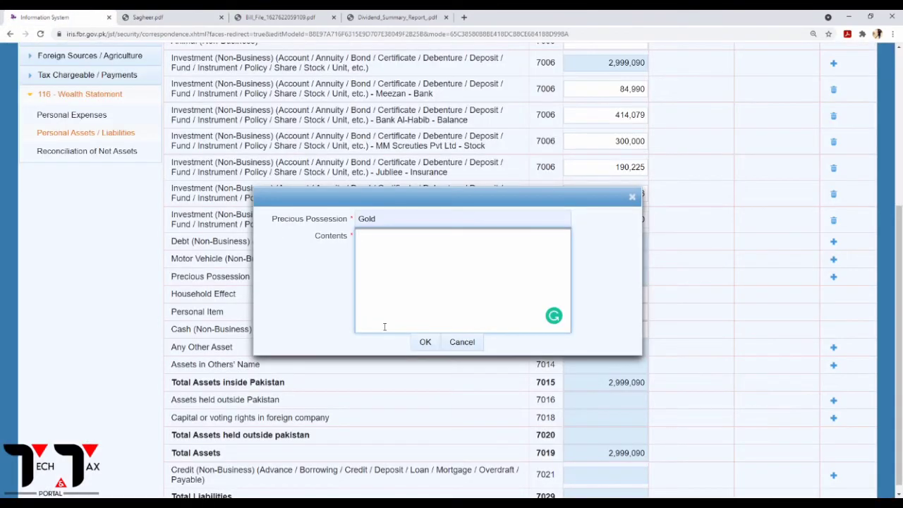
pyautogui.click(384, 326)
pyautogui.hotkey('ctrl', 'v')
pyautogui.click(426, 342)
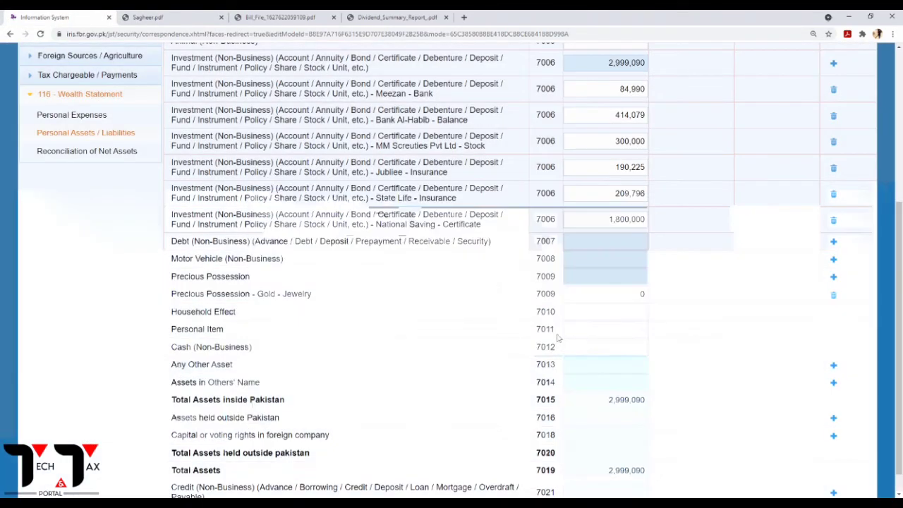
# Enter 650,000 as the Gold - Jewelry amount and recalculate the totals.
pyautogui.doubleClick(642, 294)
pyautogui.write('65')
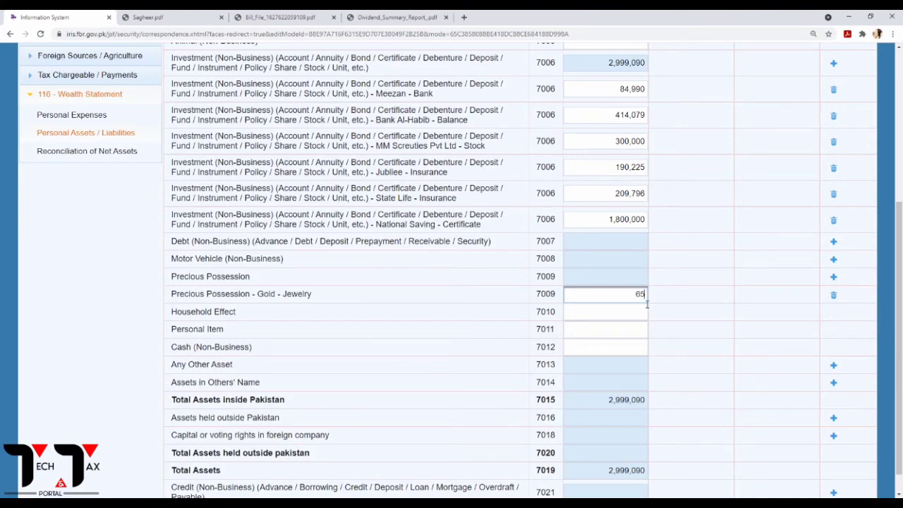
pyautogui.write('0000')
pyautogui.scroll(4, 647, 304)
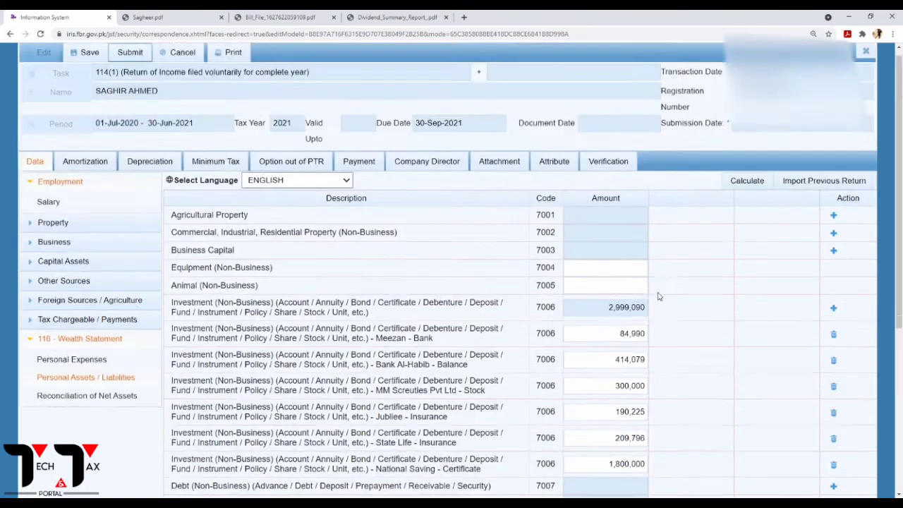
pyautogui.click(756, 189)
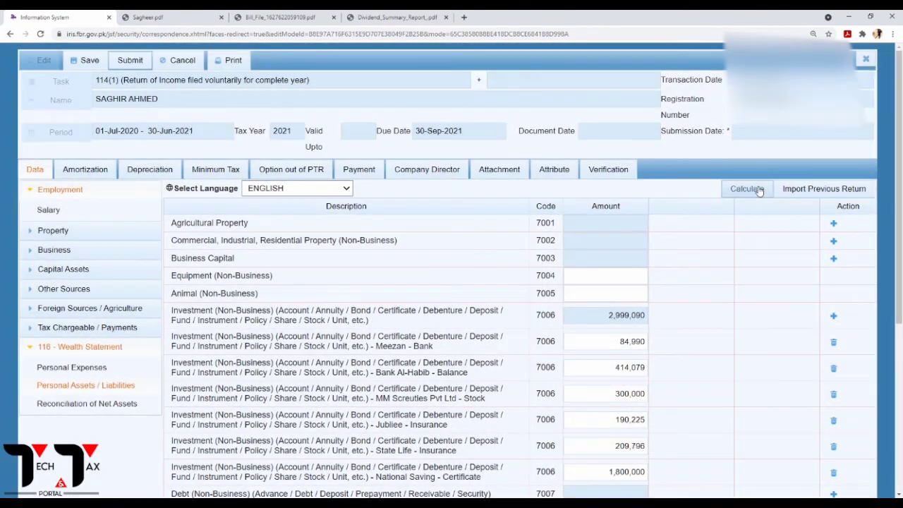
# Enter household effects of 80,000 and cash of 25,000, then recalculate the assets.
pyautogui.scroll(-4, 599, 293)
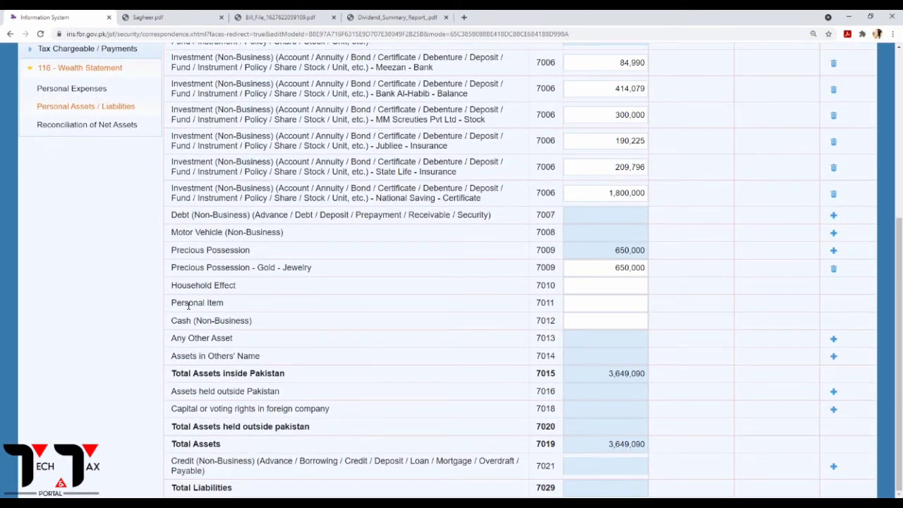
pyautogui.click(601, 289)
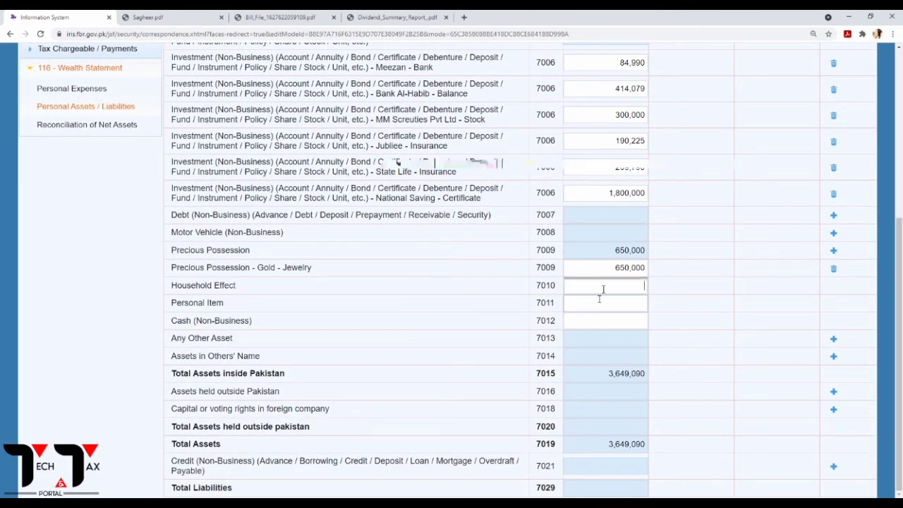
pyautogui.write('8')
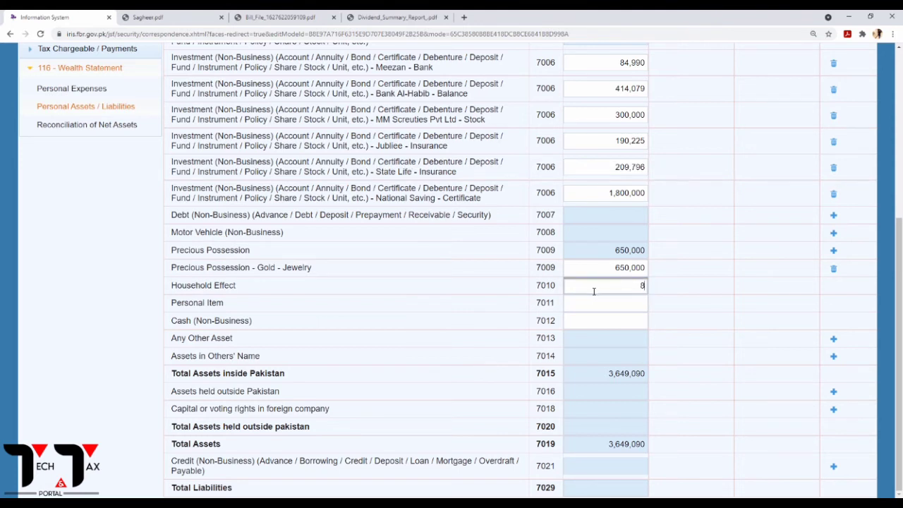
pyautogui.write('0000')
pyautogui.click(627, 322)
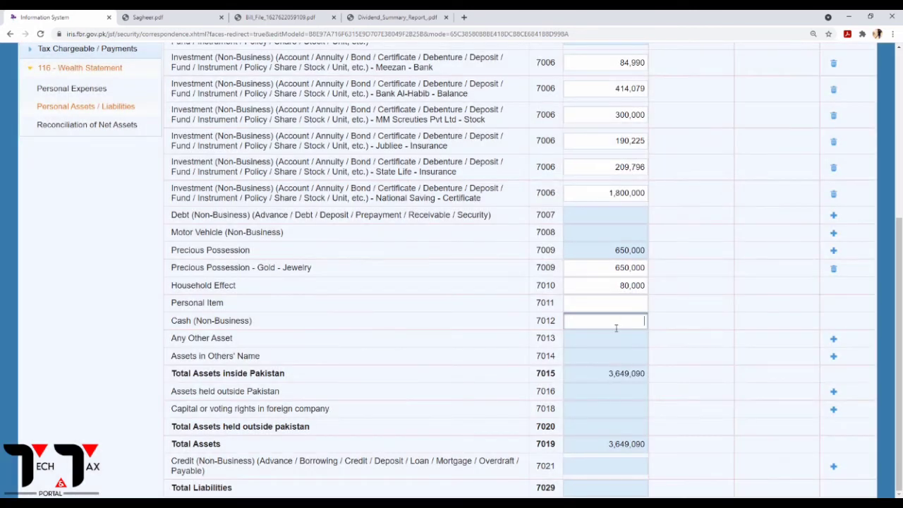
pyautogui.write('25')
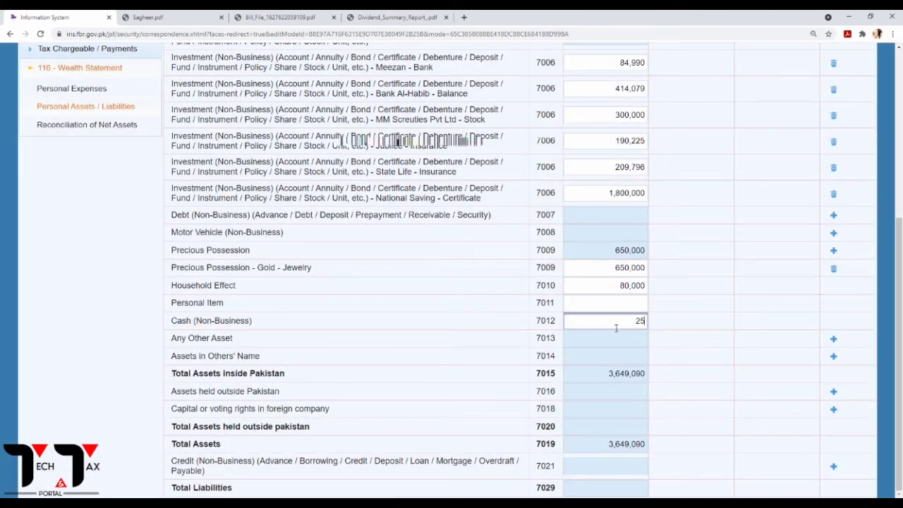
pyautogui.write('000')
pyautogui.scroll(4, 711, 294)
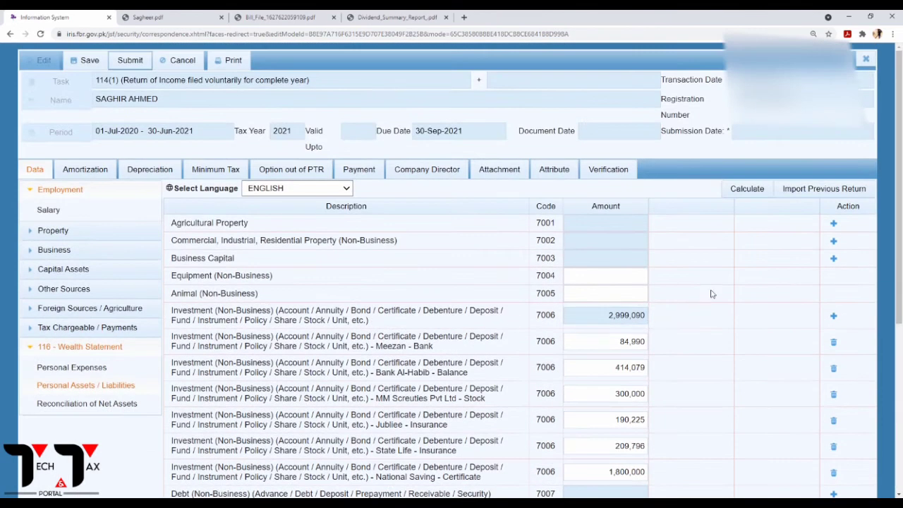
pyautogui.click(748, 188)
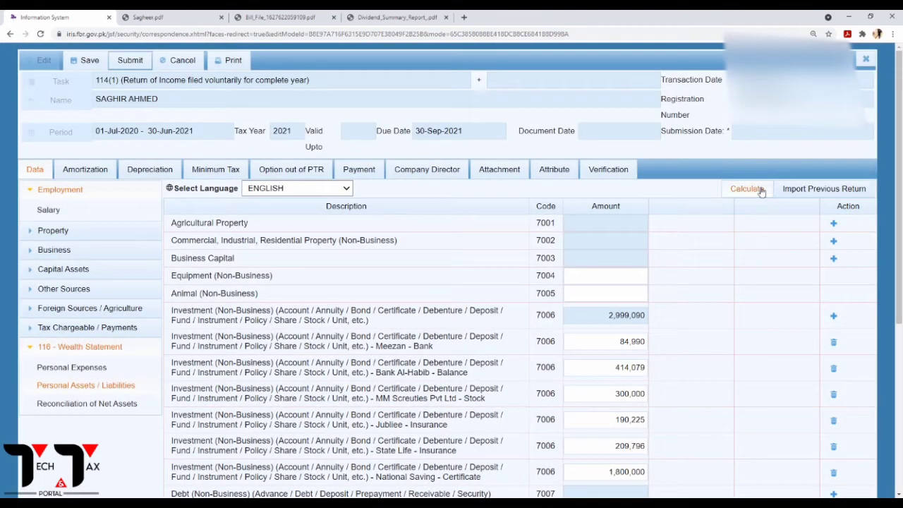
pyautogui.click(760, 191)
pyautogui.click(760, 191)
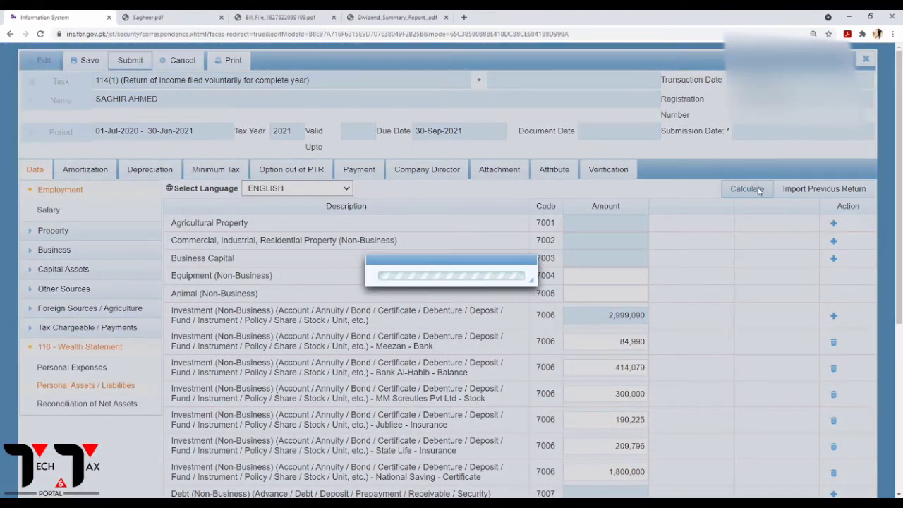
# Verify Total Assets of 3,754,090 against the Sagheer.pdf statement.
pyautogui.scroll(-4, 625, 278)
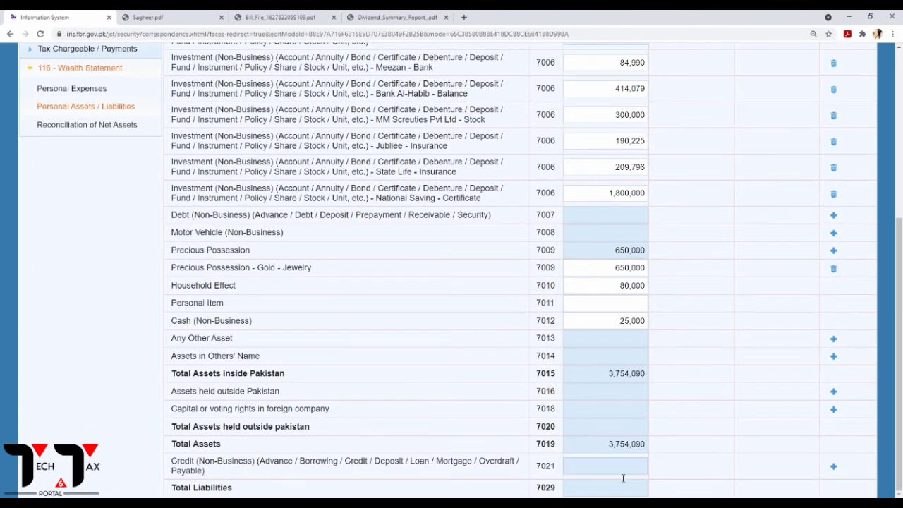
pyautogui.click(137, 15)
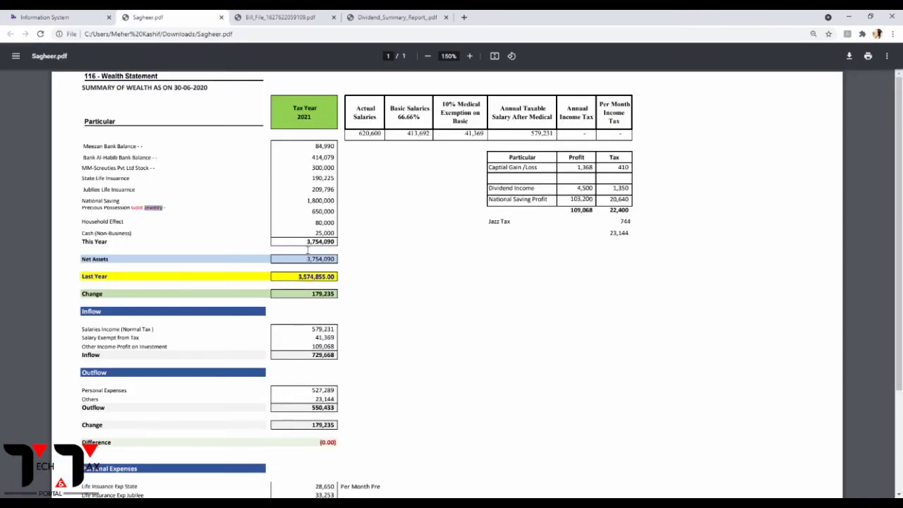
pyautogui.click(55, 15)
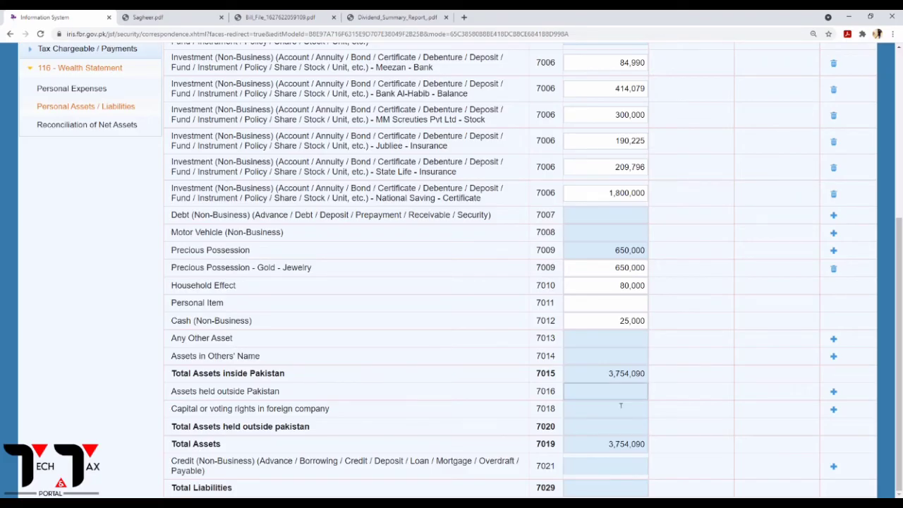
pyautogui.moveTo(611, 446); pyautogui.dragTo(649, 449)
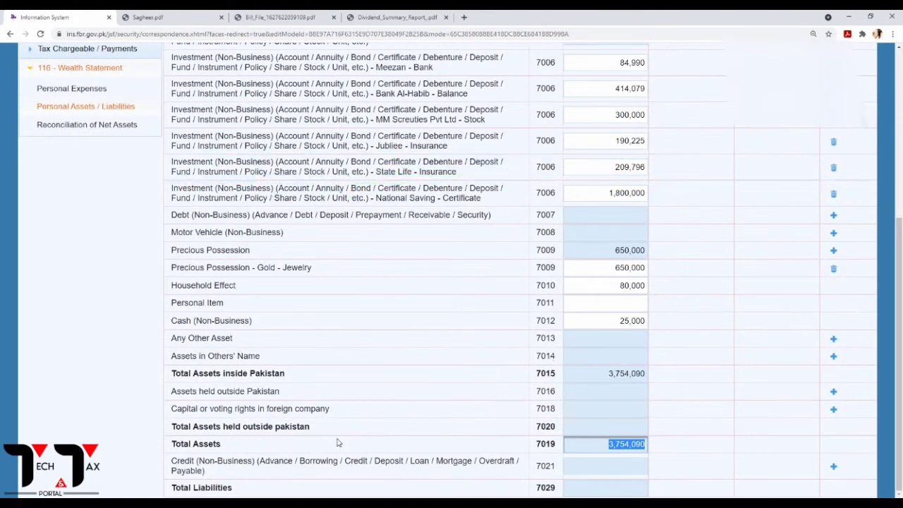
pyautogui.scroll(3, 346, 390)
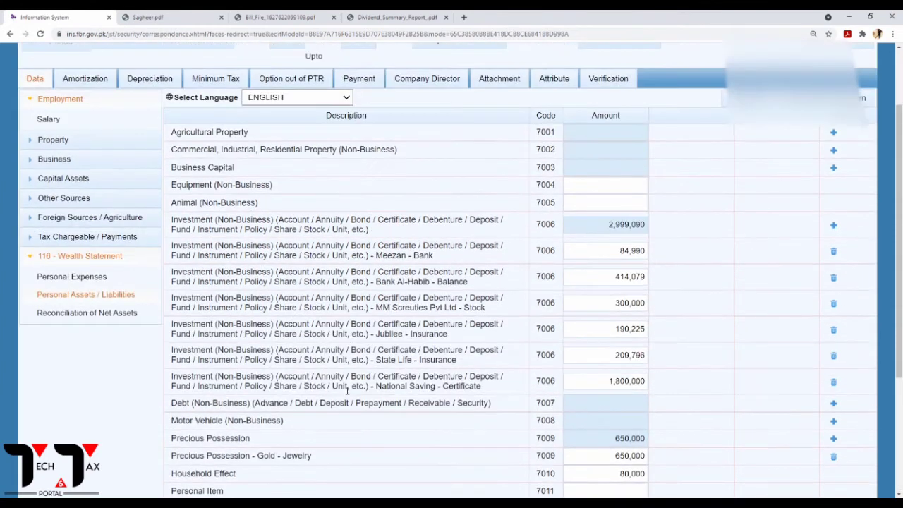
# Copy 579,231 from tax computations into income subject to normal tax and recalculate.
pyautogui.click(77, 316)
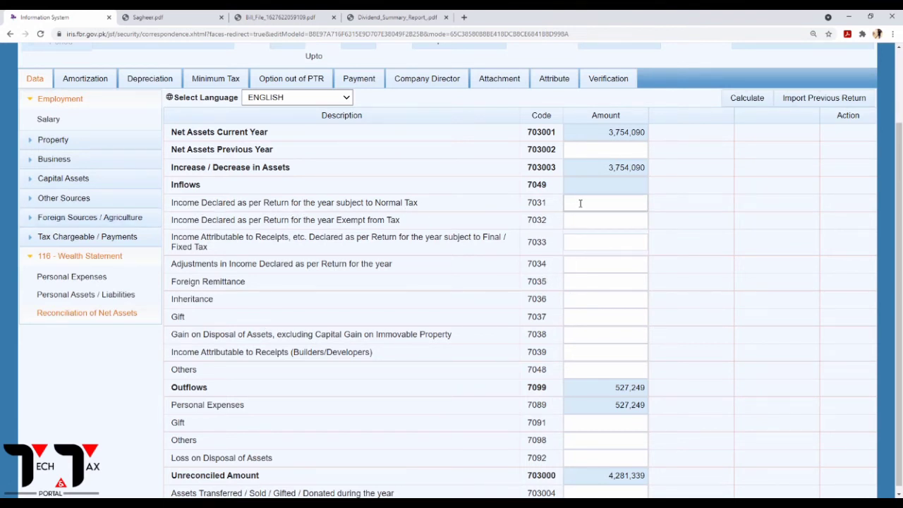
pyautogui.click(56, 239)
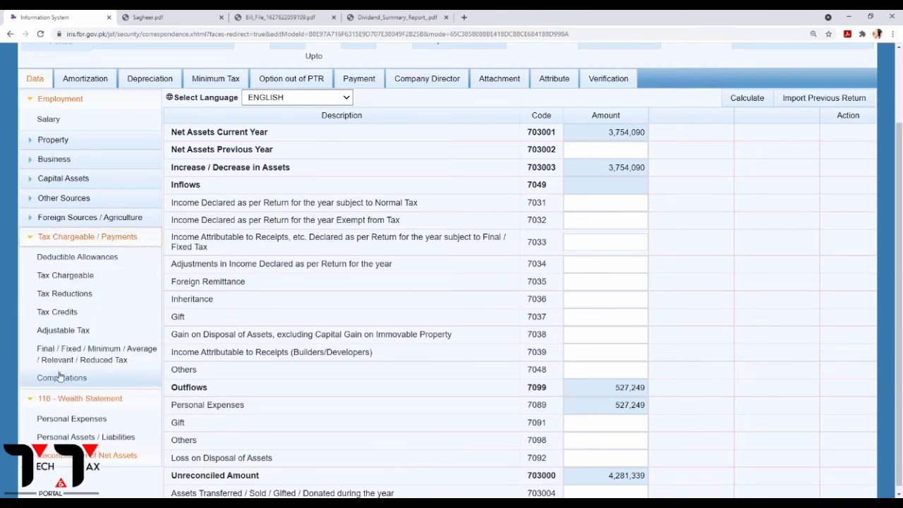
pyautogui.click(61, 379)
pyautogui.doubleClick(812, 146)
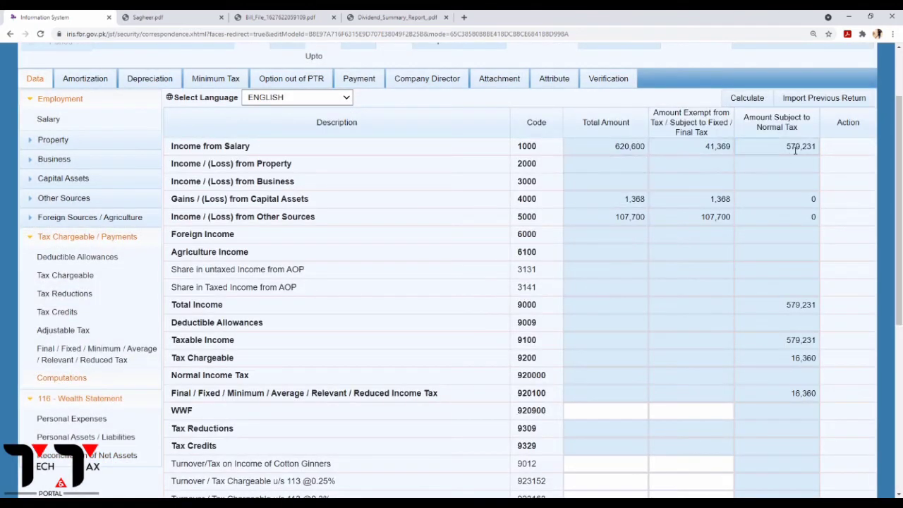
pyautogui.moveTo(812, 149); pyautogui.dragTo(823, 149)
pyautogui.hotkey('ctrl', 'c')
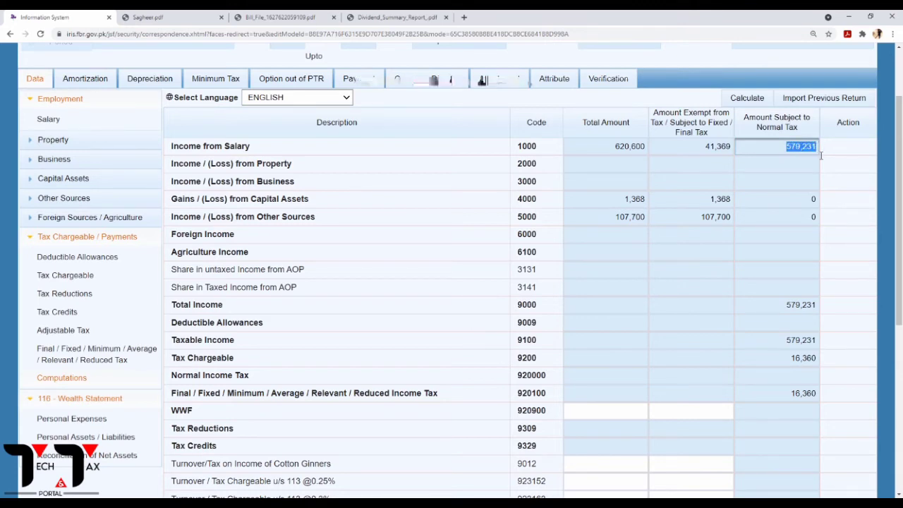
pyautogui.click(83, 459)
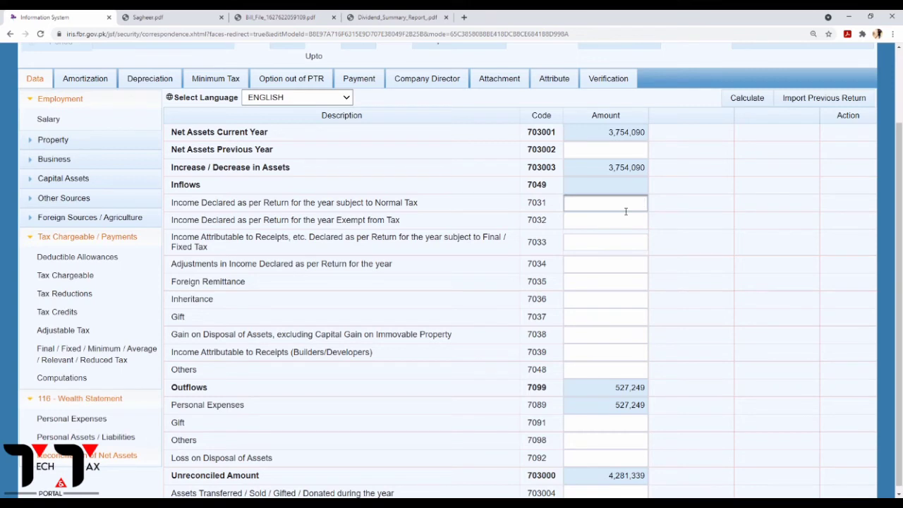
pyautogui.hotkey('ctrl', 'v')
pyautogui.click(750, 103)
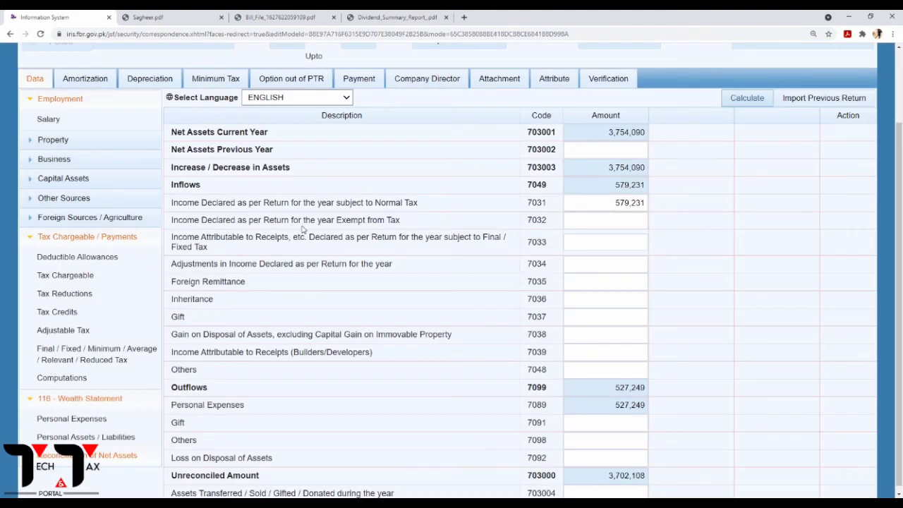
# Paste the 41,369 exempt salary into income exempt from tax, bringing inflows to 620,600.
pyautogui.moveTo(342, 225)
pyautogui.mouseDown()
pyautogui.moveTo(389, 226)
pyautogui.moveTo(336, 221)
pyautogui.mouseUp()
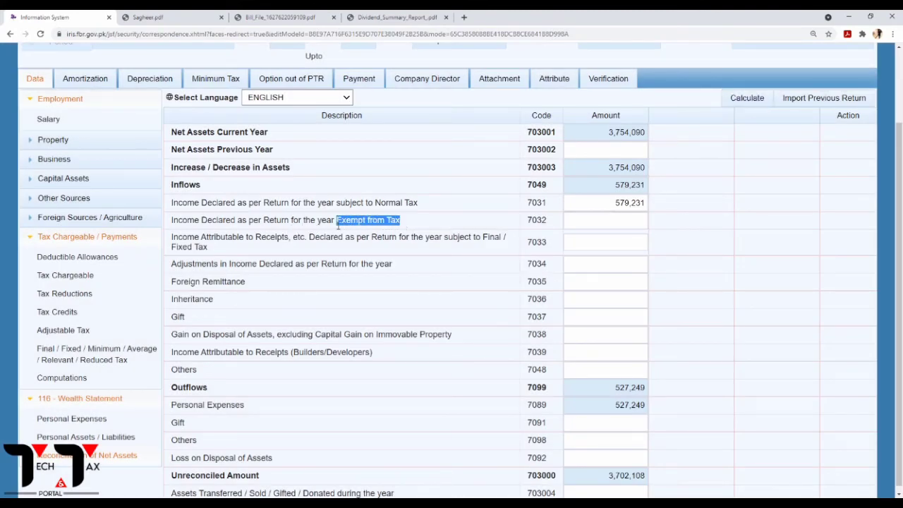
pyautogui.click(583, 222)
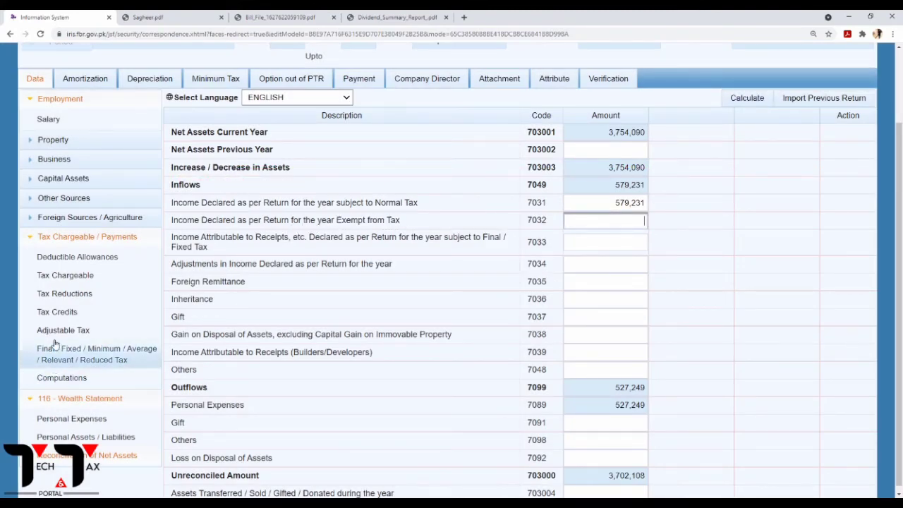
pyautogui.click(62, 376)
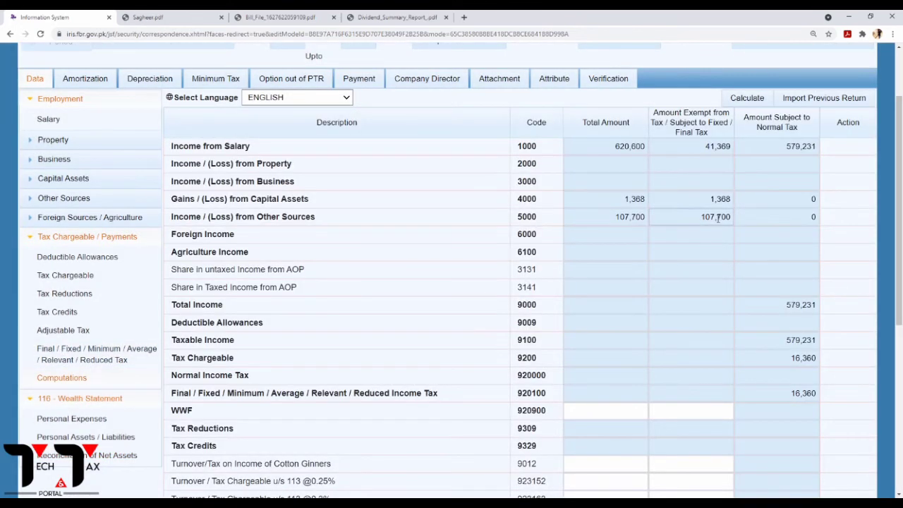
pyautogui.doubleClick(718, 146)
pyautogui.hotkey('ctrl', 'c')
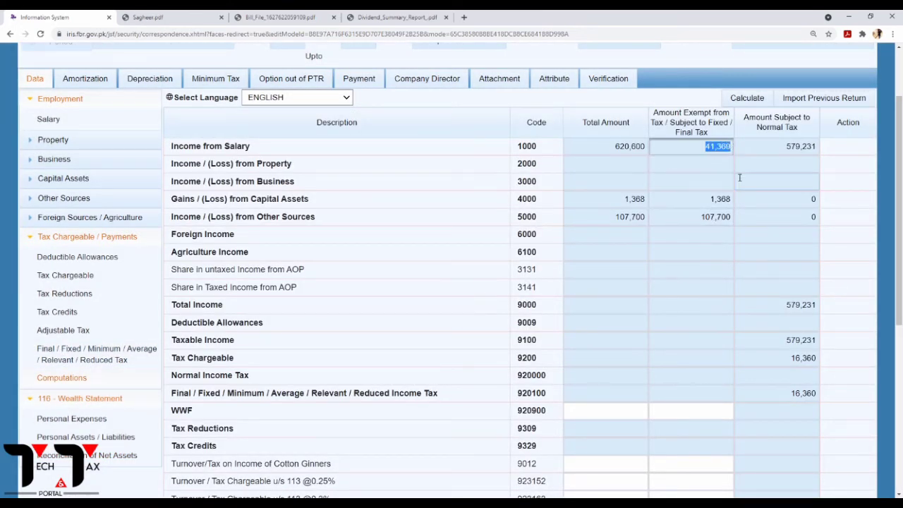
pyautogui.click(98, 457)
pyautogui.click(632, 222)
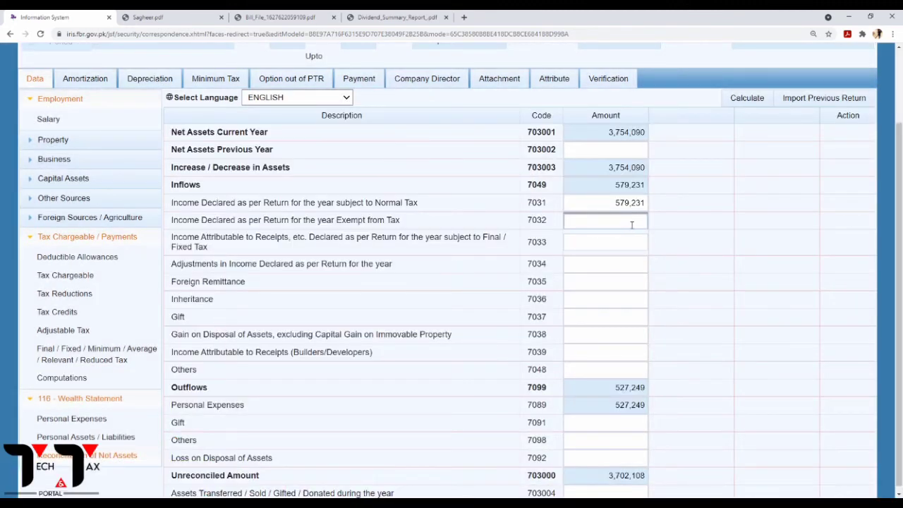
pyautogui.hotkey('ctrl', 'v')
pyautogui.click(753, 105)
pyautogui.click(753, 106)
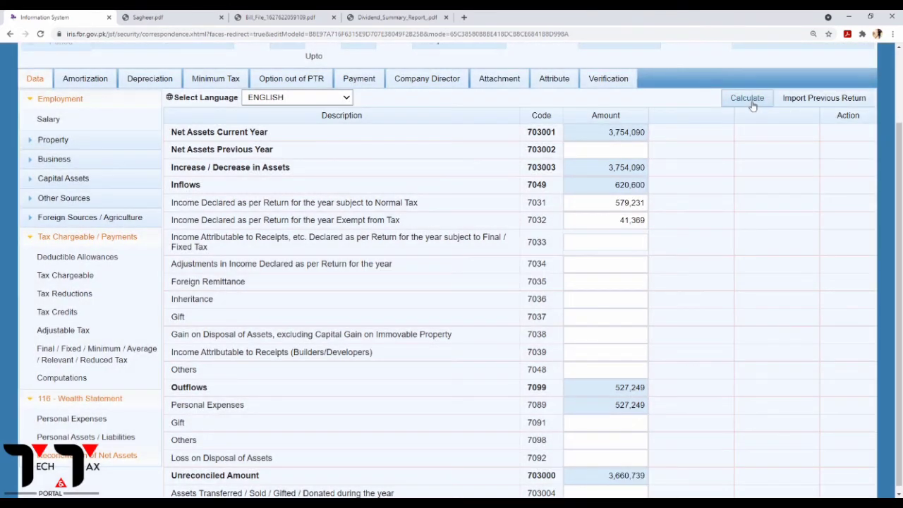
# Paste 109,068 from tax computations into code 7033, raising inflows to 729,668.
pyautogui.click(753, 105)
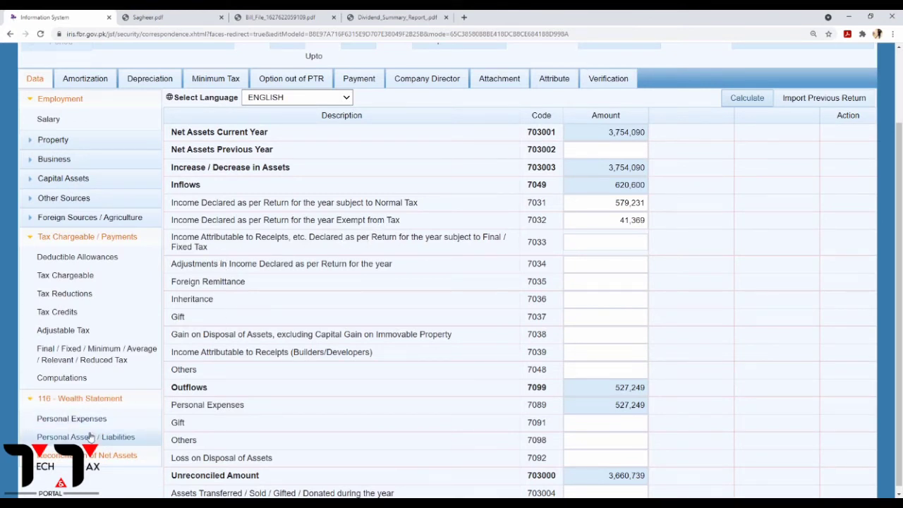
pyautogui.click(82, 371)
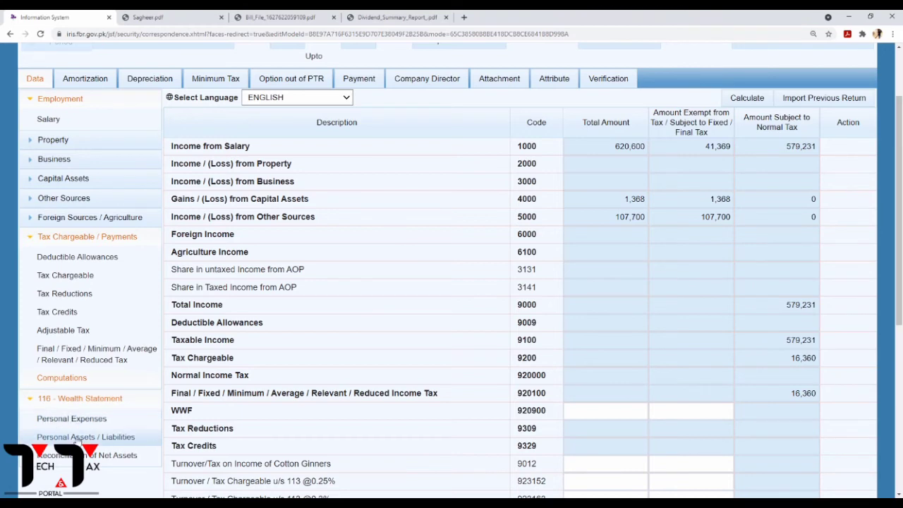
pyautogui.click(96, 455)
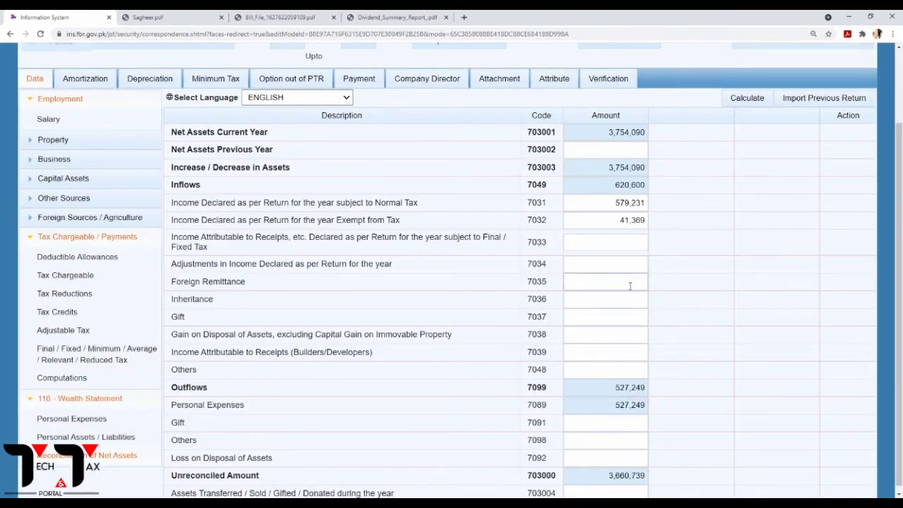
pyautogui.click(616, 244)
pyautogui.write('109,068')
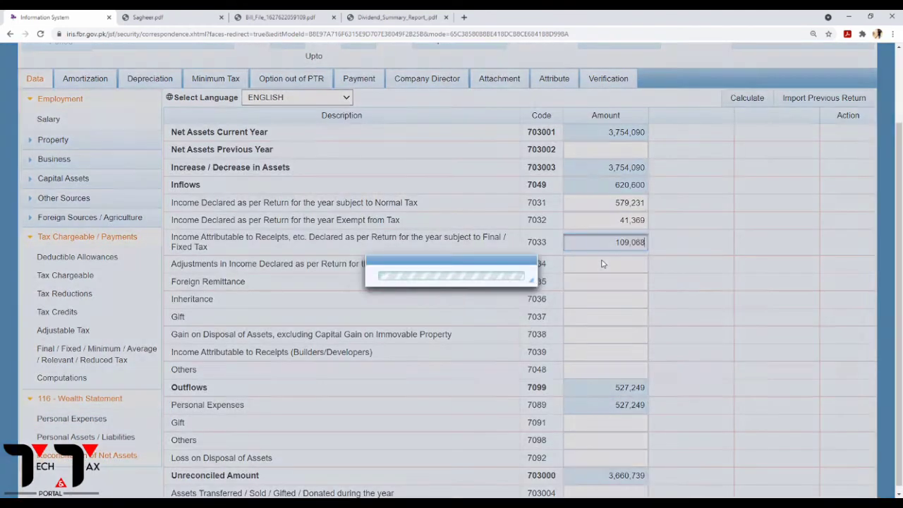
pyautogui.click(746, 99)
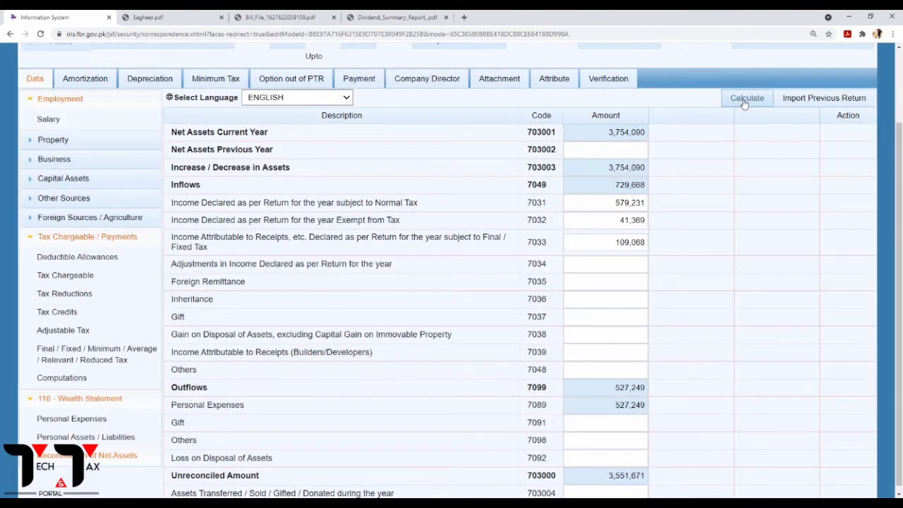
pyautogui.click(745, 104)
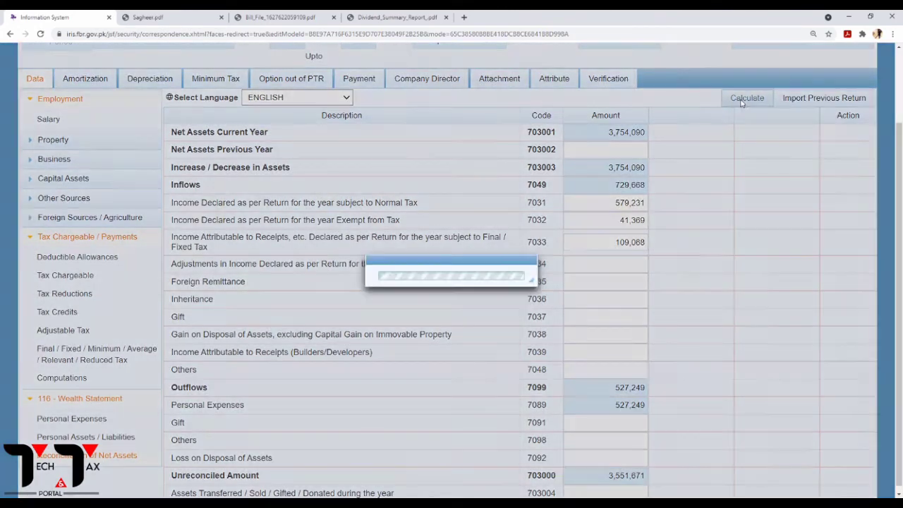
pyautogui.click(744, 103)
pyautogui.click(742, 103)
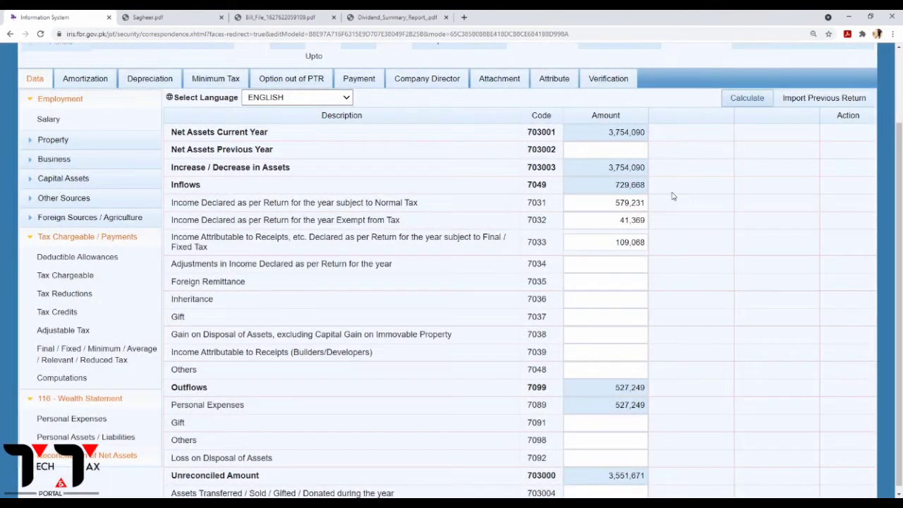
# Enter the 23,144 withholding tax as other outflows (7098) and recalculate.
pyautogui.click(64, 378)
pyautogui.scroll(-1, 551, 326)
pyautogui.scroll(-4, 551, 326)
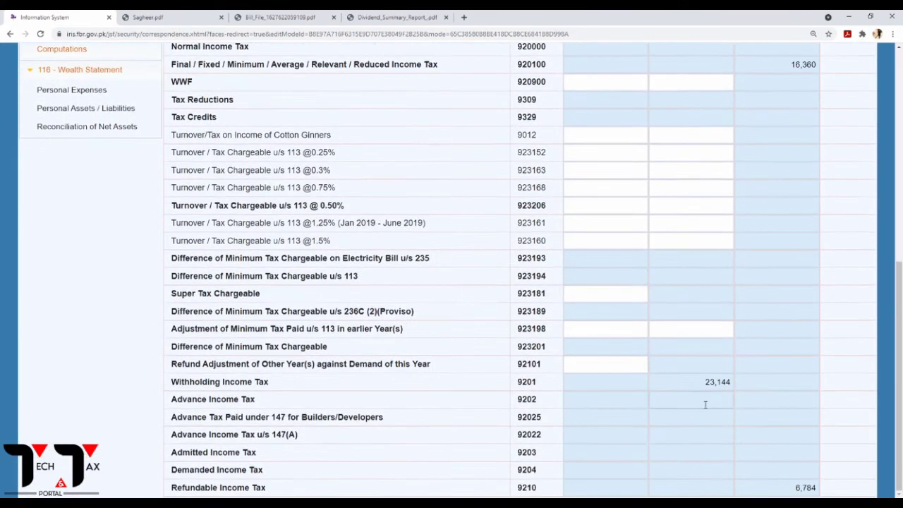
pyautogui.click(704, 382)
pyautogui.moveTo(704, 381); pyautogui.dragTo(736, 386)
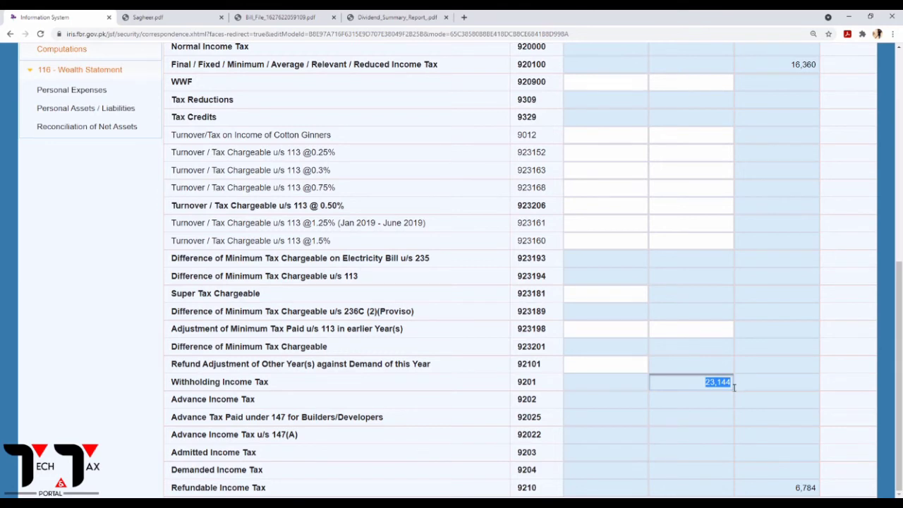
pyautogui.click(95, 127)
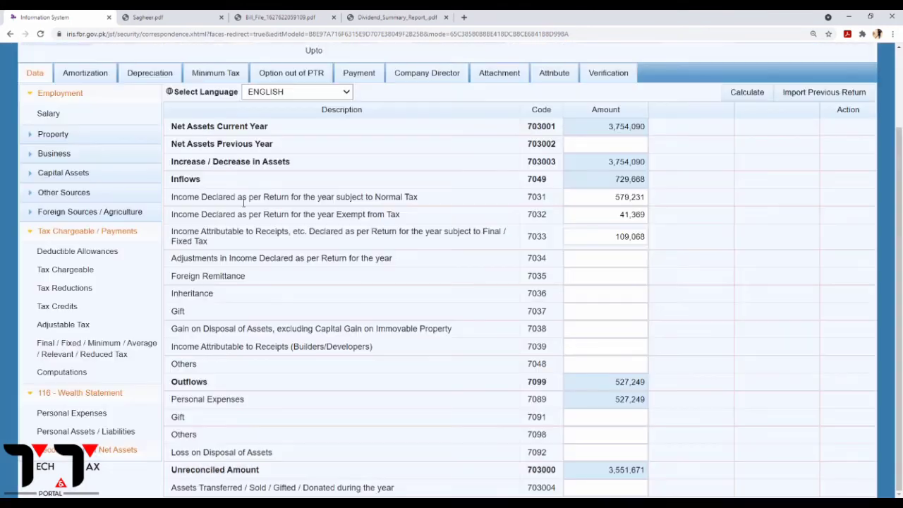
pyautogui.click(618, 436)
pyautogui.write('23144')
pyautogui.click(743, 94)
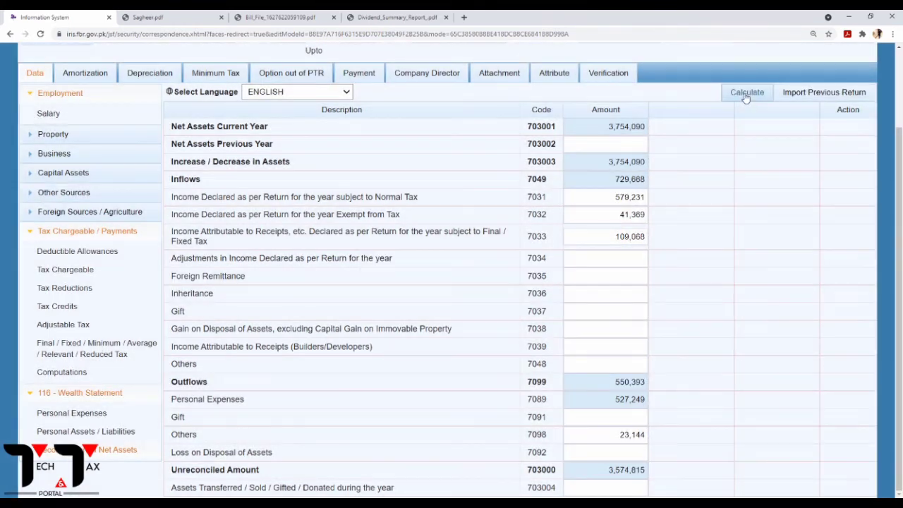
# Enter 3,574,855 as previous-year net assets, leaving -40 unreconciled, then compare personal expenses with the PDF.
pyautogui.click(634, 150)
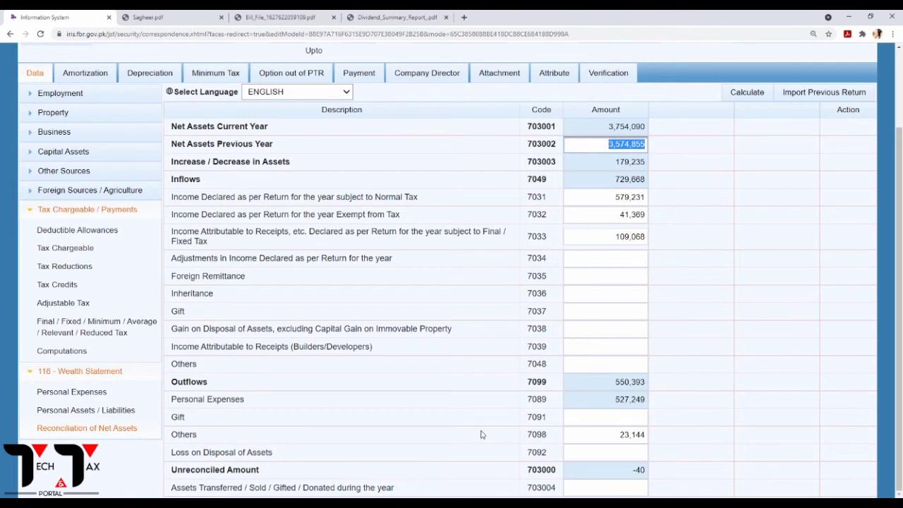
pyautogui.click(738, 297)
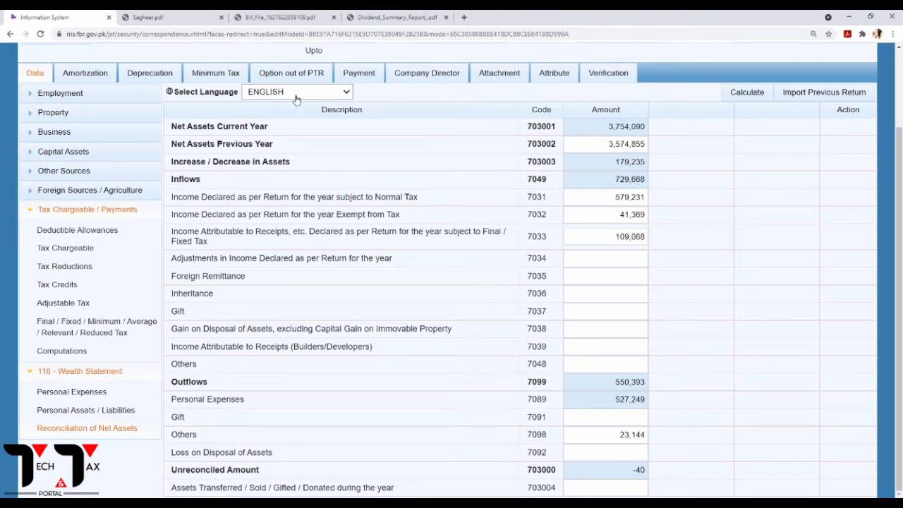
pyautogui.click(205, 18)
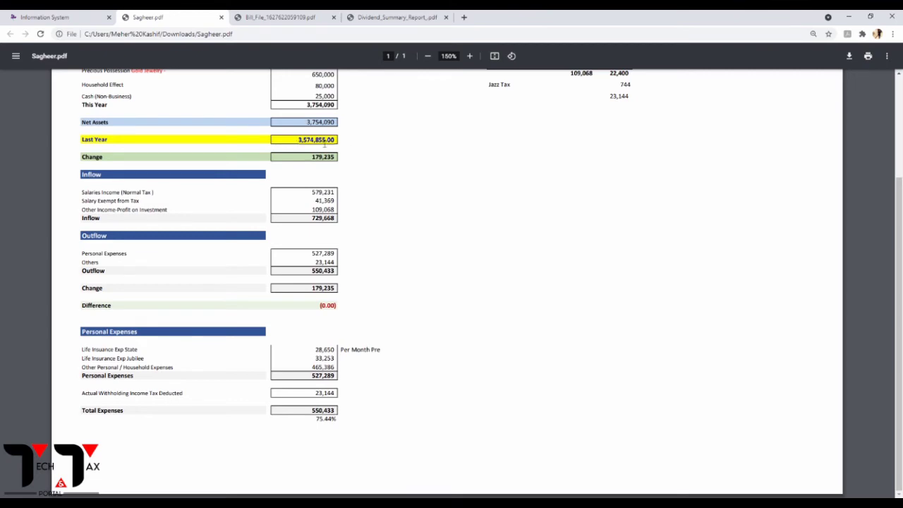
pyautogui.click(91, 17)
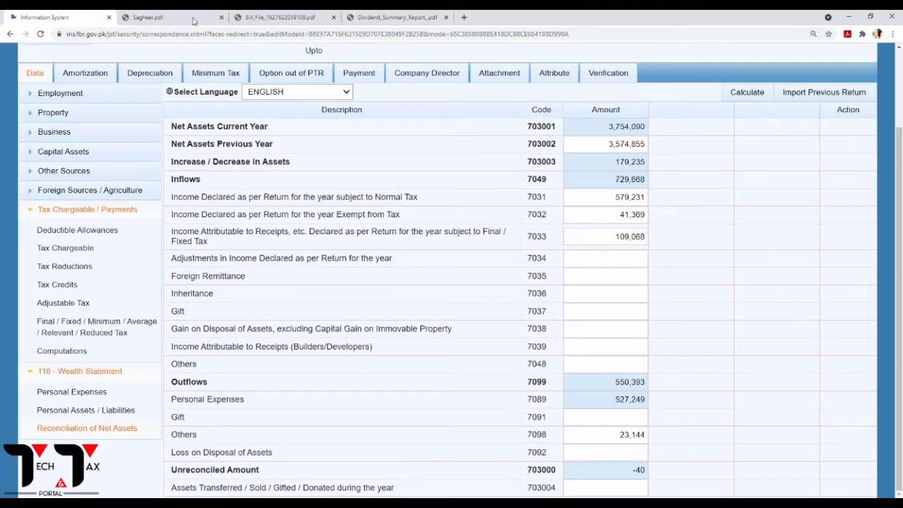
pyautogui.doubleClick(628, 148)
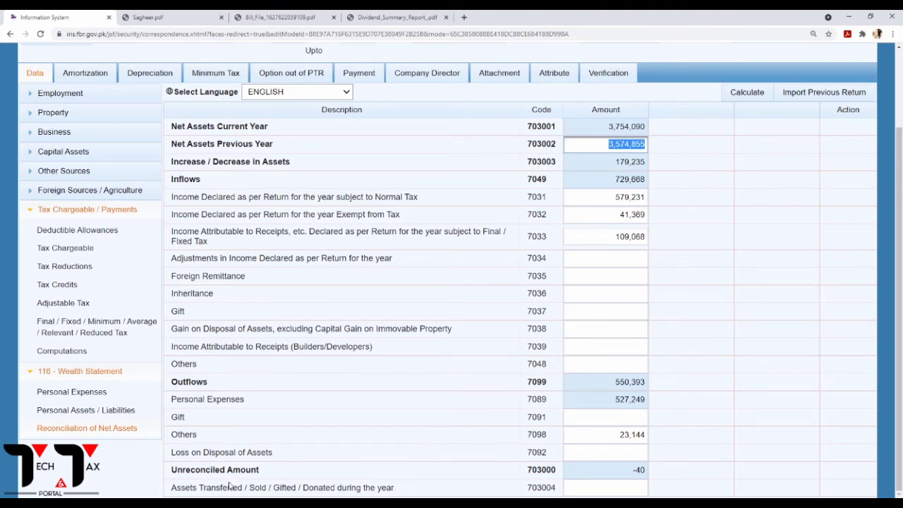
pyautogui.doubleClick(637, 471)
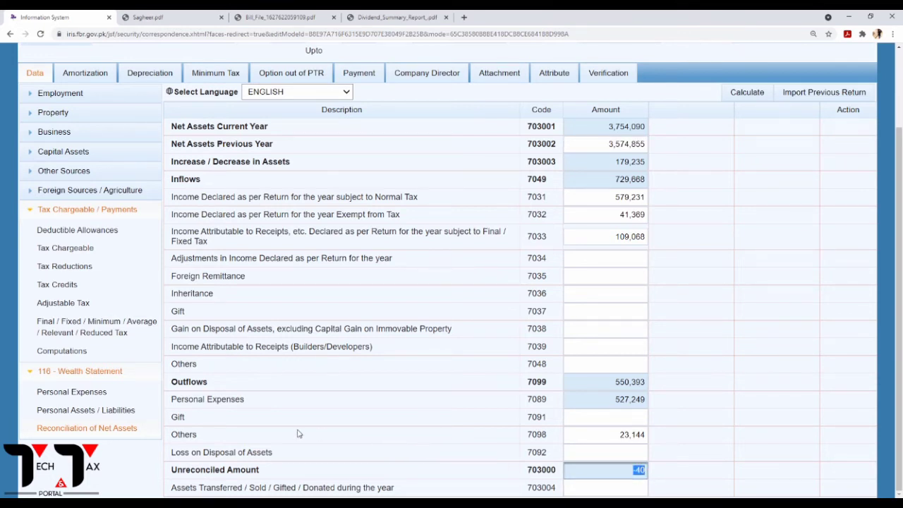
pyautogui.click(93, 394)
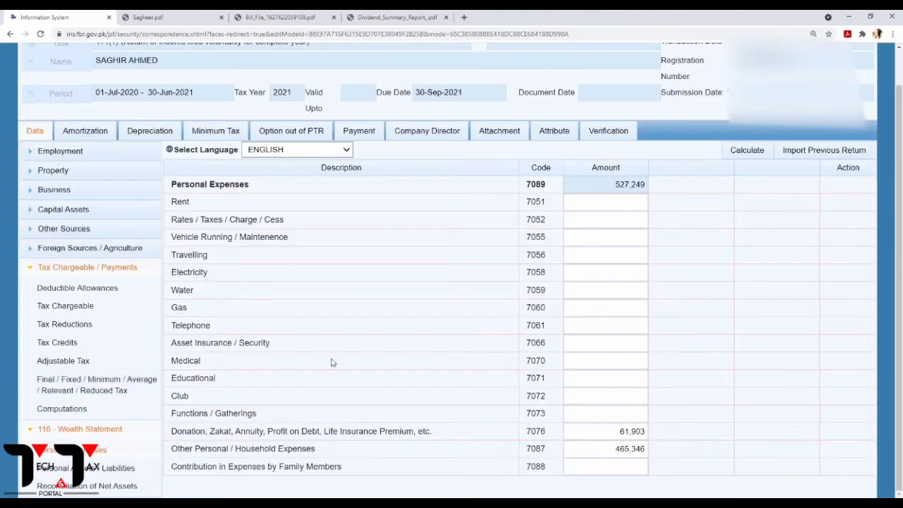
pyautogui.click(128, 20)
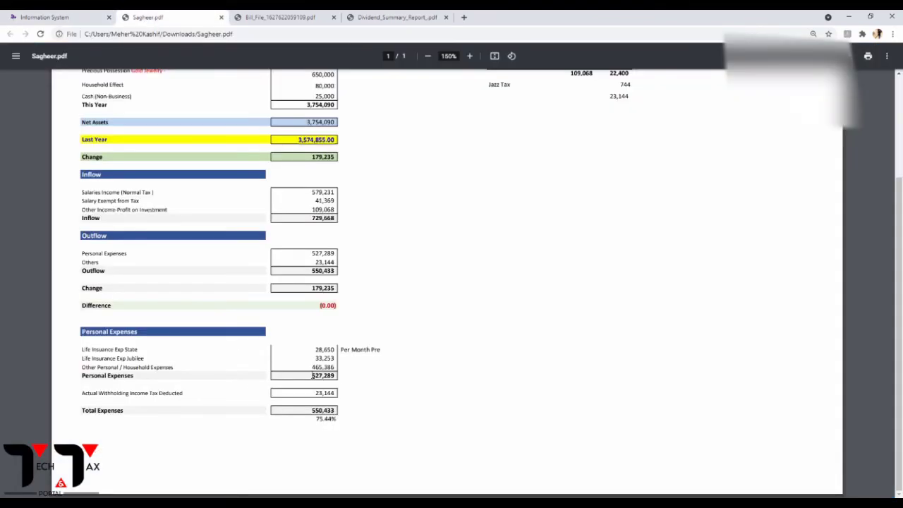
# Correct other household expenses (7087) from 465,346 to 465,386 and recalculate personal expenses.
pyautogui.moveTo(313, 376); pyautogui.dragTo(337, 371)
pyautogui.click(63, 15)
pyautogui.click(619, 450)
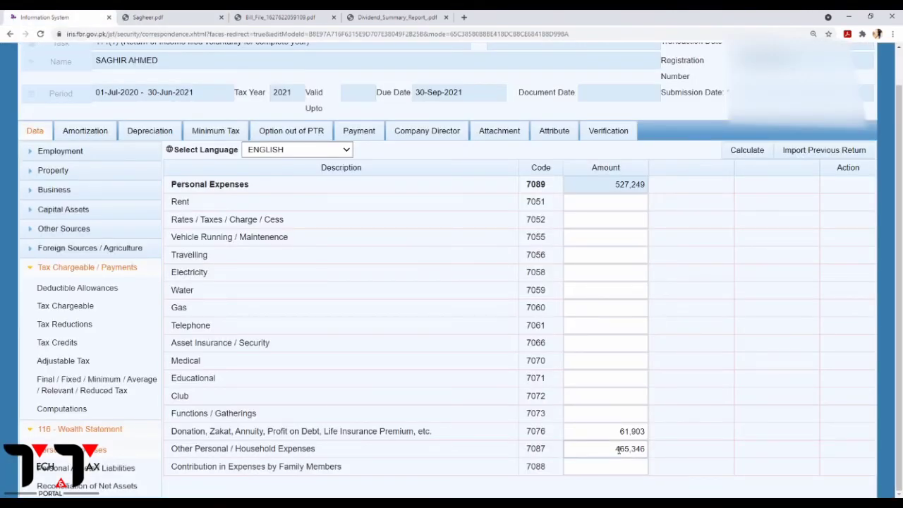
pyautogui.doubleClick(621, 452)
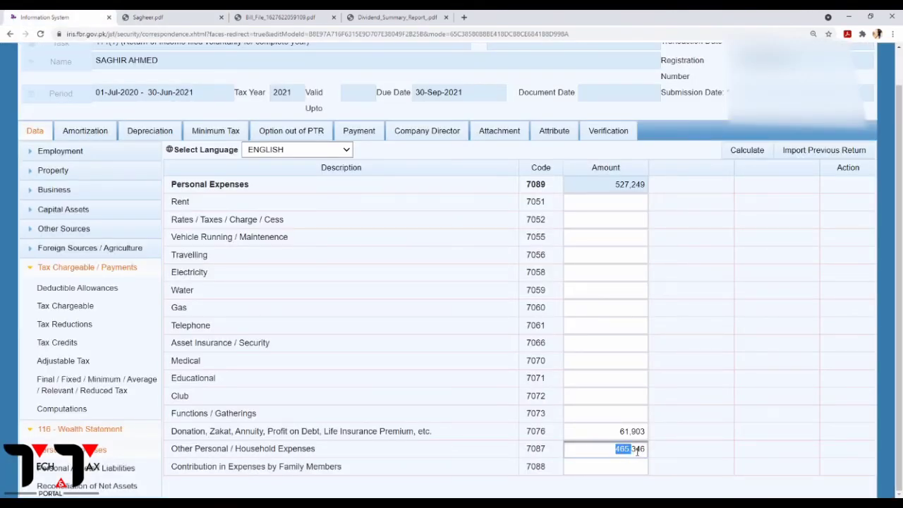
pyautogui.click(643, 451)
pyautogui.press('BackSpace')
pyautogui.write('8')
pyautogui.click(751, 152)
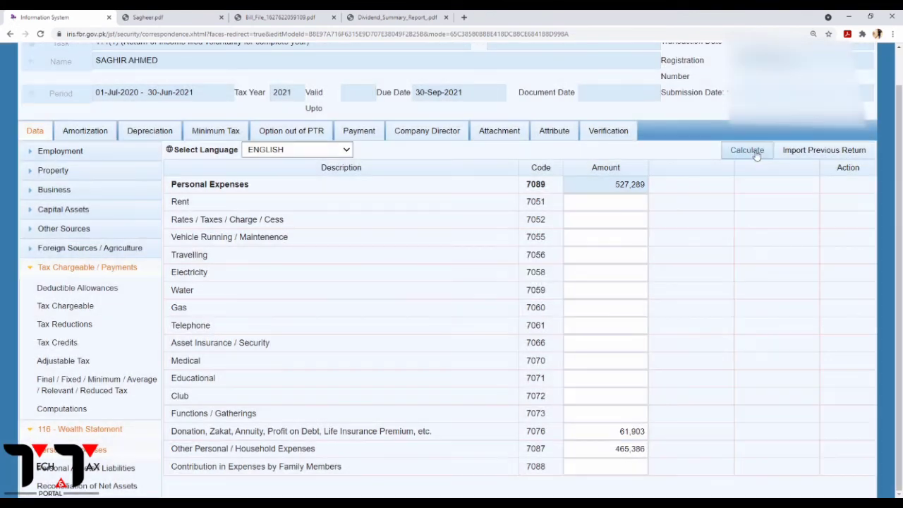
pyautogui.click(753, 154)
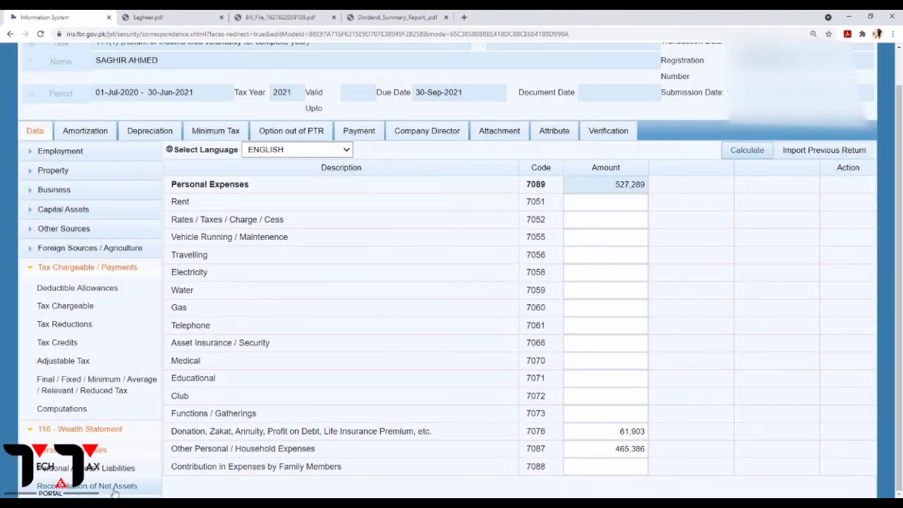
# Recalculate the net-assets reconciliation so the unreconciled amount balances to zero.
pyautogui.click(117, 486)
pyautogui.click(739, 156)
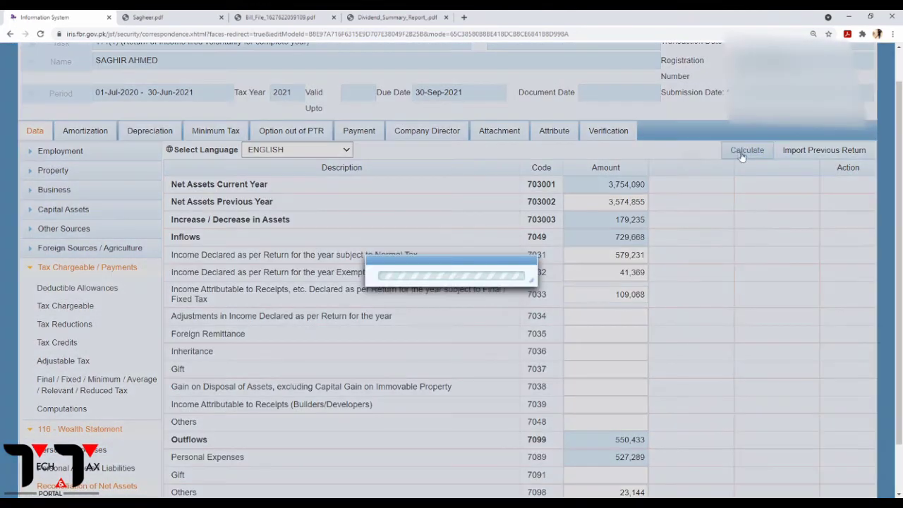
pyautogui.scroll(-2, 660, 259)
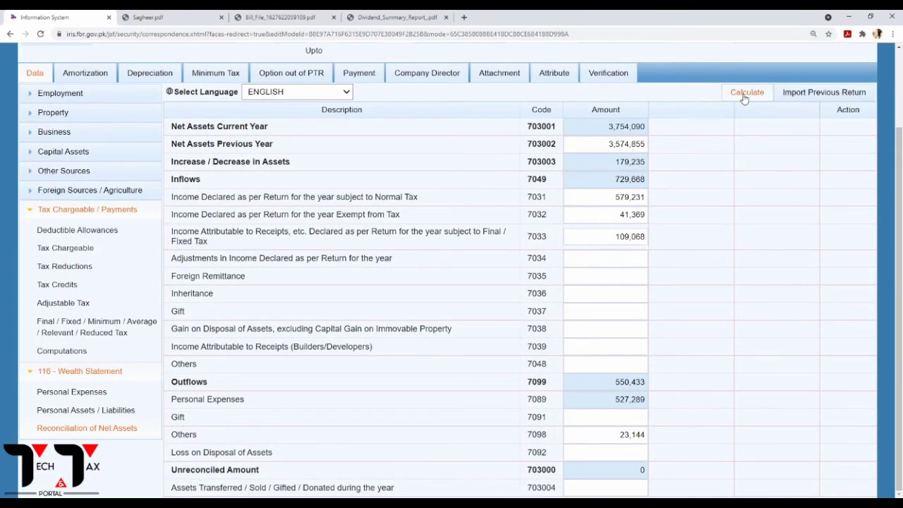
pyautogui.click(744, 98)
pyautogui.click(744, 99)
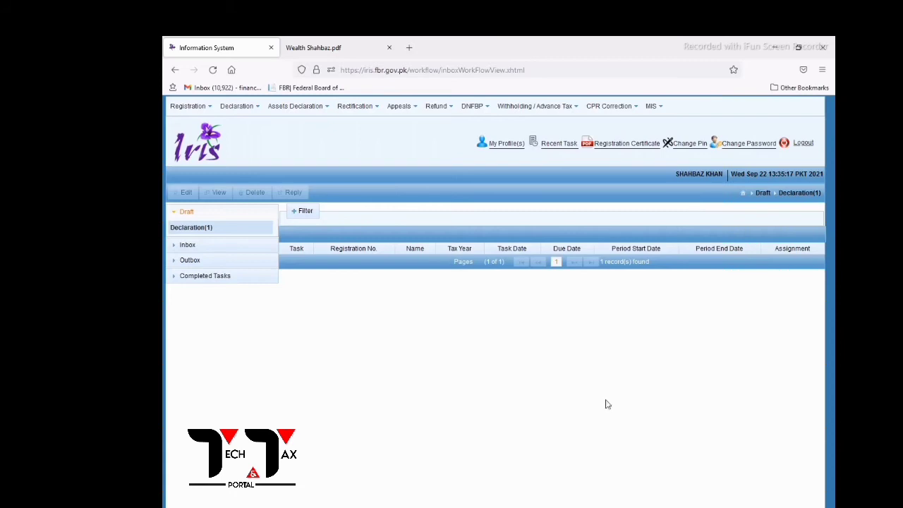
# Start a Simplified Return for Traders for the 01-Jul-2020 to 30-Jun-2021 tax period.
pyautogui.click(247, 107)
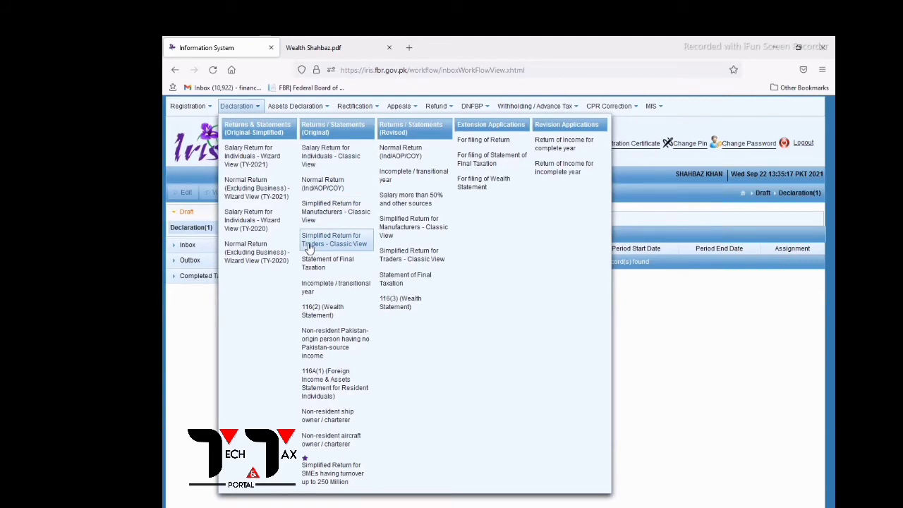
pyautogui.click(310, 242)
pyautogui.click(208, 163)
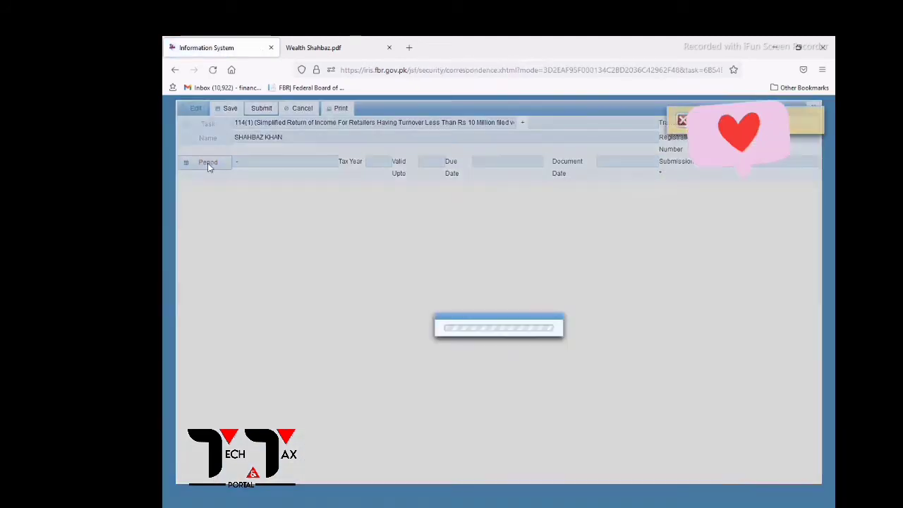
pyautogui.write('2021')
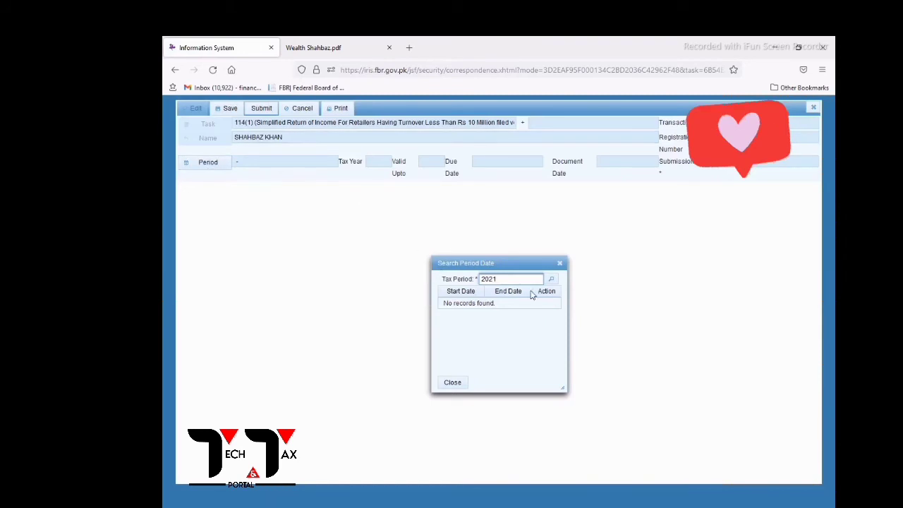
pyautogui.click(552, 279)
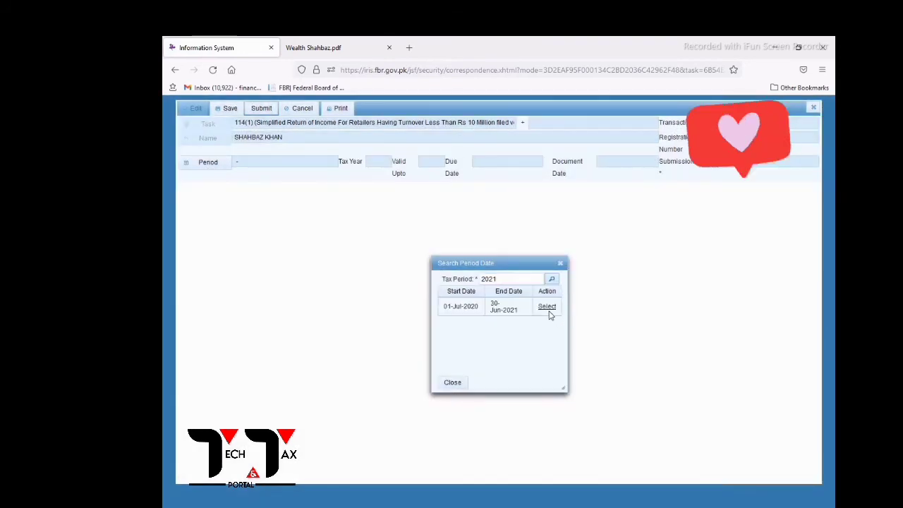
pyautogui.click(549, 308)
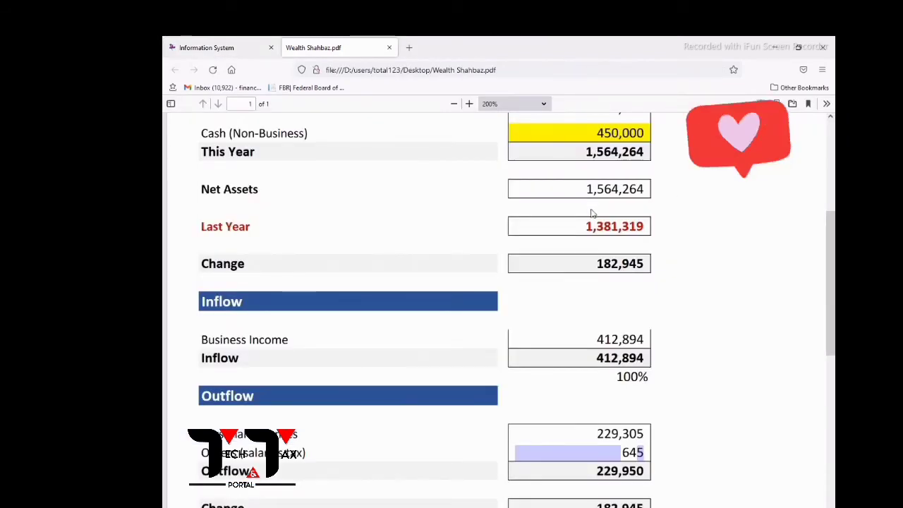
# Scroll through the Profit And Loss figures in the PDF, then return to the form.
pyautogui.scroll(-6, 591, 219)
pyautogui.scroll(2, 590, 216)
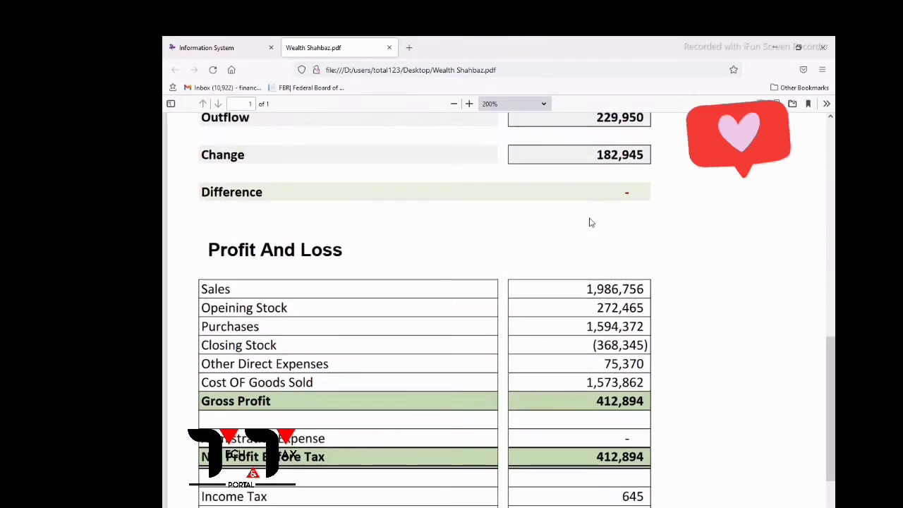
pyautogui.scroll(-3, 591, 222)
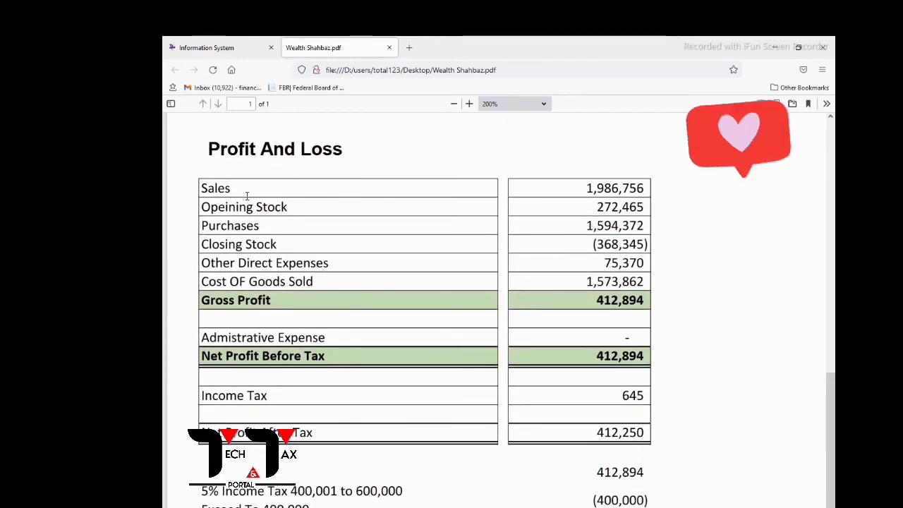
pyautogui.click(222, 48)
# Enter turnover 1,986,756 and opening stock 272,465 from the Profit And Loss PDF.
pyautogui.click(640, 246)
pyautogui.write('198')
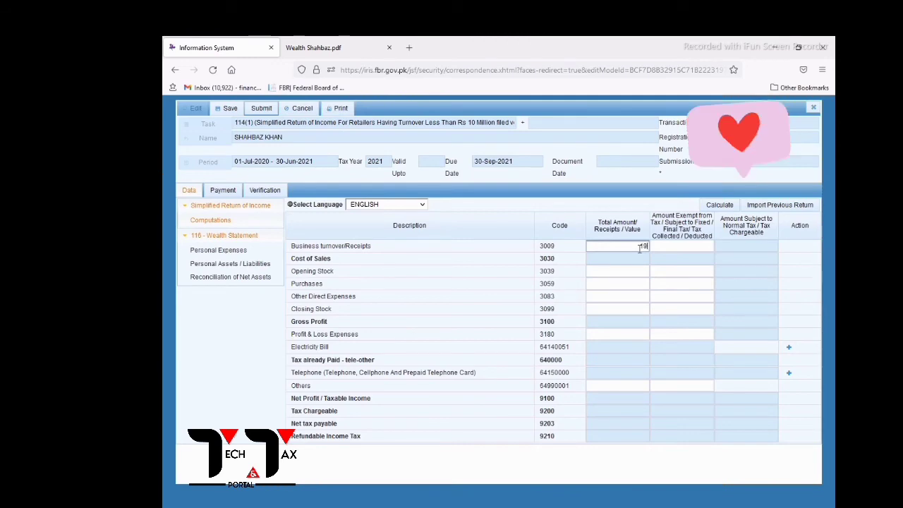
pyautogui.write('6756')
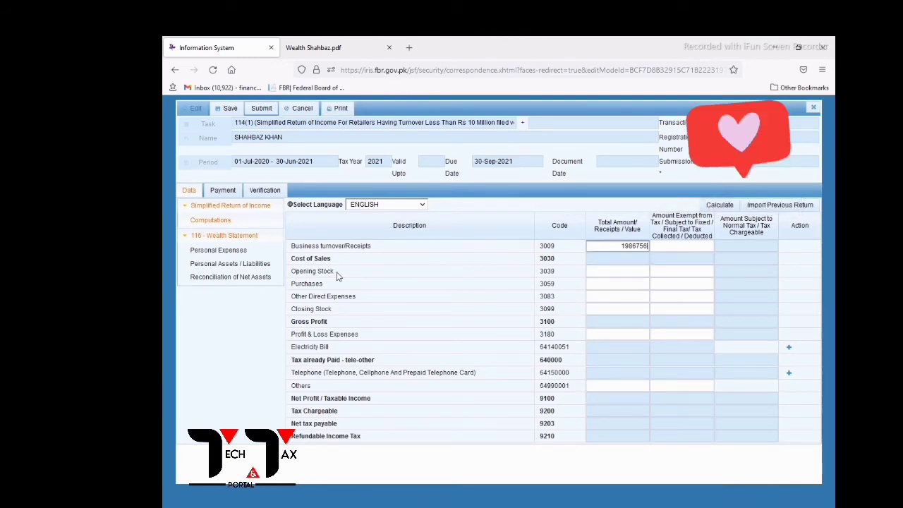
pyautogui.moveTo(339, 276)
pyautogui.mouseDown()
pyautogui.moveTo(311, 274)
pyautogui.moveTo(336, 272)
pyautogui.mouseUp()
pyautogui.click(301, 41)
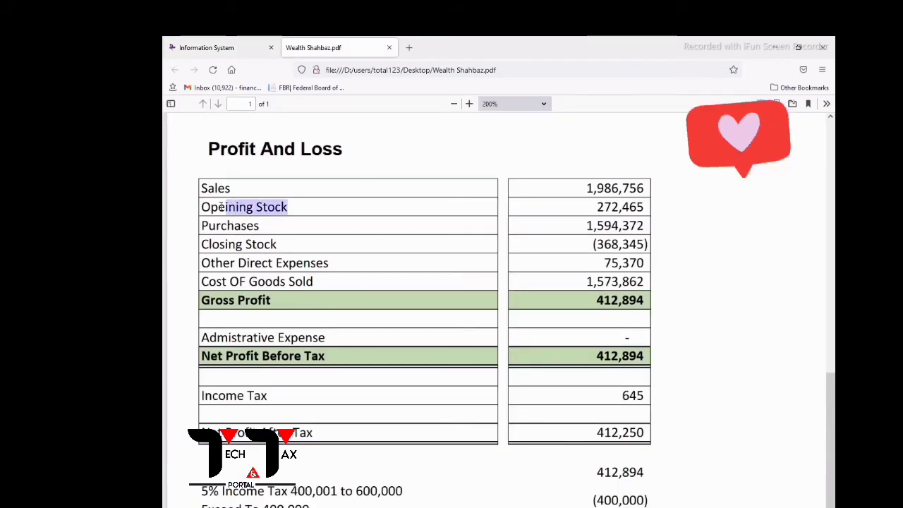
pyautogui.moveTo(221, 206); pyautogui.dragTo(201, 207)
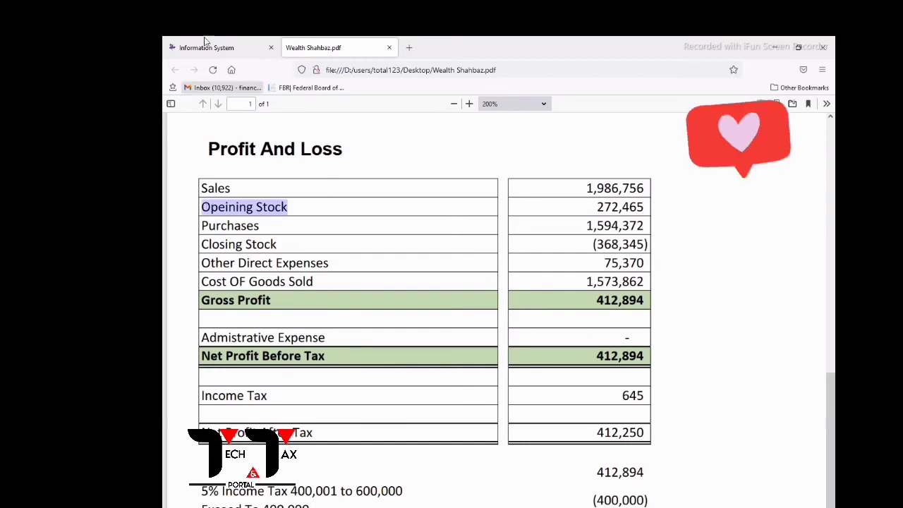
pyautogui.click(205, 44)
pyautogui.click(626, 272)
pyautogui.write('2')
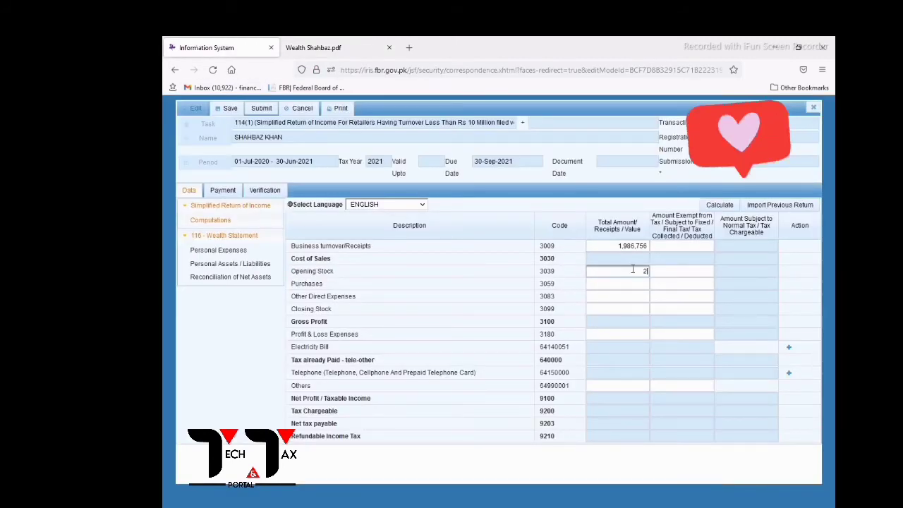
pyautogui.write('72465')
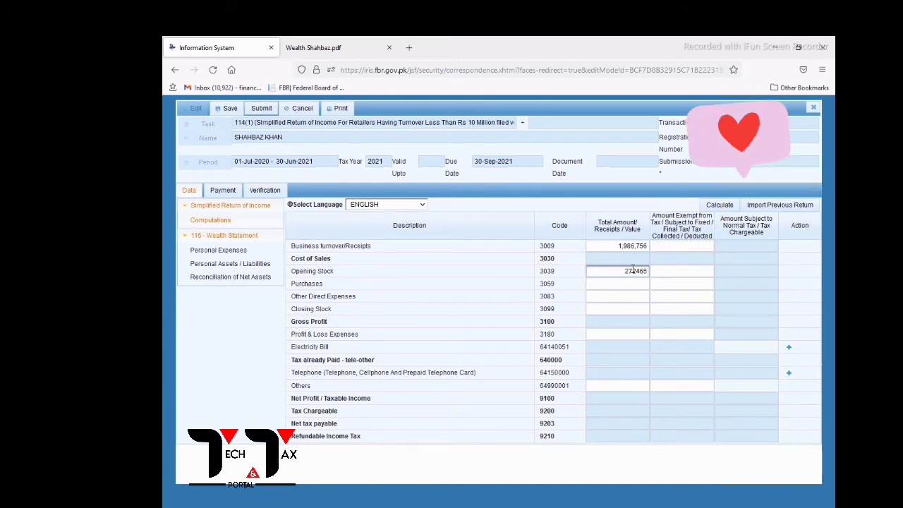
pyautogui.click(311, 284)
pyautogui.click(311, 284)
# Enter purchases of 1,594,372, checking the figure against the PDF.
pyautogui.moveTo(295, 285); pyautogui.dragTo(334, 287)
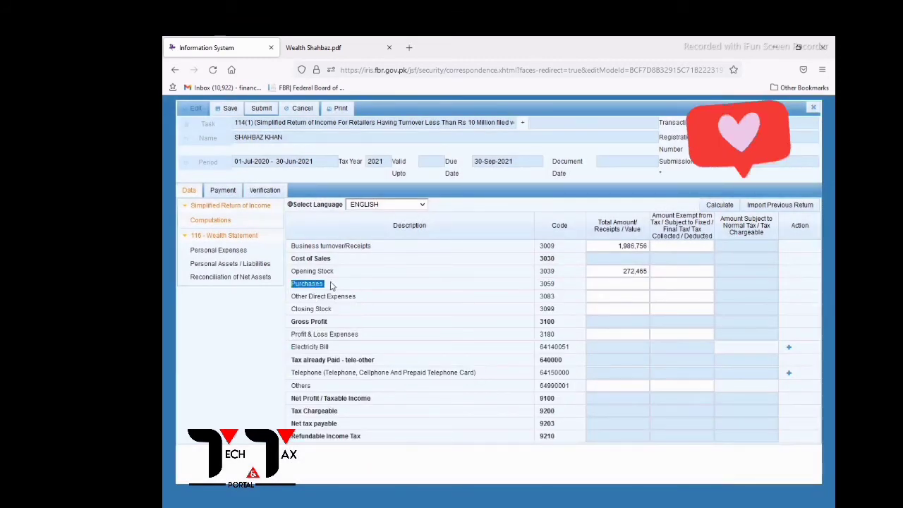
pyautogui.click(313, 48)
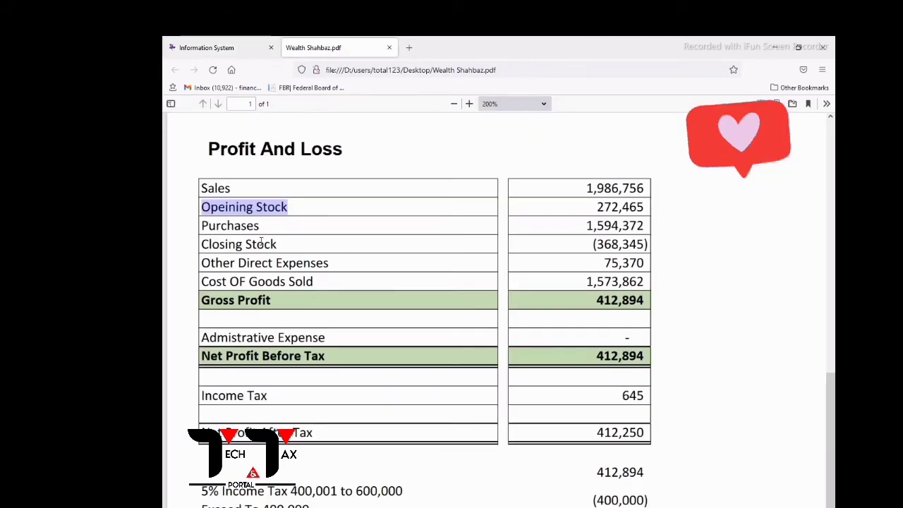
pyautogui.click(243, 225)
pyautogui.moveTo(260, 225); pyautogui.dragTo(202, 226)
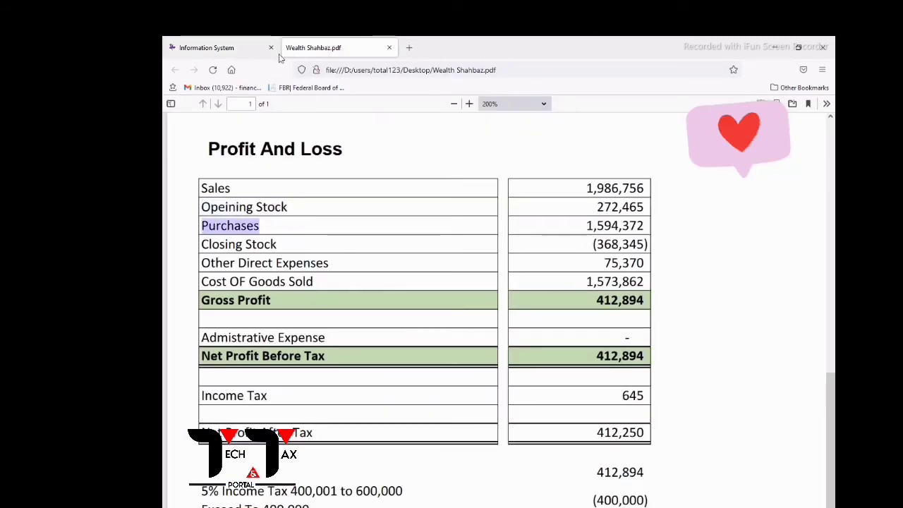
pyautogui.click(206, 47)
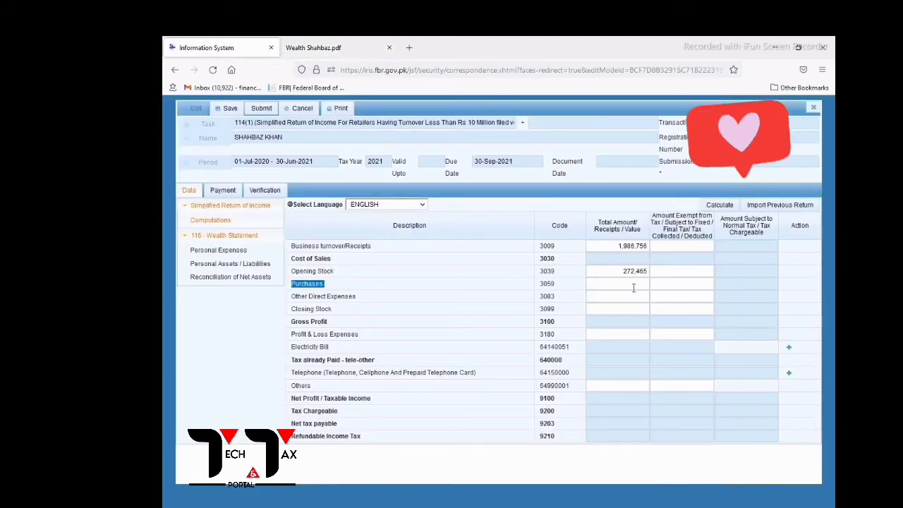
pyautogui.click(634, 288)
pyautogui.write('1594')
pyautogui.write('372')
pyautogui.click(328, 47)
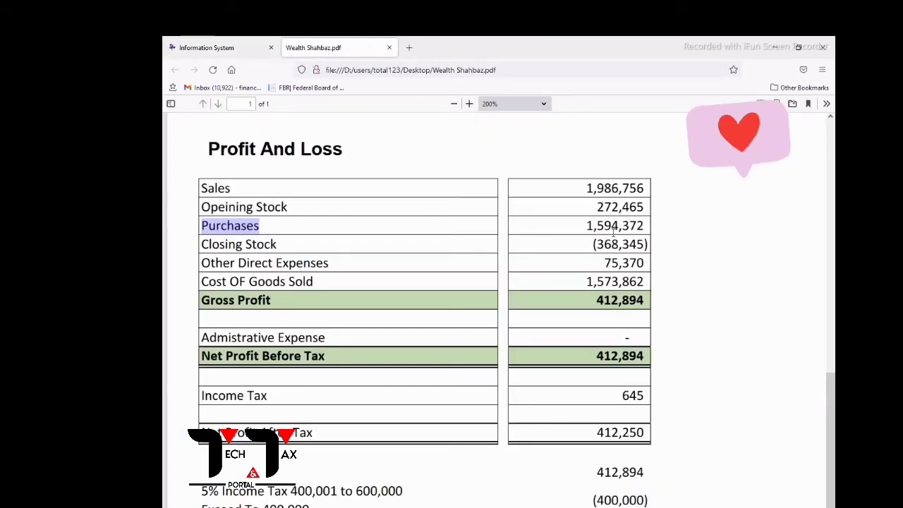
pyautogui.click(207, 47)
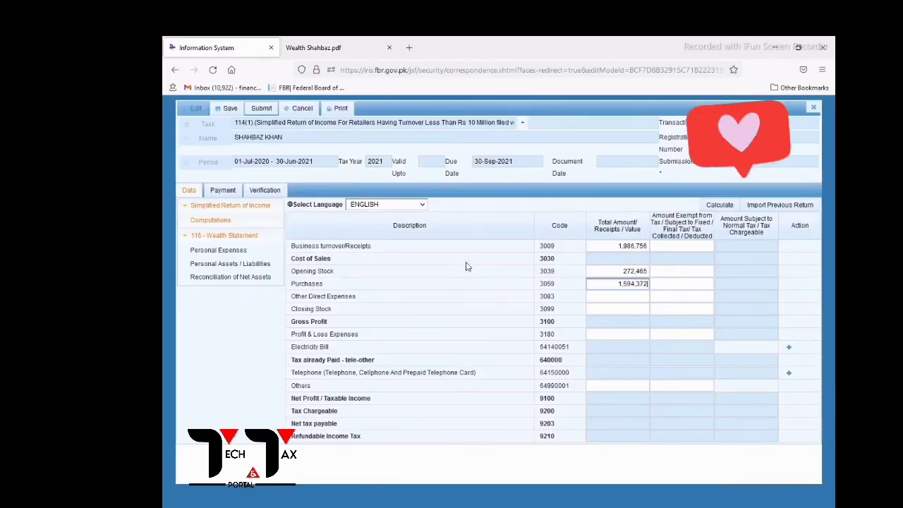
pyautogui.click(348, 44)
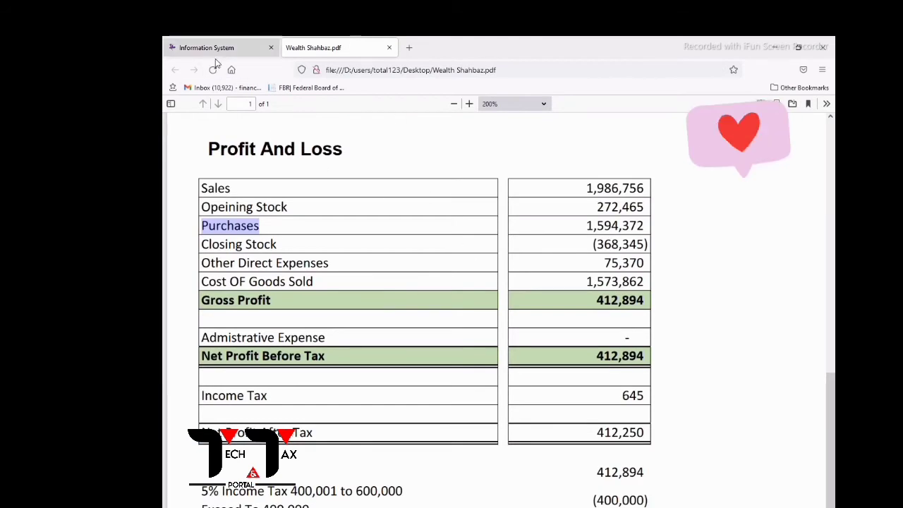
pyautogui.click(222, 47)
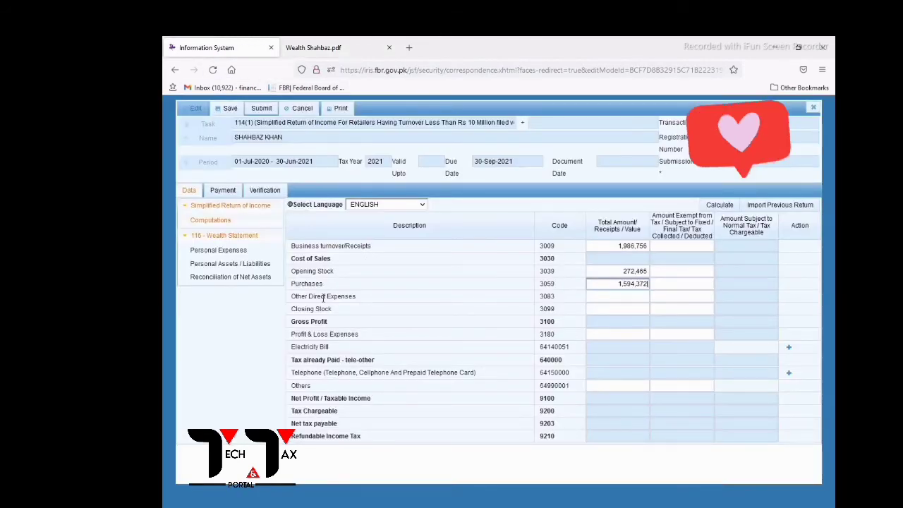
# Enter other direct expenses 75,370 and closing stock 368,345 from the PDF.
pyautogui.moveTo(326, 298); pyautogui.dragTo(577, 302)
pyautogui.click(606, 300)
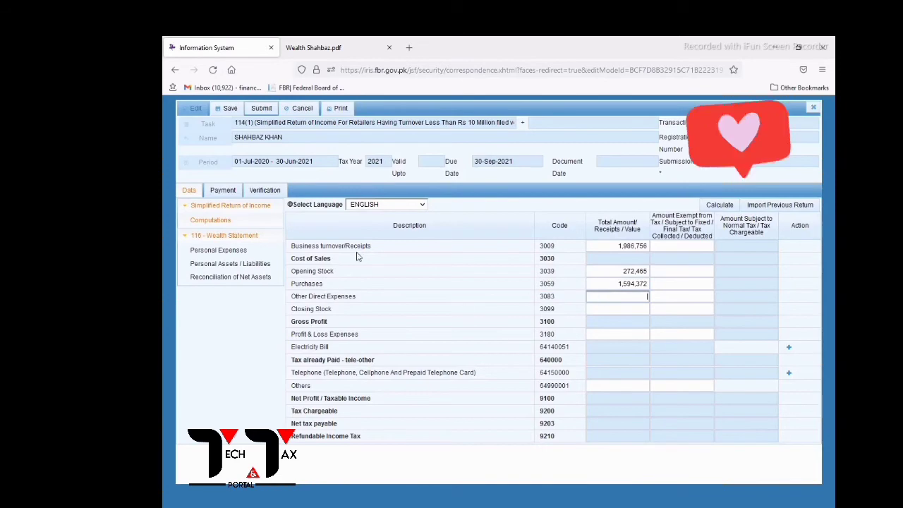
pyautogui.click(314, 47)
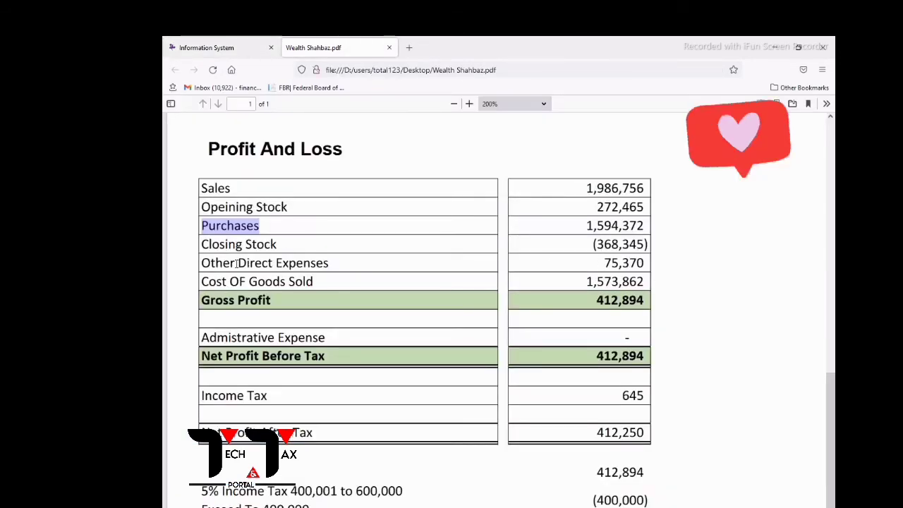
pyautogui.click(221, 48)
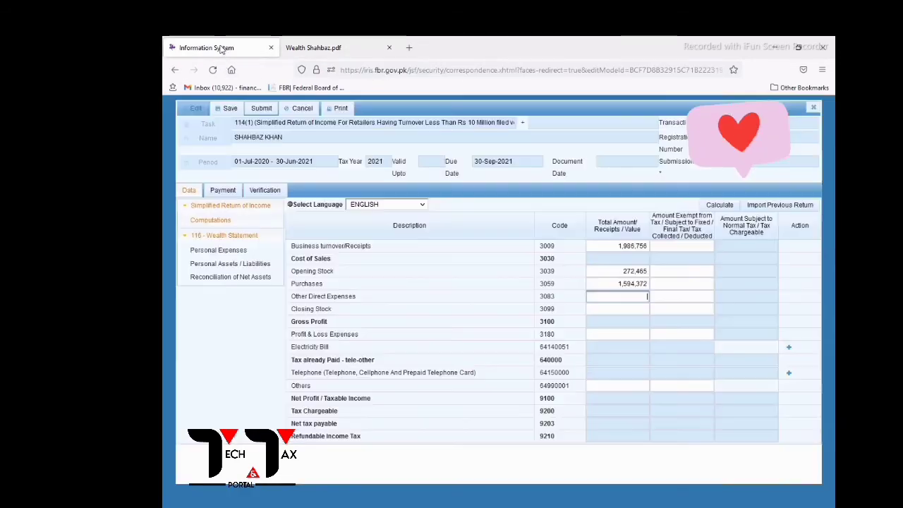
pyautogui.write('75370')
pyautogui.click(314, 47)
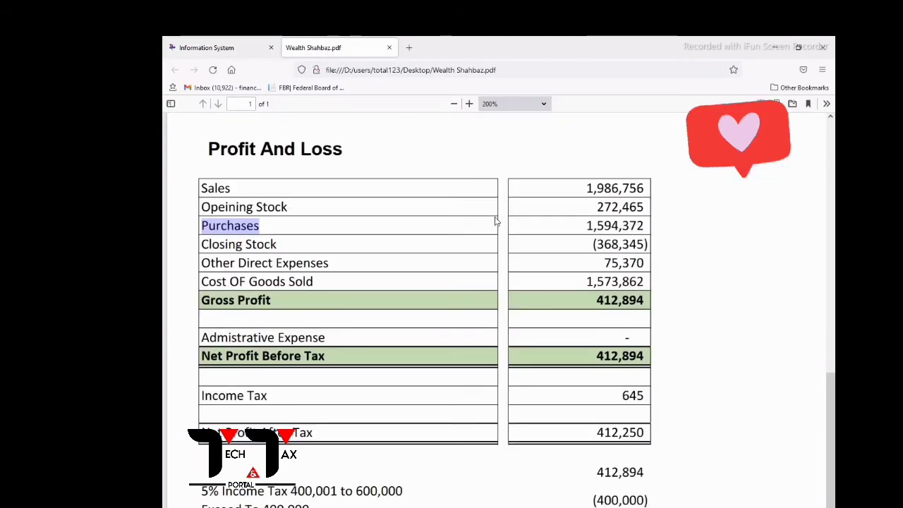
pyautogui.click(204, 47)
pyautogui.click(630, 308)
pyautogui.write('368345')
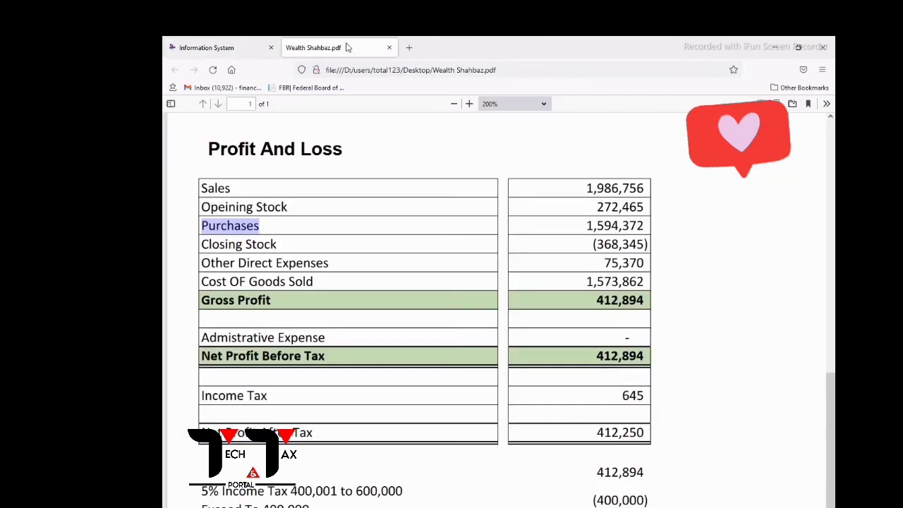
pyautogui.click(314, 48)
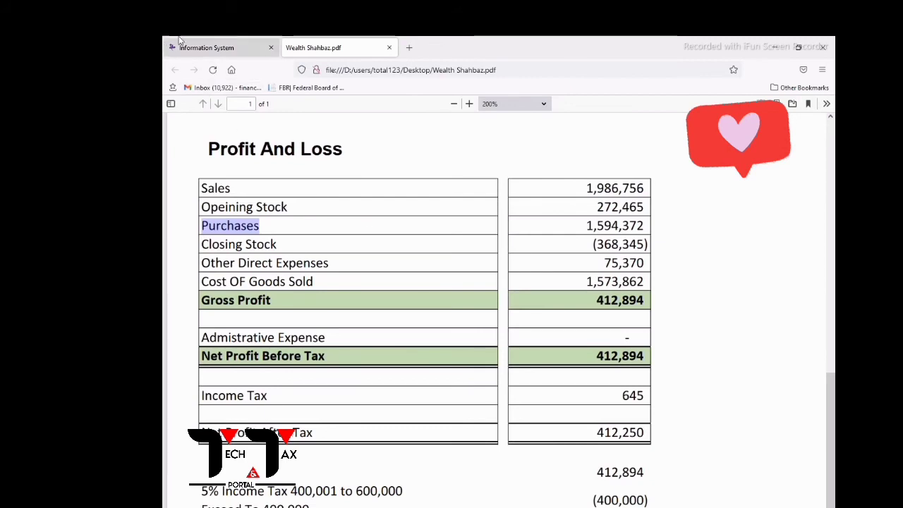
pyautogui.click(201, 47)
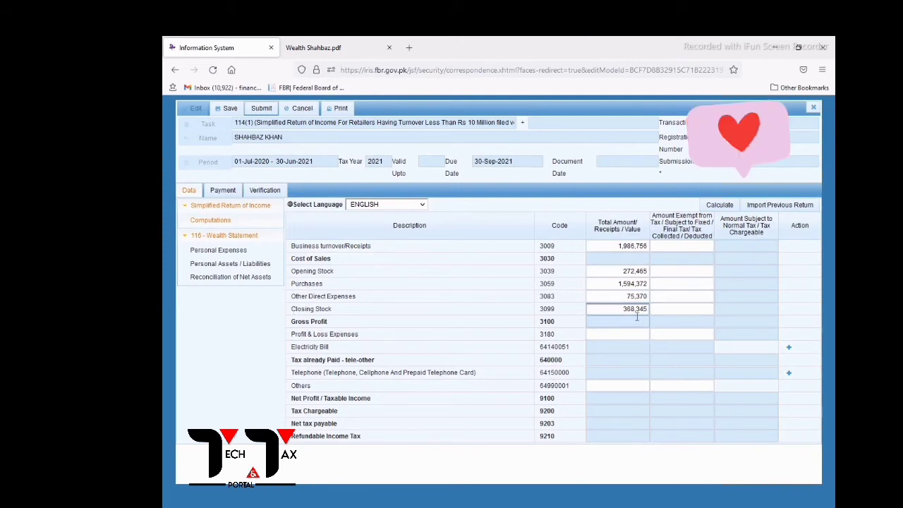
# Calculate the return (cost of sales 1,573,862, tax 645) and select the Telephone row, code 64150000.
pyautogui.click(719, 205)
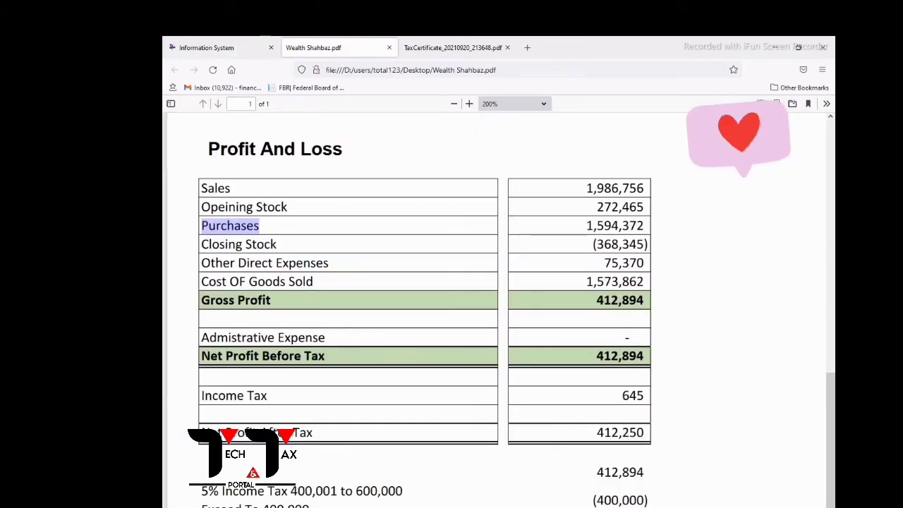
pyautogui.click(223, 50)
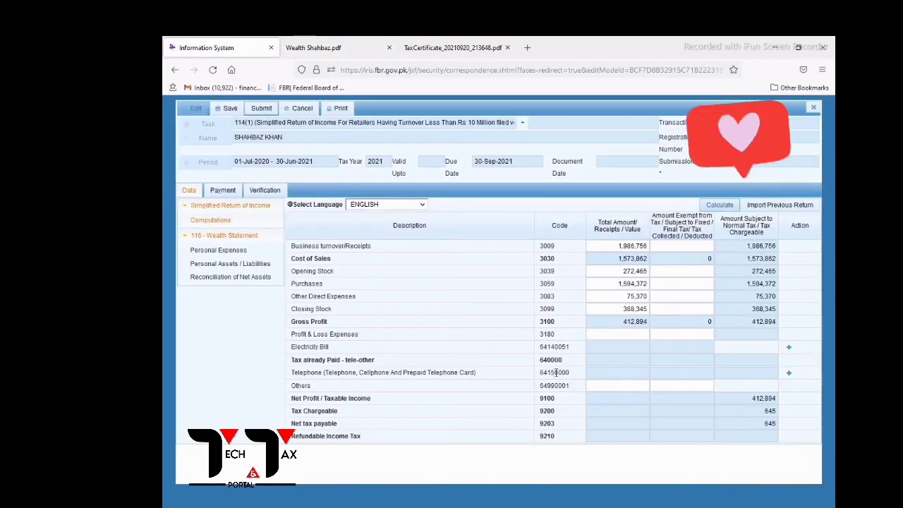
pyautogui.moveTo(293, 373); pyautogui.dragTo(482, 377)
pyautogui.moveTo(548, 373); pyautogui.dragTo(570, 375)
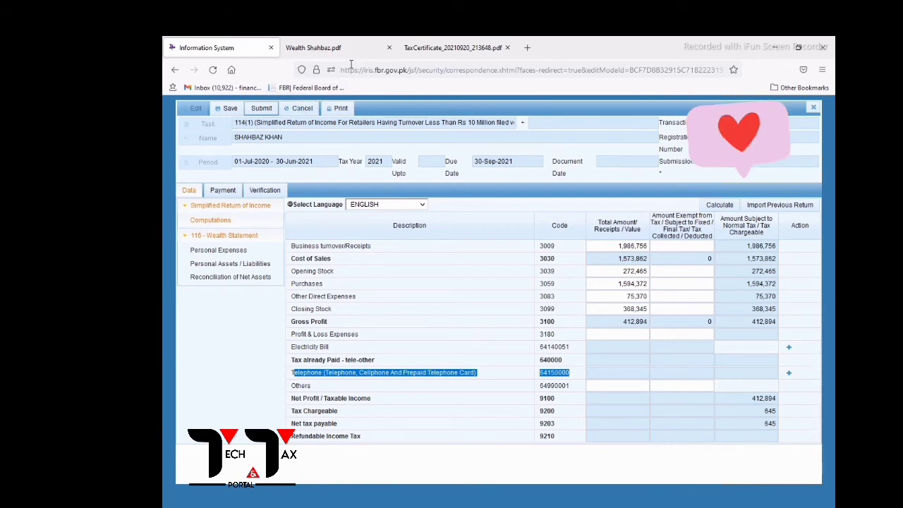
pyautogui.click(451, 47)
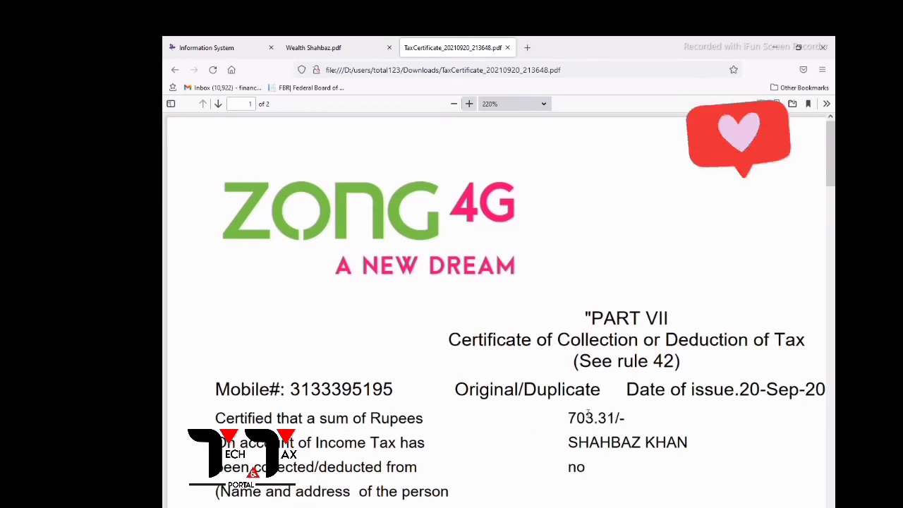
# Scroll the Zong certificate to page 2's TOTAL row showing payment 6,329.89 and tax 703.31.
pyautogui.moveTo(830, 160); pyautogui.dragTo(830, 494)
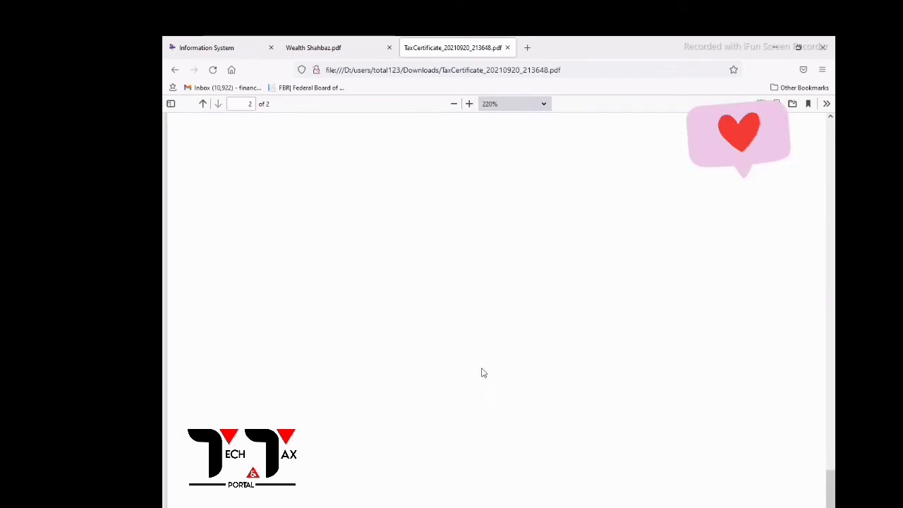
pyautogui.scroll(4, 487, 349)
pyautogui.moveTo(831, 428); pyautogui.dragTo(831, 370)
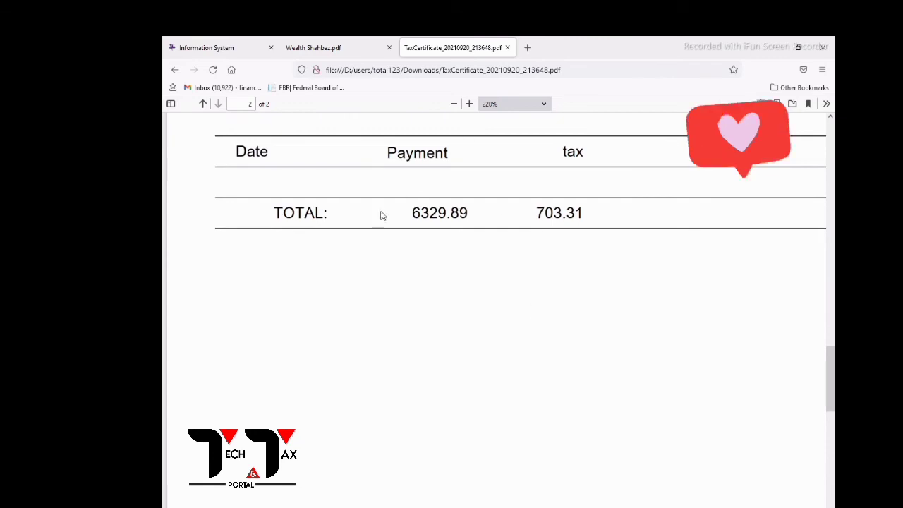
pyautogui.click(229, 45)
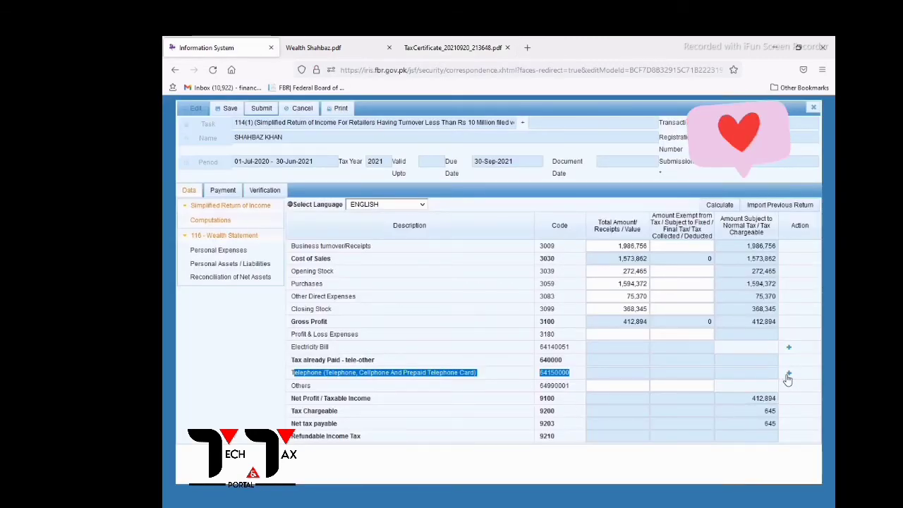
# Add a Telephone entry named Zone with the mobile number as its contents.
pyautogui.click(789, 373)
pyautogui.click(447, 289)
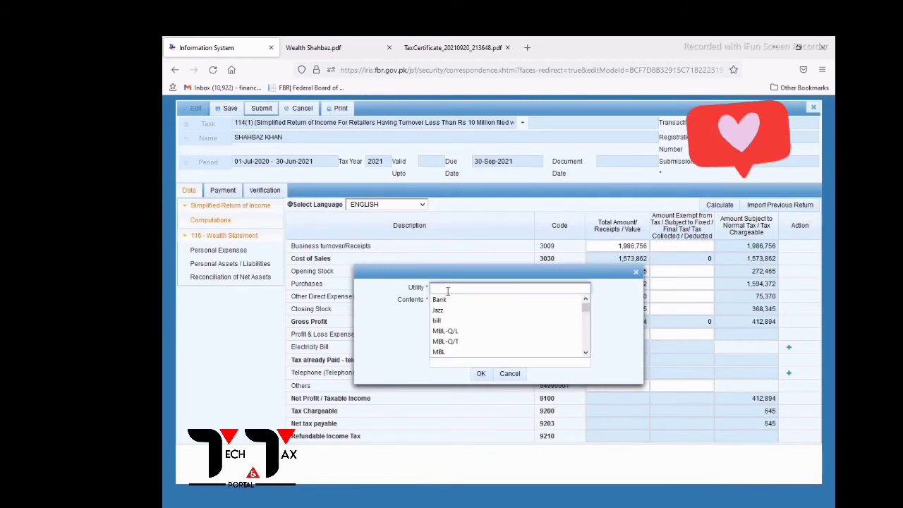
pyautogui.click(447, 291)
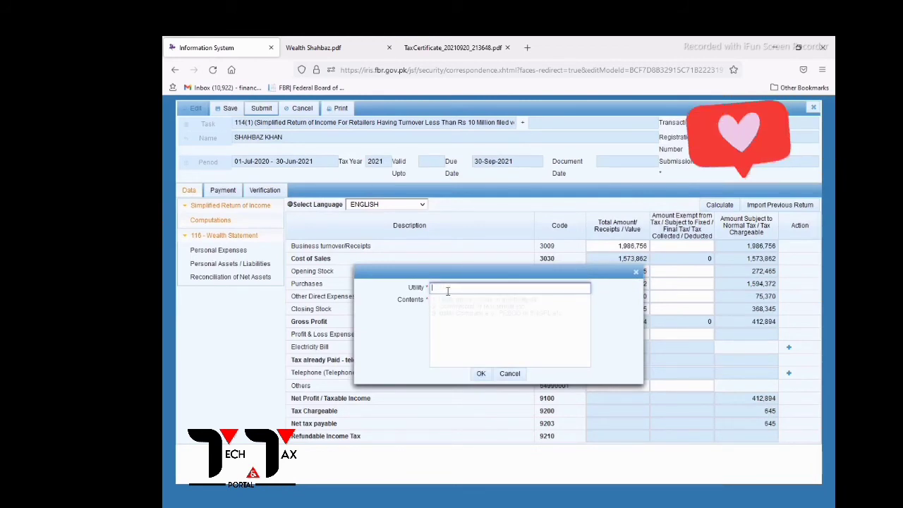
pyautogui.write('Zone')
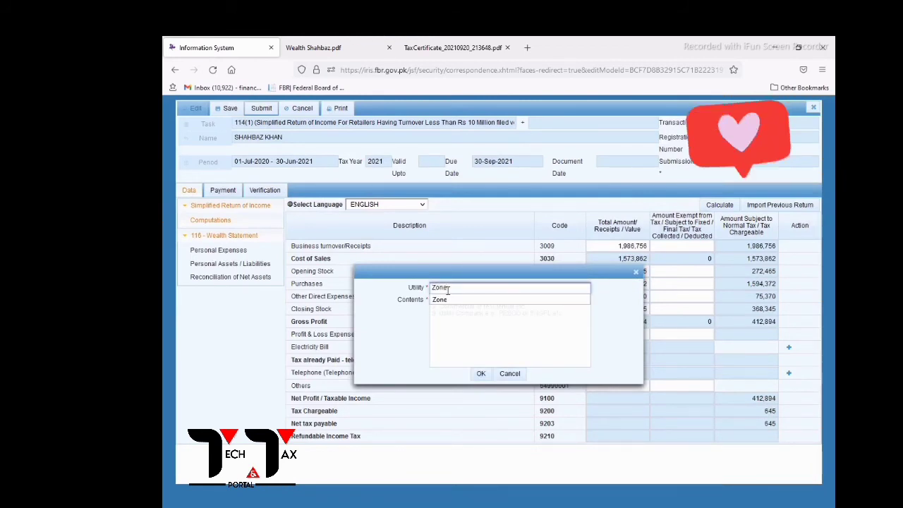
pyautogui.click(453, 304)
pyautogui.write('03')
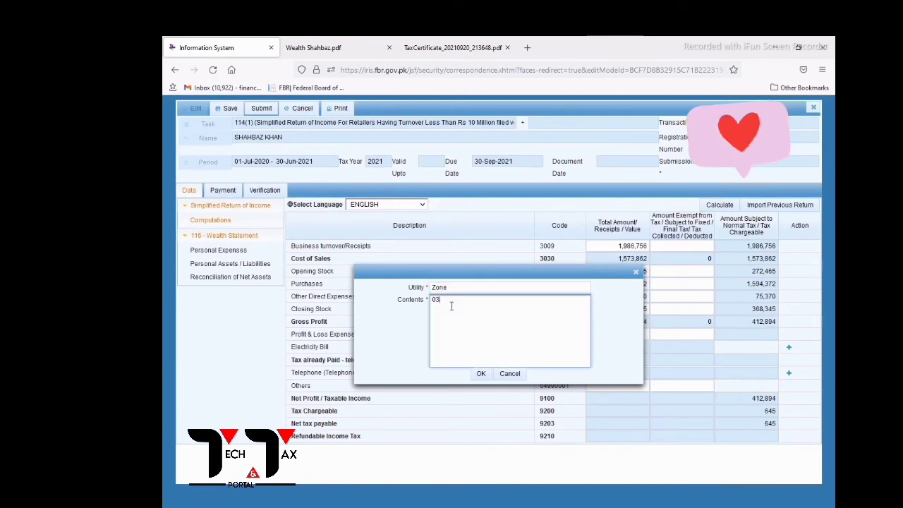
pyautogui.write('00-0000000')
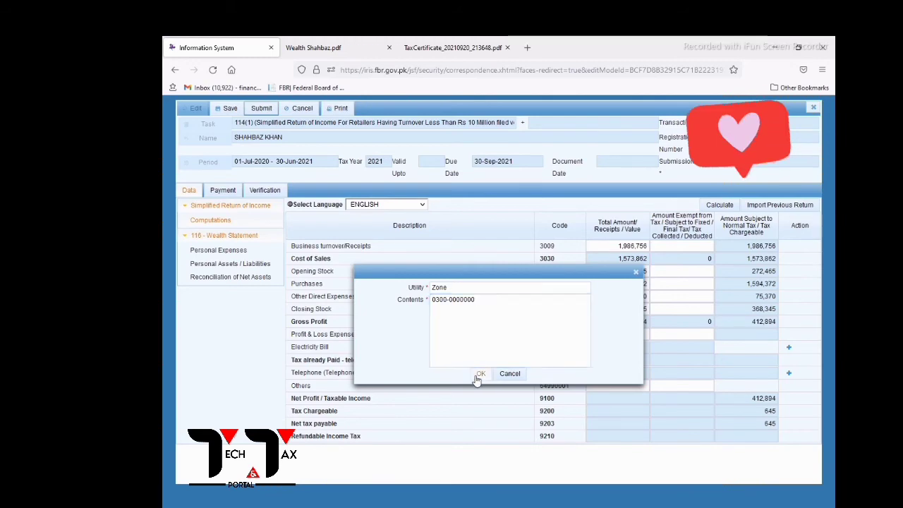
pyautogui.click(481, 374)
# Enter payment 6,329.89 and tax deducted 703.31, then recalculate to refundable tax of 58.
pyautogui.click(646, 389)
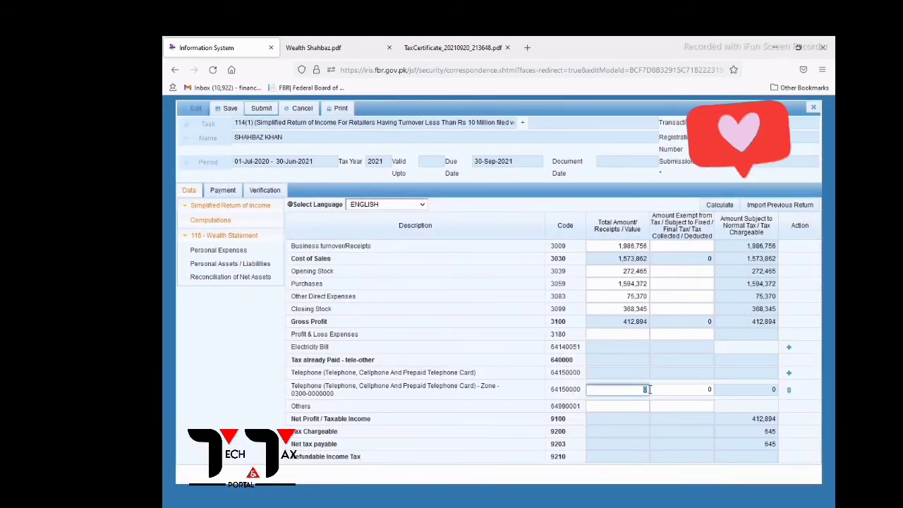
pyautogui.click(438, 48)
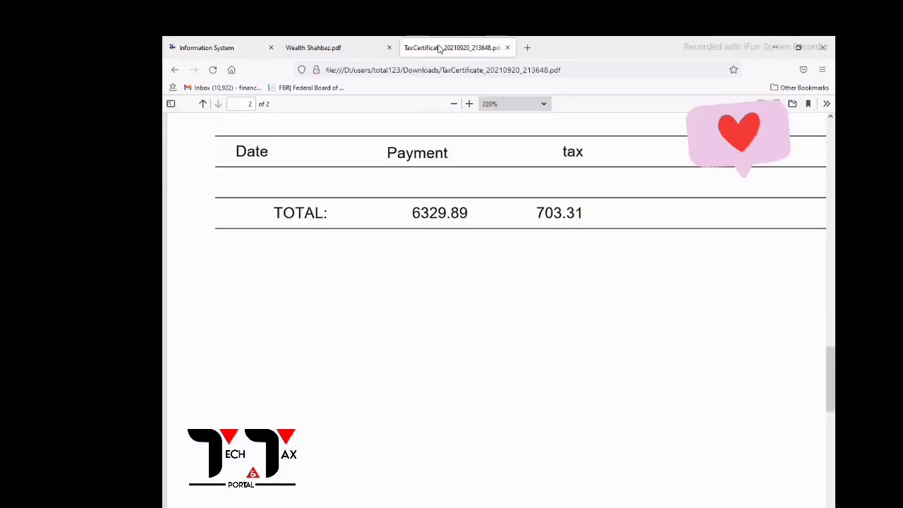
pyautogui.click(219, 47)
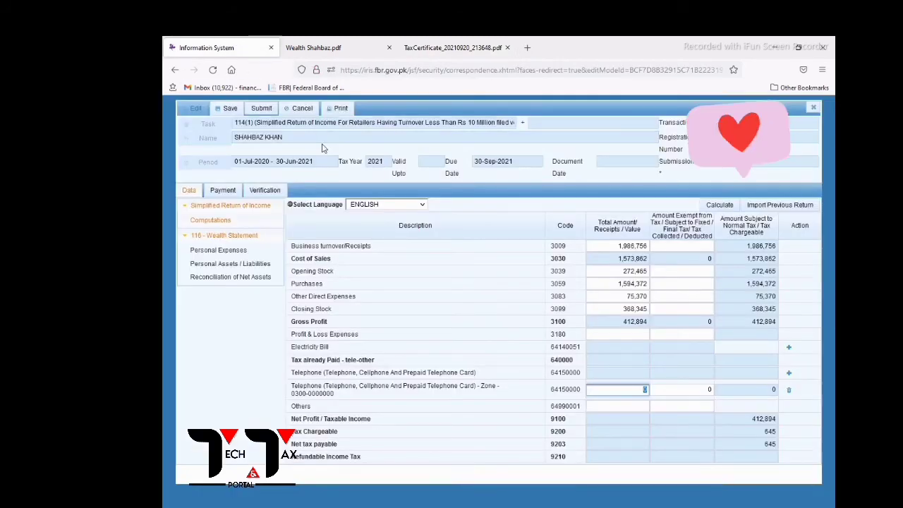
pyautogui.write('6329.89')
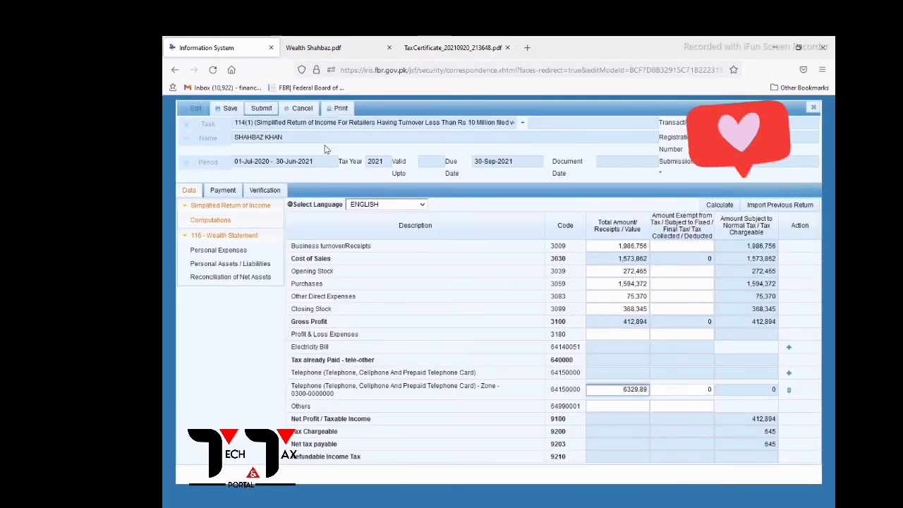
pyautogui.click(427, 45)
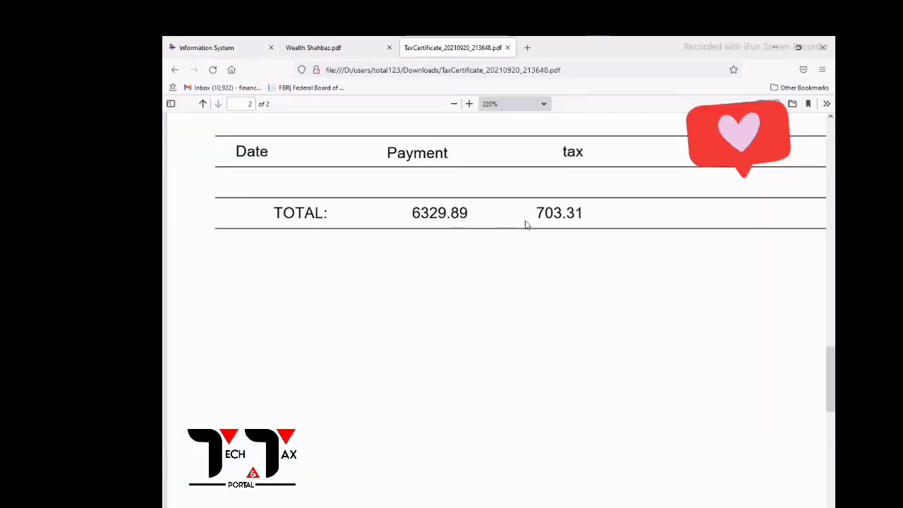
pyautogui.click(208, 47)
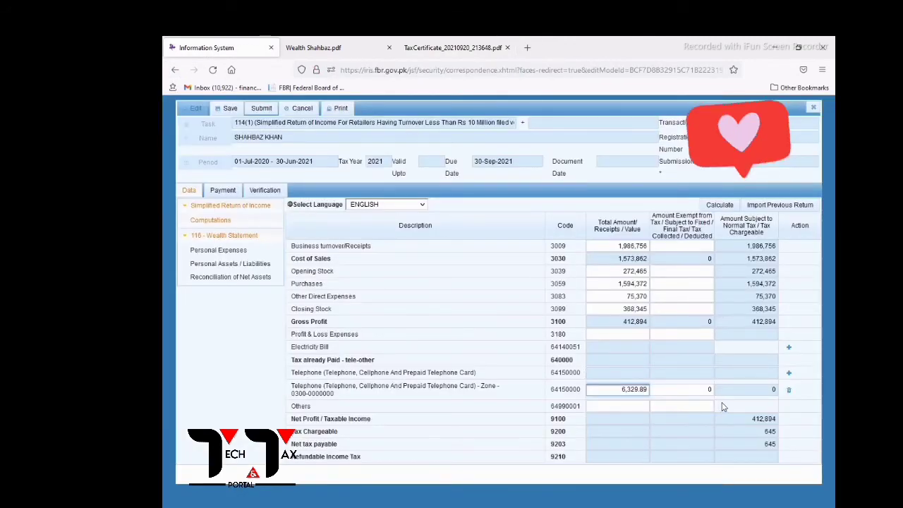
pyautogui.write('703.3')
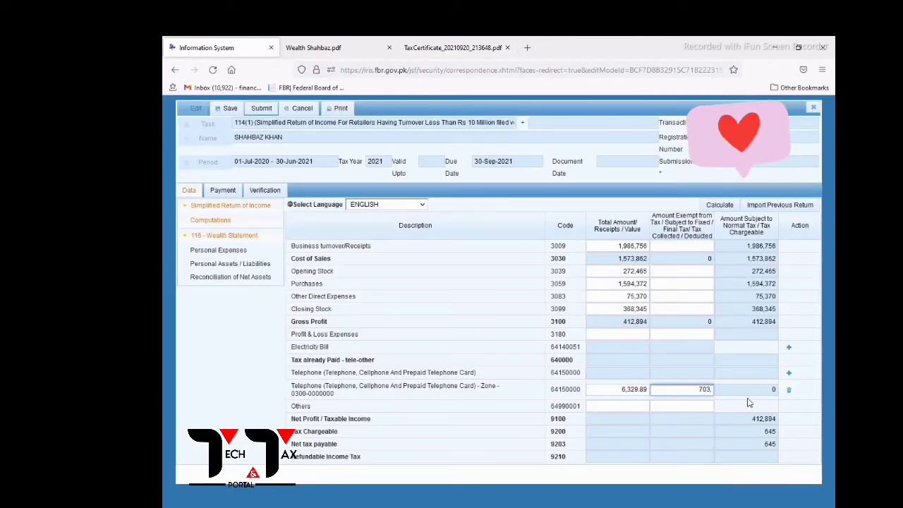
pyautogui.write('1')
pyautogui.click(724, 206)
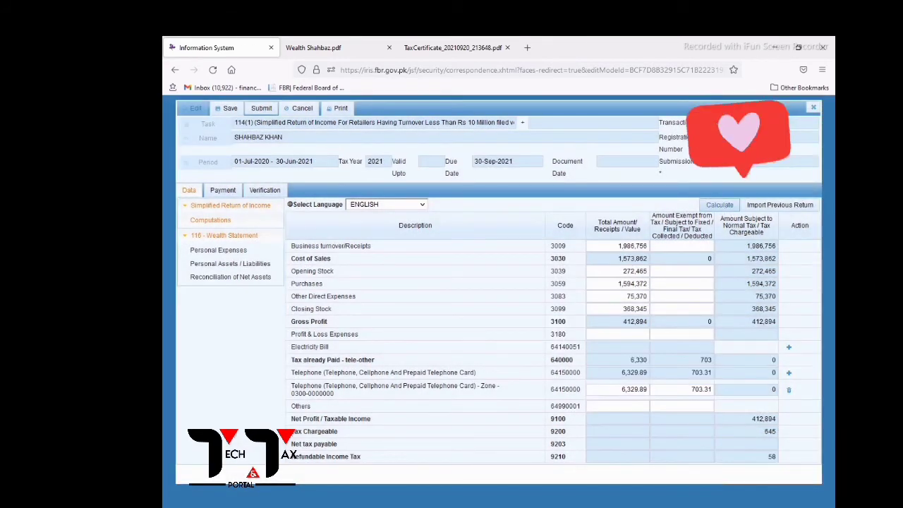
pyautogui.click(770, 459)
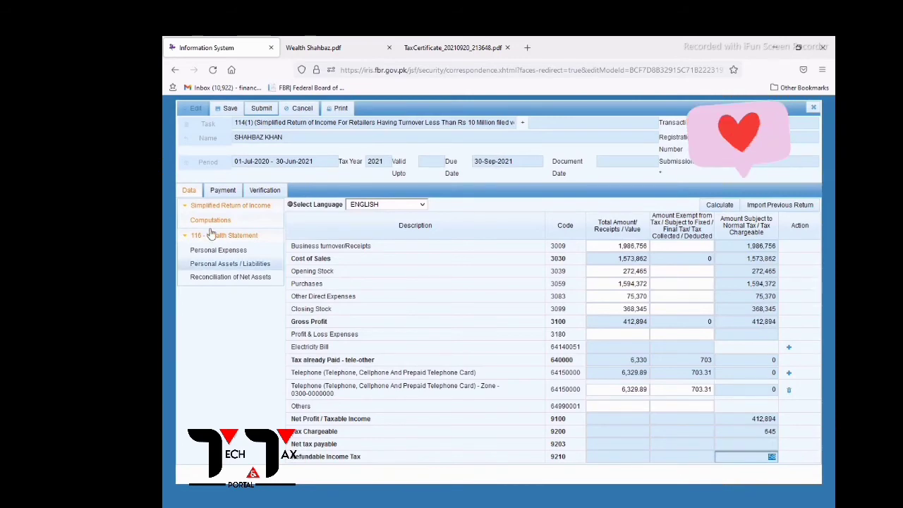
pyautogui.click(183, 208)
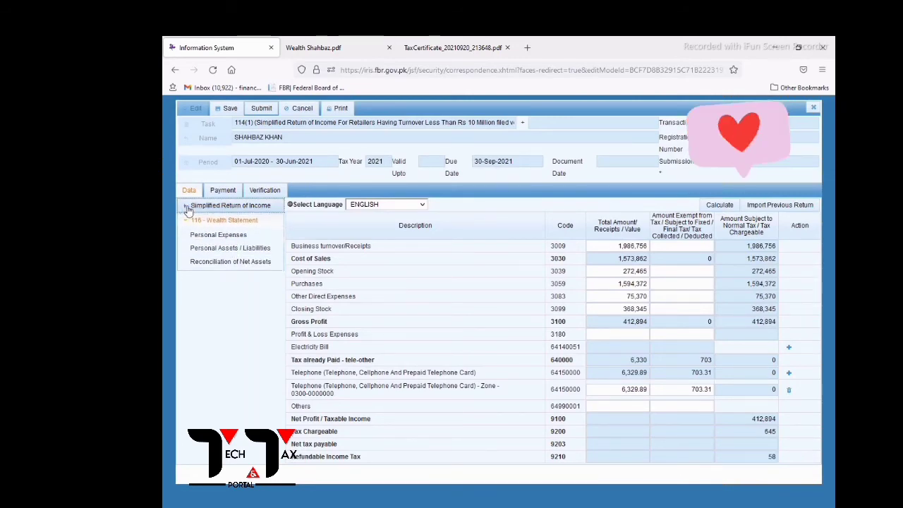
# Enter 229,305 in row 7087 Other Personal / Household Expenses from the wealth statement and recalculate.
pyautogui.click(215, 233)
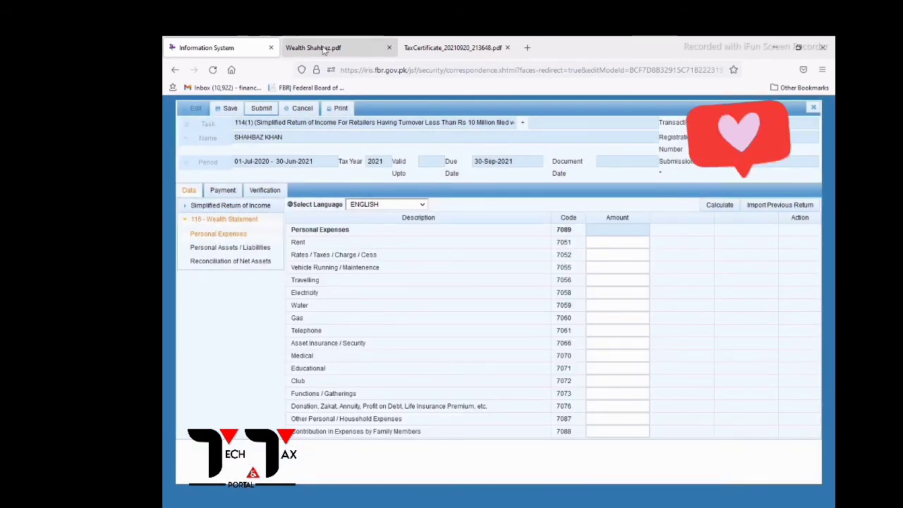
pyautogui.click(313, 47)
pyautogui.scroll(-1, 541, 385)
pyautogui.scroll(5, 542, 385)
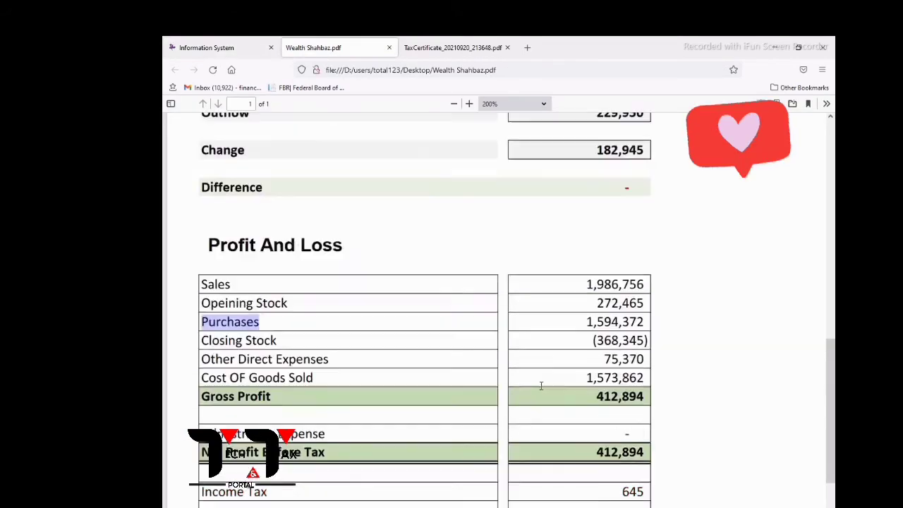
pyautogui.scroll(5, 543, 393)
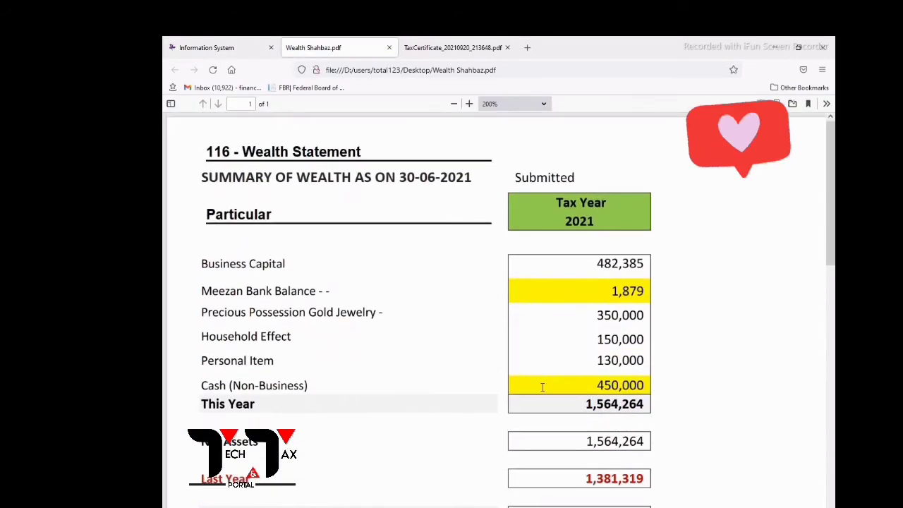
pyautogui.scroll(-9, 541, 388)
pyautogui.scroll(3, 538, 389)
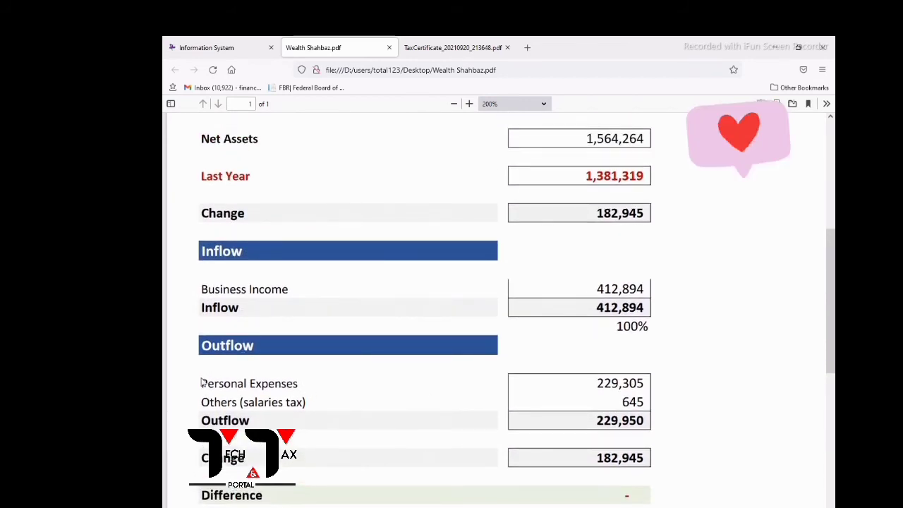
pyautogui.moveTo(202, 383); pyautogui.dragTo(264, 385)
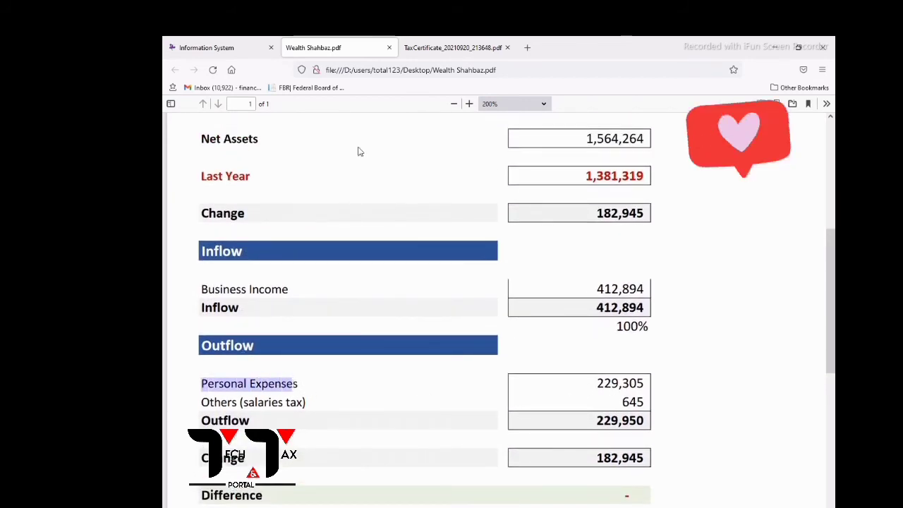
pyautogui.click(208, 48)
pyautogui.click(606, 418)
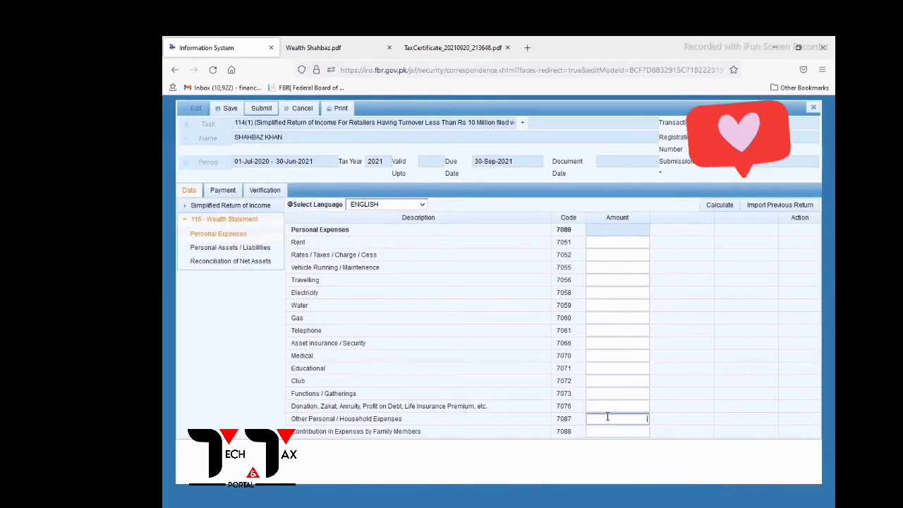
pyautogui.write('229305')
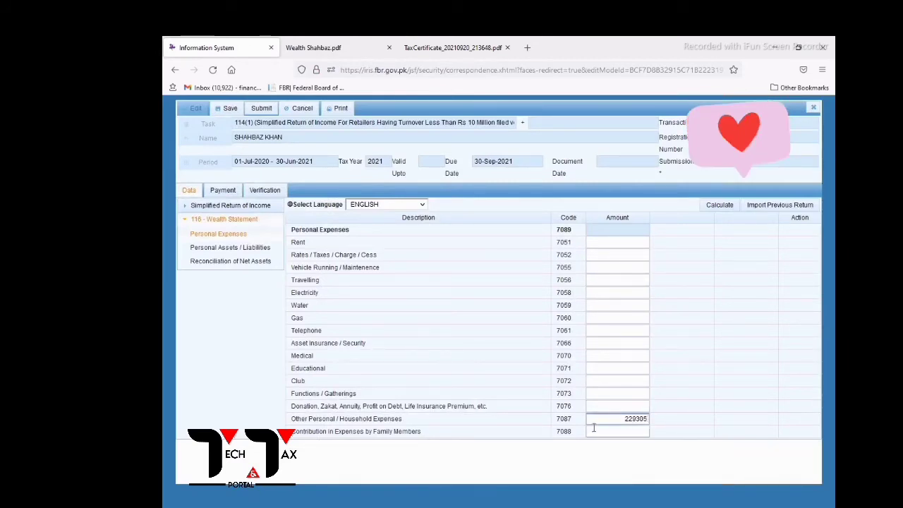
pyautogui.click(712, 206)
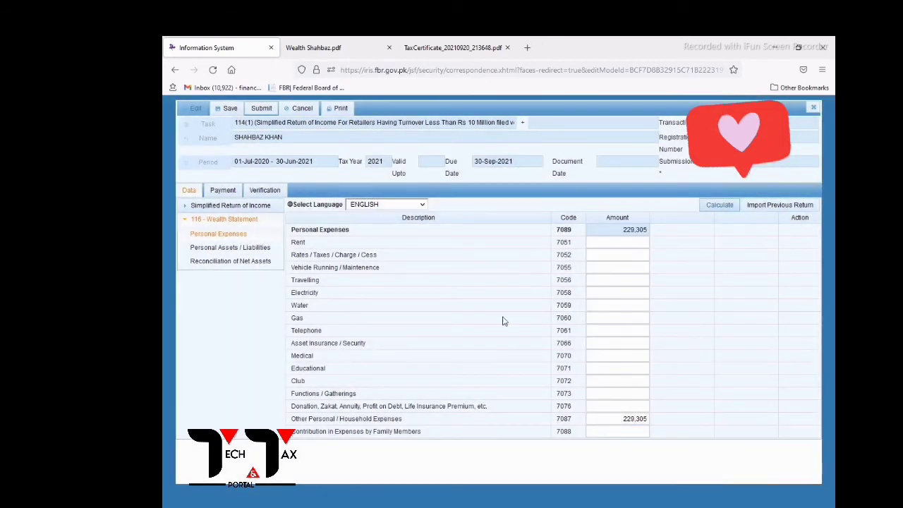
pyautogui.click(220, 249)
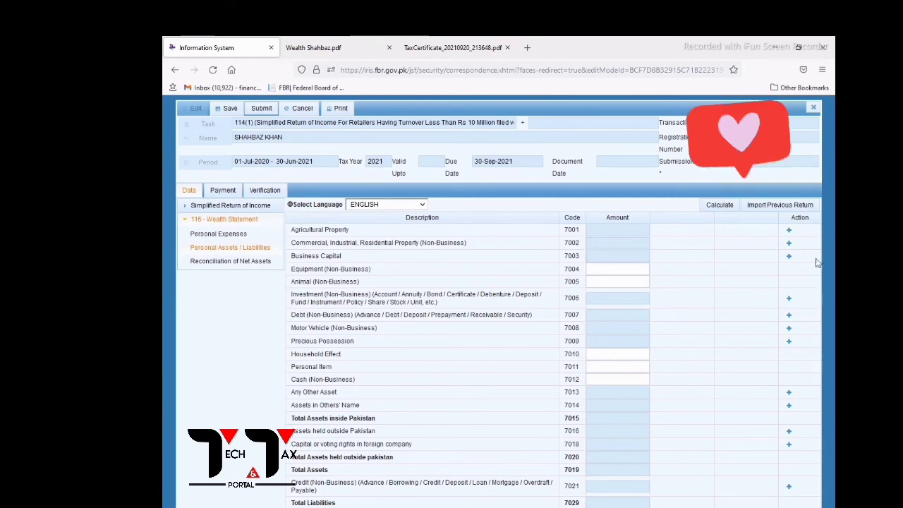
# Add a Business Capital row under 7003 with the suggested business name and amount 482,385.
pyautogui.click(788, 257)
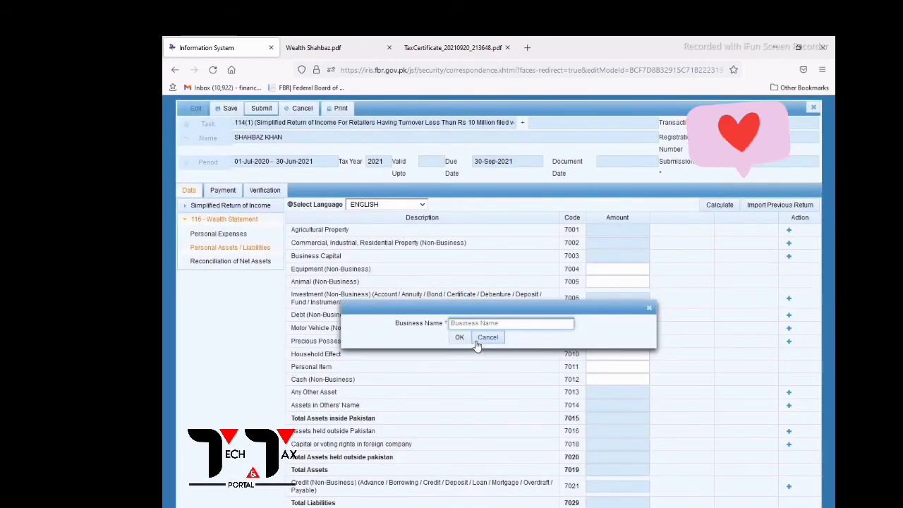
pyautogui.click(485, 324)
pyautogui.click(461, 336)
pyautogui.click(460, 339)
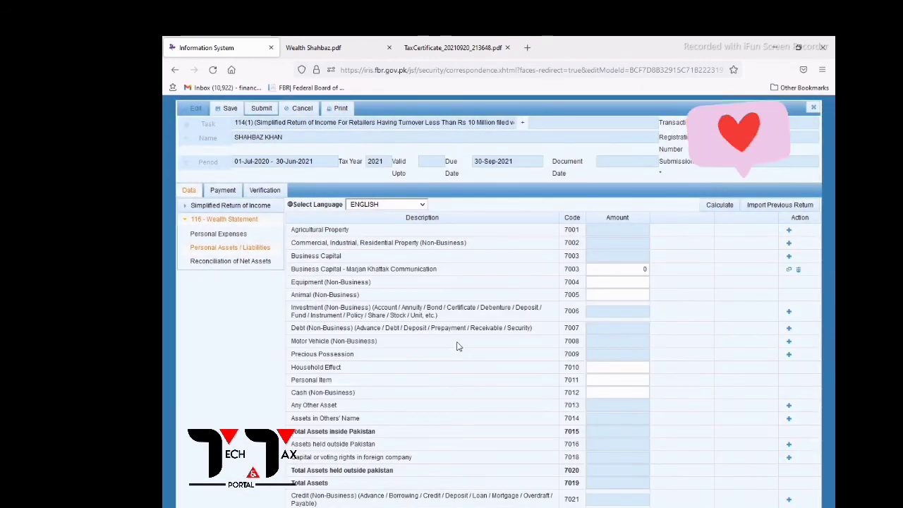
pyautogui.click(314, 48)
pyautogui.scroll(5, 522, 304)
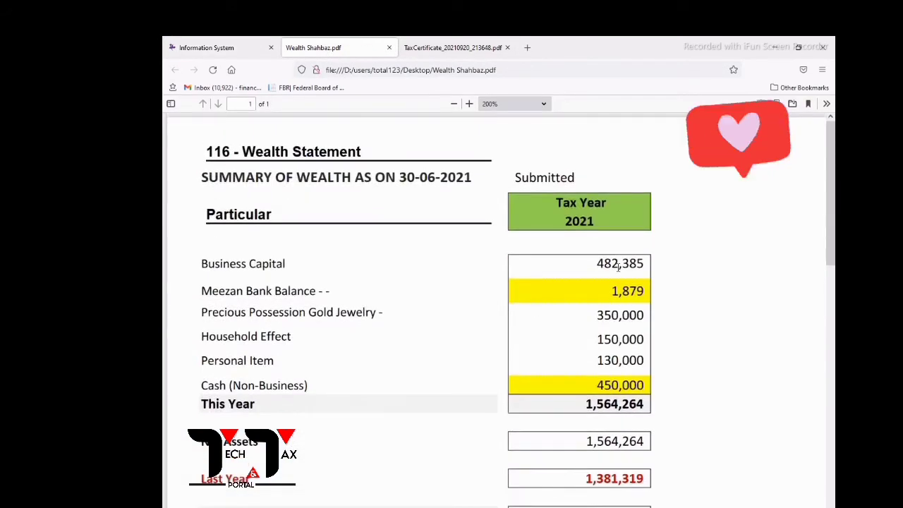
pyautogui.click(212, 47)
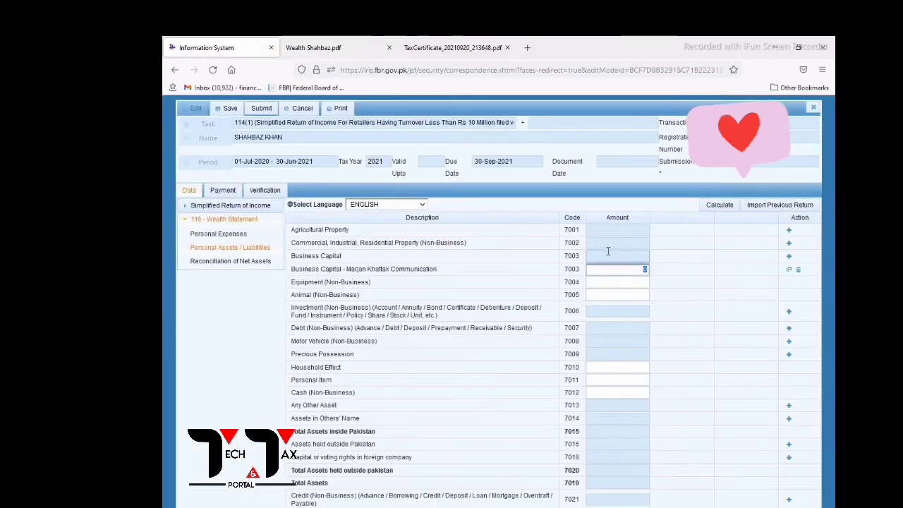
pyautogui.write('482,385')
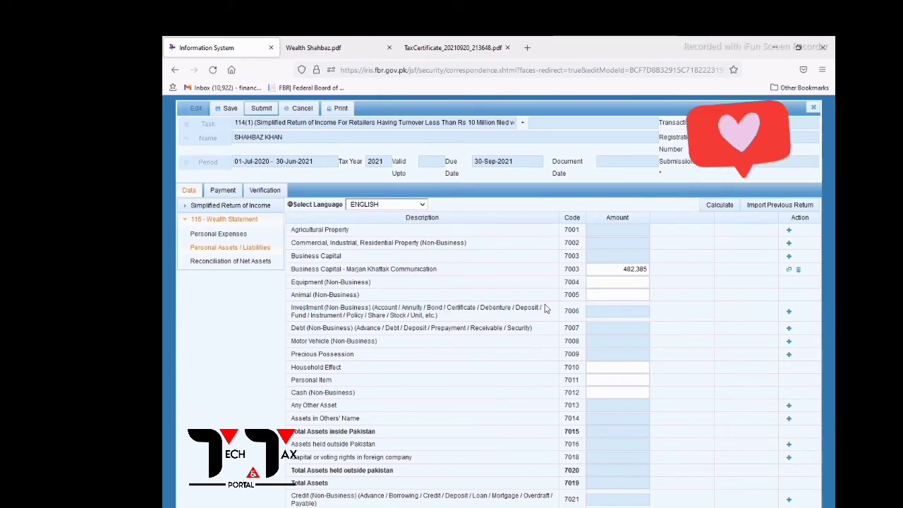
# Add a Meezan Bank investment with contents 'Balance' and amount 1,879.
pyautogui.click(789, 312)
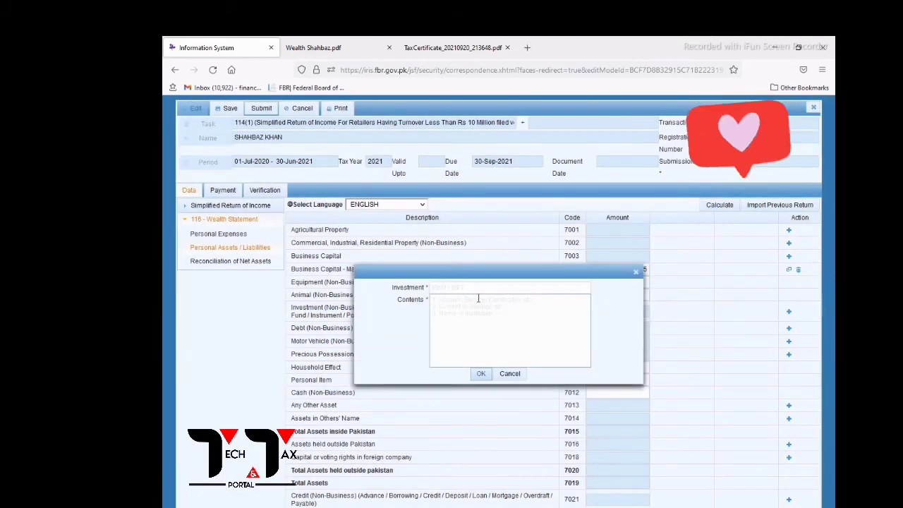
pyautogui.click(479, 287)
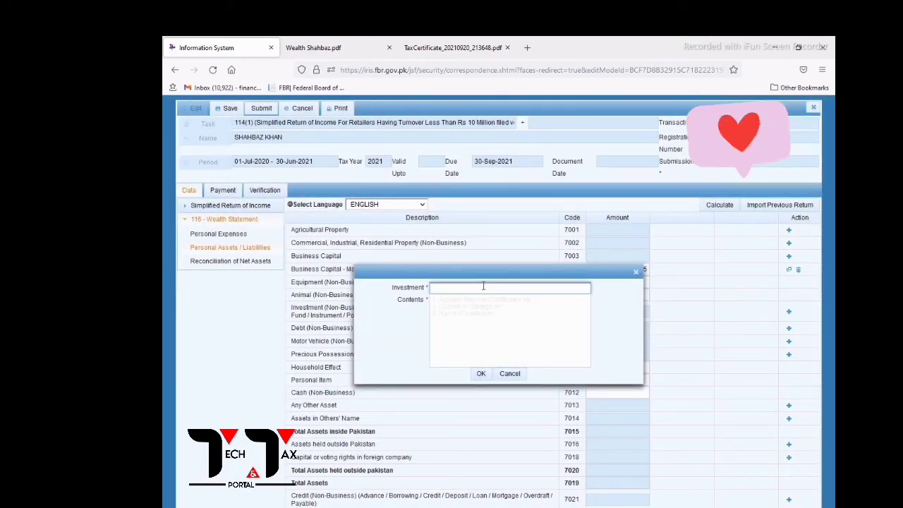
pyautogui.write('Mee')
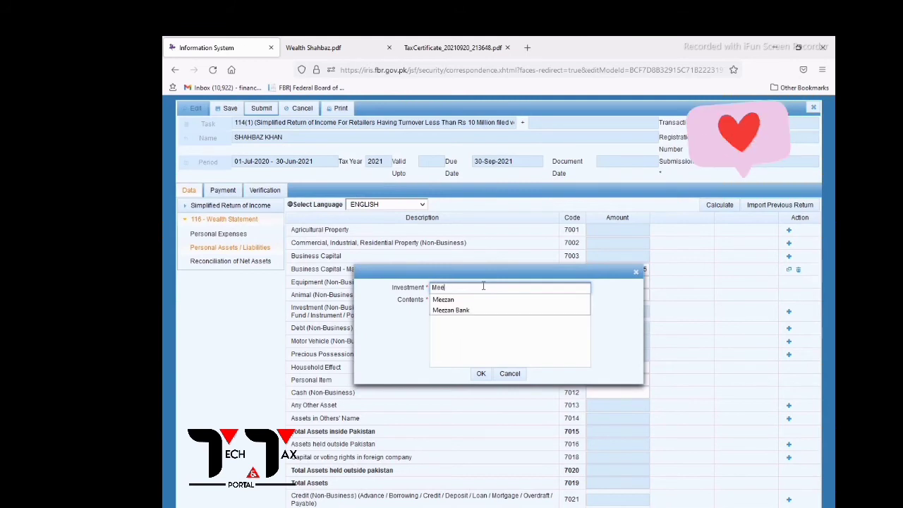
pyautogui.click(454, 315)
pyautogui.click(453, 306)
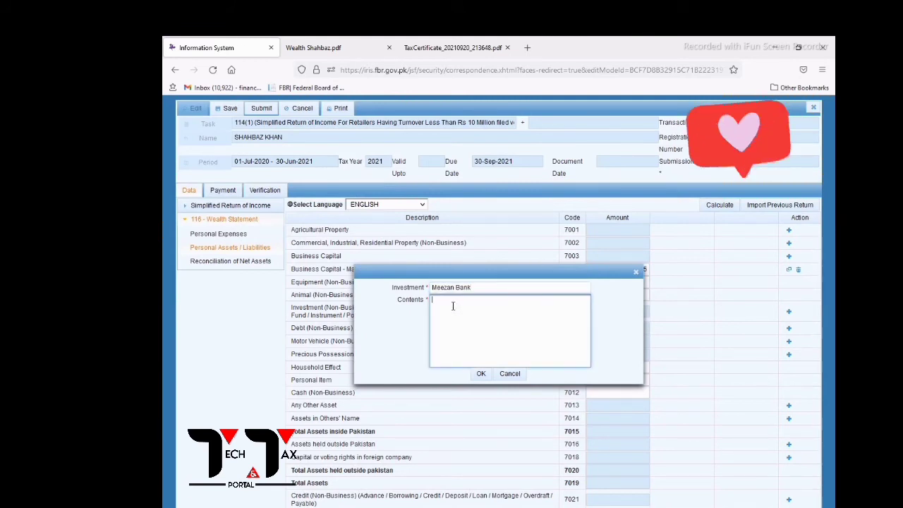
pyautogui.write('Balance')
pyautogui.click(485, 378)
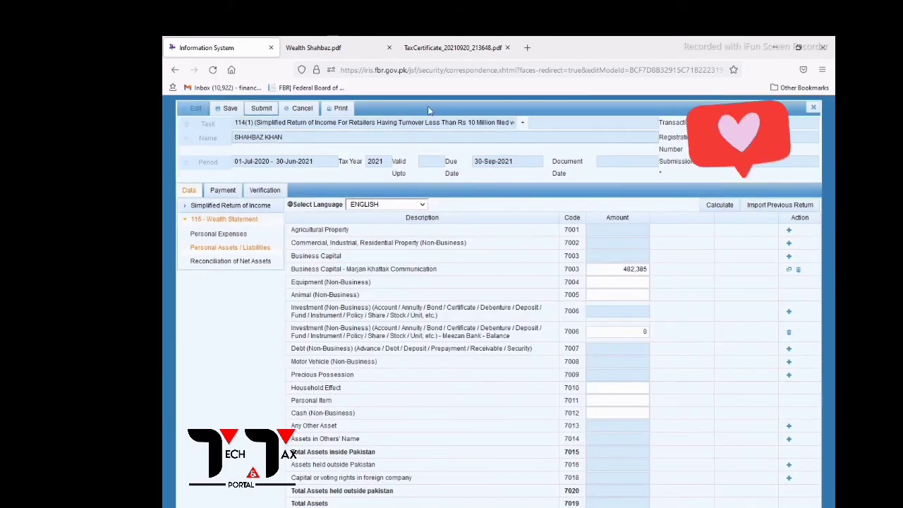
pyautogui.click(317, 48)
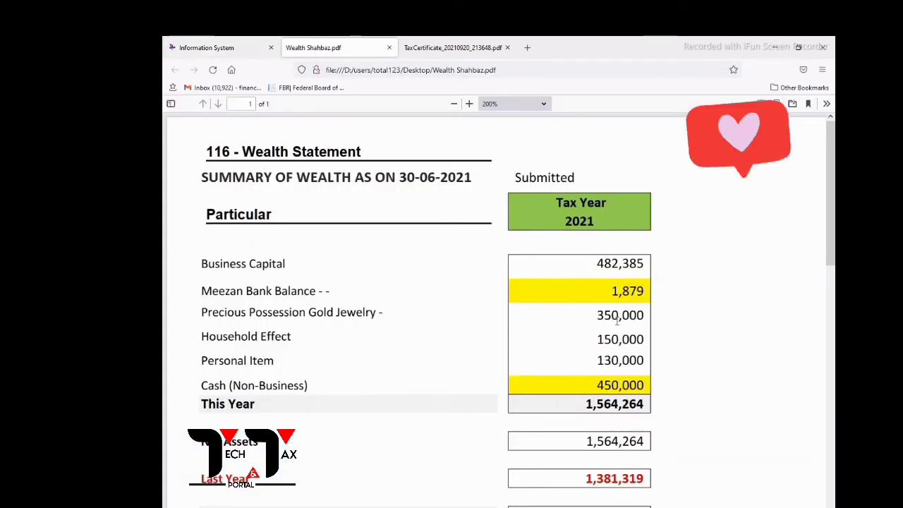
pyautogui.click(206, 47)
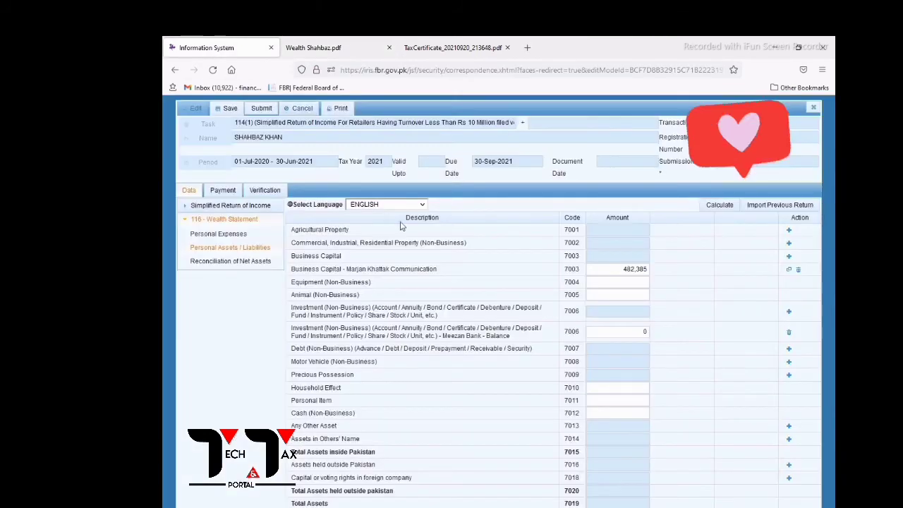
pyautogui.write('1879')
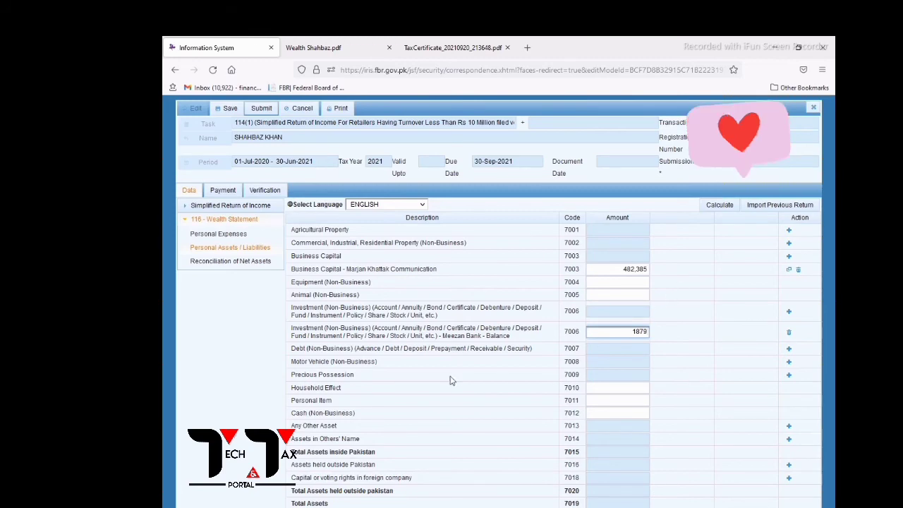
# Add a Precious Possession entry under 7009, choosing Gold Jewelry from the suggestions.
pyautogui.hotkey('ctrl', 'Tab')
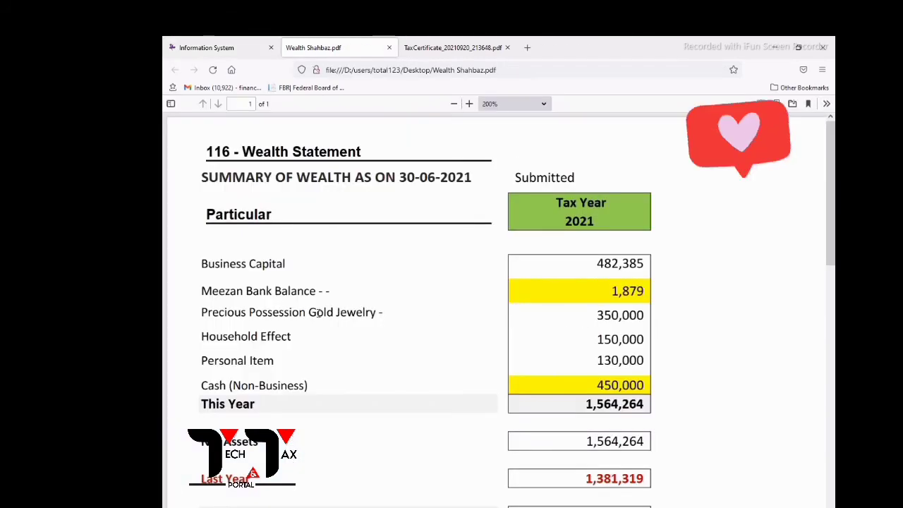
pyautogui.click(219, 47)
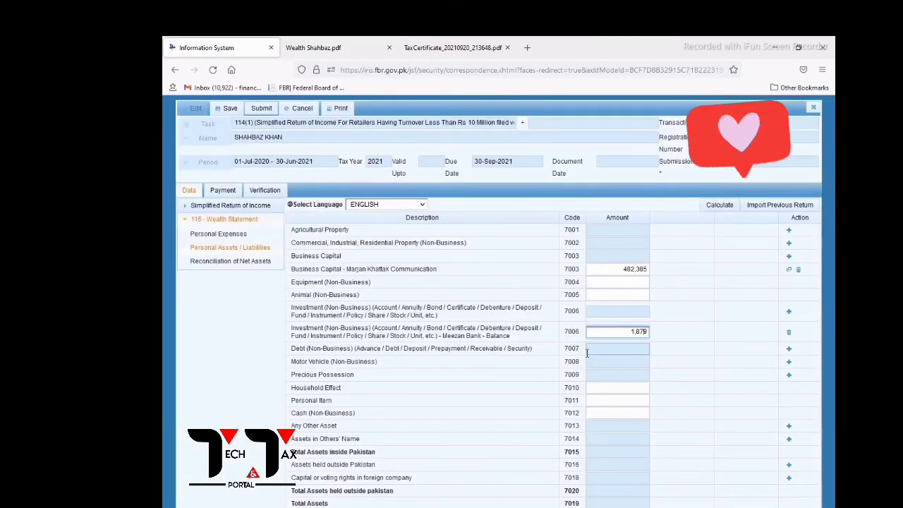
pyautogui.moveTo(309, 375); pyautogui.dragTo(498, 378)
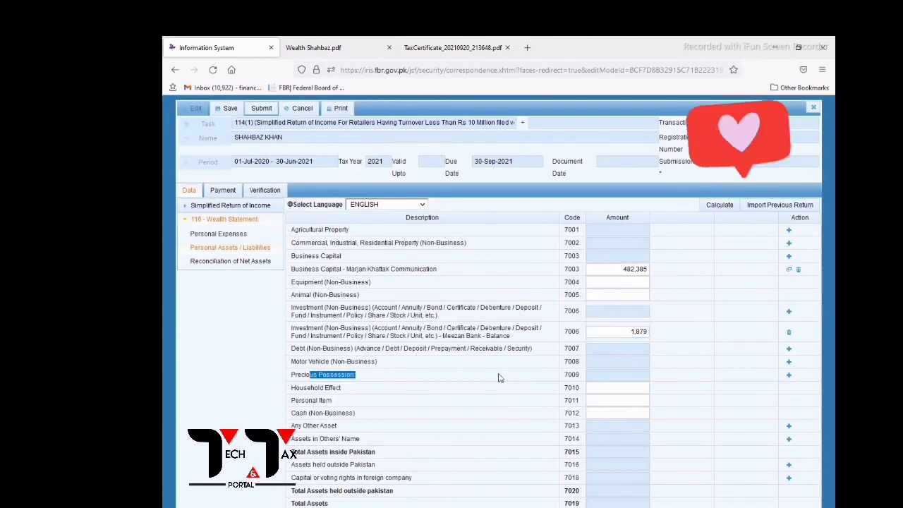
pyautogui.click(790, 378)
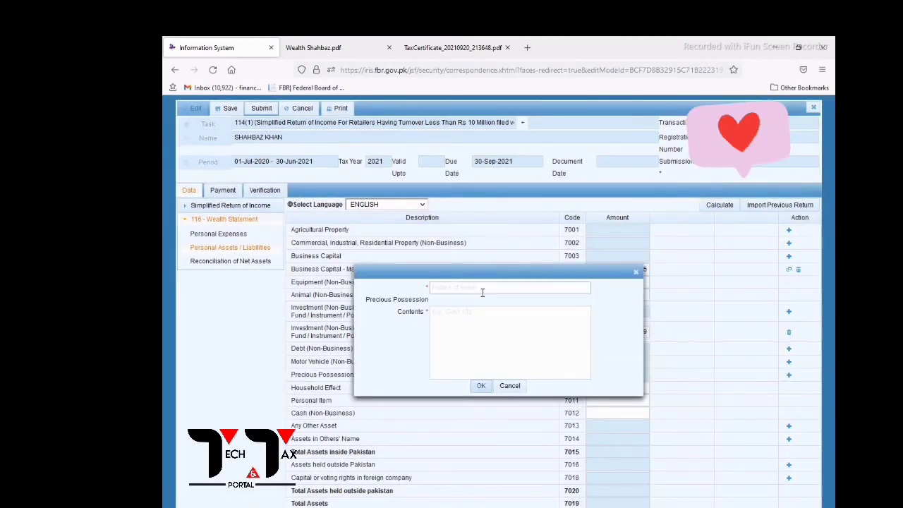
pyautogui.click(482, 290)
pyautogui.write('Go')
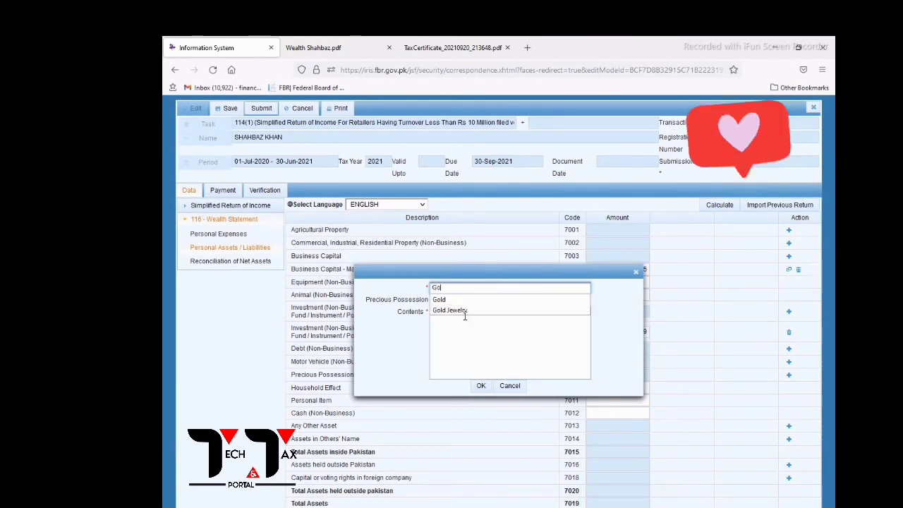
pyautogui.click(456, 311)
# Change the possession name to Gold, put Jewelry in the contents, and confirm the row.
pyautogui.doubleClick(450, 291)
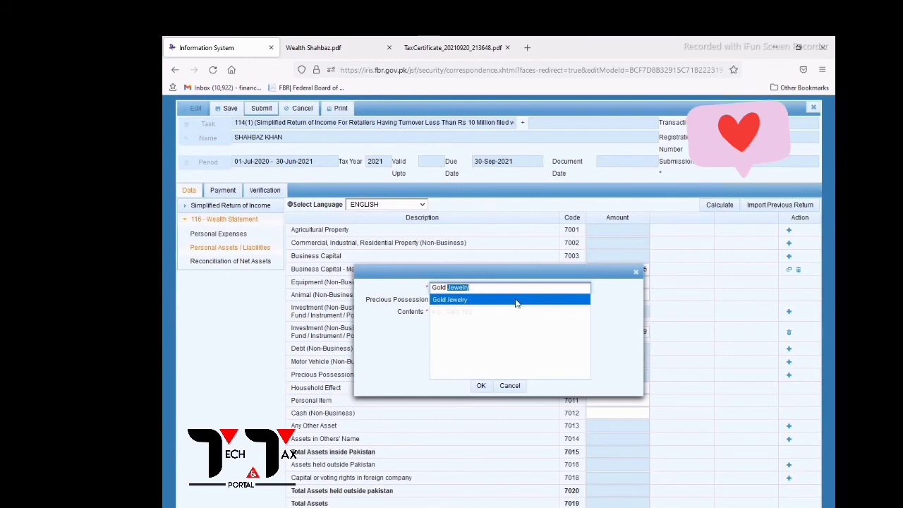
pyautogui.click(516, 303)
pyautogui.moveTo(472, 289)
pyautogui.mouseDown()
pyautogui.moveTo(441, 308)
pyautogui.moveTo(473, 305)
pyautogui.mouseUp()
pyautogui.doubleClick(451, 292)
pyautogui.hotkey('ctrl', 'c')
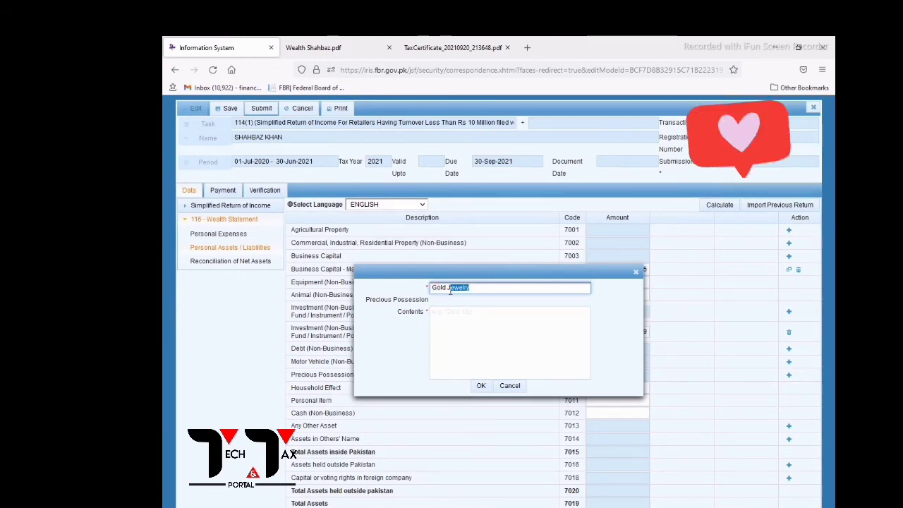
pyautogui.click(448, 289)
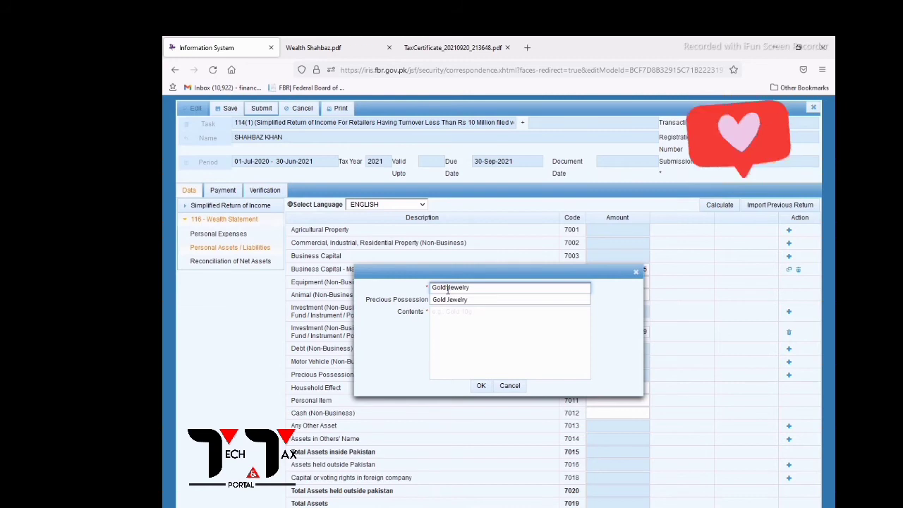
pyautogui.click(451, 289)
pyautogui.moveTo(472, 288); pyautogui.dragTo(455, 285)
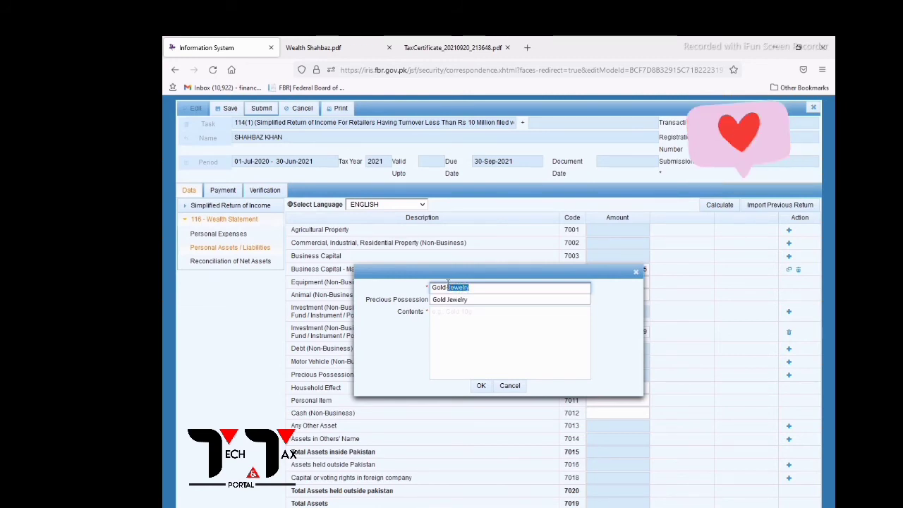
pyautogui.press('BackSpace')
pyautogui.click(449, 344)
pyautogui.hotkey('ctrl', 'v')
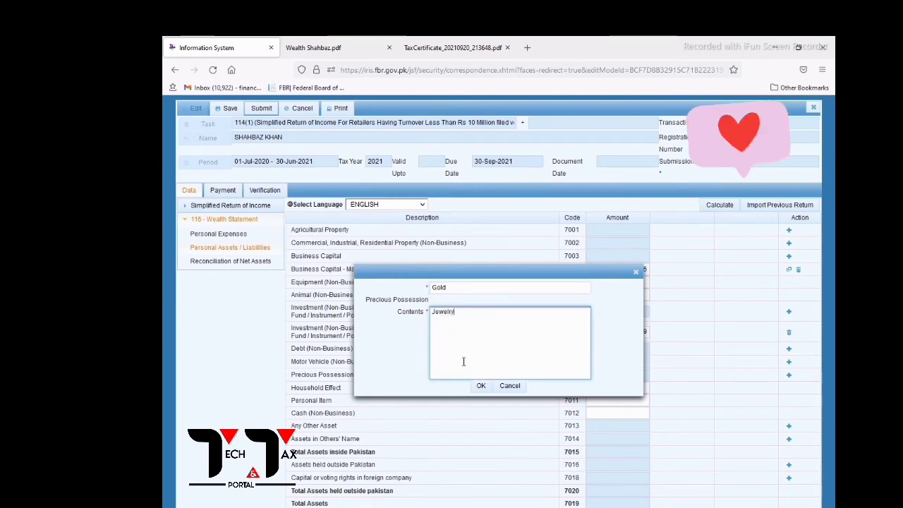
pyautogui.click(481, 386)
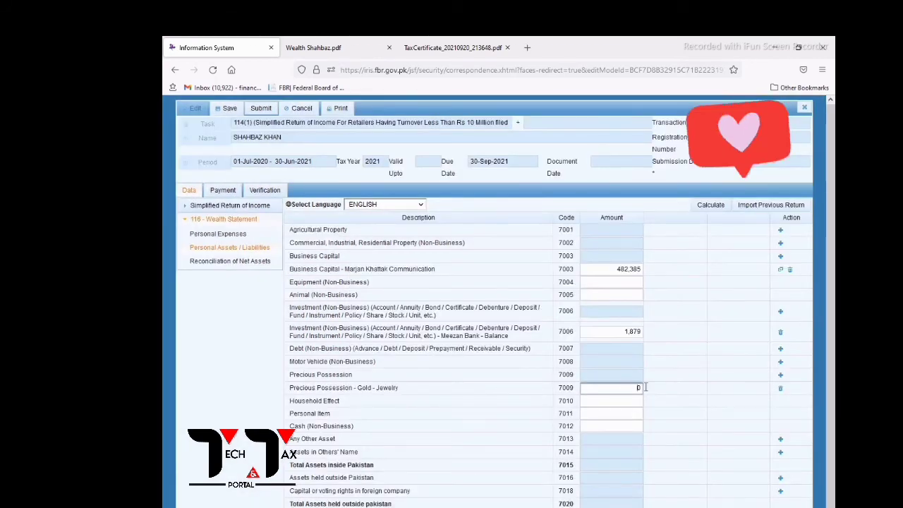
# Enter gold jewelry 350,000, personal items 130,000 and cash 450,000 from the wealth statement.
pyautogui.write('350000')
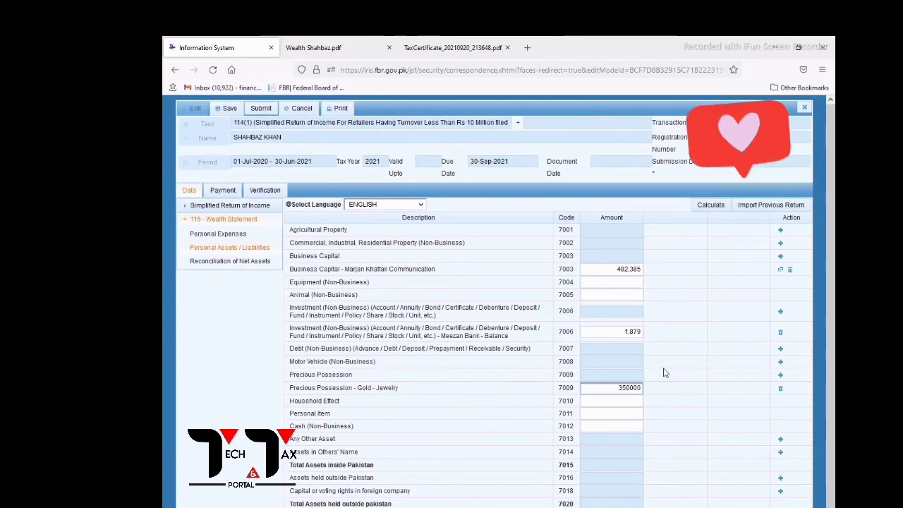
pyautogui.click(631, 400)
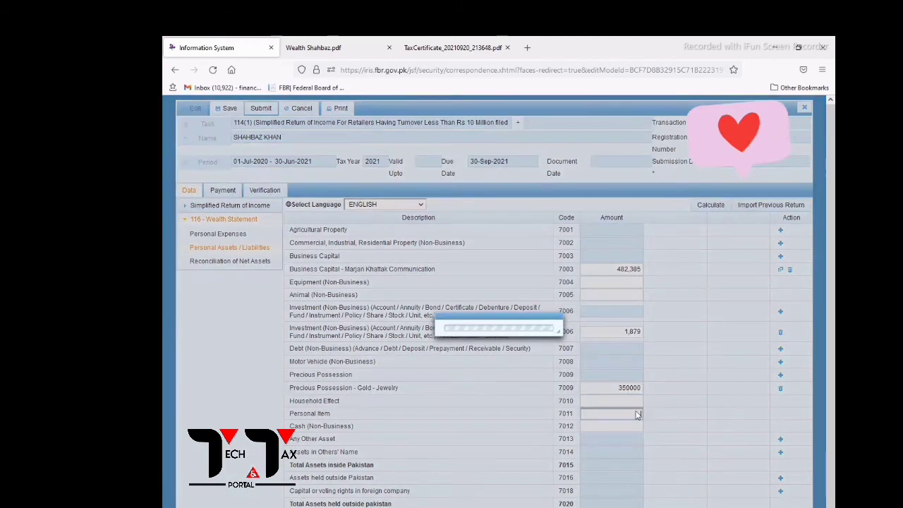
pyautogui.click(321, 48)
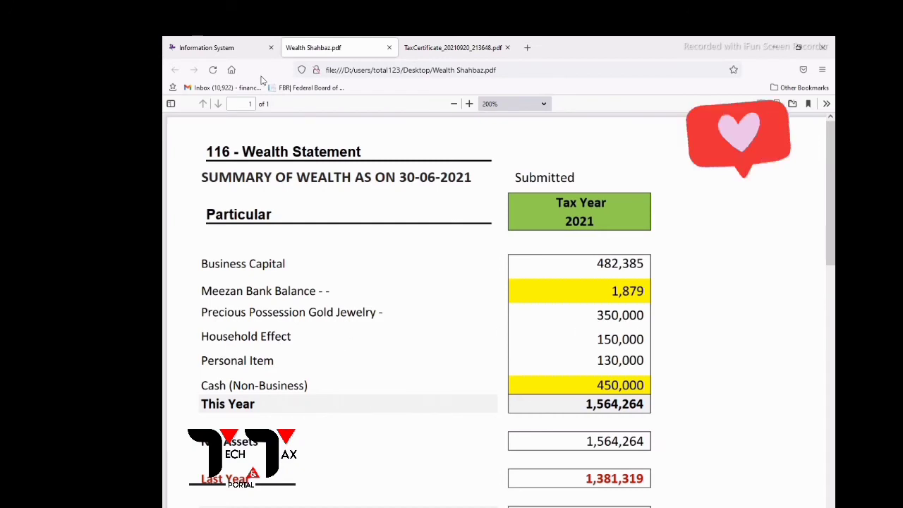
pyautogui.click(235, 48)
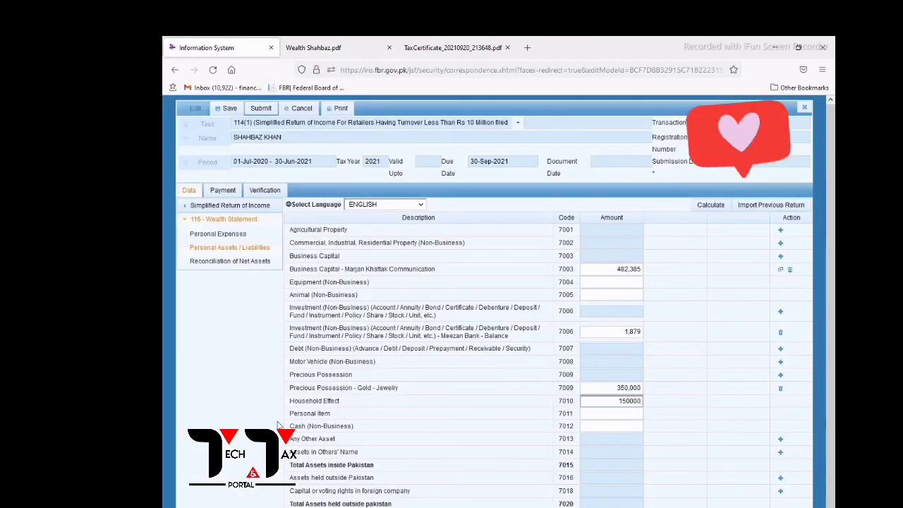
pyautogui.click(615, 417)
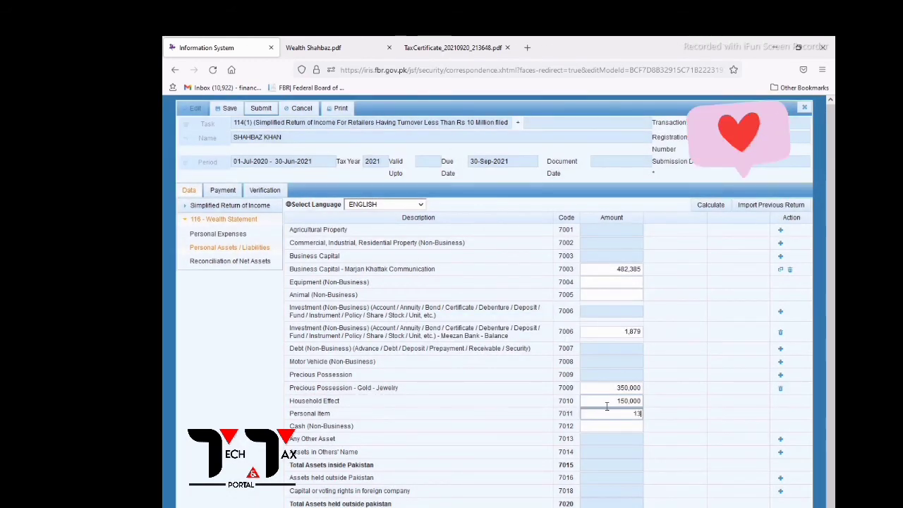
pyautogui.write('130000')
pyautogui.click(633, 428)
pyautogui.write('45')
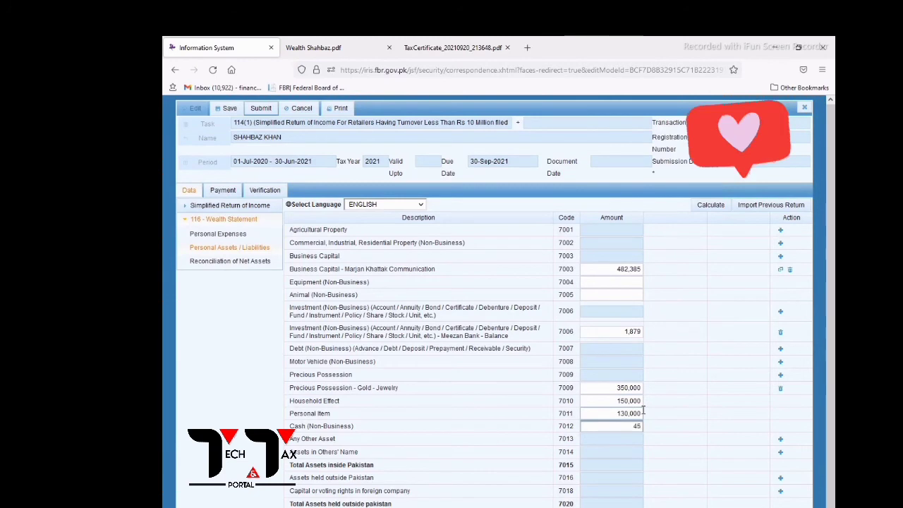
pyautogui.write('0000')
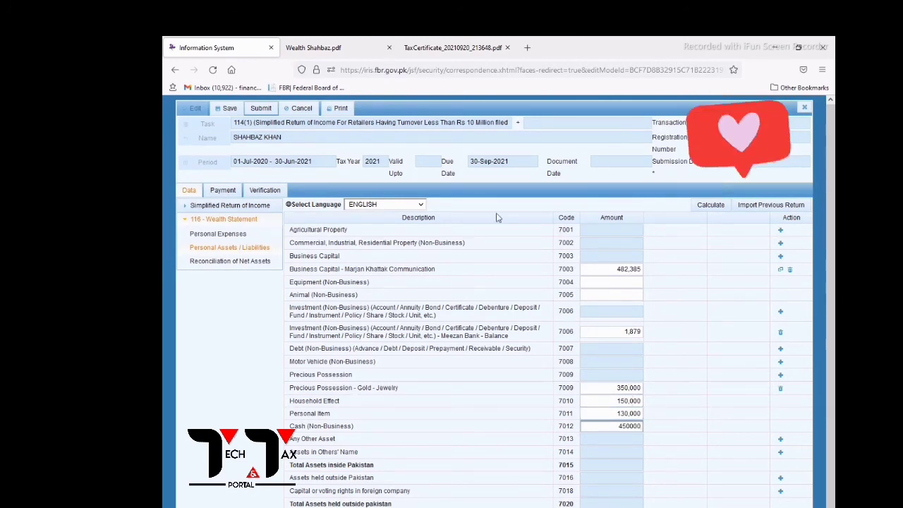
pyautogui.click(333, 42)
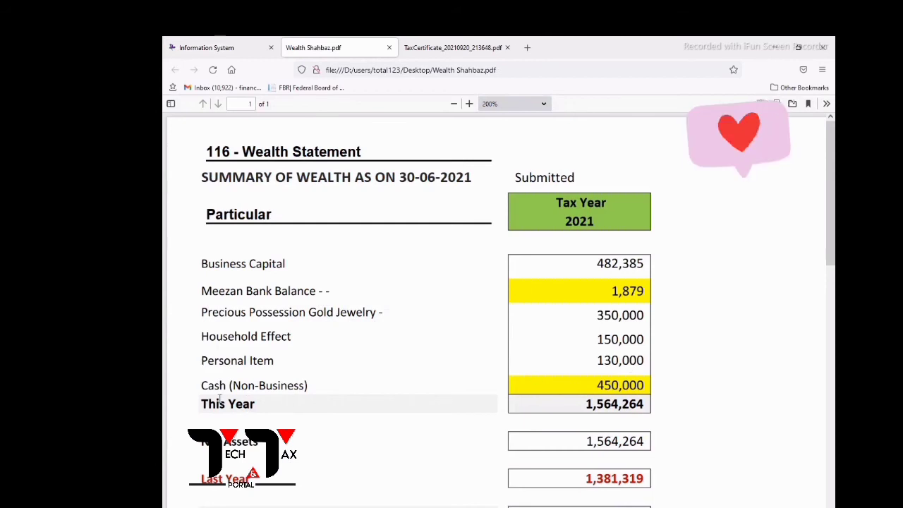
pyautogui.click(212, 48)
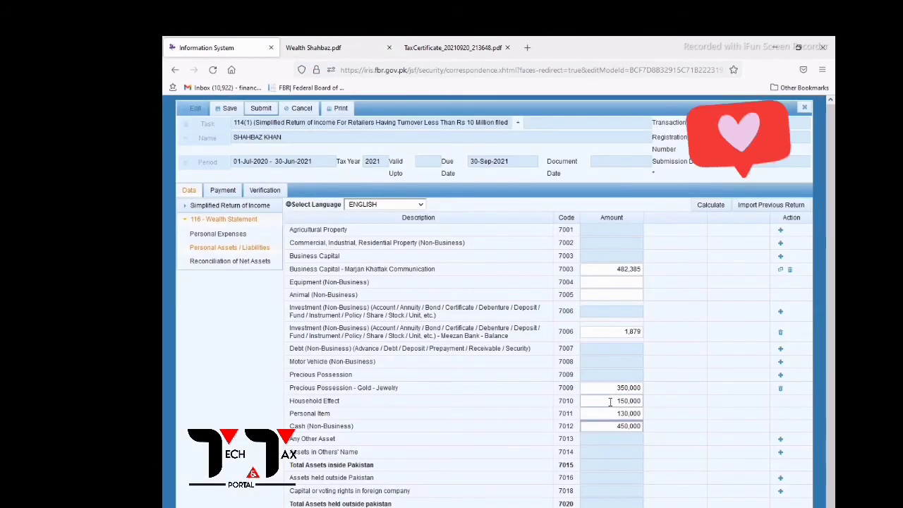
pyautogui.moveTo(610, 403); pyautogui.dragTo(637, 415)
pyautogui.click(608, 425)
# Recalculate the assets and confirm total assets of 1,564,264 match the PDF.
pyautogui.click(711, 204)
pyautogui.click(715, 208)
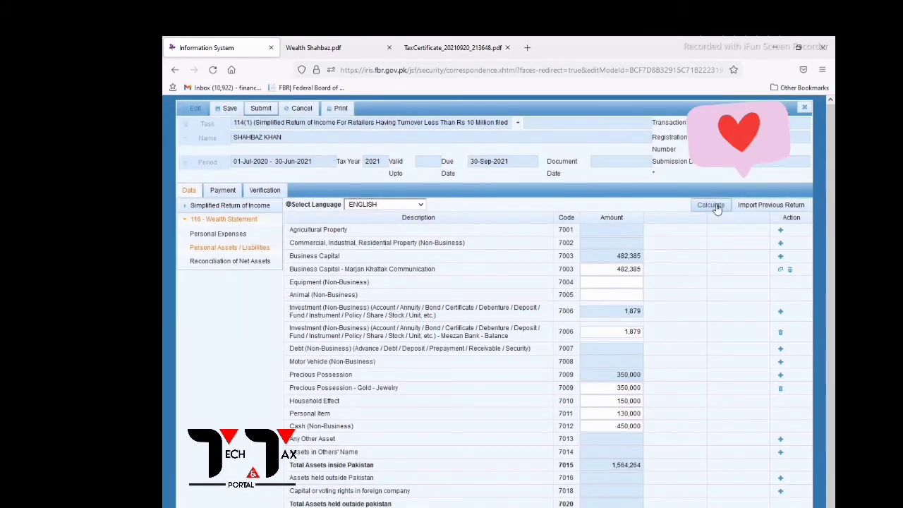
pyautogui.scroll(-1, 673, 326)
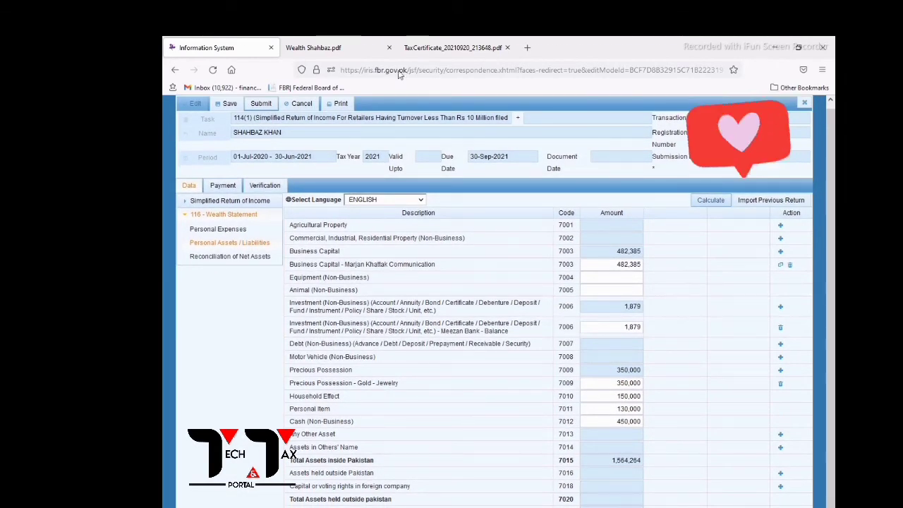
pyautogui.click(338, 48)
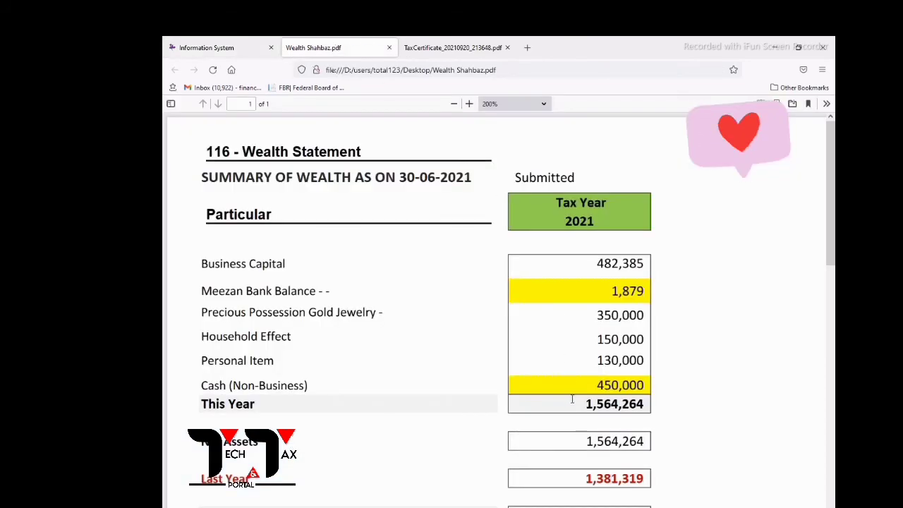
pyautogui.moveTo(587, 406); pyautogui.dragTo(641, 412)
pyautogui.click(637, 408)
pyautogui.click(230, 48)
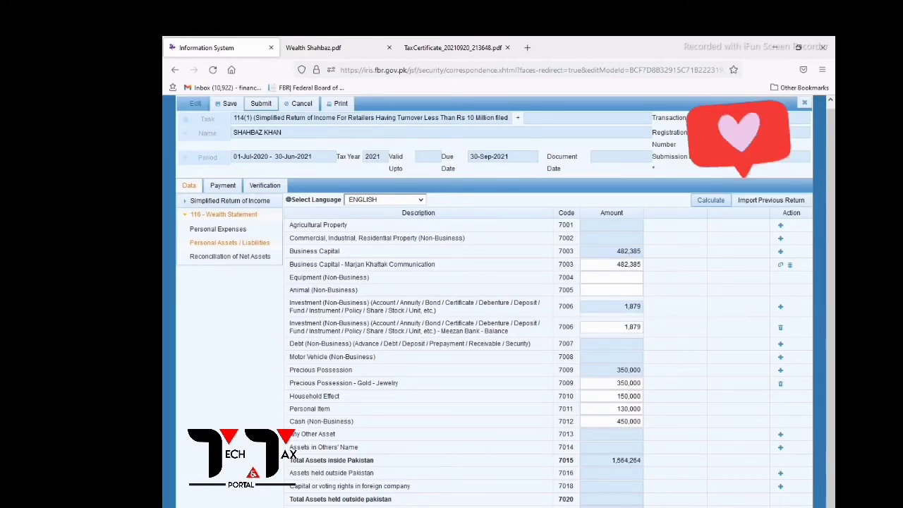
# Copy 645 from Computations into the Others (7098) outflow, clearing it from Loss on Disposal.
pyautogui.click(230, 257)
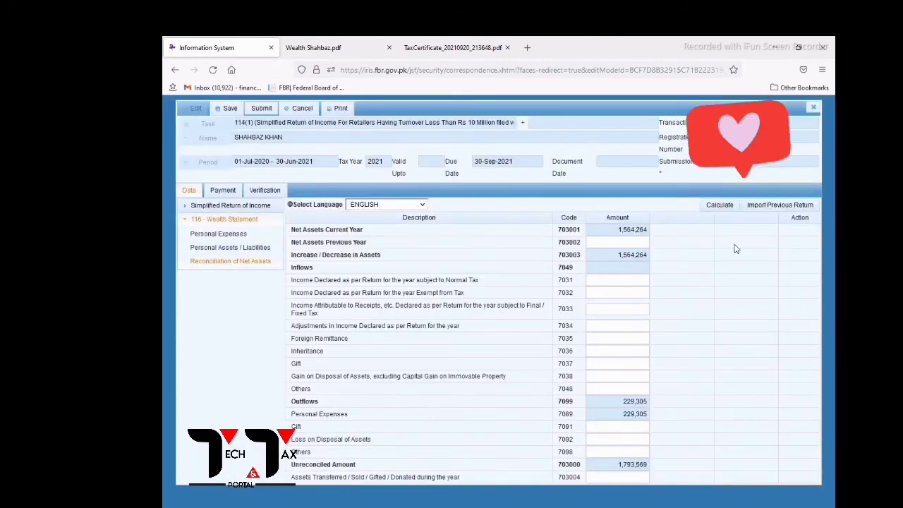
pyautogui.click(632, 439)
pyautogui.moveTo(292, 452); pyautogui.dragTo(630, 454)
pyautogui.click(630, 454)
pyautogui.click(215, 205)
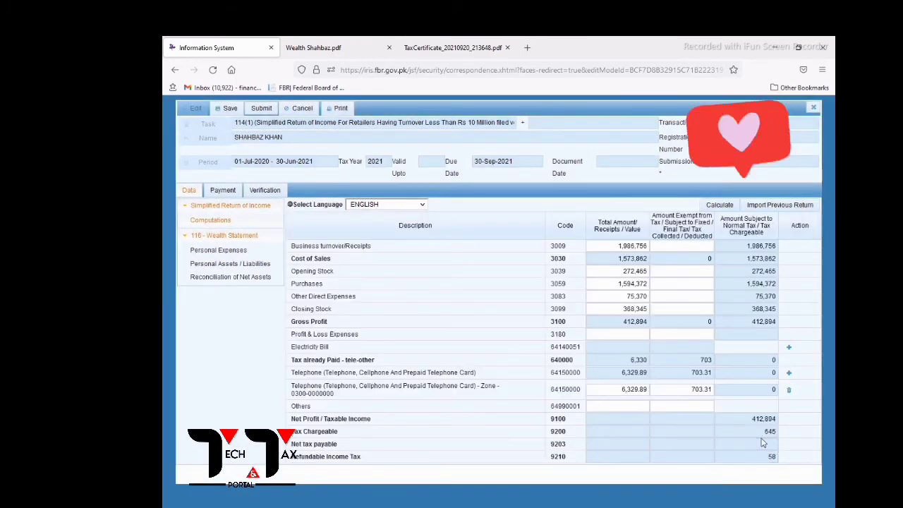
pyautogui.doubleClick(769, 431)
pyautogui.hotkey('ctrl', 'c')
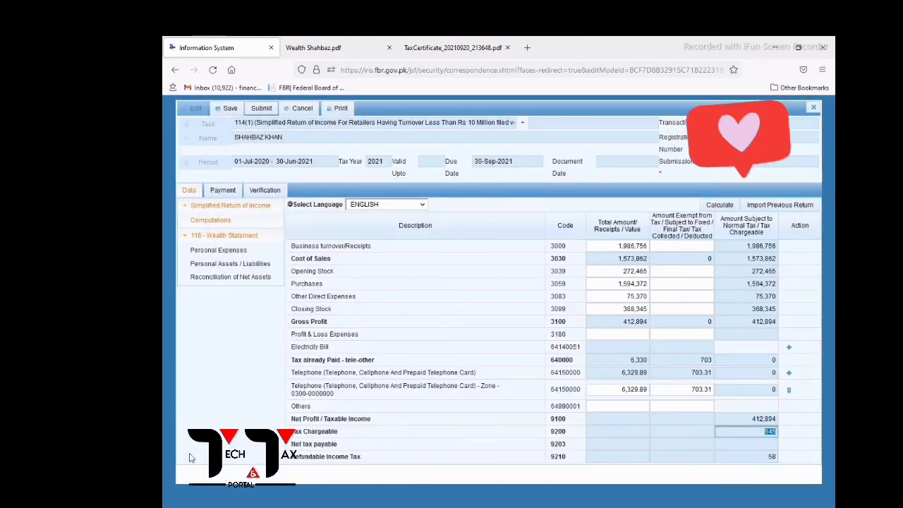
pyautogui.click(219, 277)
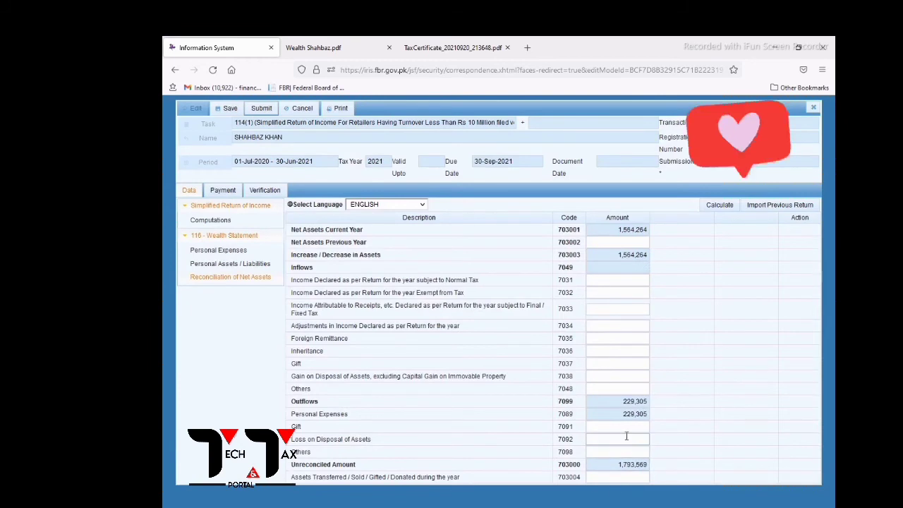
pyautogui.hotkey('ctrl', 'v')
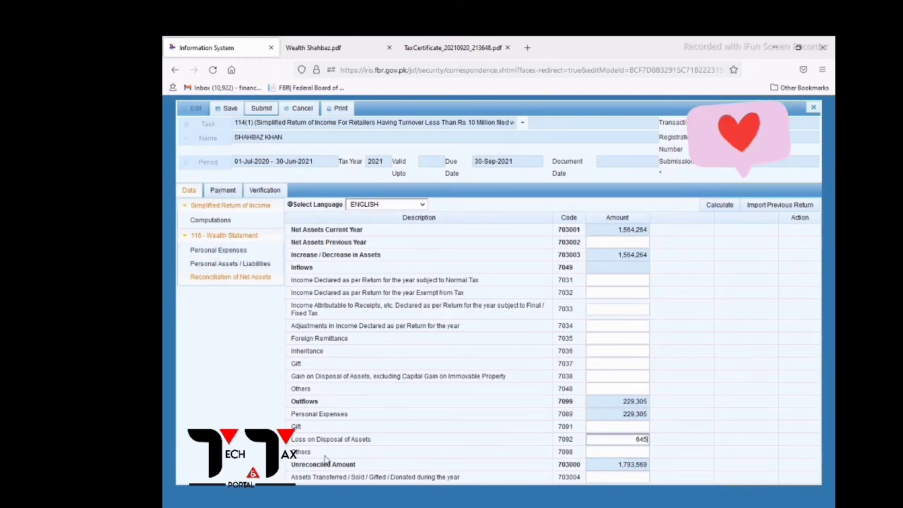
pyautogui.click(610, 452)
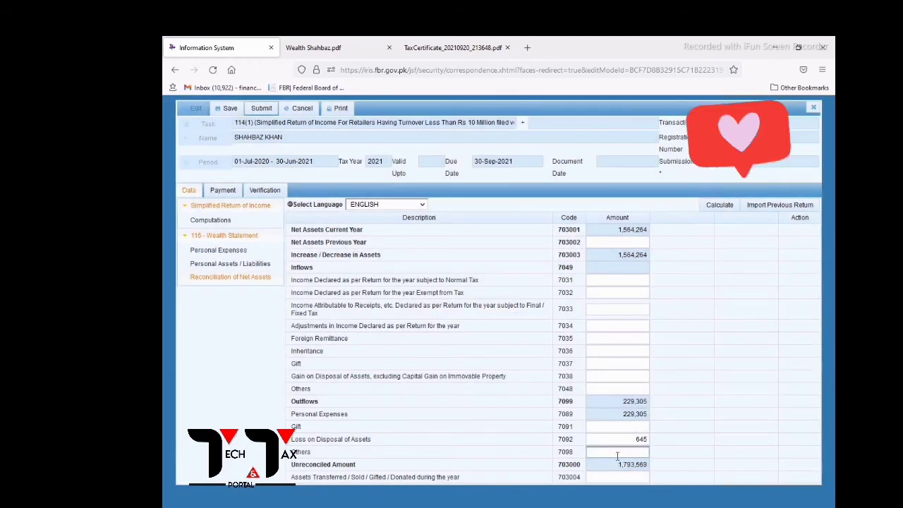
pyautogui.hotkey('ctrl', 'v')
pyautogui.moveTo(624, 441); pyautogui.dragTo(697, 443)
pyautogui.press('BackSpace')
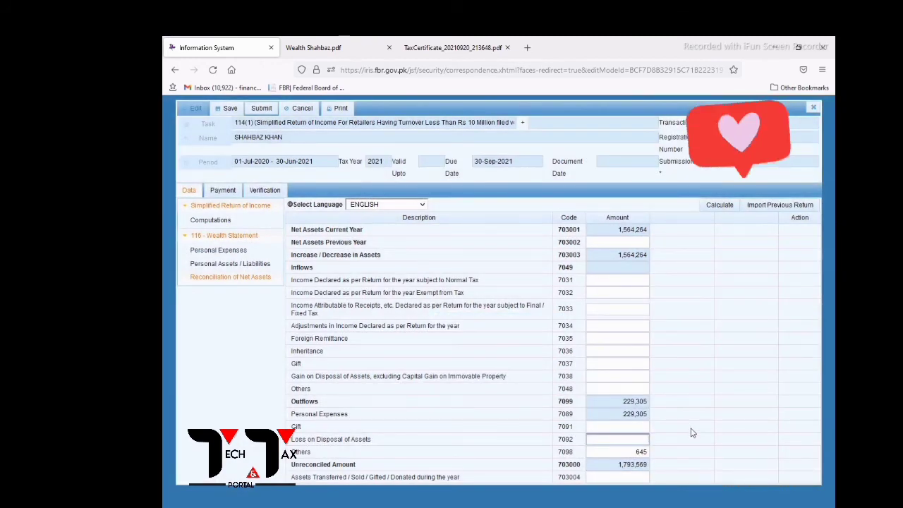
# Paste the 412,894 taxable income into income declared for normal tax (7031) and recalculate.
pyautogui.click(212, 221)
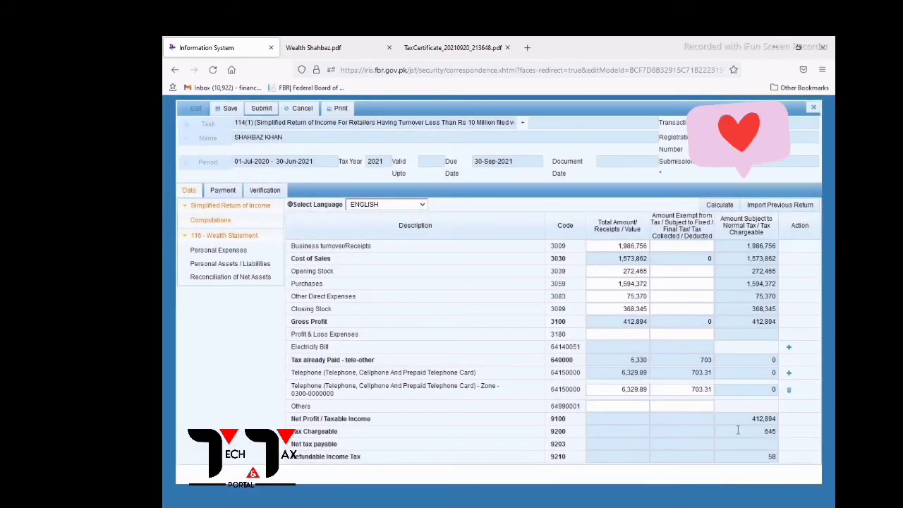
pyautogui.moveTo(749, 421); pyautogui.dragTo(775, 420)
pyautogui.hotkey('ctrl', 'c')
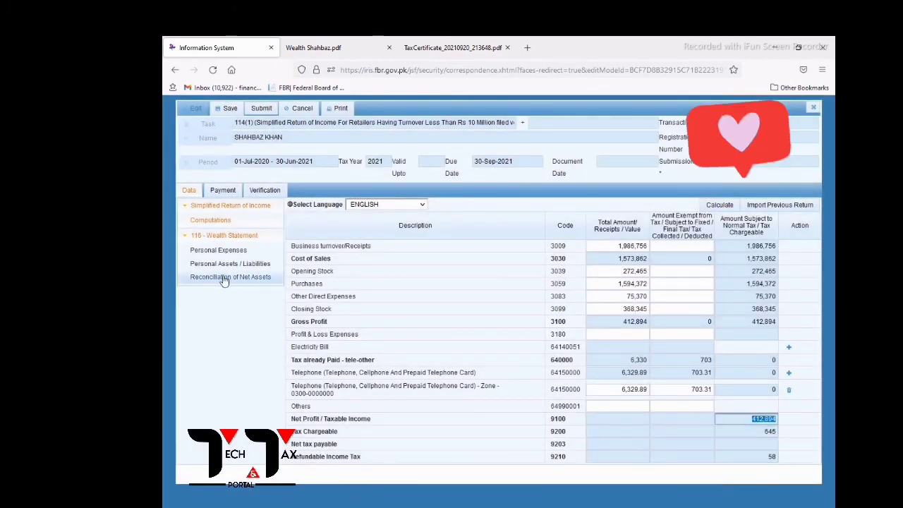
pyautogui.click(224, 278)
pyautogui.click(633, 280)
pyautogui.hotkey('ctrl', 'v')
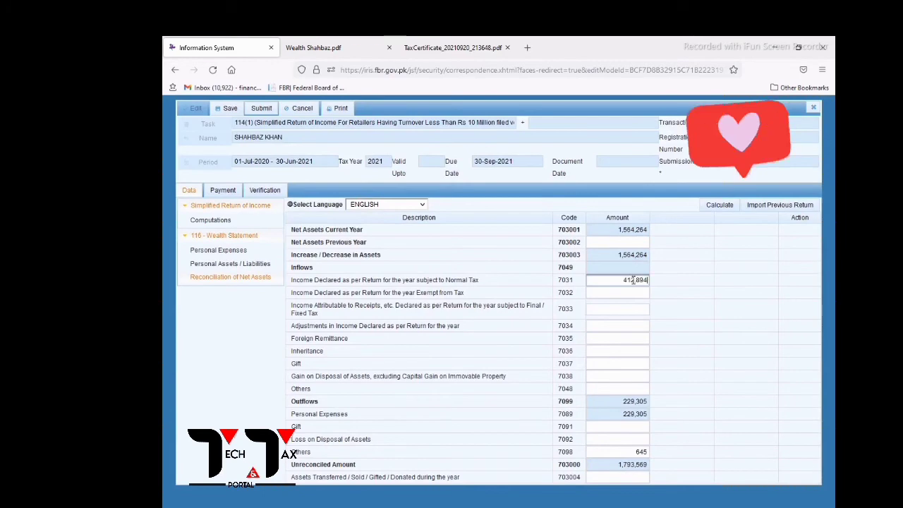
pyautogui.click(720, 205)
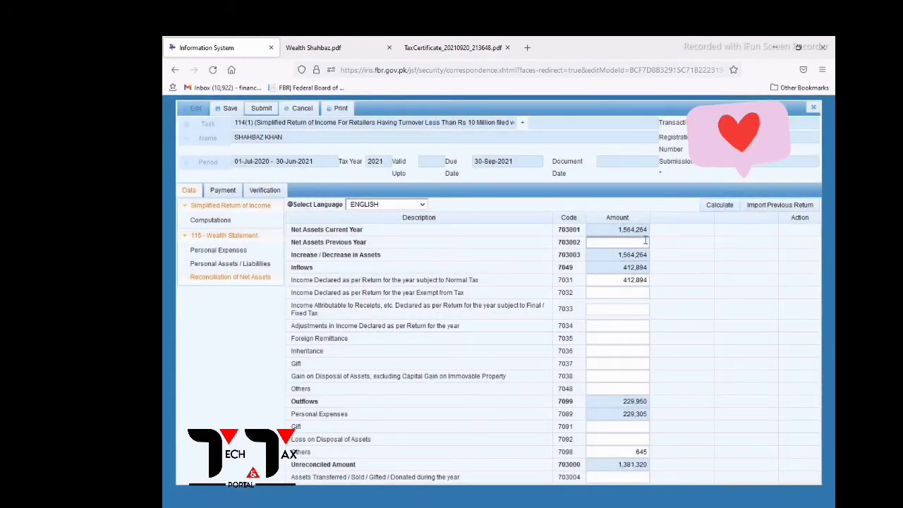
# Enter 1,381,320 as previous-year net assets, checking the wealth statement, and recalculate to zero unreconciled.
pyautogui.click(645, 241)
pyautogui.write('1383')
pyautogui.write('320')
pyautogui.click(324, 47)
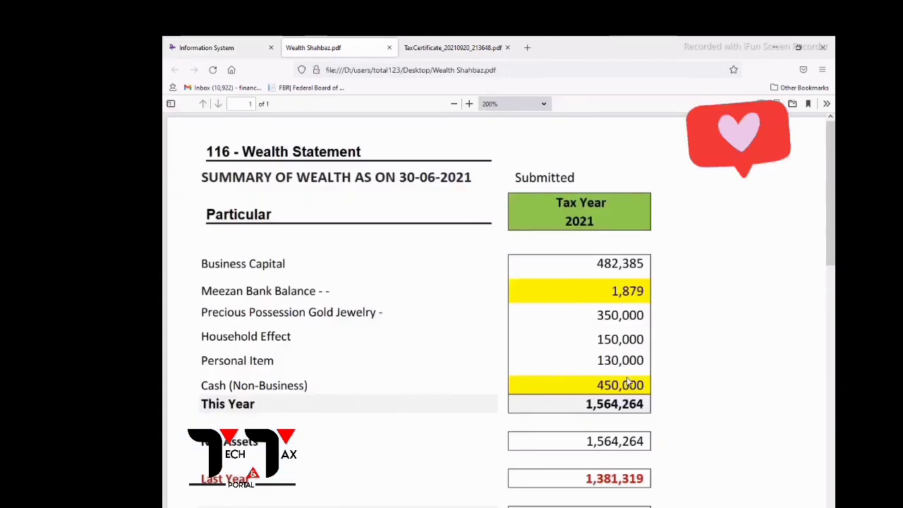
pyautogui.scroll(-4, 591, 393)
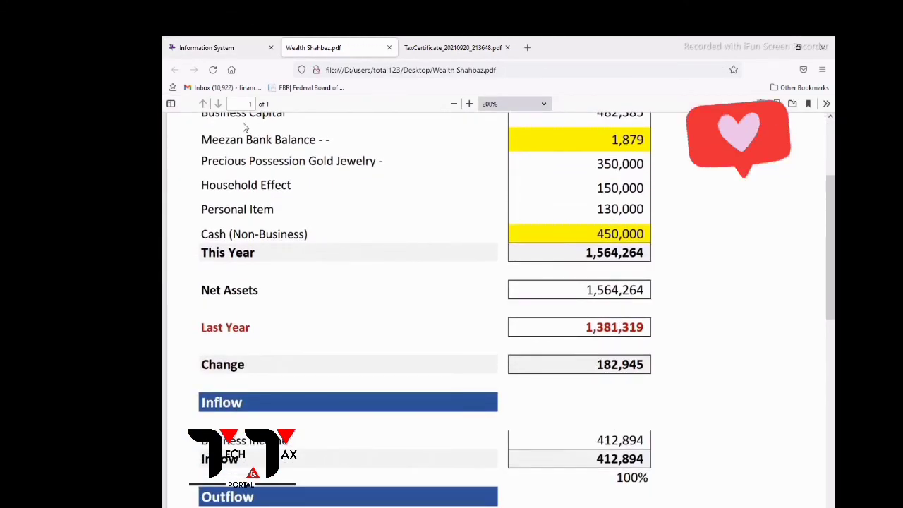
pyautogui.click(206, 47)
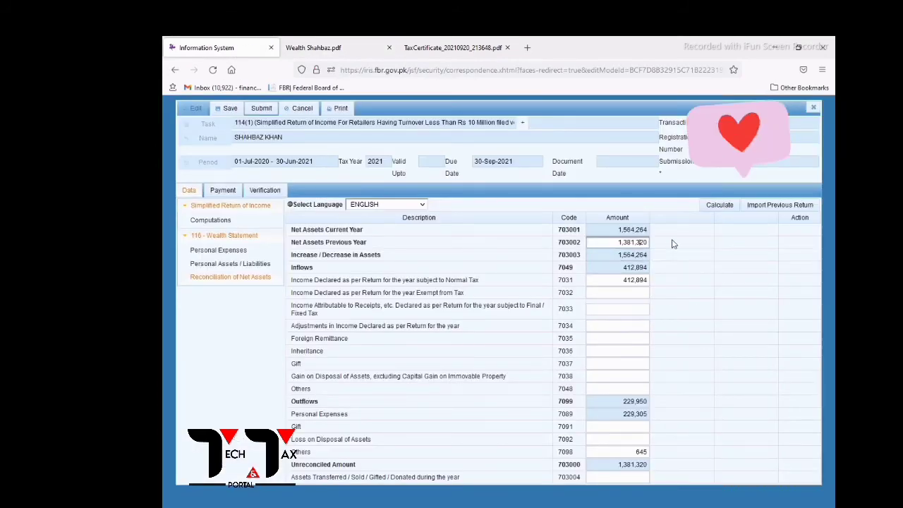
pyautogui.click(720, 205)
pyautogui.click(719, 208)
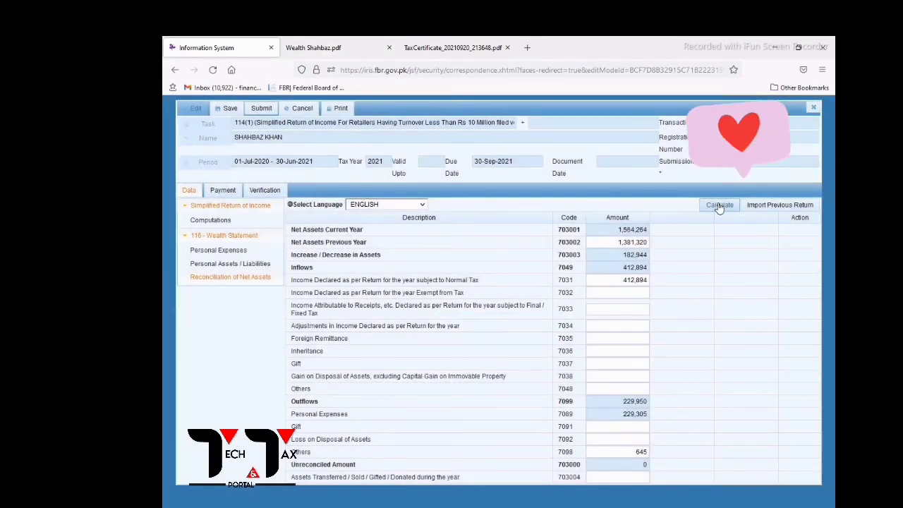
pyautogui.click(719, 207)
pyautogui.click(719, 208)
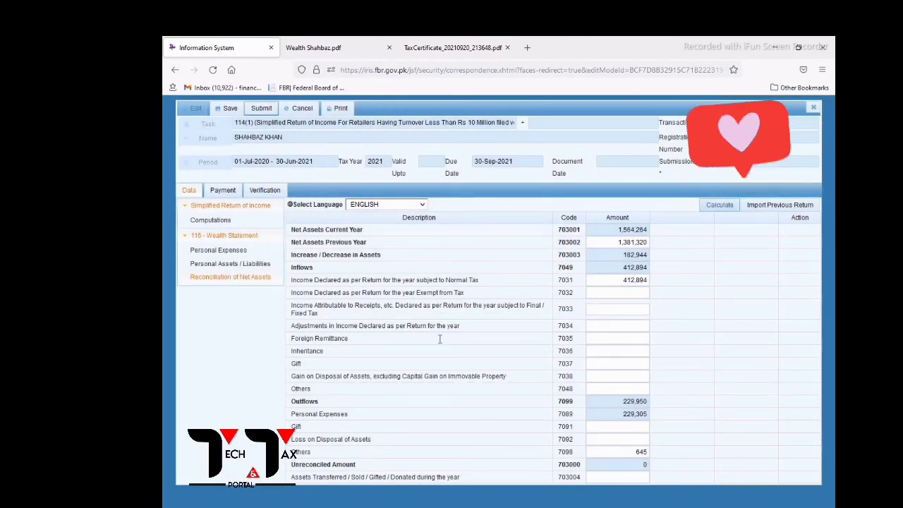
pyautogui.click(186, 205)
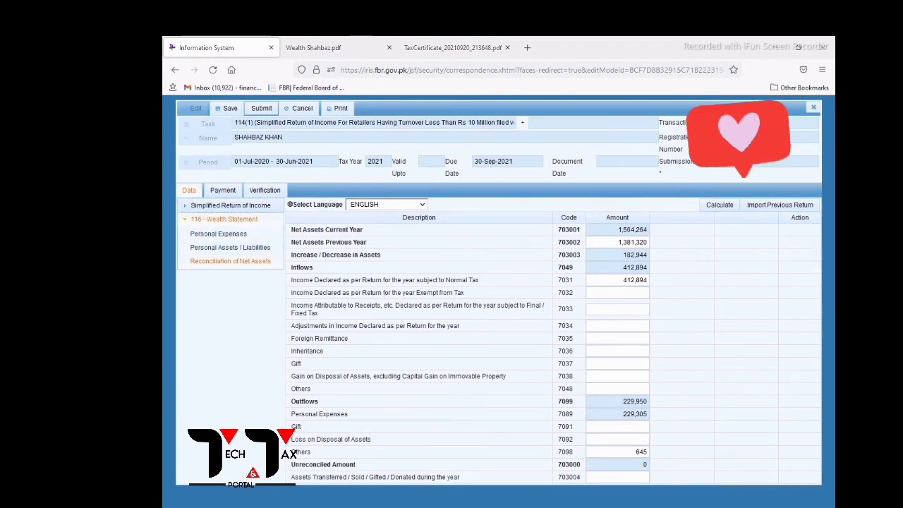
# Stop the recording and advance to the 'Adjustable Taxes – Income Tax' title slide.
pyautogui.press('F9')
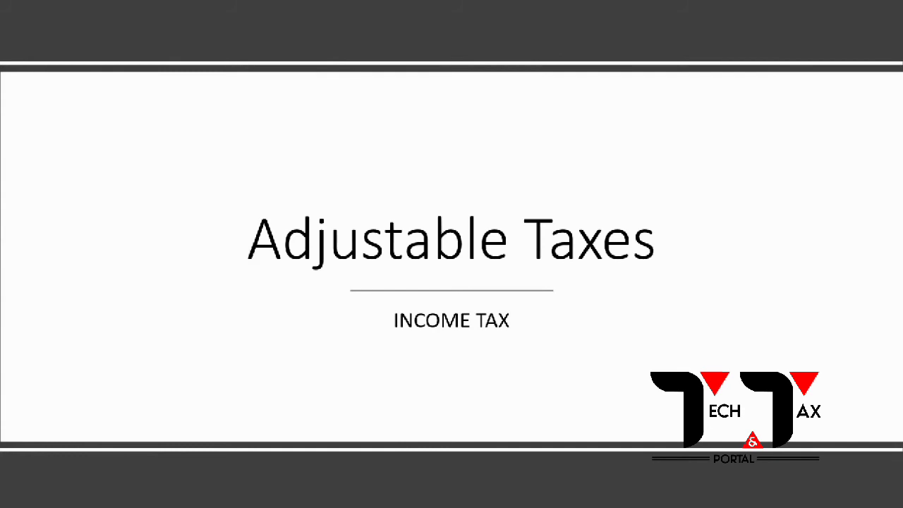
pyautogui.press('Right')
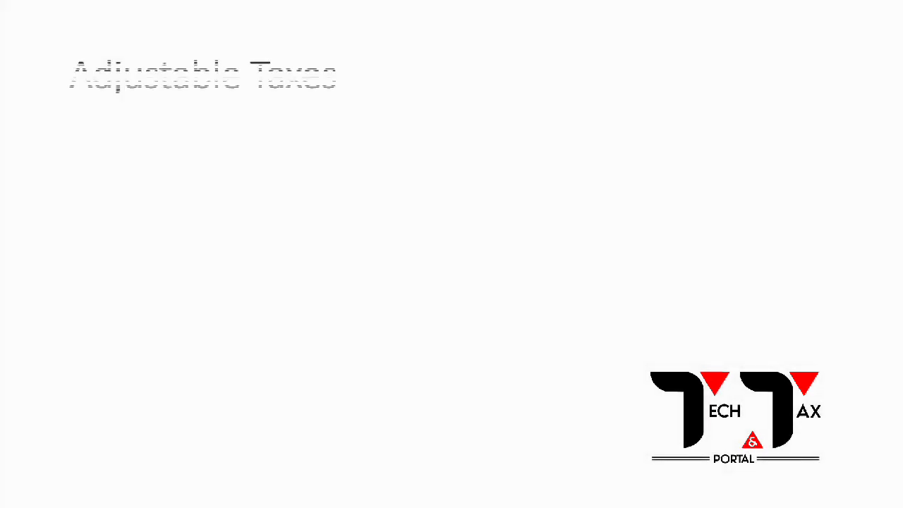